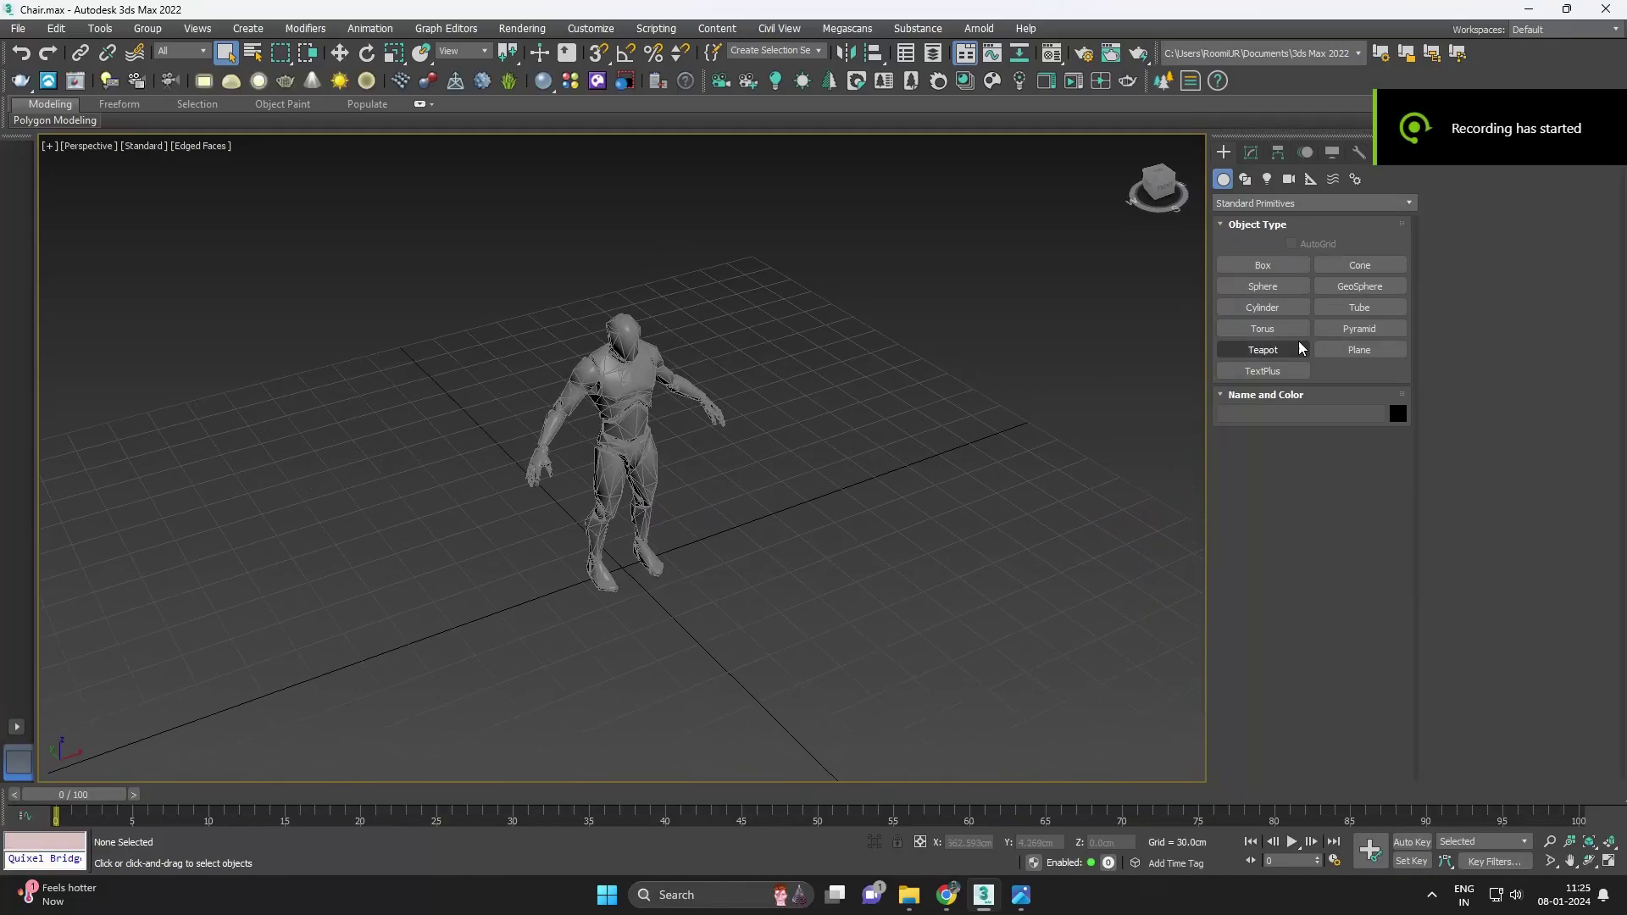
- Abandon the box primitive and re-center the view on the grid
left_click(1261, 265)
middle_click_drag(784, 545, 756, 459)
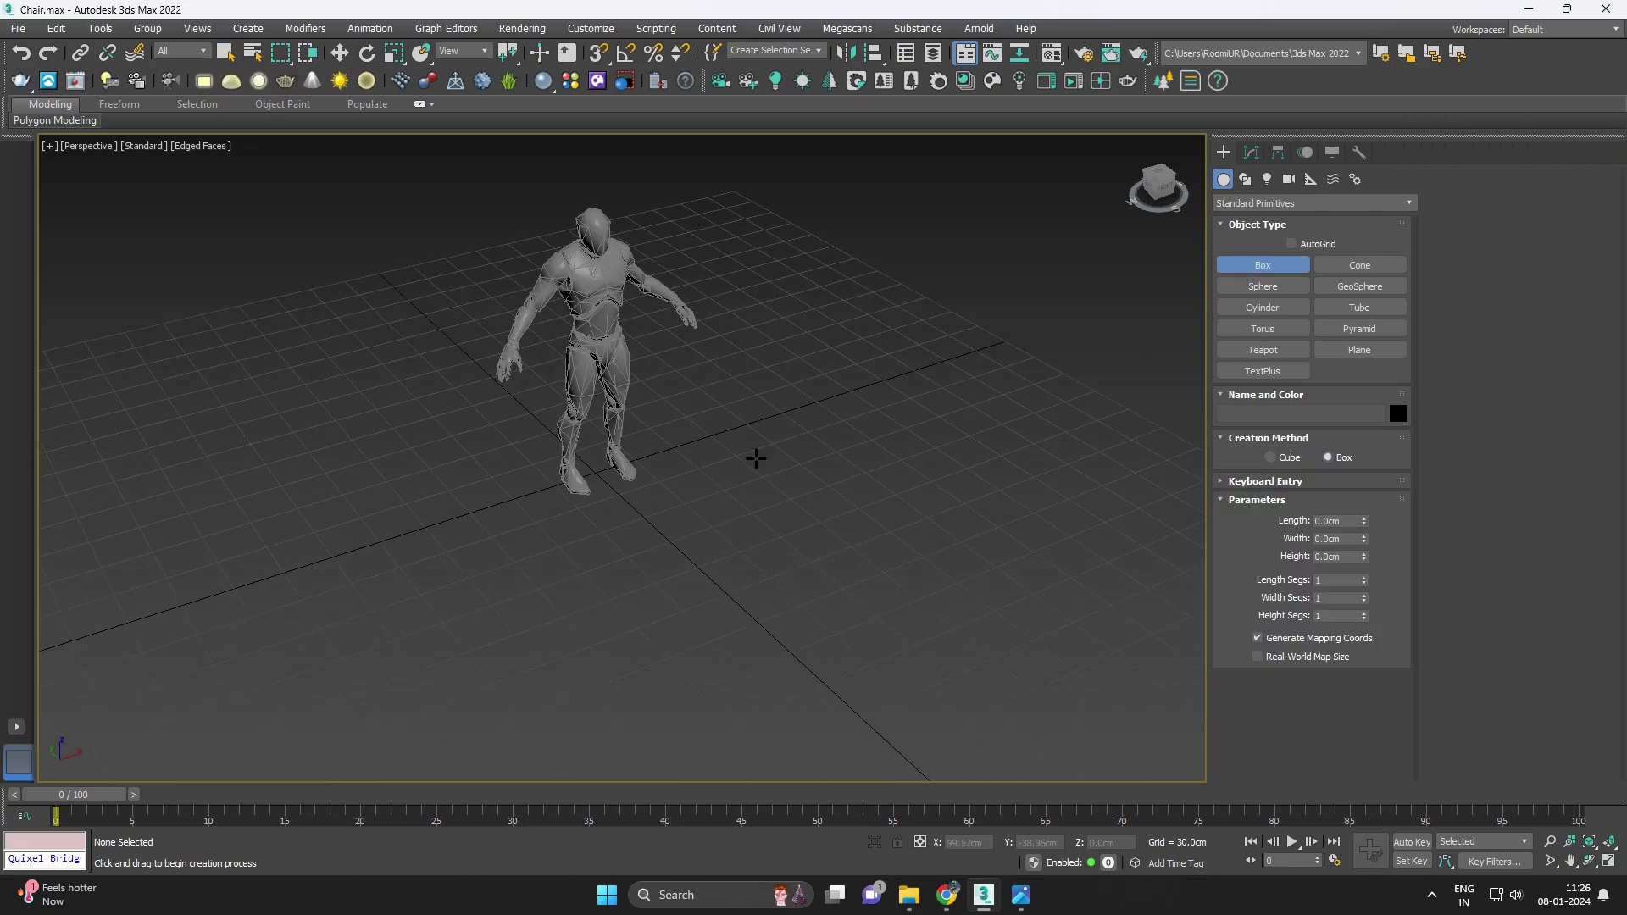
mouse_move(722, 521)
middle_mouse_down("alt")
mouse_move(657, 556)
mouse_move(790, 465)
middle_mouse_up("alt")
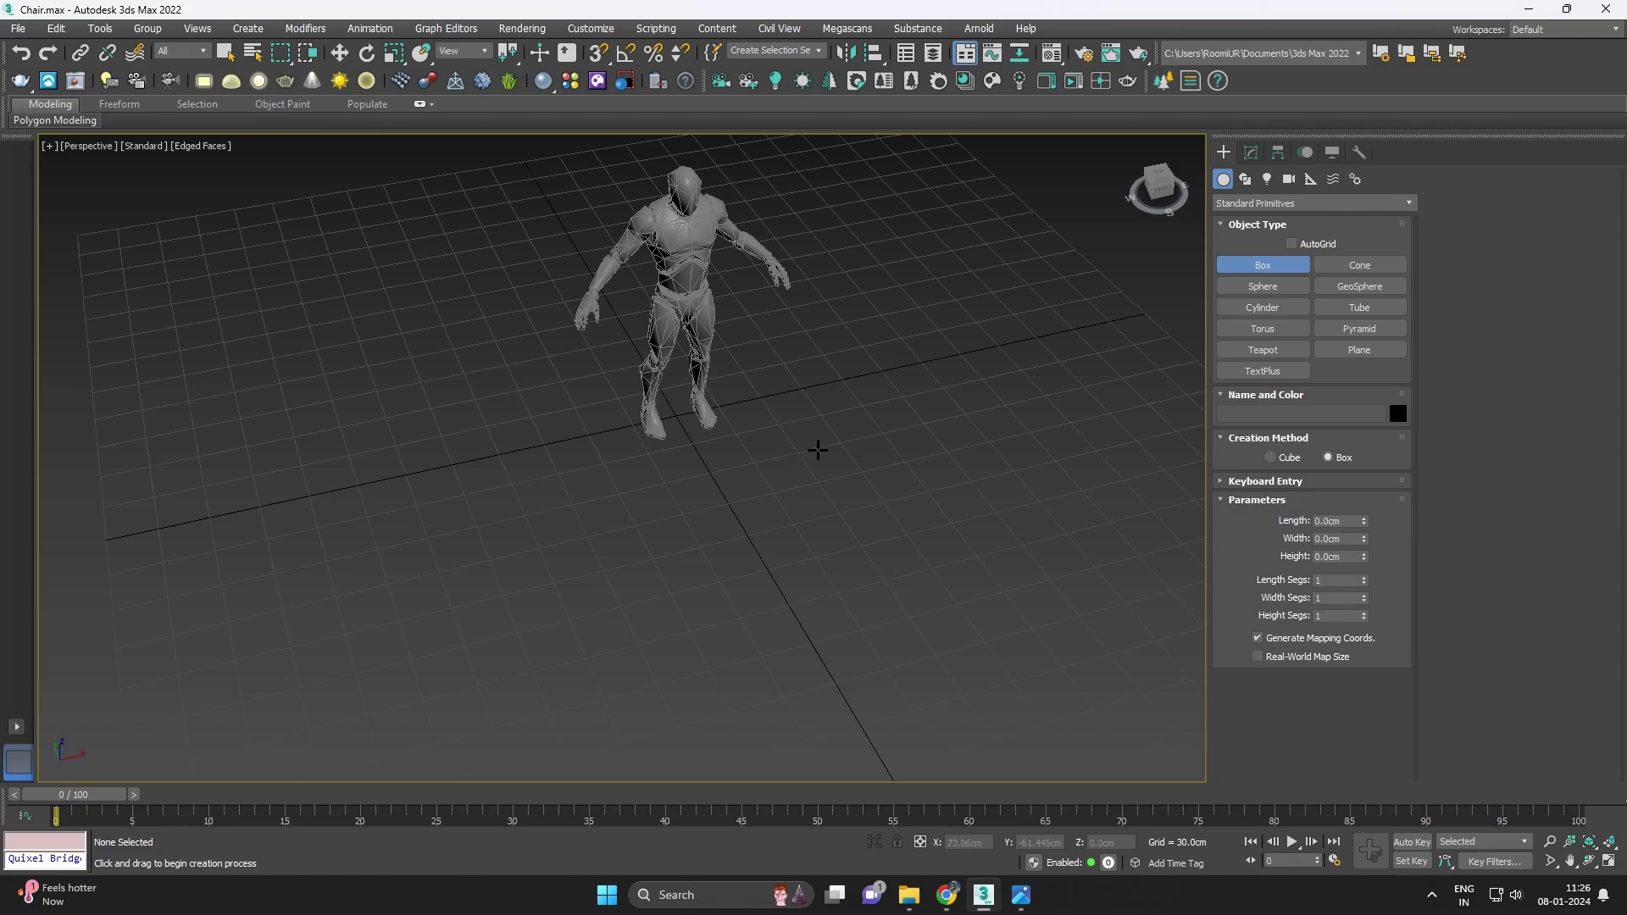
right_click(818, 450)
- Draw a four-point U-shaped Line spline, Line001, on the grid beside the figure
left_click(1245, 180)
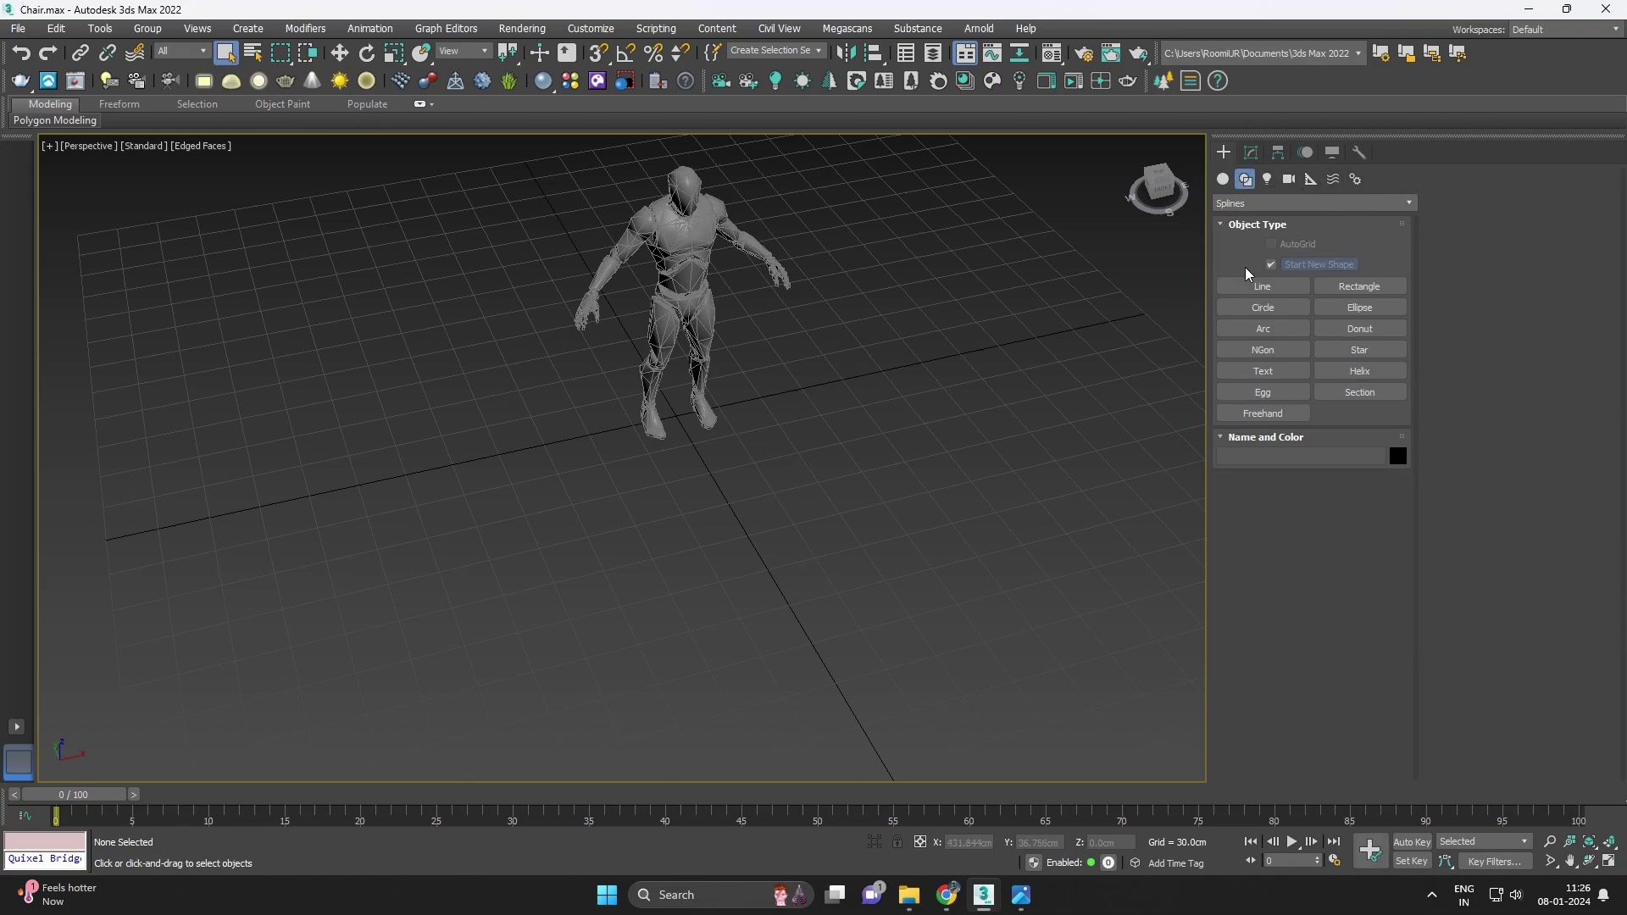
left_click(1262, 286)
left_click(689, 632)
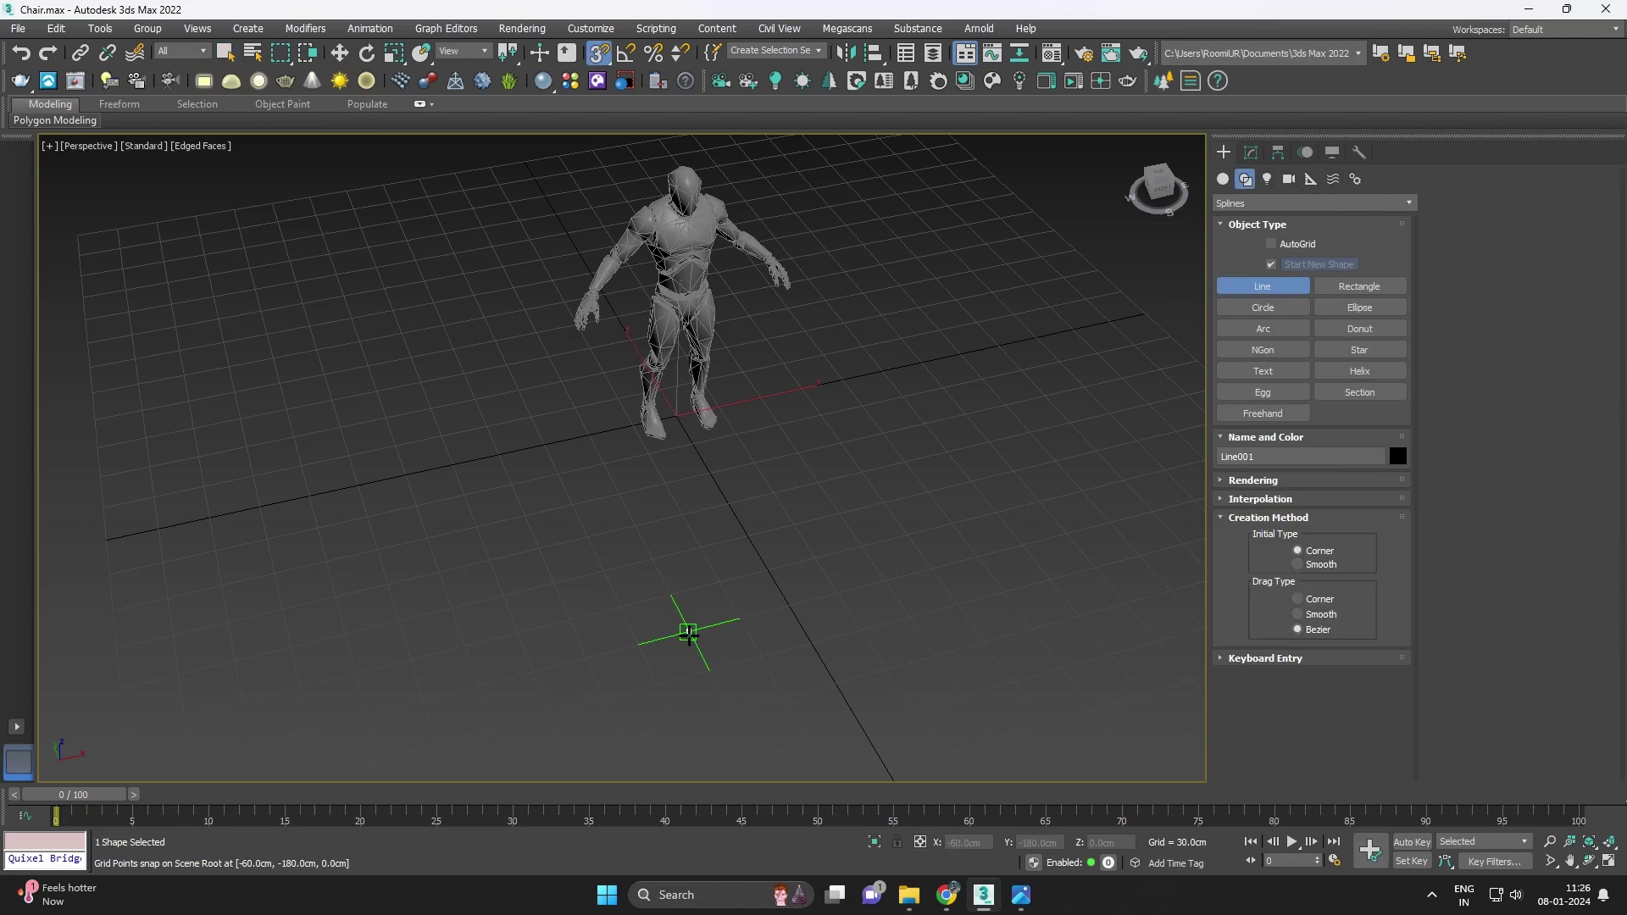
left_click(619, 494)
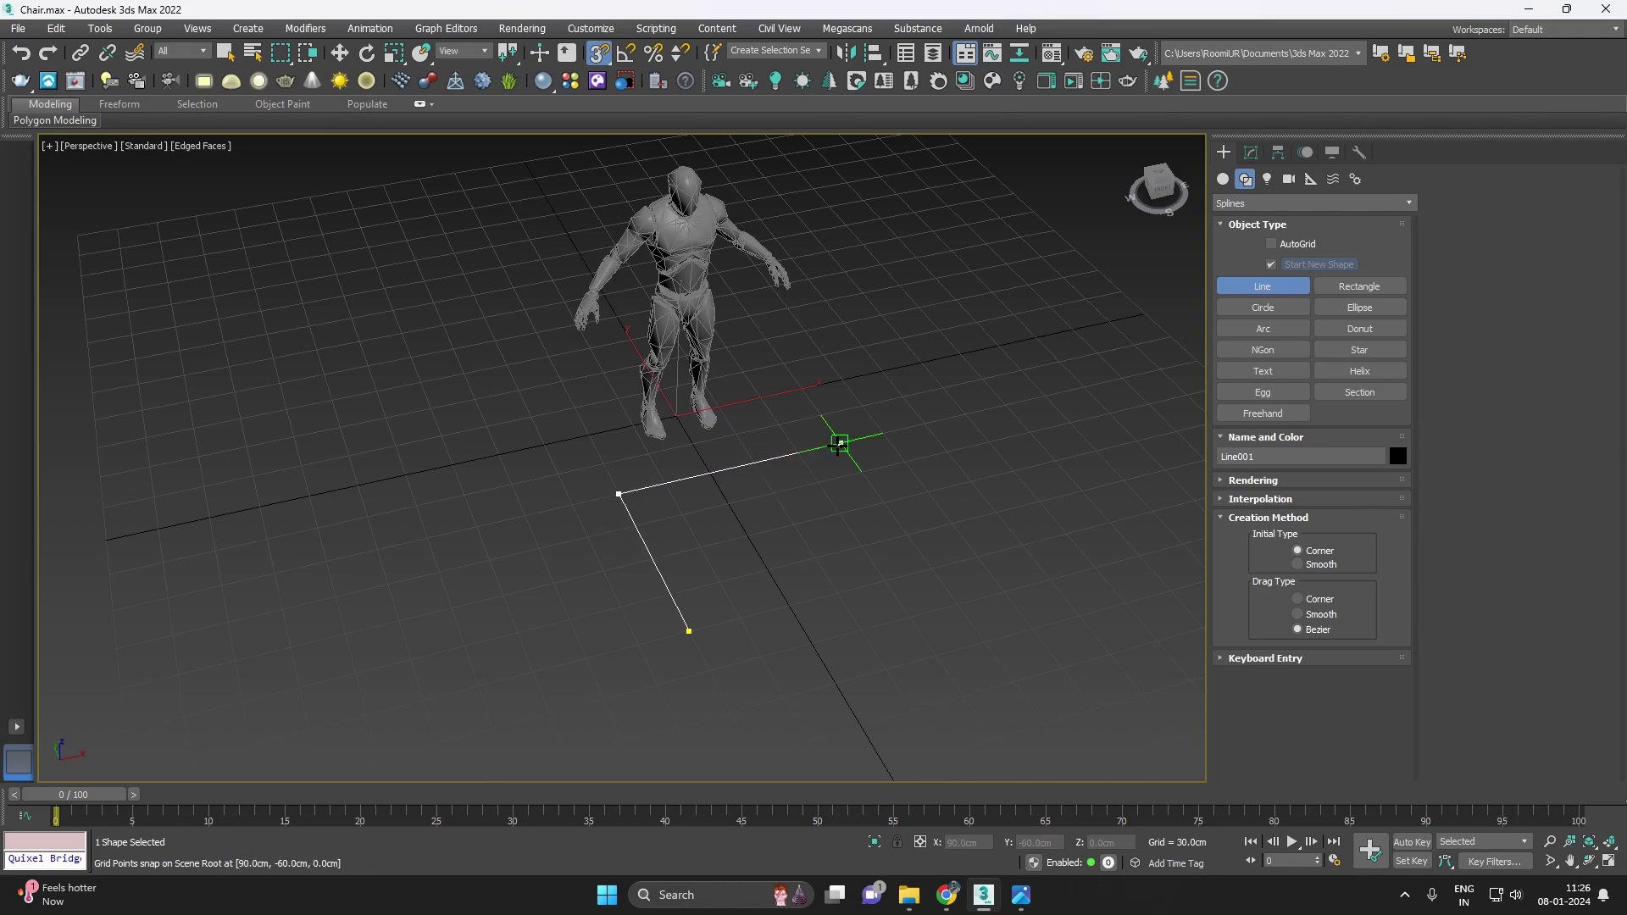
left_click(841, 444)
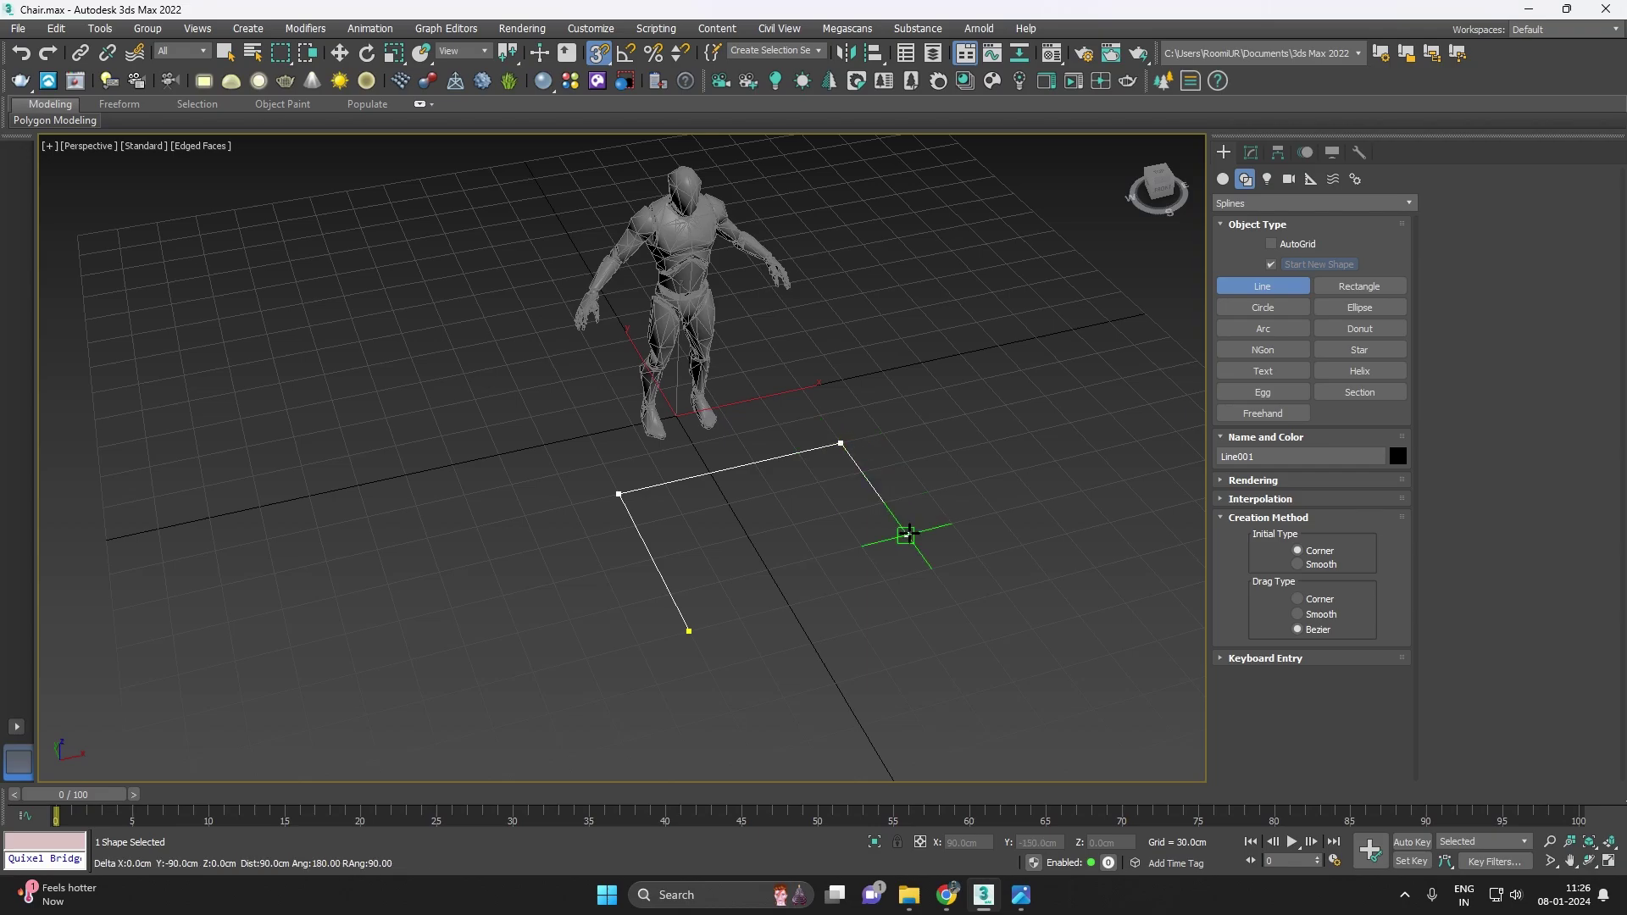
left_click(930, 568)
right_click(927, 476)
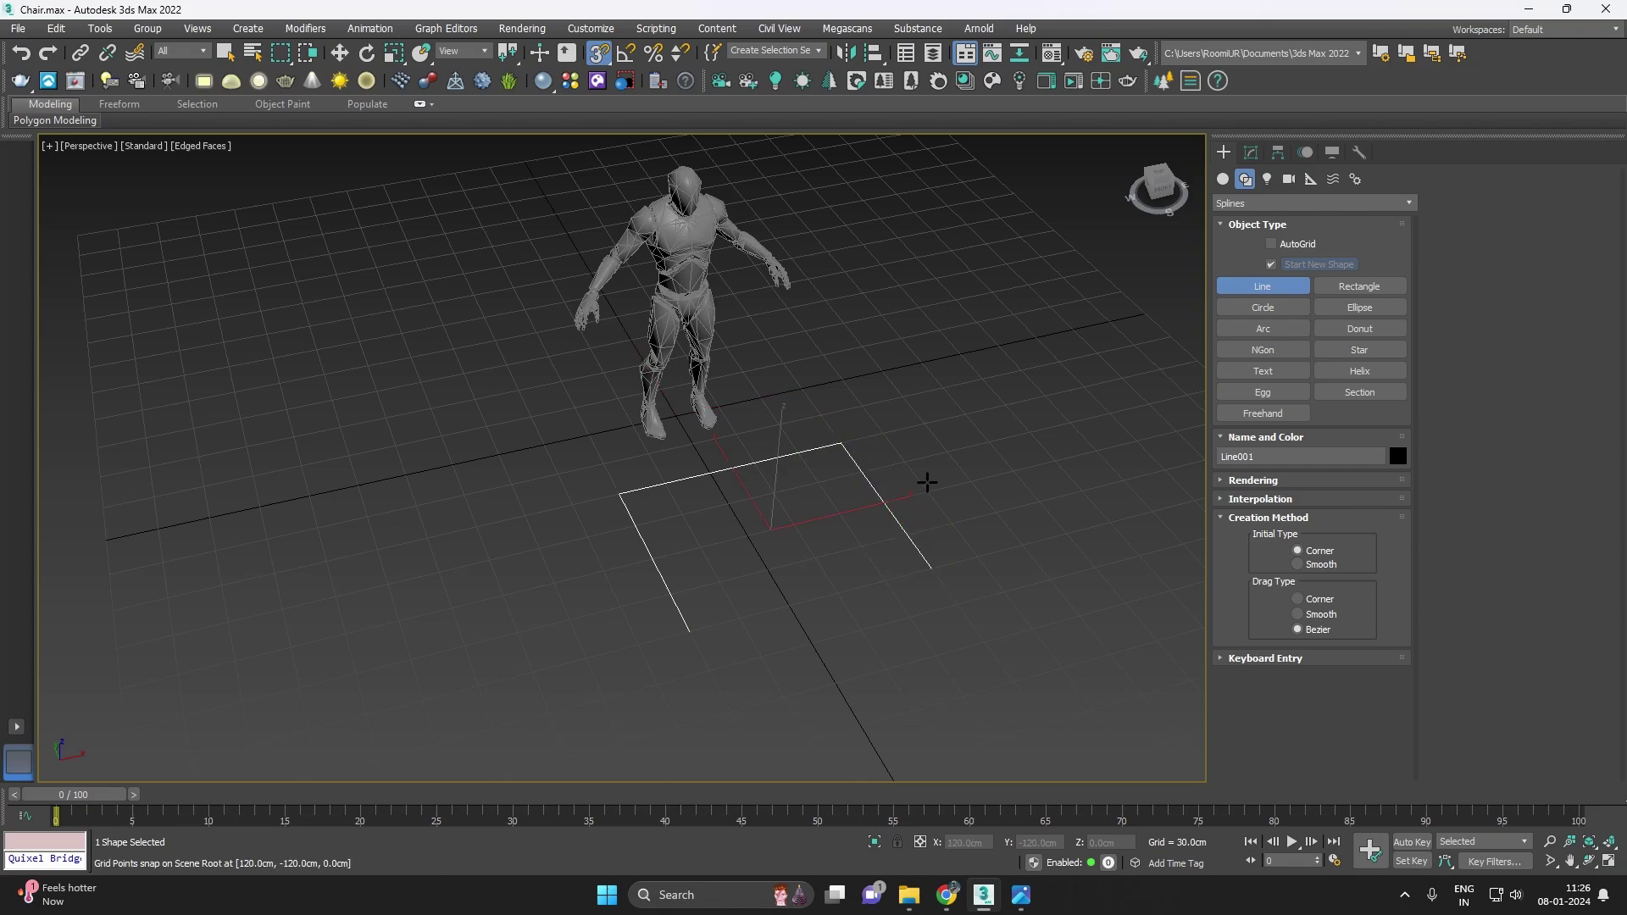
right_click(992, 440)
mouse_move(846, 437)
middle_mouse_down("alt")
mouse_move(879, 403)
mouse_move(729, 517)
middle_mouse_up("alt")
scroll(806, 480, "up", 3)
scroll(781, 500, "up", 1)
- Enable in-viewport rendering for Line001 with a Rectangular section
key("w")
left_click(1253, 153)
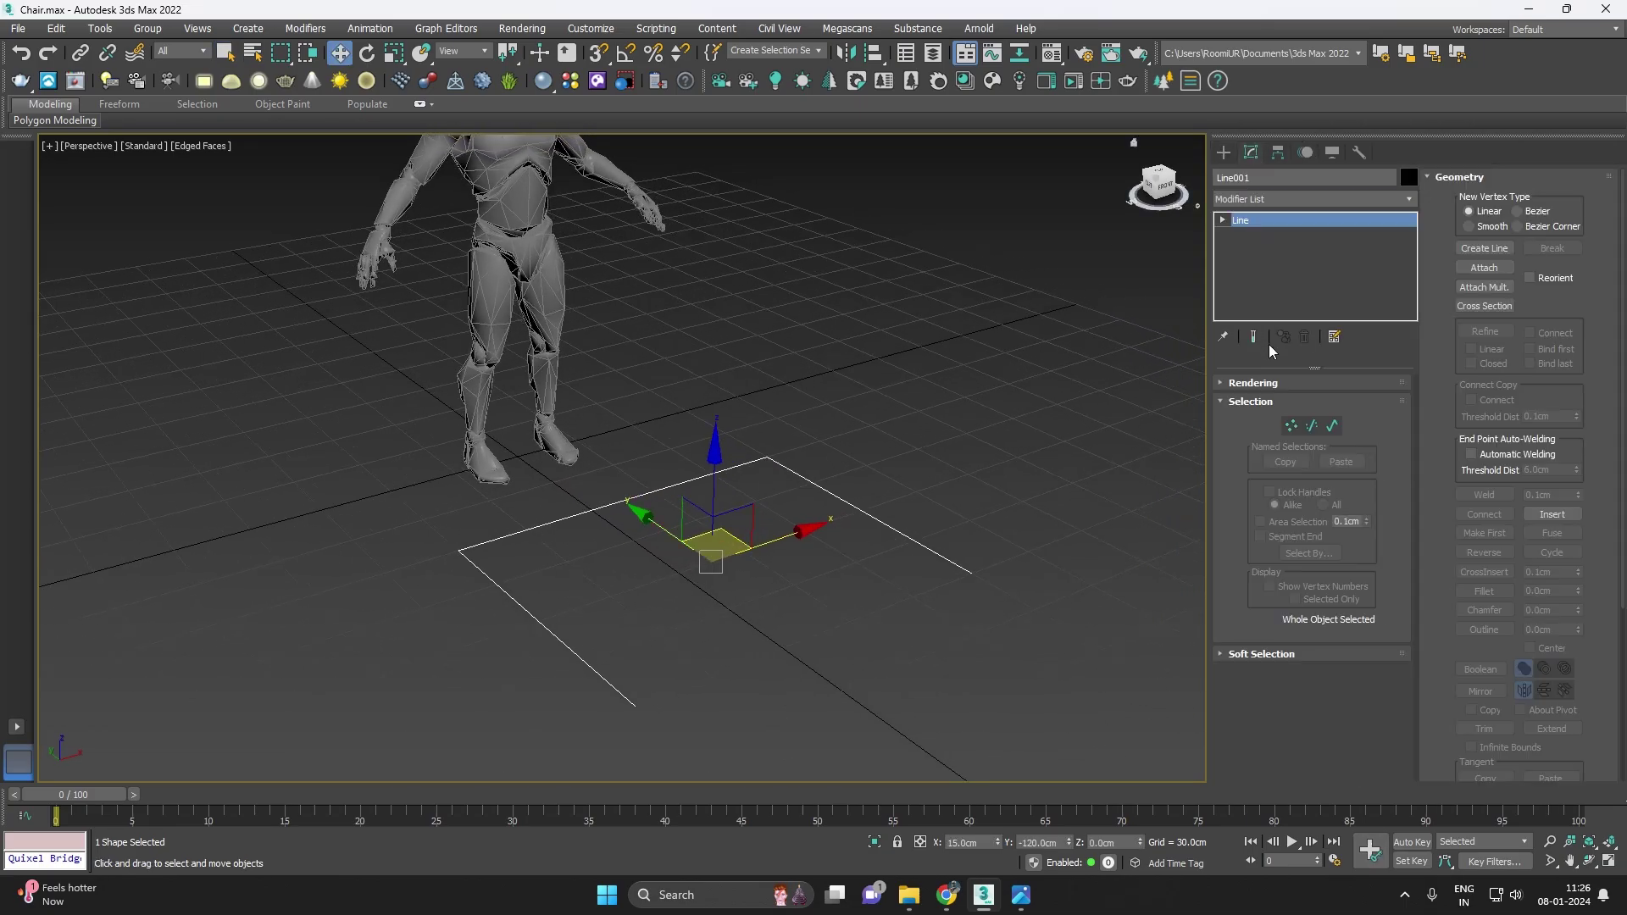
left_click(1254, 379)
left_click(1256, 414)
left_click(1301, 555)
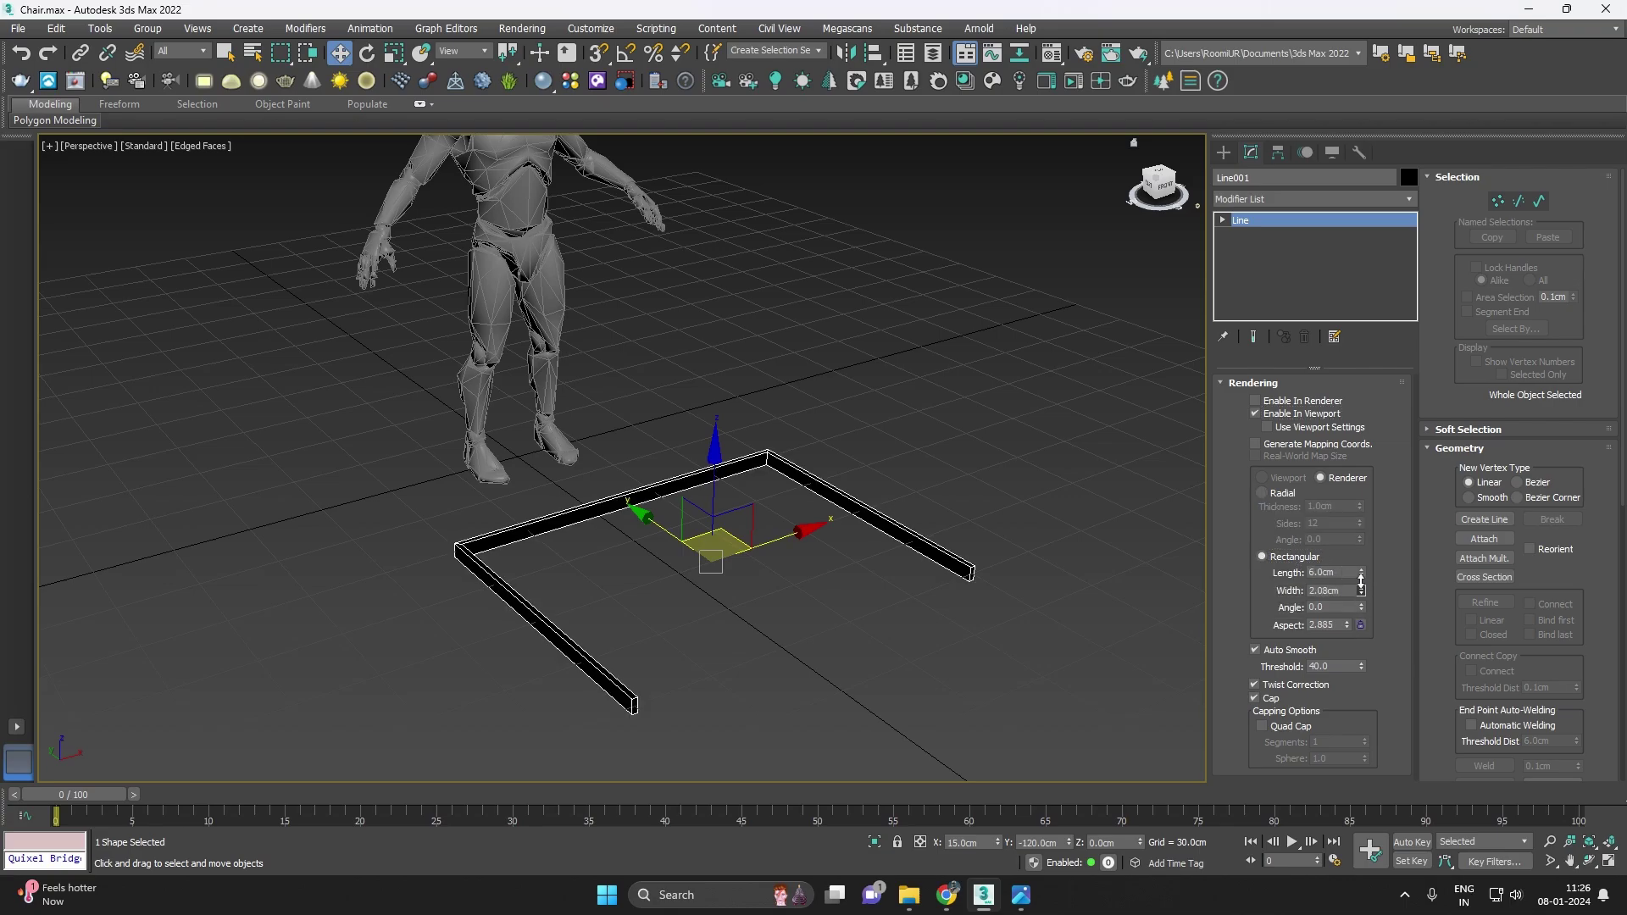
- Set the section to Length 101.234cm and Width 18.144cm, then raise it to Z 42.211cm
mouse_move(1361, 583)
left_mouse_down()
mouse_move(1255, 258)
mouse_move(1242, 131)
left_mouse_up()
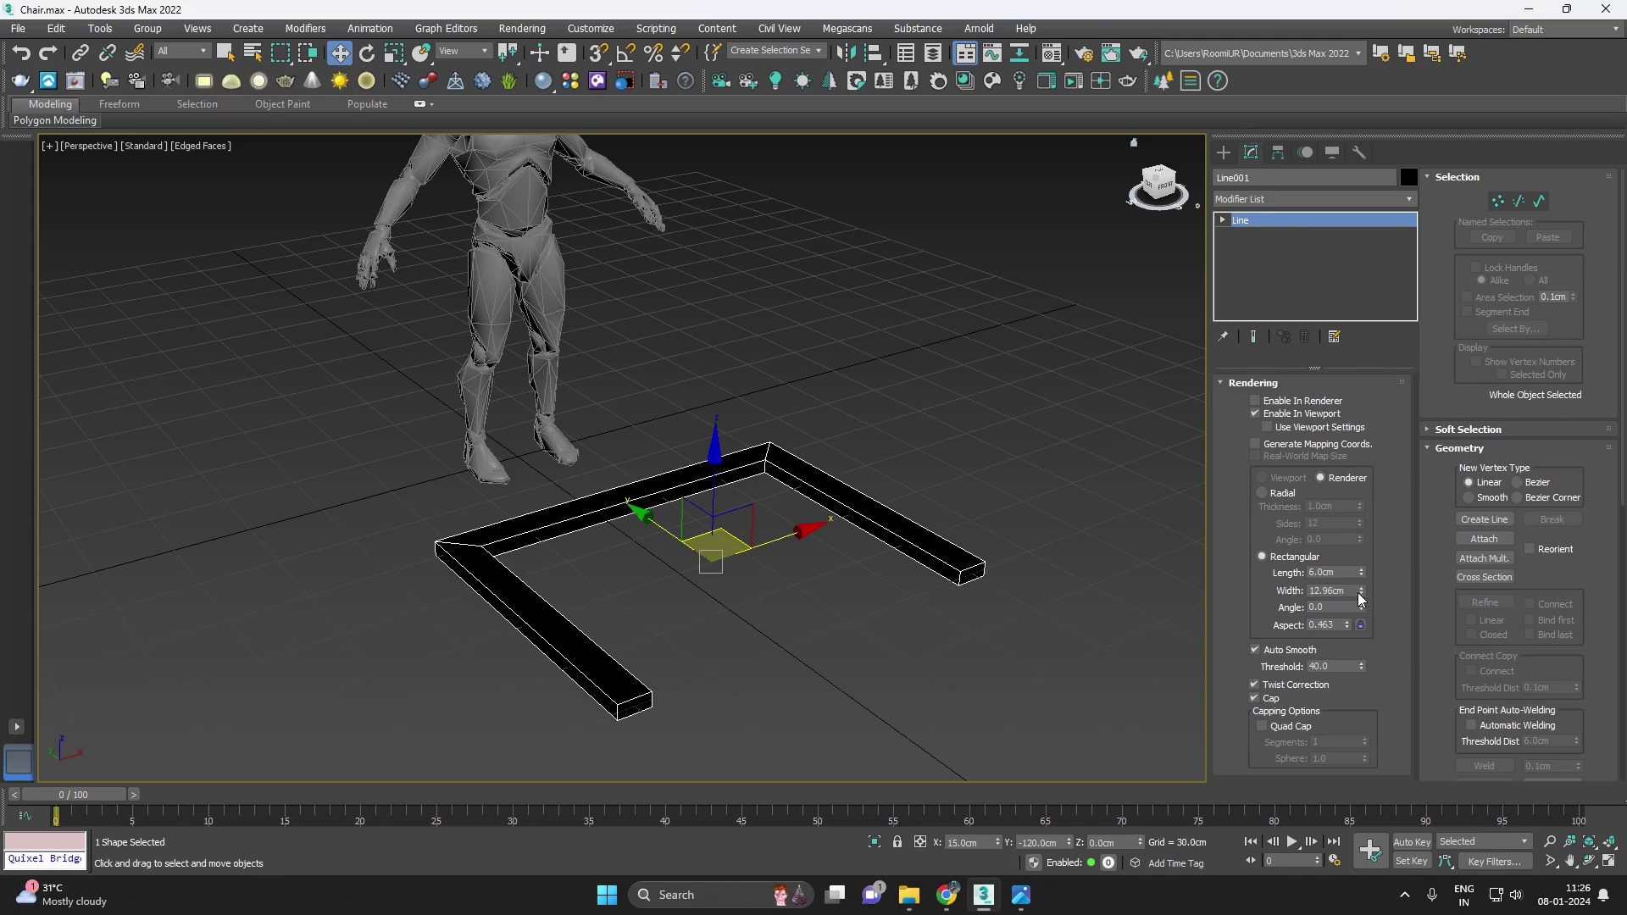
mouse_move(1363, 593)
left_mouse_down()
mouse_move(1349, 557)
mouse_move(899, 400)
left_mouse_up()
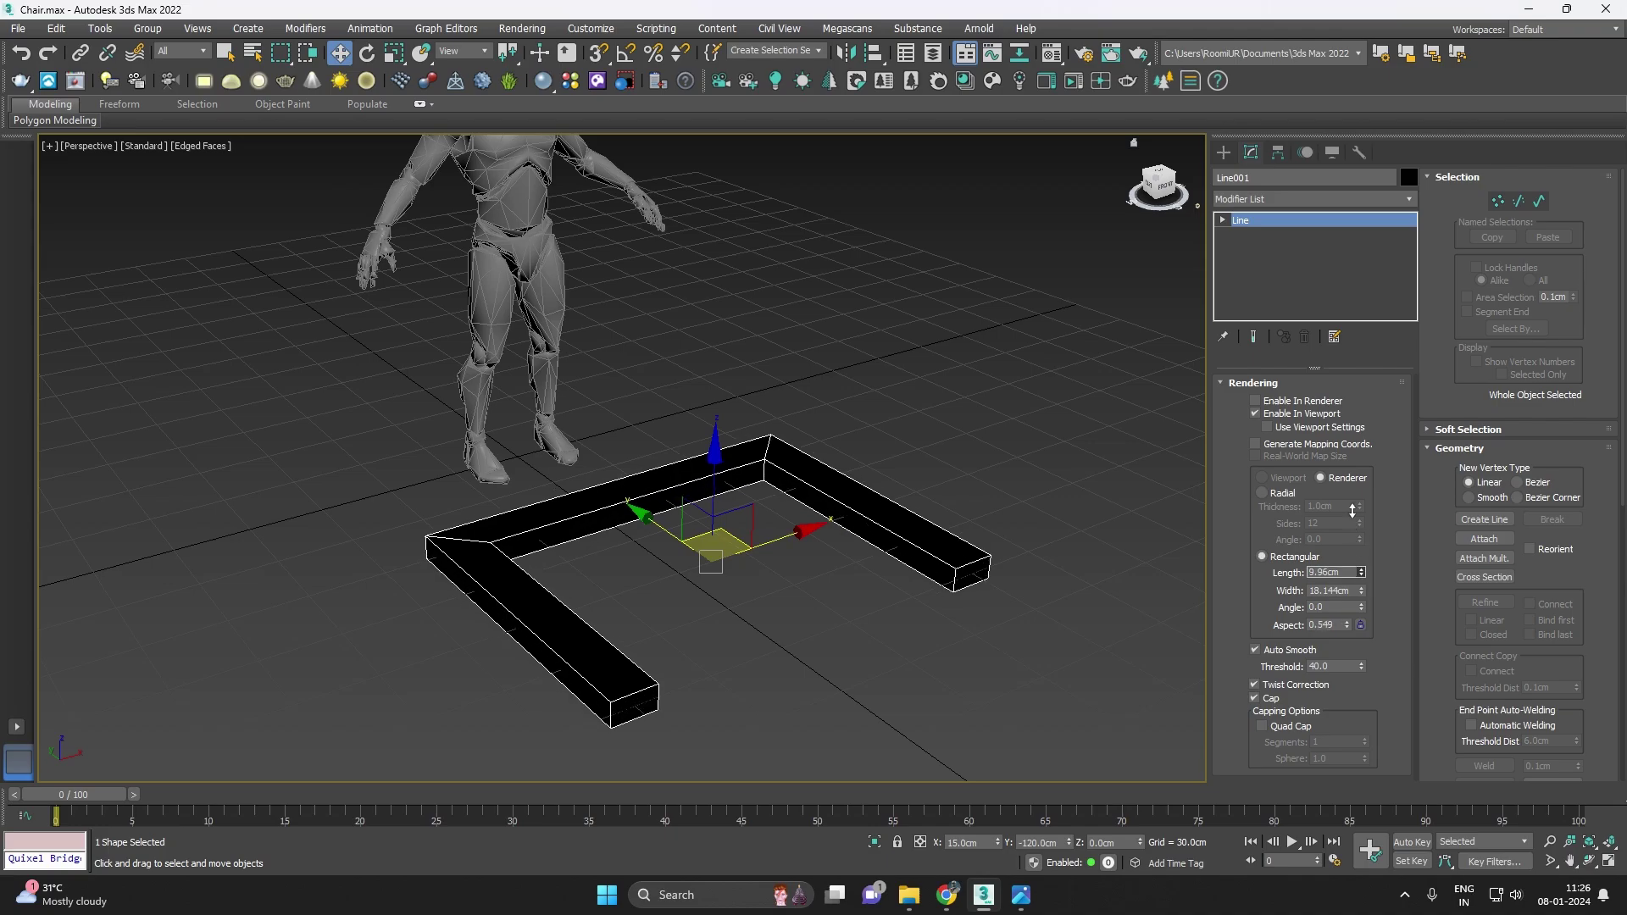
left_click_drag(1362, 574, 1328, 457)
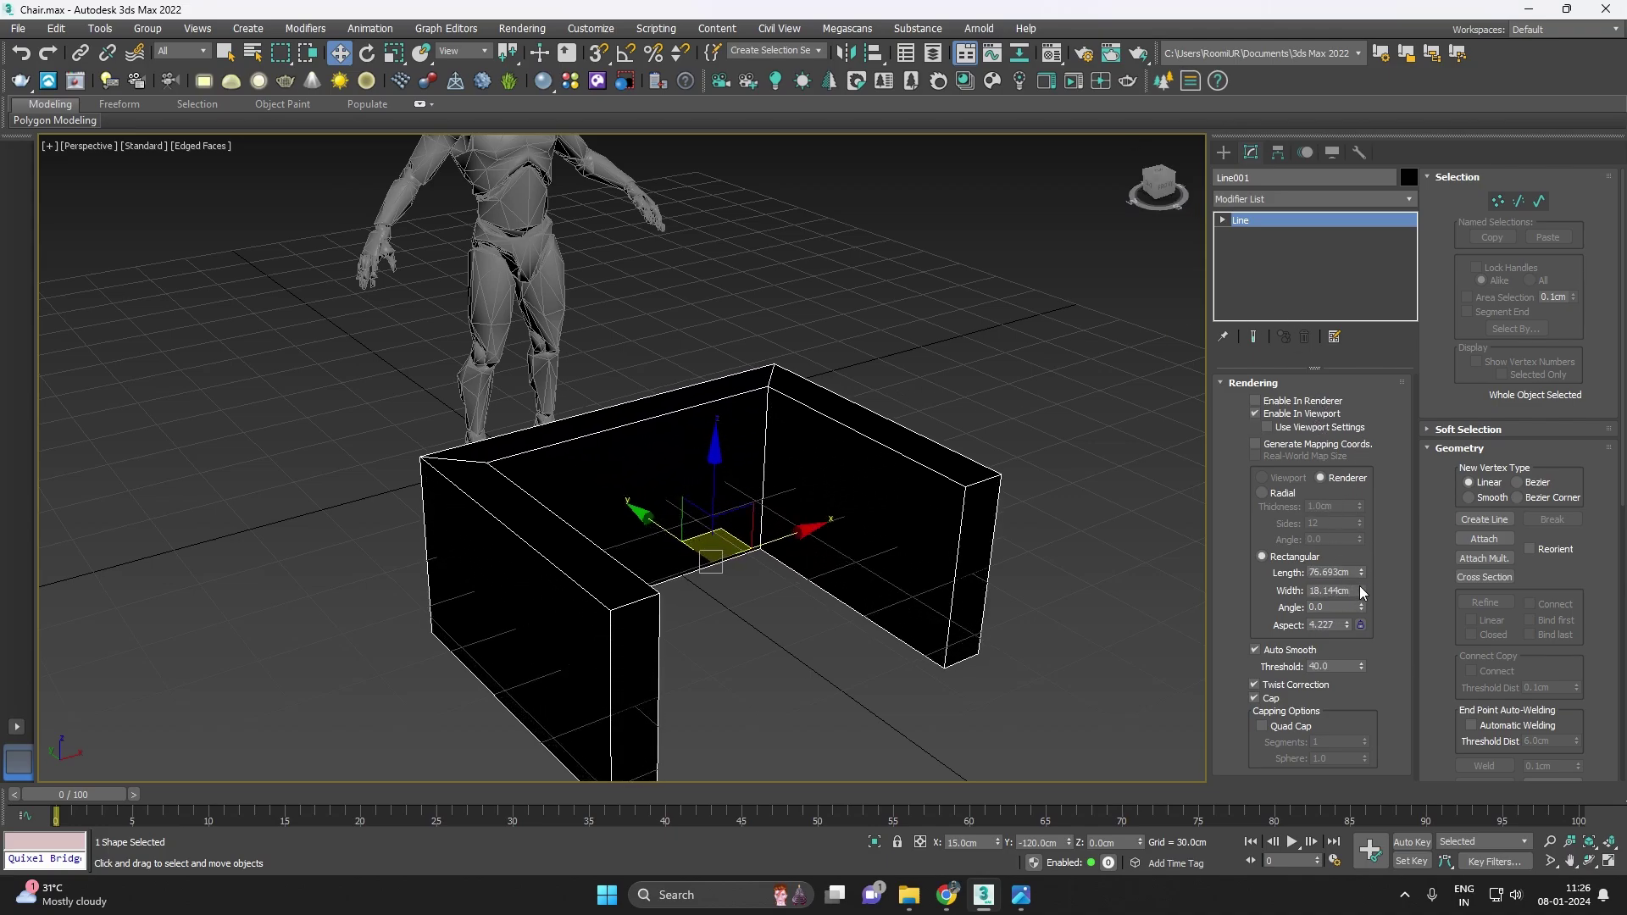
left_click_drag(1362, 572, 1348, 544)
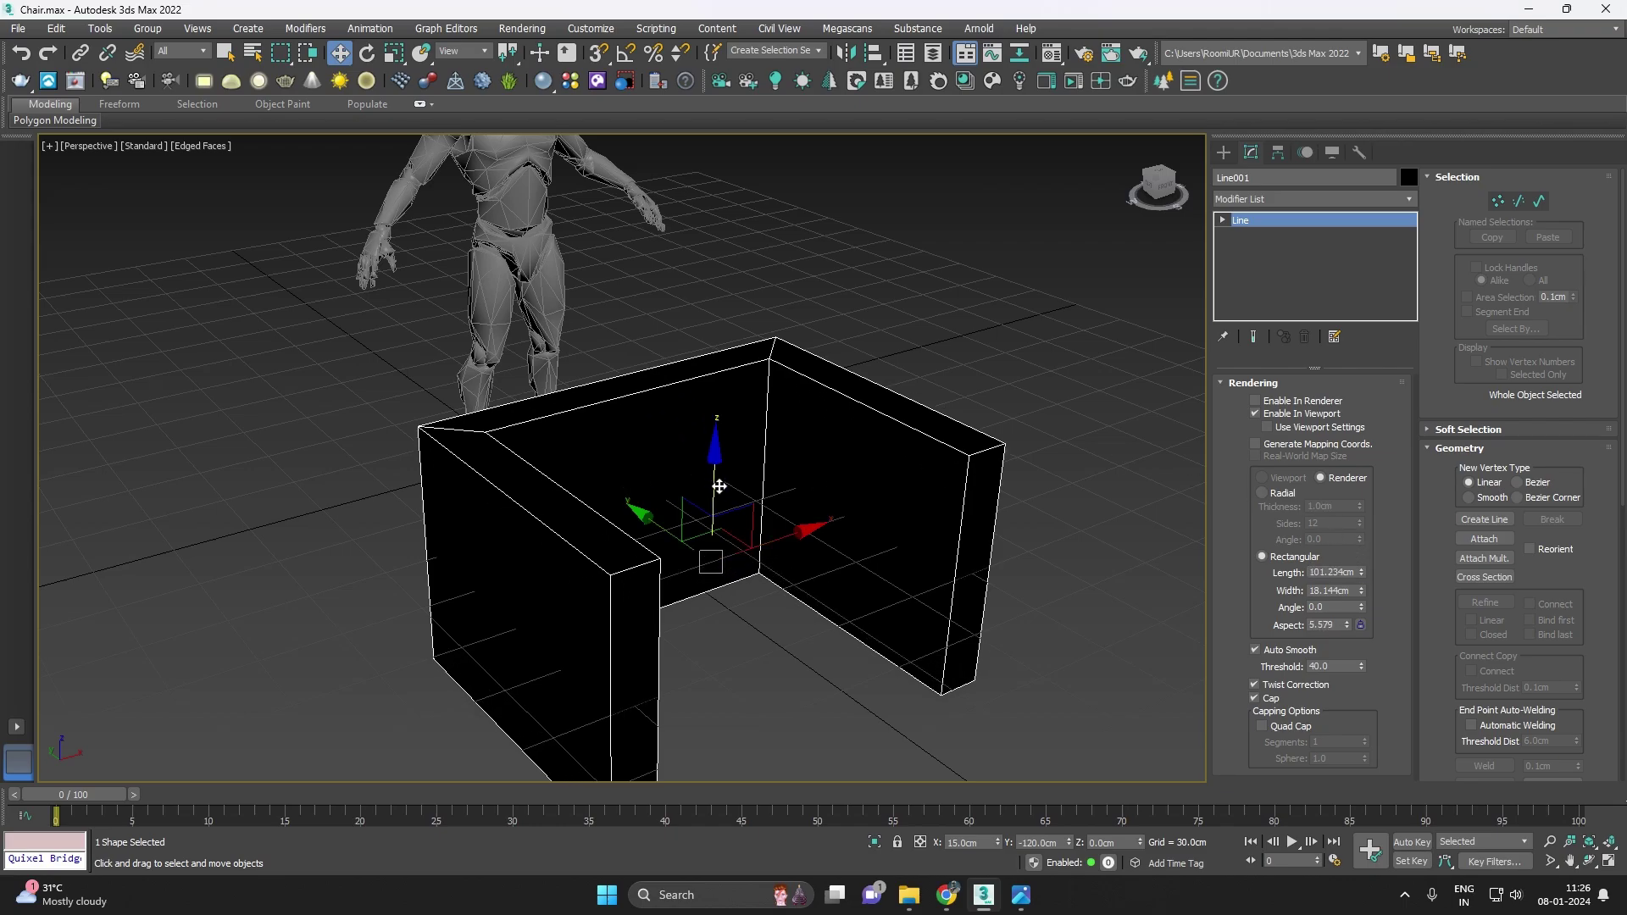
left_click_drag(720, 486, 708, 397)
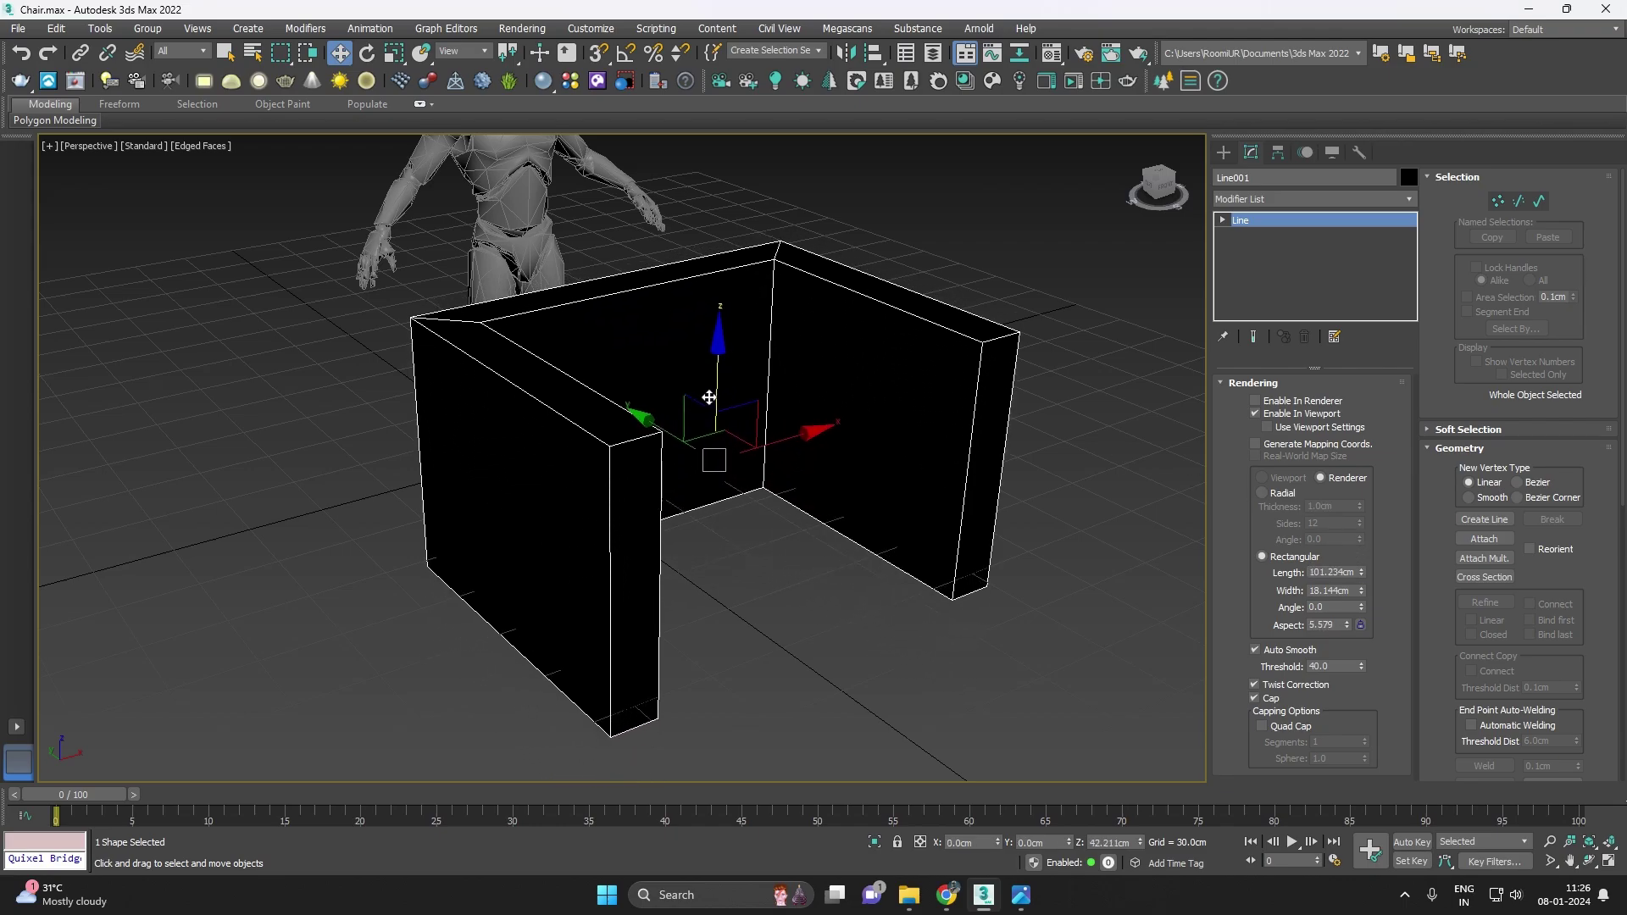
- Assign material slot 01's grey Physical Material to the U-shaped walls
key("m")
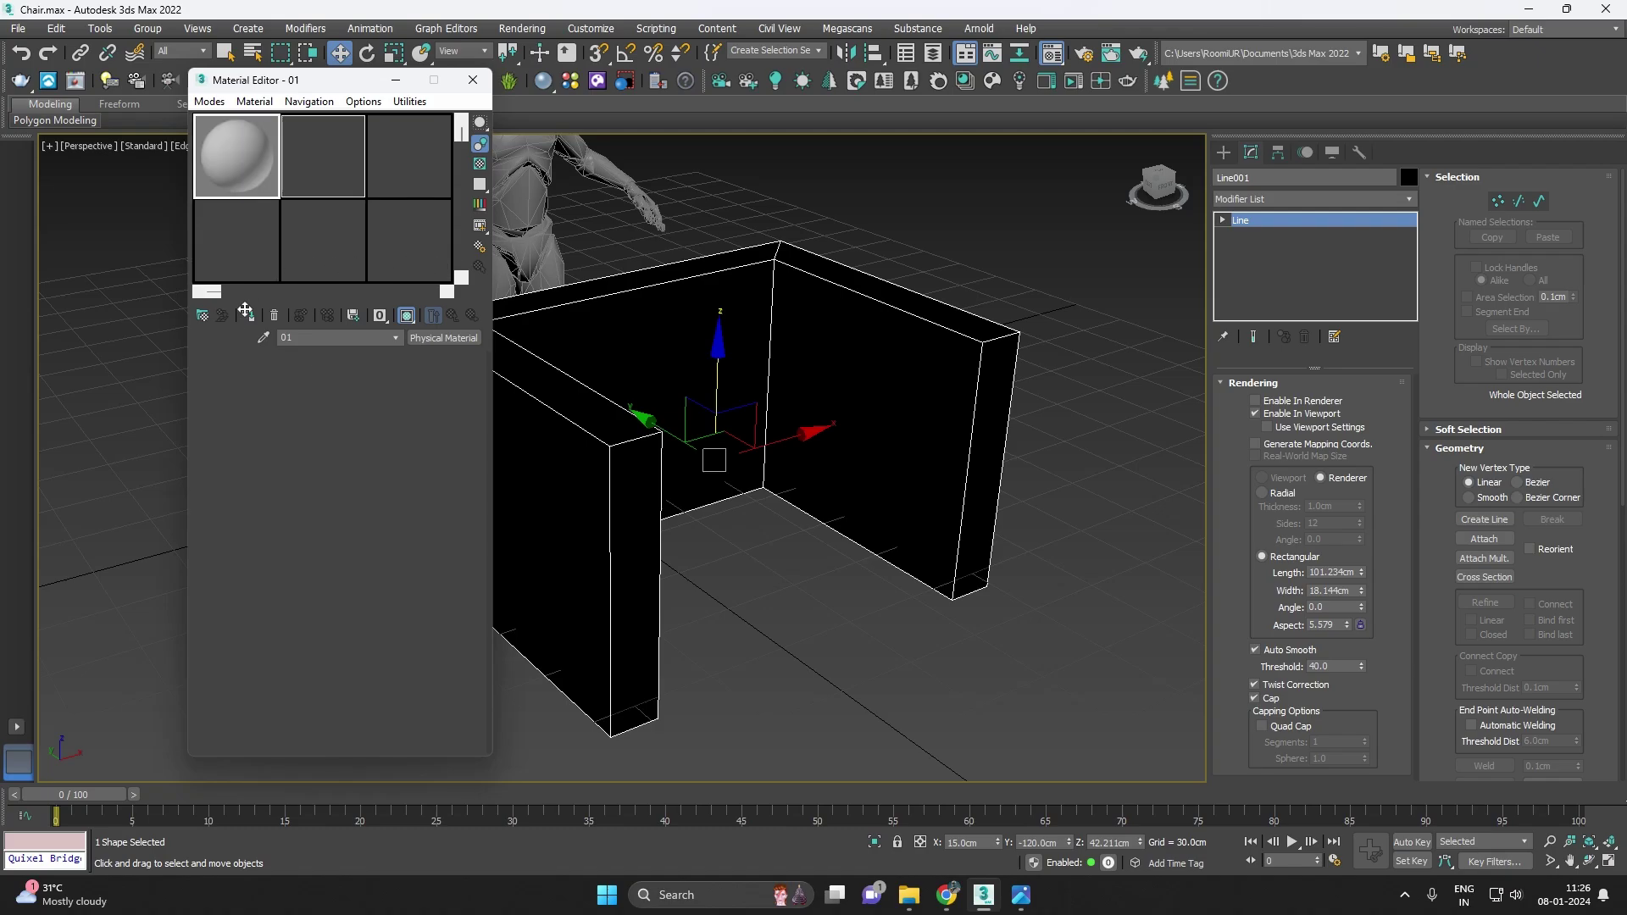
left_click(248, 315)
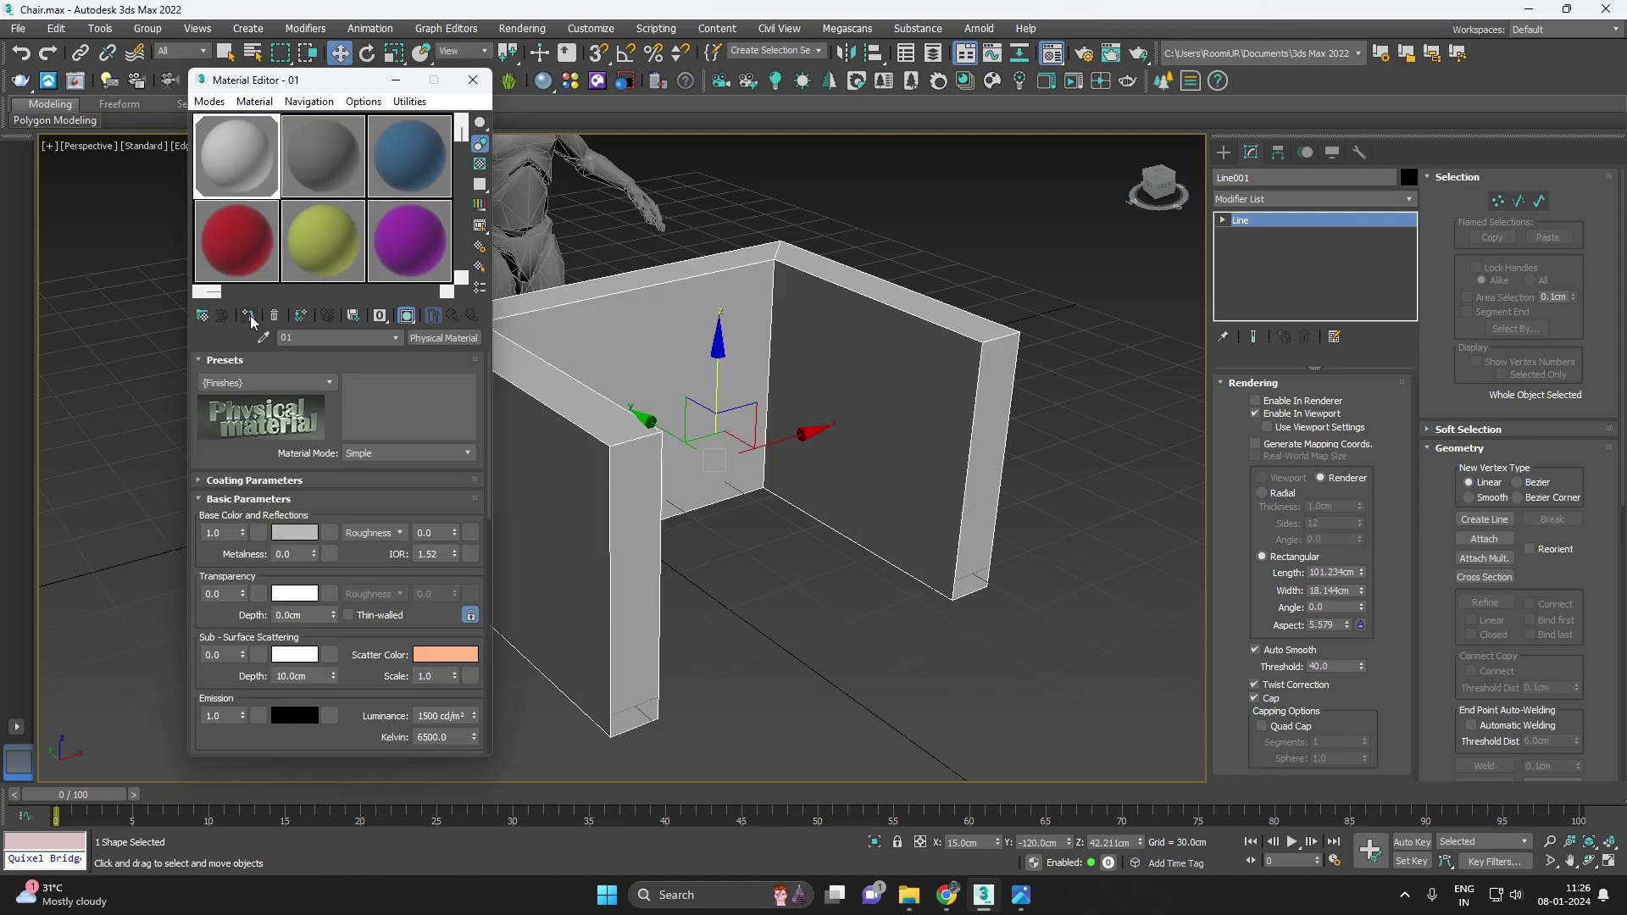
key("m")
scroll(546, 453, "down", 2)
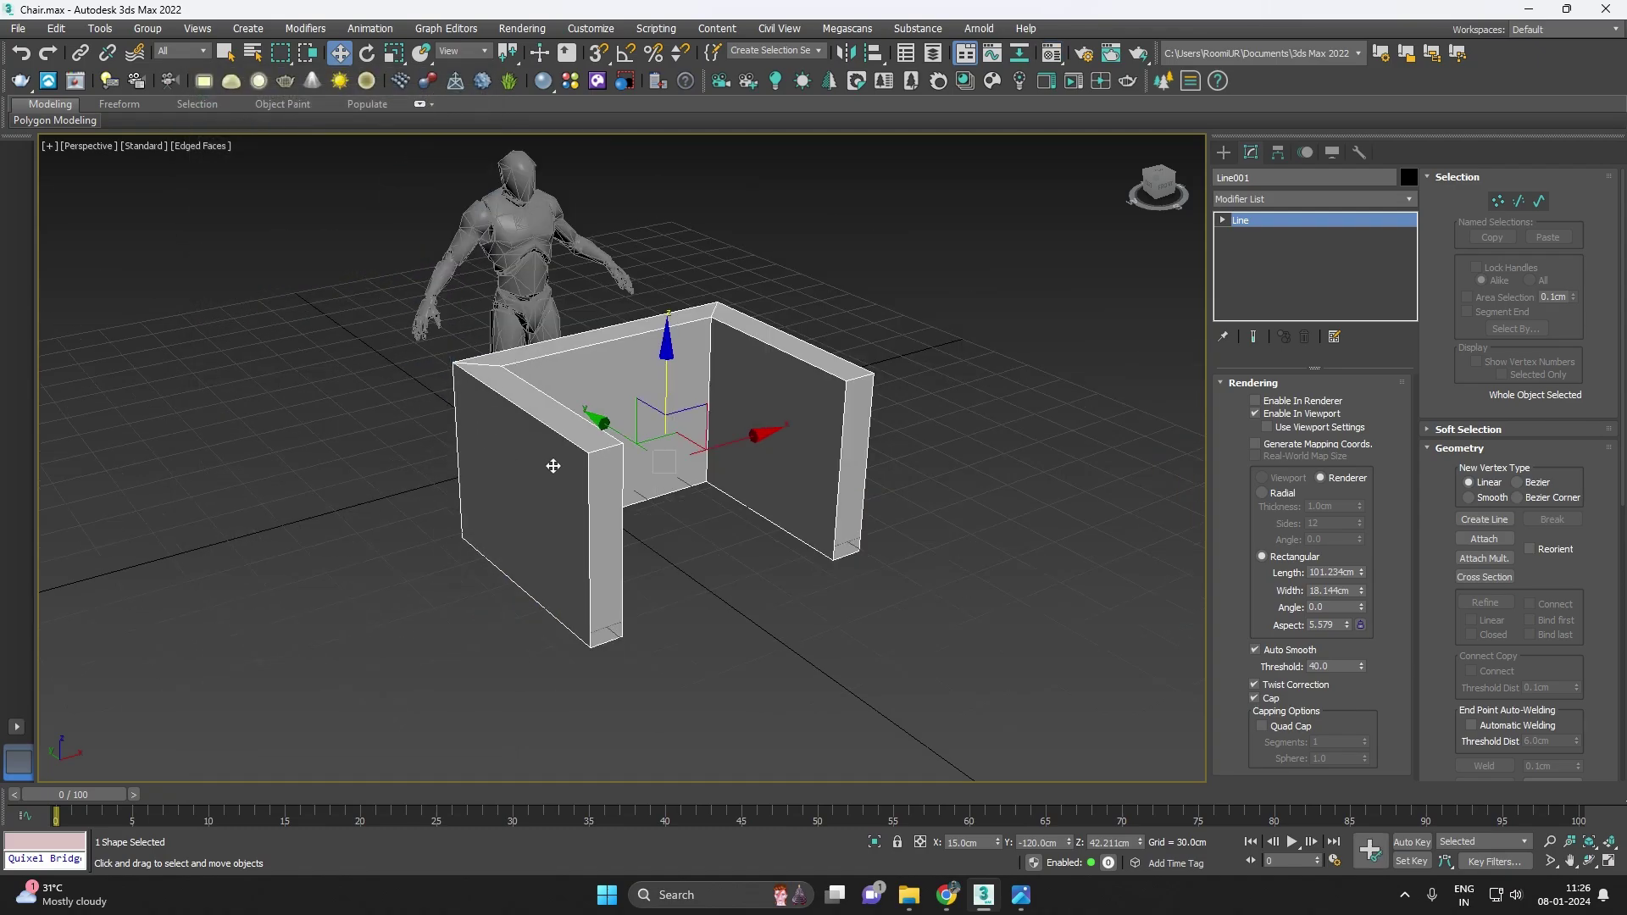
middle_click_drag(552, 461, 661, 475, "alt")
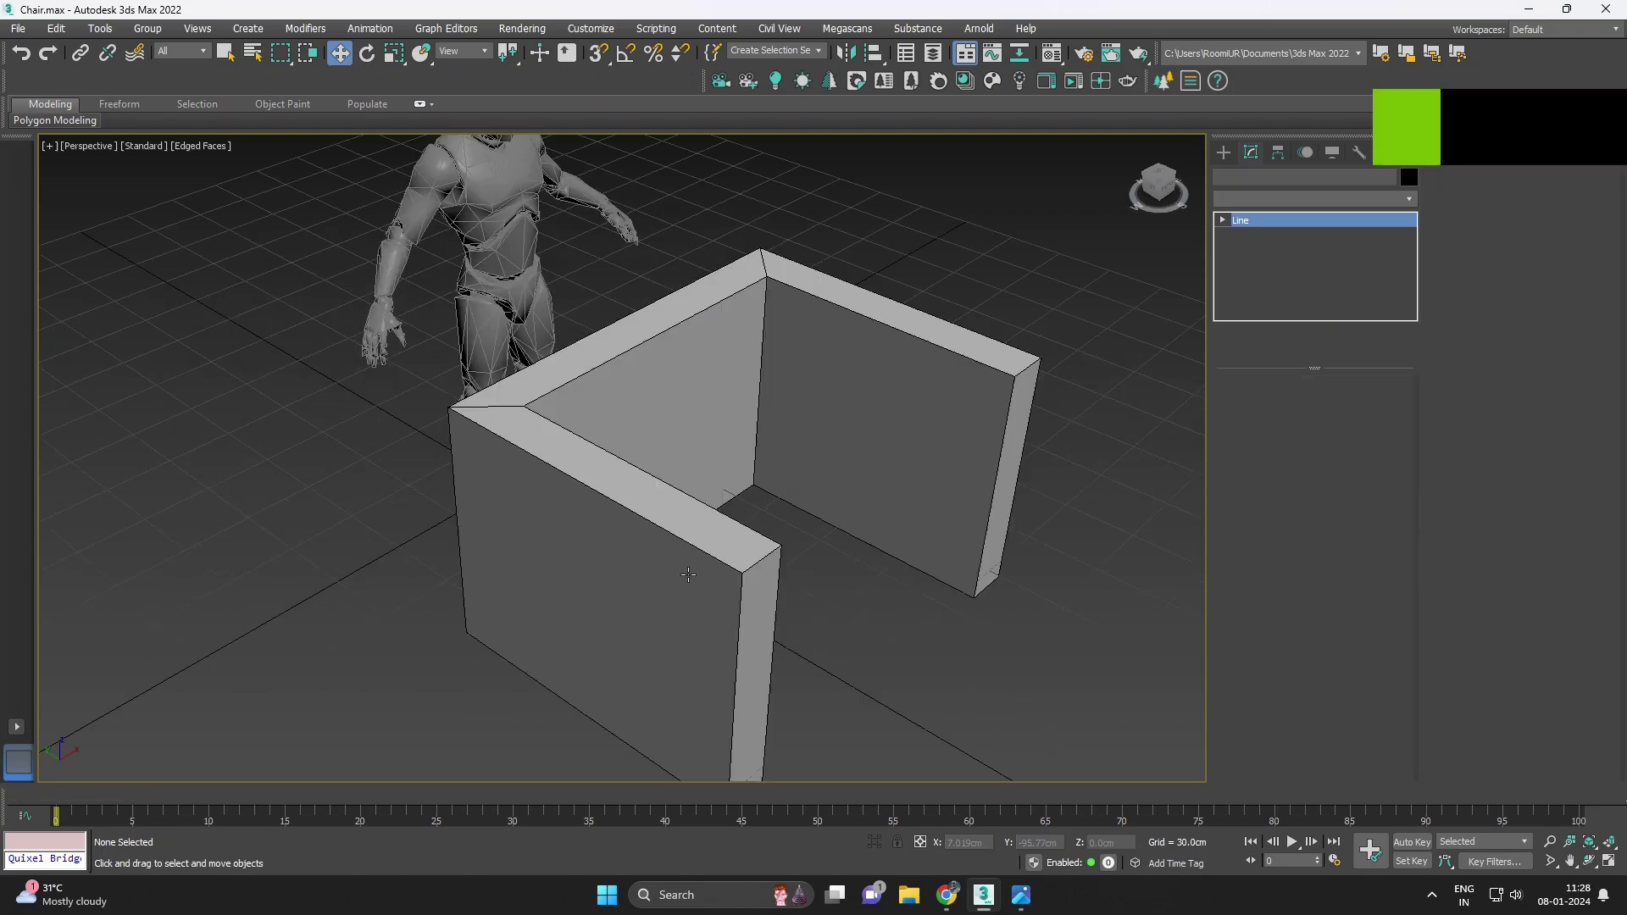
mouse_move(763, 500)
middle_mouse_down("alt")
mouse_move(874, 515)
mouse_move(835, 490)
middle_mouse_up("alt")
middle_click_drag(974, 534, 624, 545, "alt")
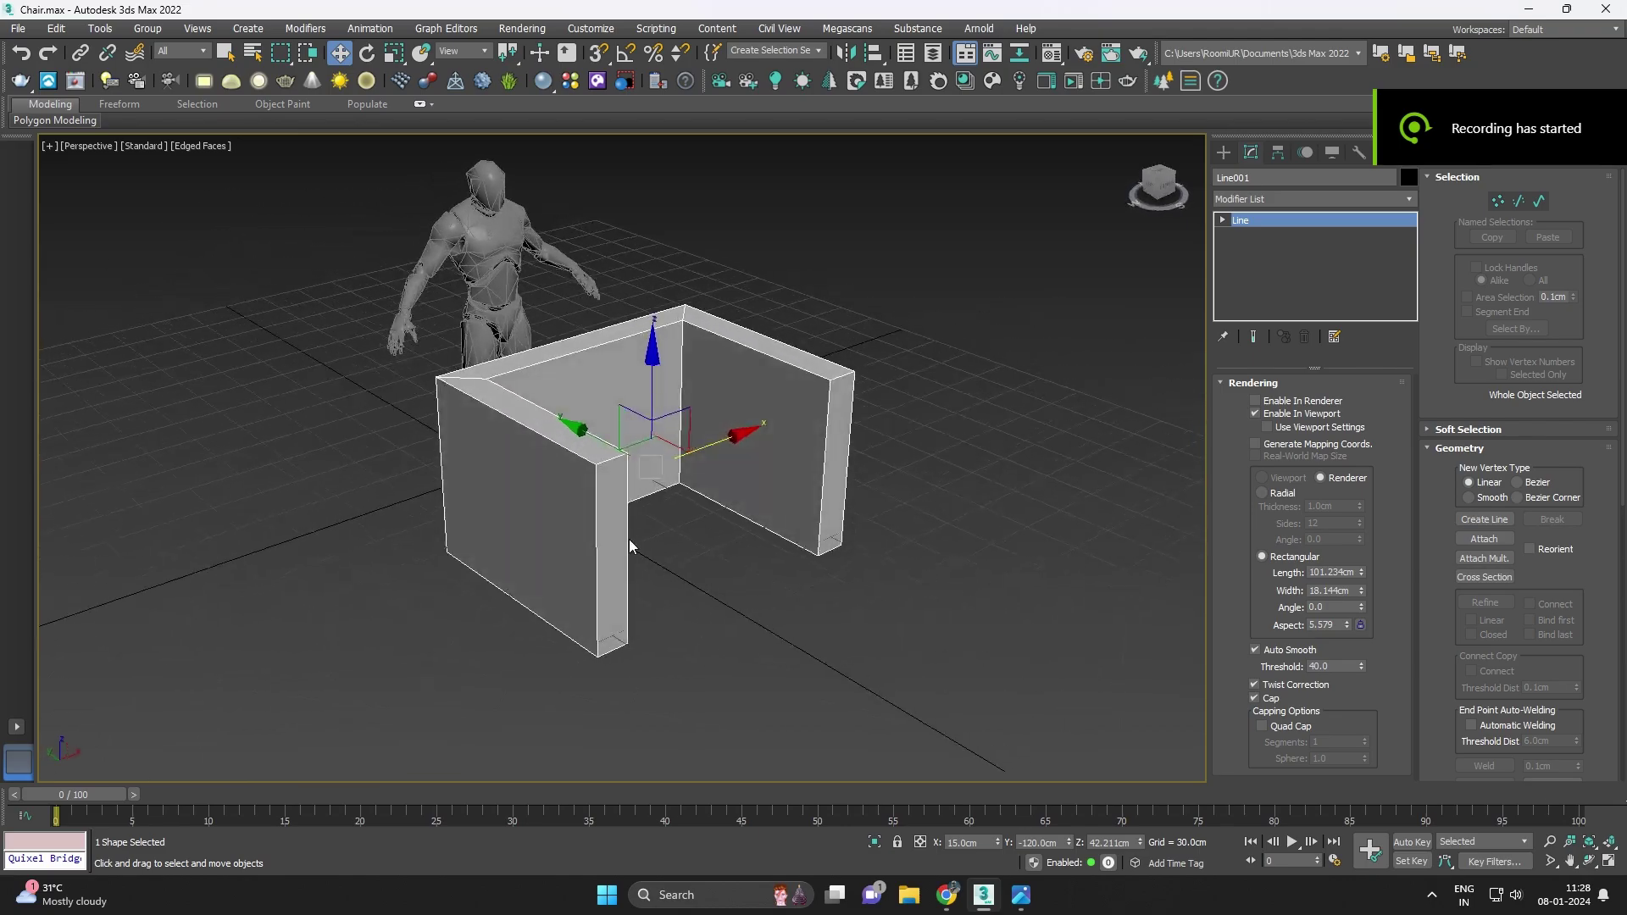
scroll(624, 545, "up", 3)
scroll(624, 545, "up", 3)
right_click(1288, 263)
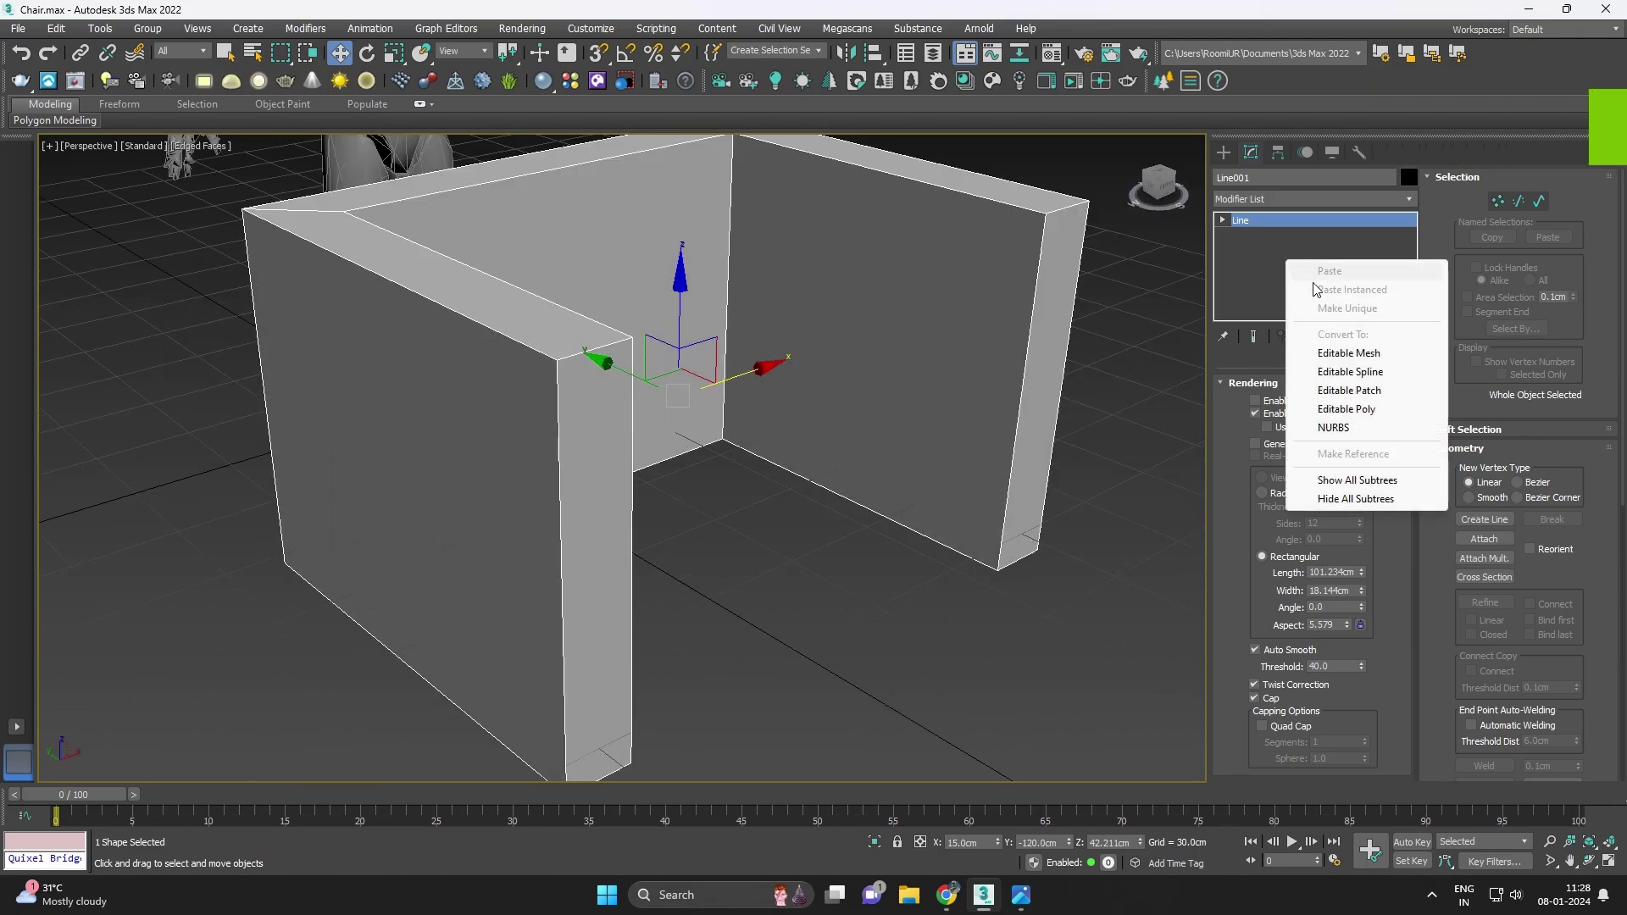
left_click(1333, 409)
scroll(888, 455, "down", 3)
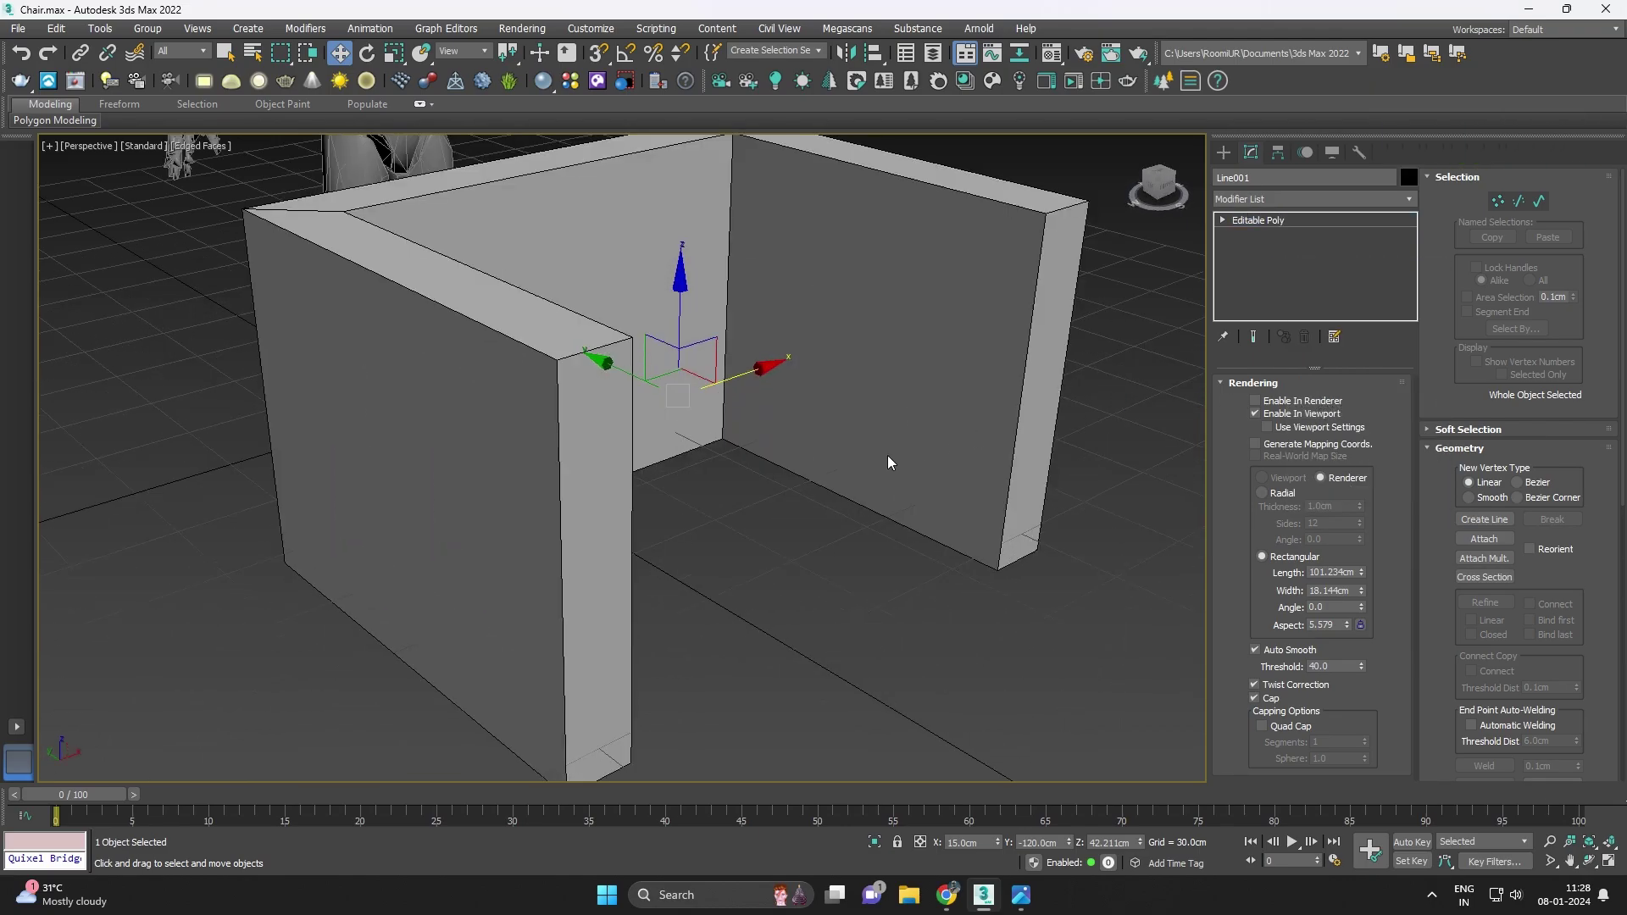
scroll(888, 456, "down", 5)
middle_click_drag(886, 455, 941, 454, "alt")
left_click(1269, 404)
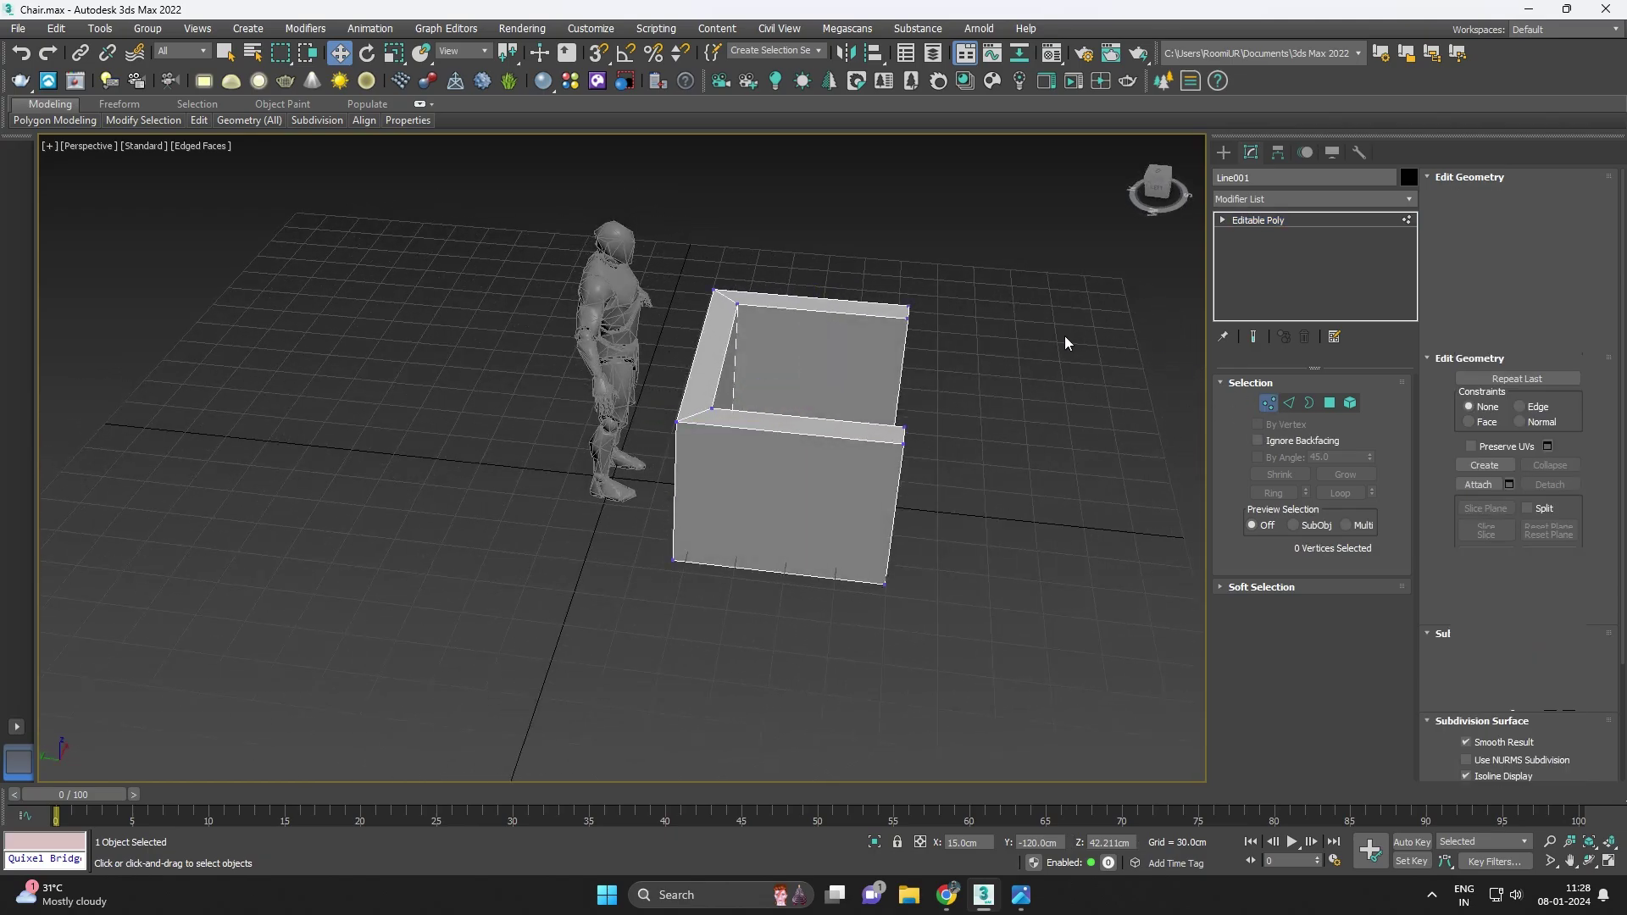
left_click_drag(843, 690, 843, 690)
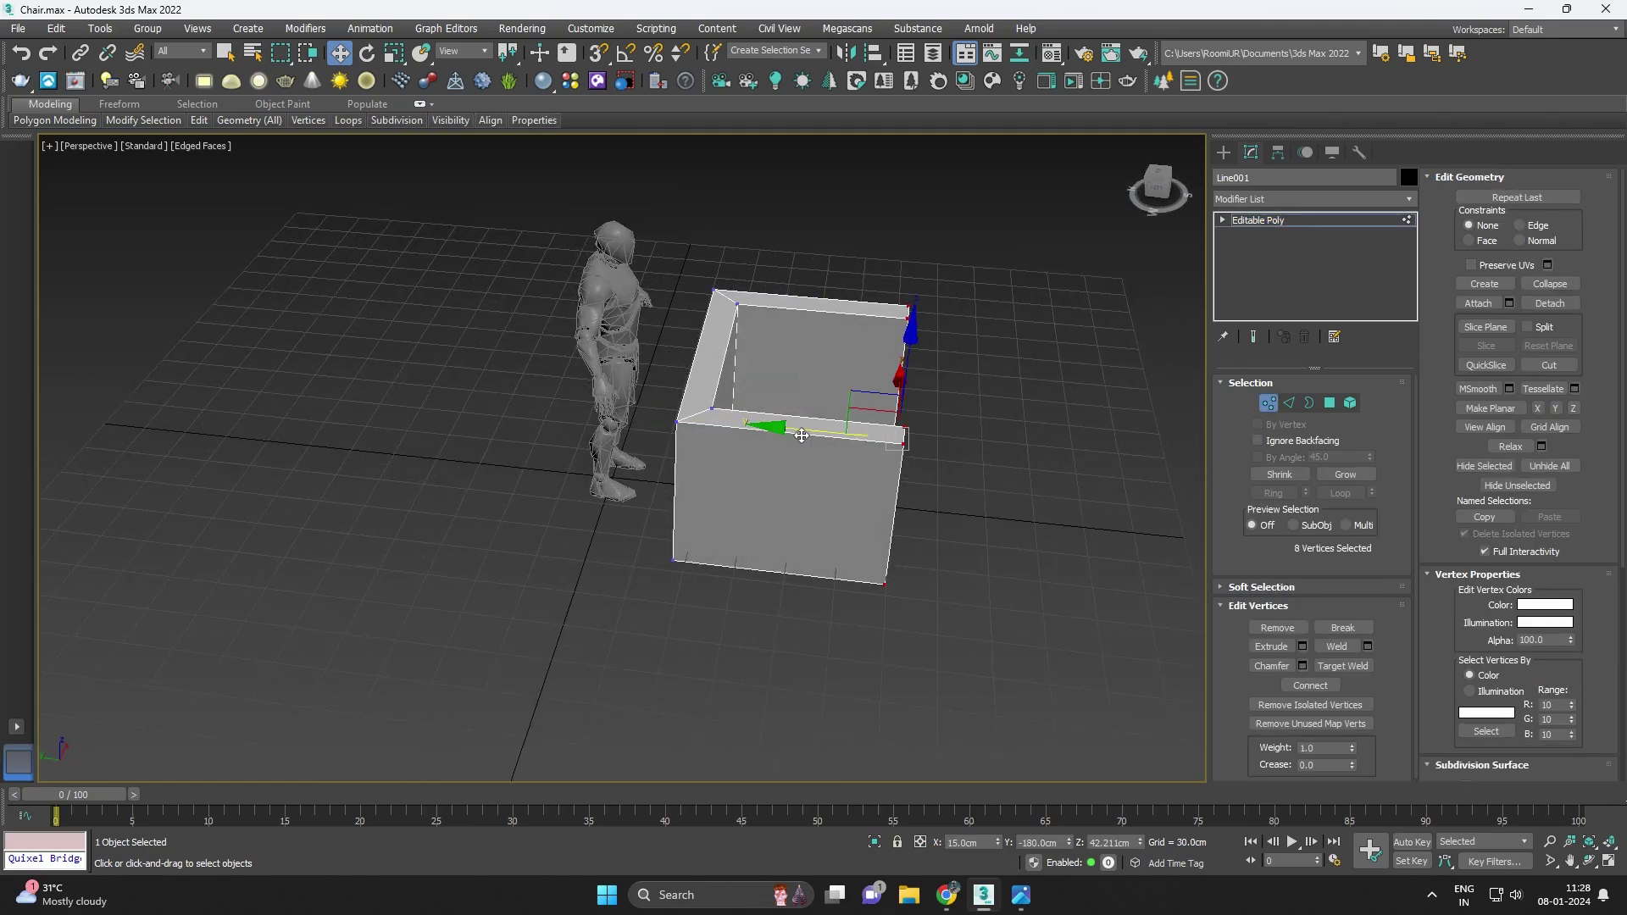
left_click_drag(900, 437, 938, 417)
middle_click_drag(938, 417, 1102, 333, "alt")
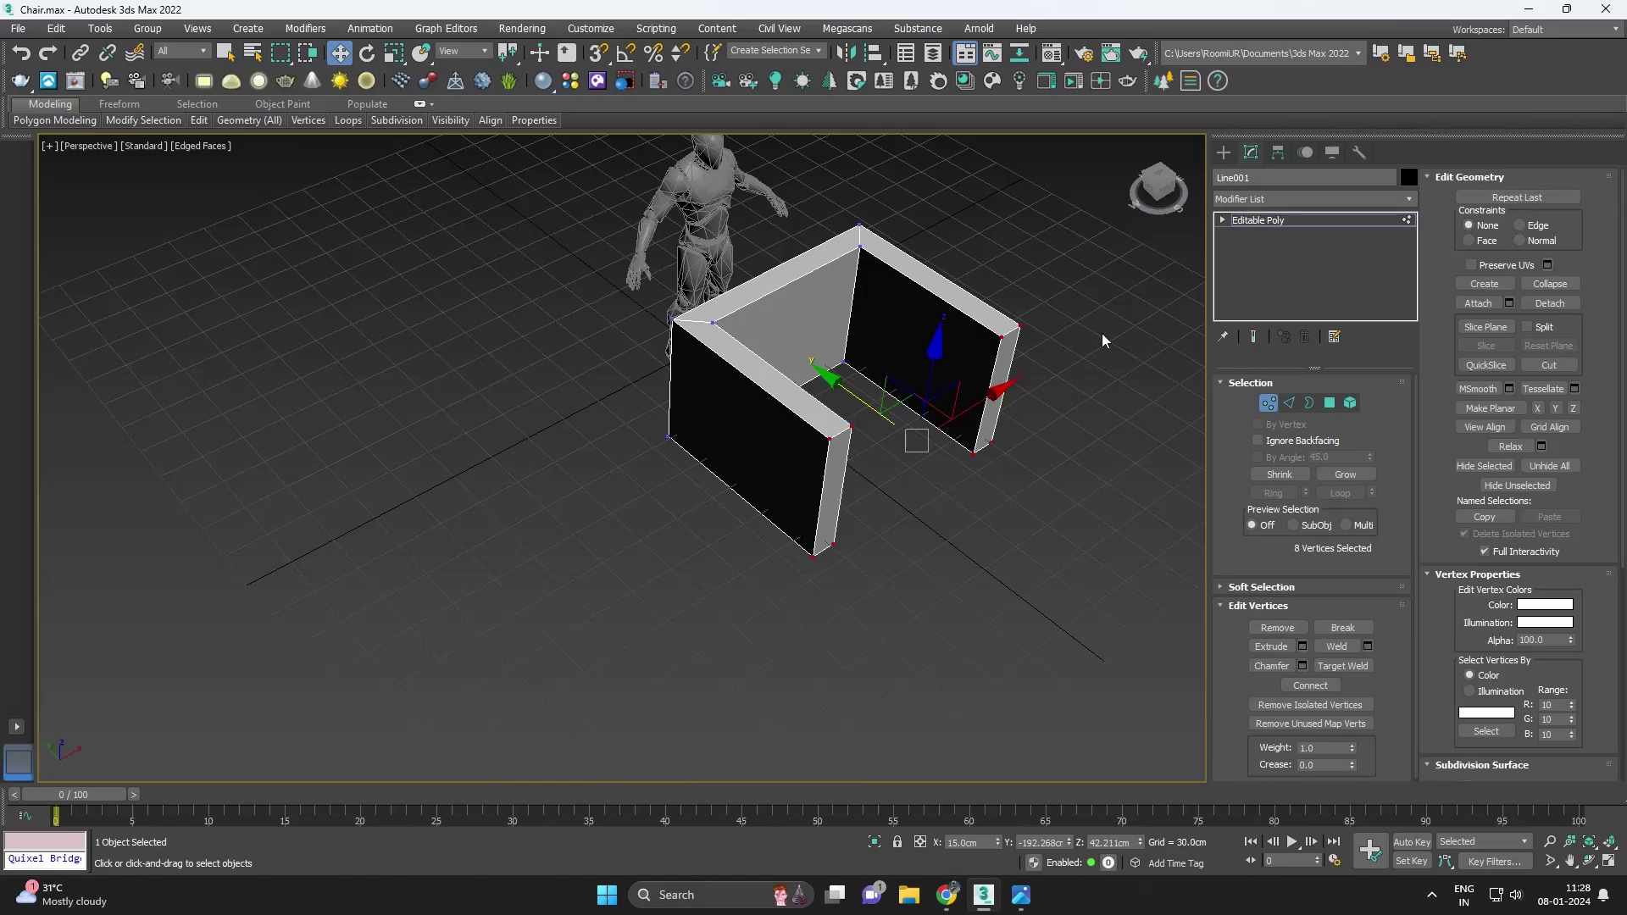
key("ctrl+z")
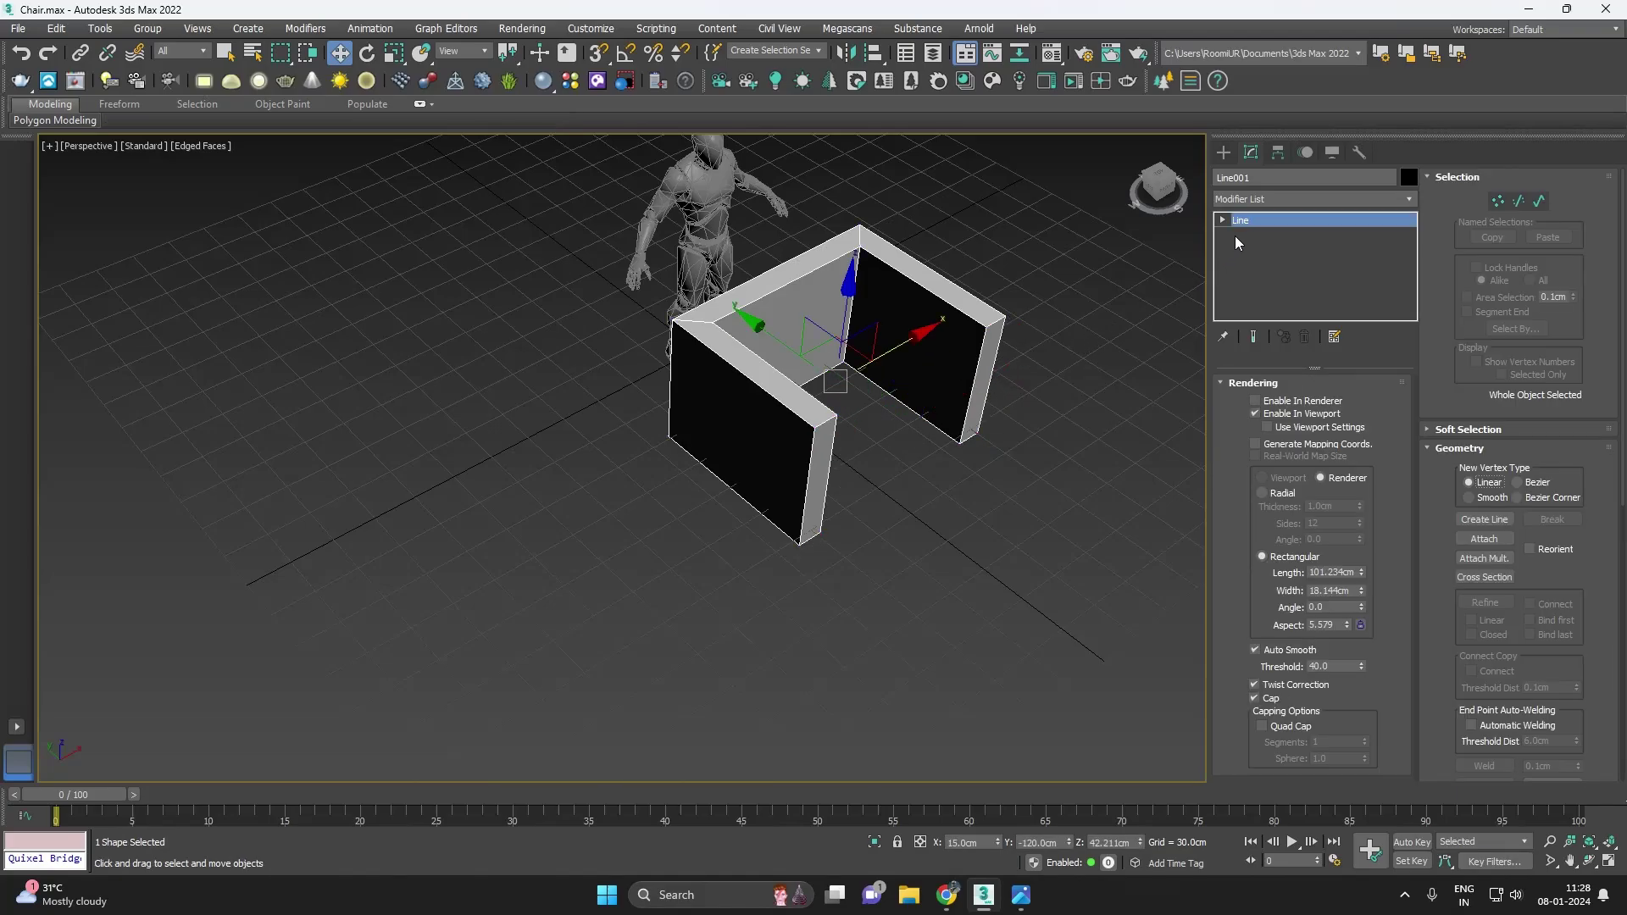
- Select the two front corner vertices and adjust their Fillet, leaving it at 0.0cm
key("1")
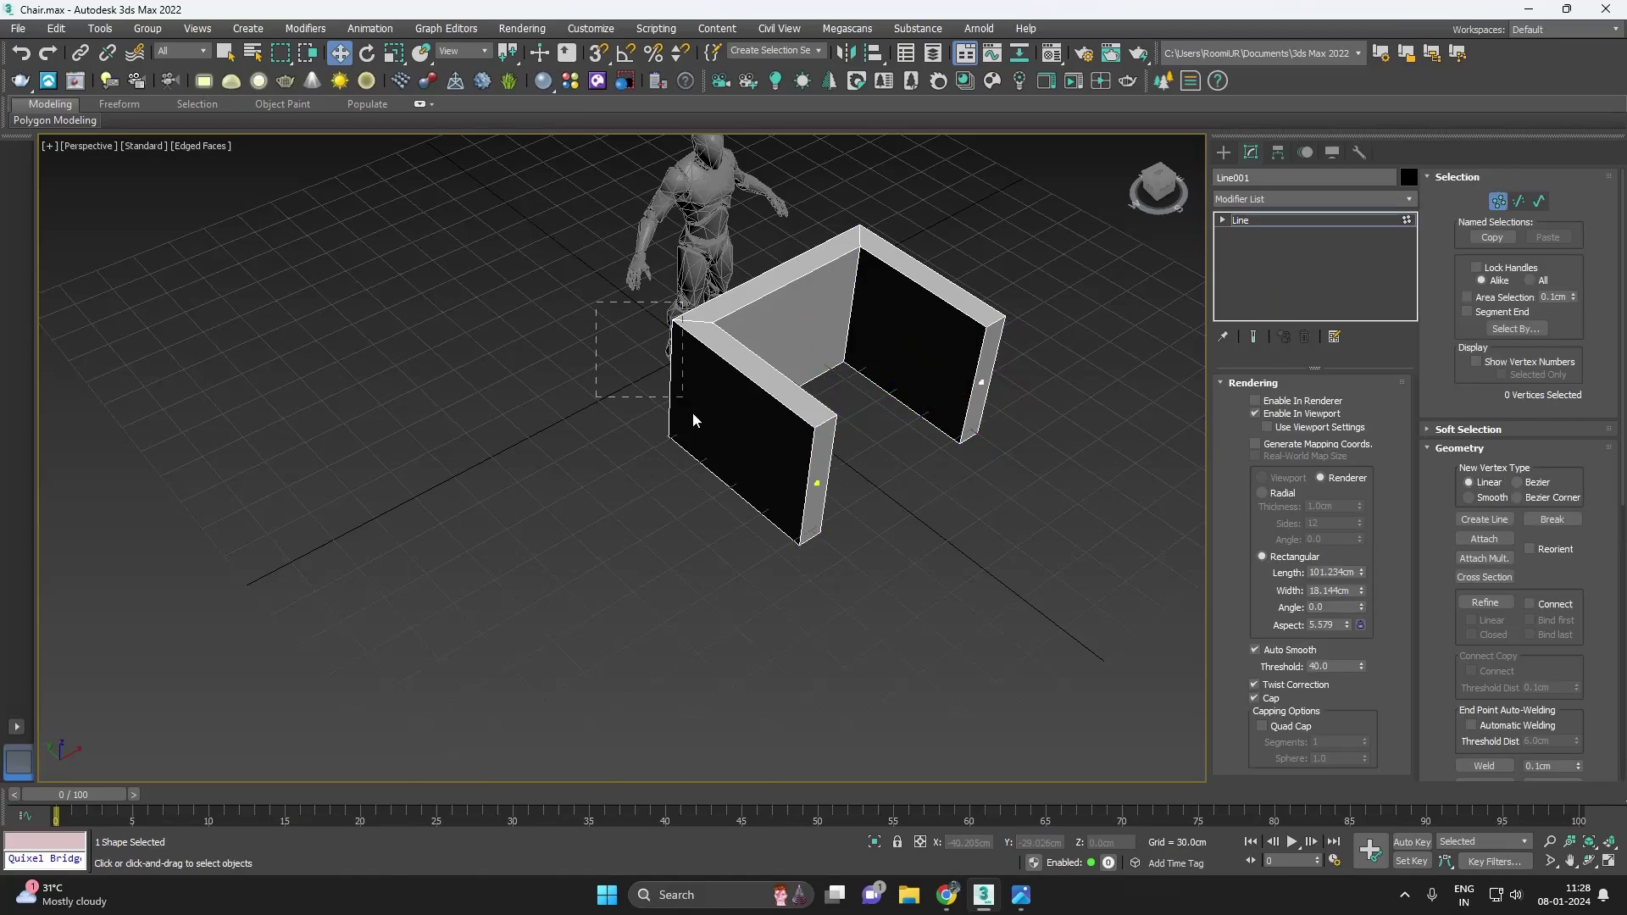
left_click_drag(693, 420, 747, 439)
left_click_drag(787, 374, 788, 374)
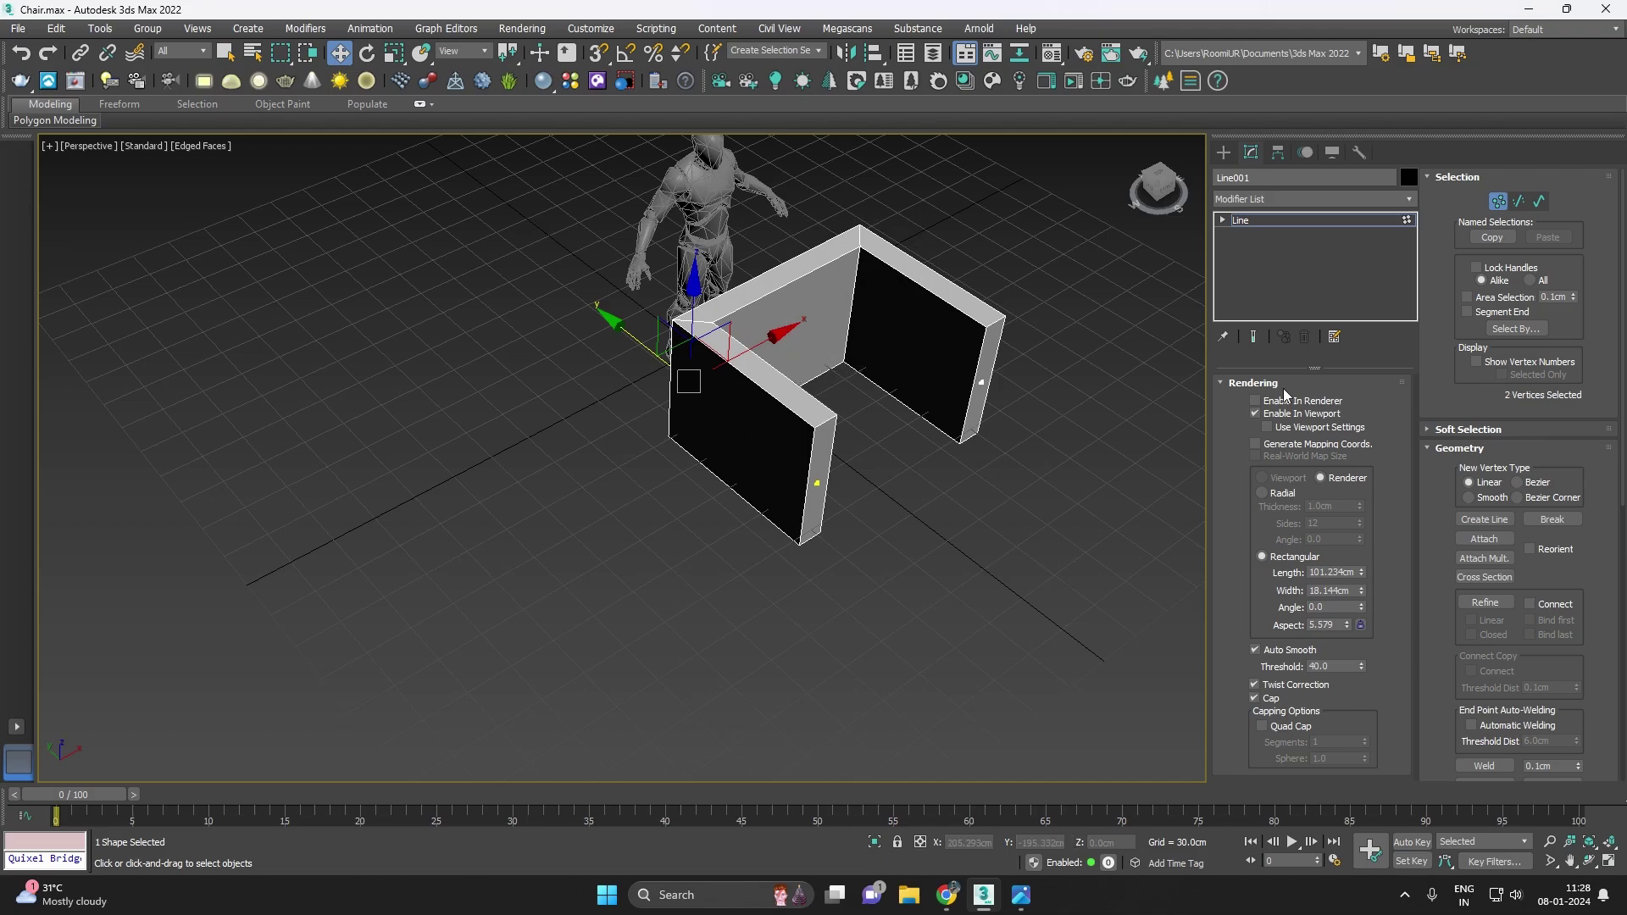
left_click_drag(1490, 669, 1499, 407)
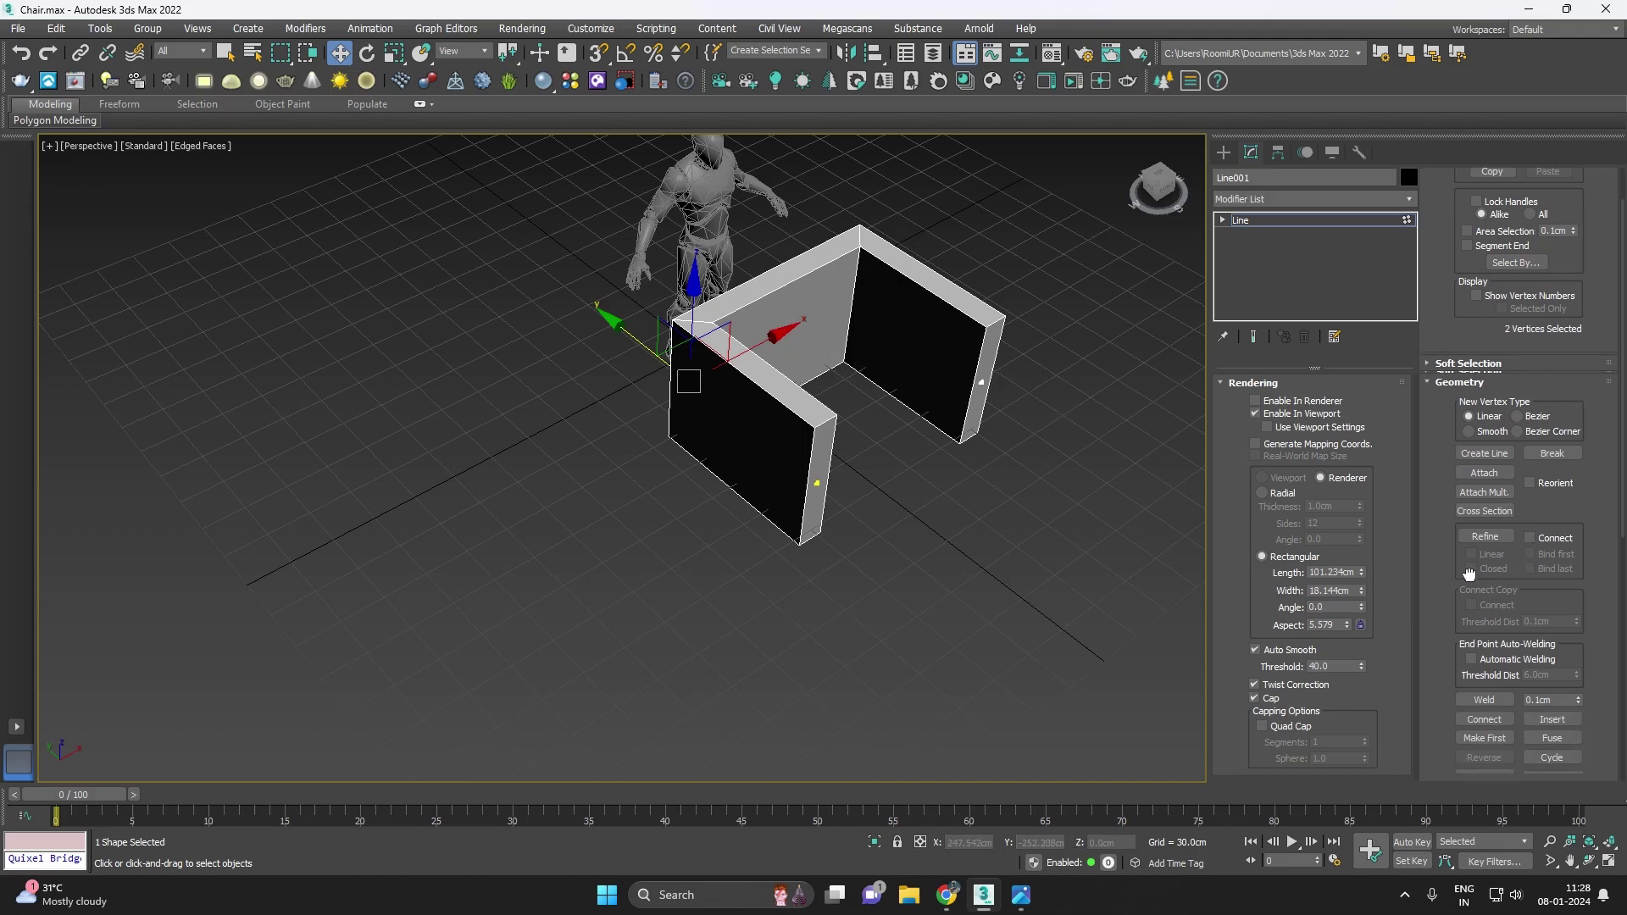
left_click_drag(1578, 577, 1552, 524)
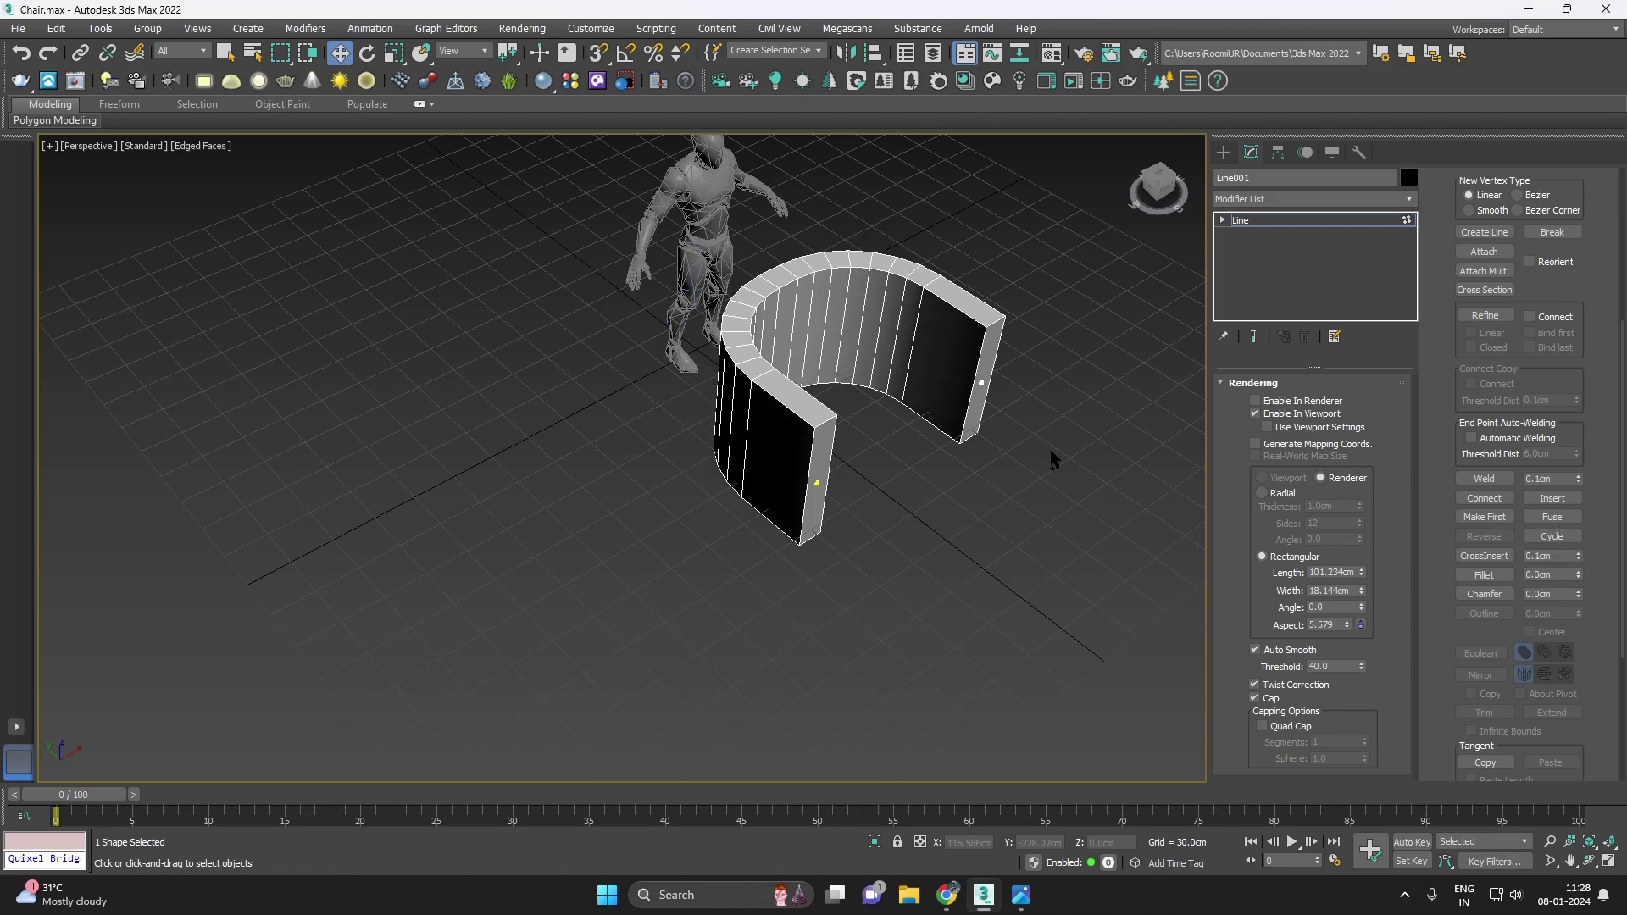
- Orbit and zoom around the wall and bring the Interpolation rollout into view
mouse_move(1055, 458)
middle_mouse_down("alt")
mouse_move(890, 441)
mouse_move(999, 424)
middle_mouse_up("alt")
scroll(811, 327, "up", 2)
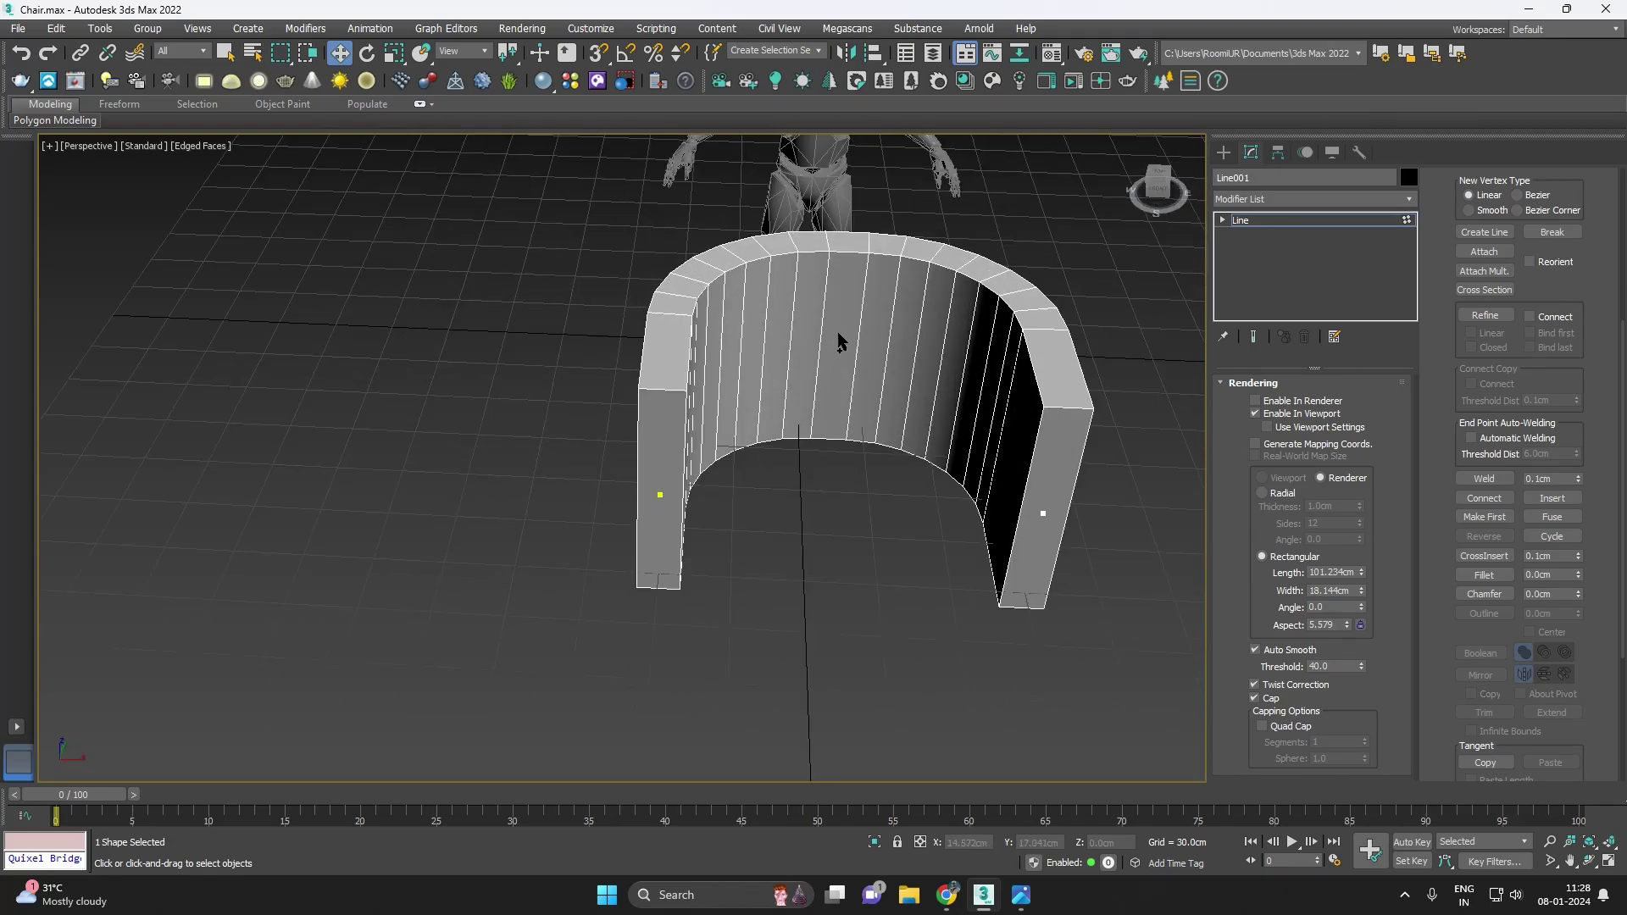
middle_click_drag(837, 332, 878, 337, "alt")
scroll(879, 337, "up", 4)
scroll(913, 346, "down", 3)
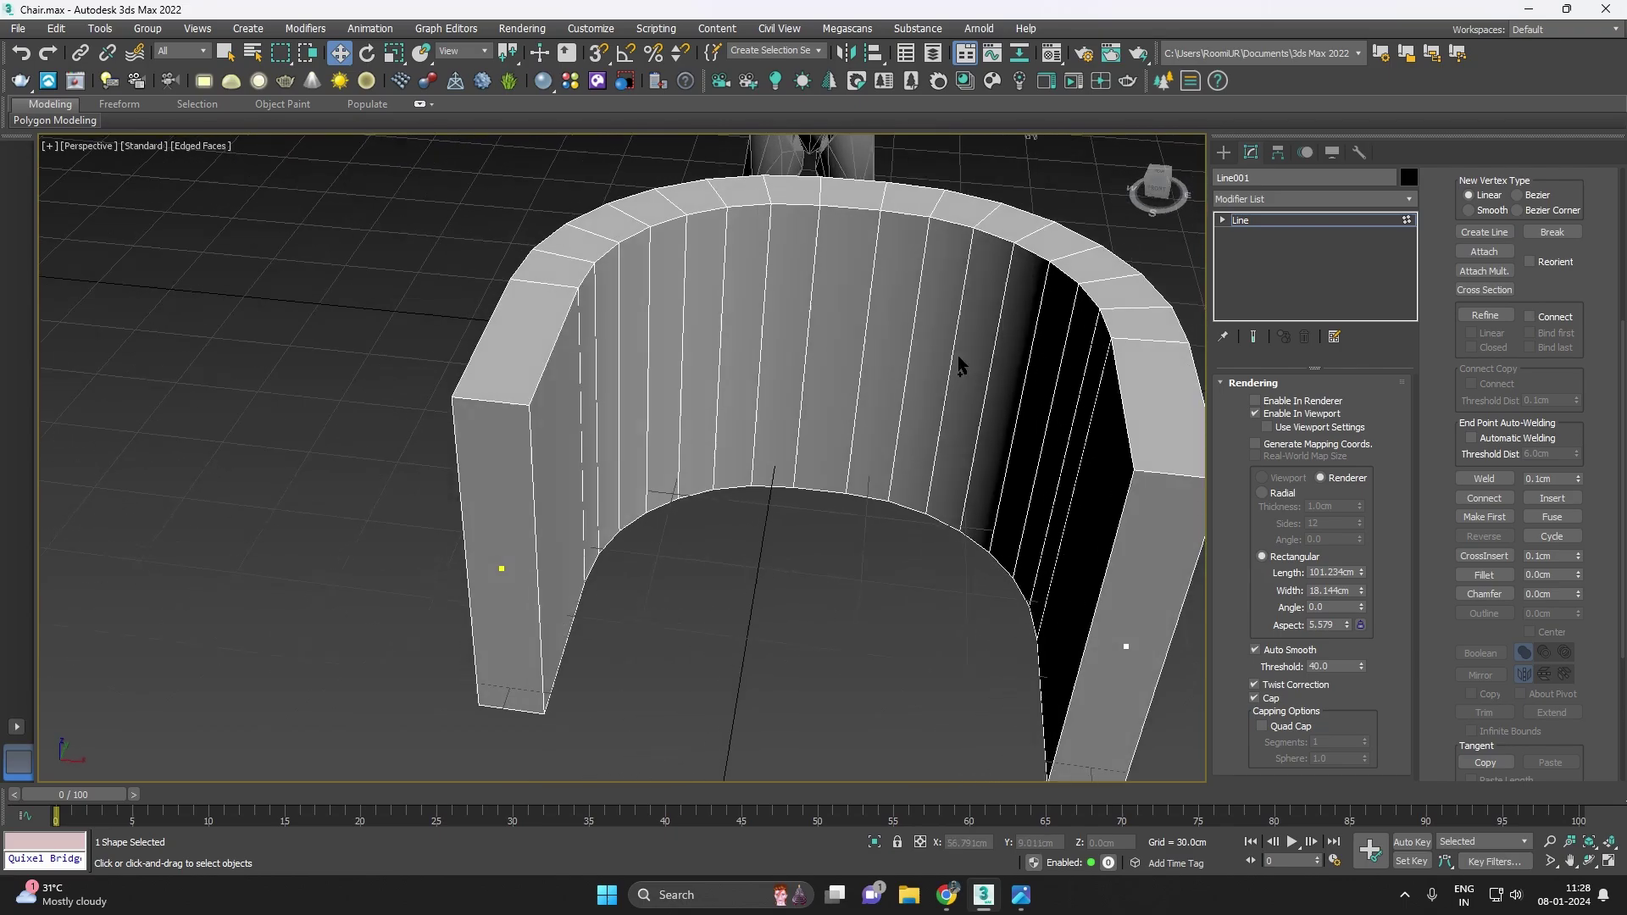
scroll(957, 355, "down", 2)
scroll(900, 369, "down", 4)
middle_click_drag(837, 376, 883, 385, "alt")
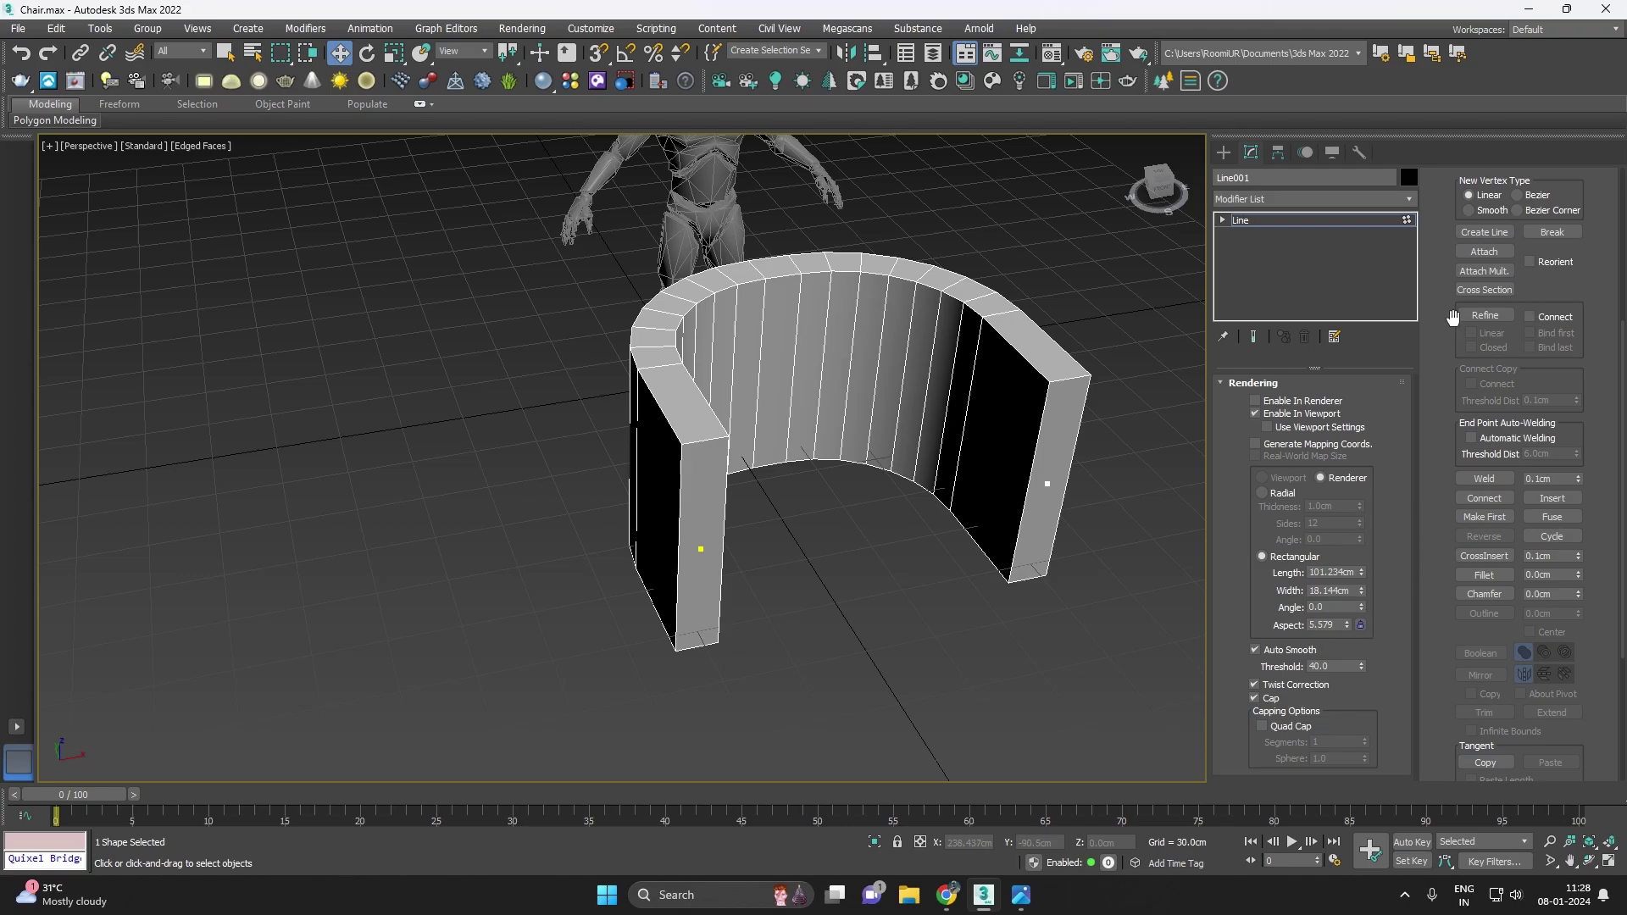
scroll(1453, 317, "up", 1)
scroll(1475, 288, "down", 5)
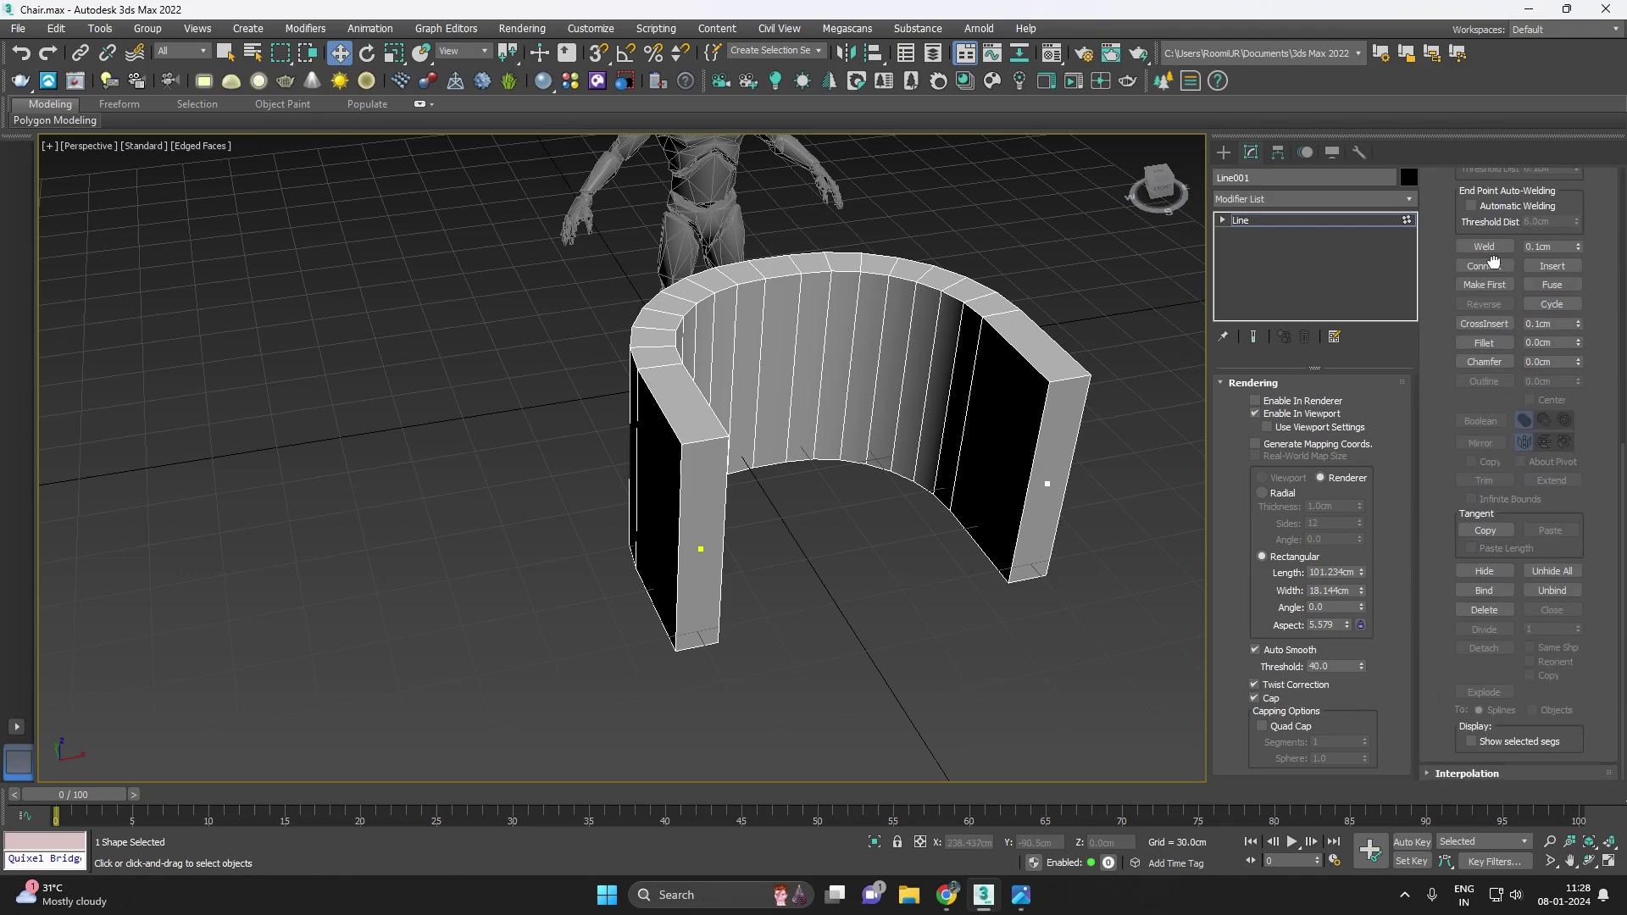
- Try raising the interpolation steps, then undo those changes
scroll(1451, 766, "down", 1)
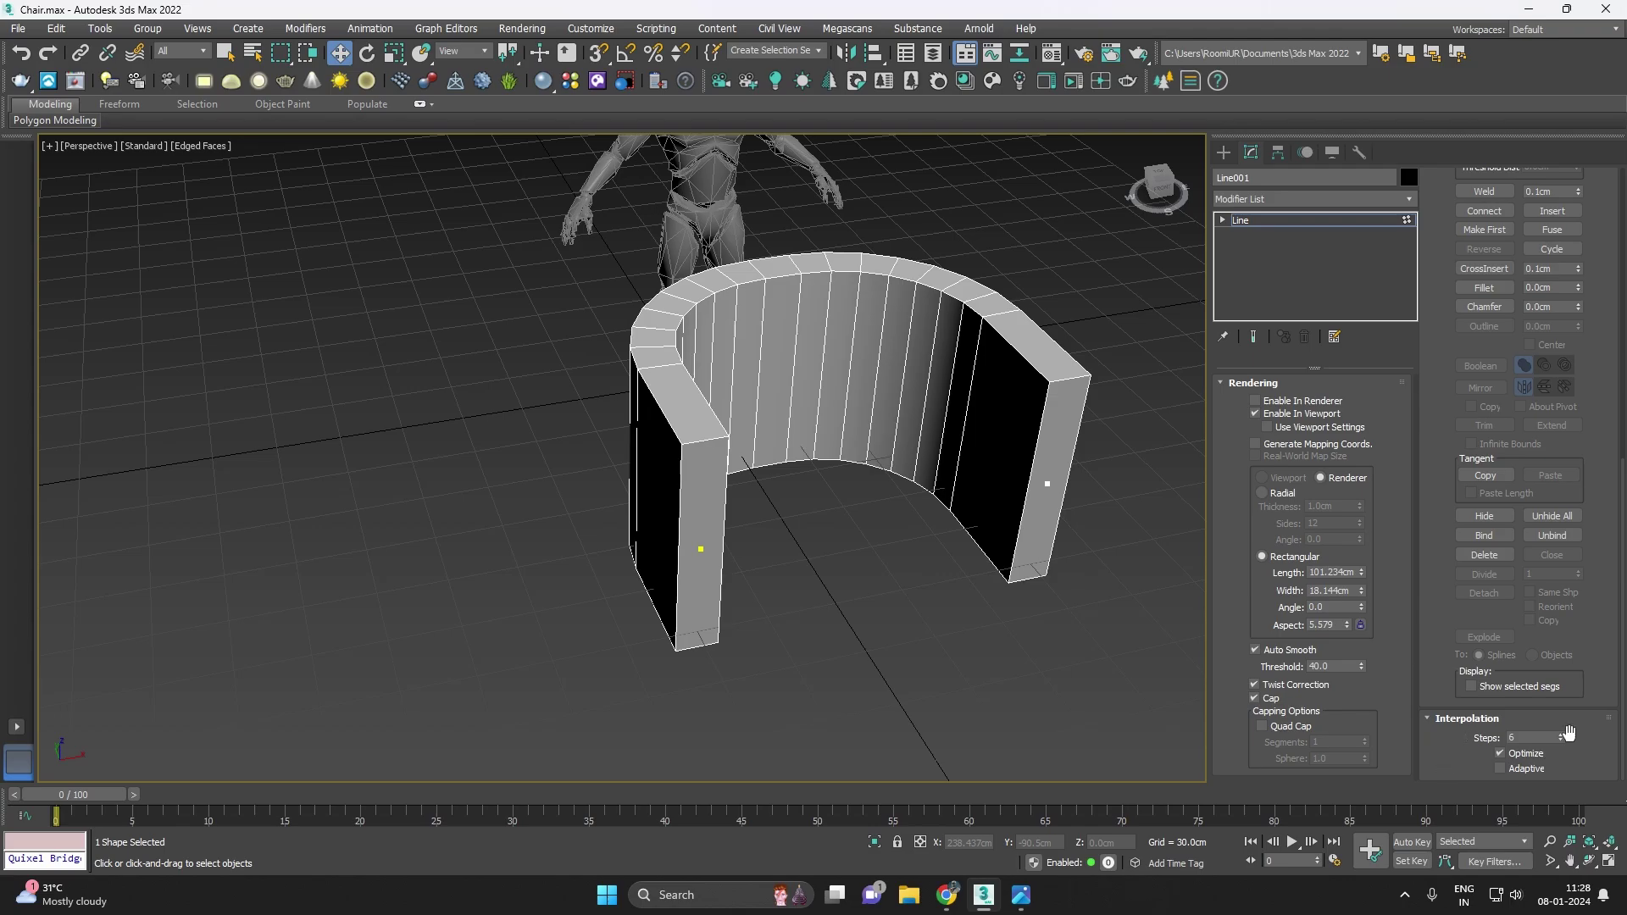
left_click(1560, 735)
left_click(1561, 734)
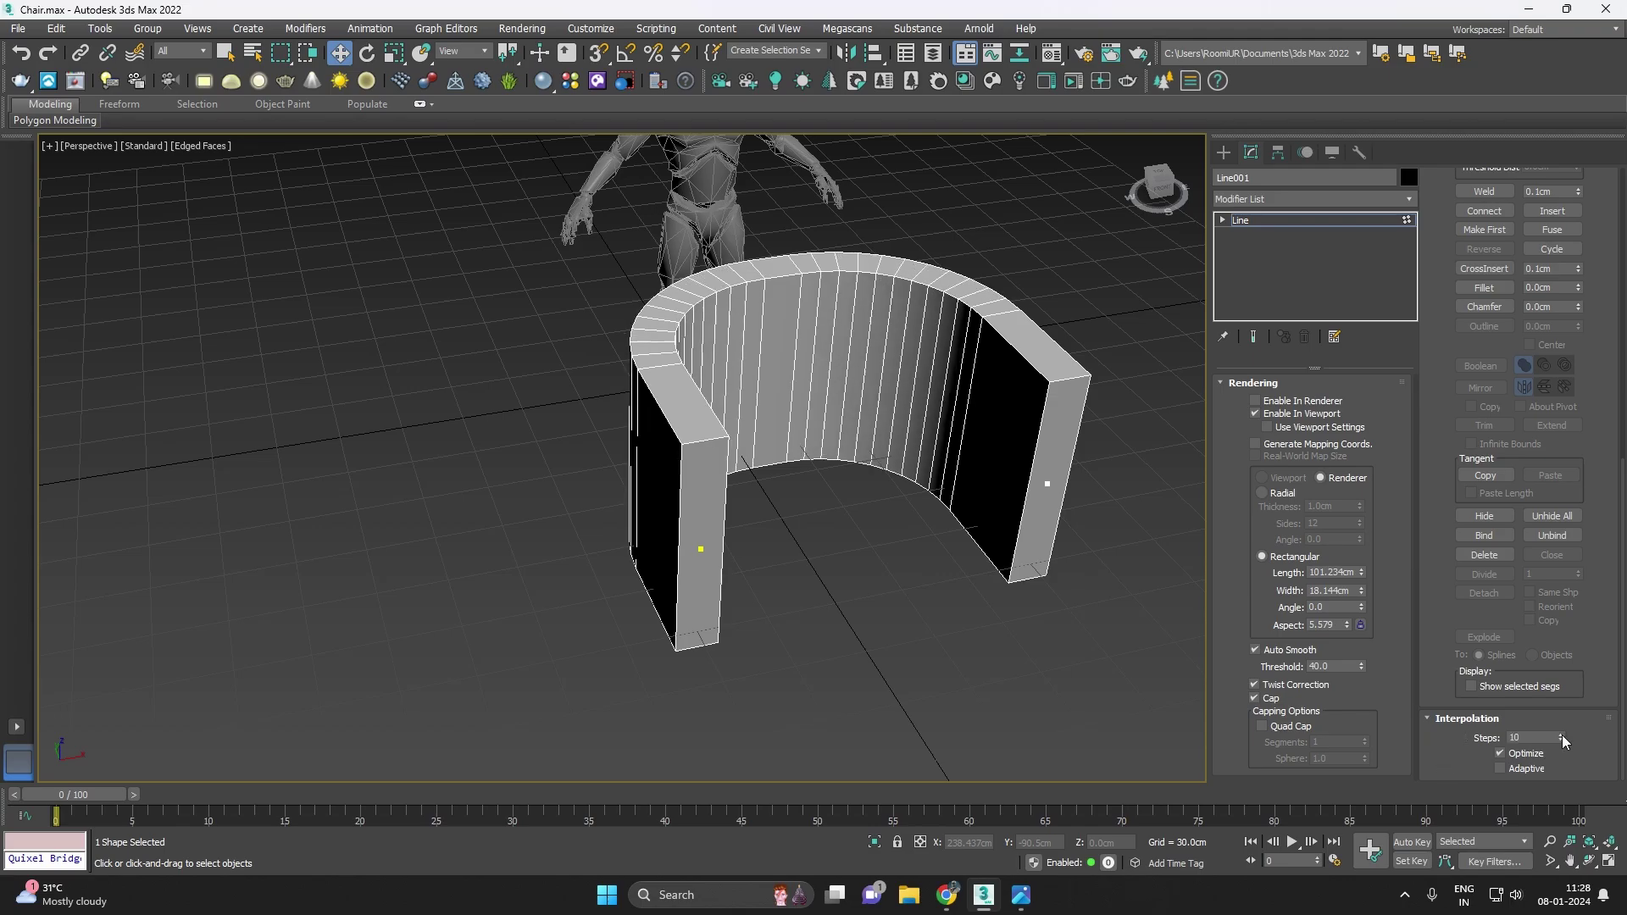
left_click(1563, 735)
mouse_move(1114, 541)
middle_mouse_down("alt")
mouse_move(1127, 572)
mouse_move(905, 523)
mouse_move(996, 542)
middle_mouse_up("alt")
key("ctrl+z")
key("ctrl+z")
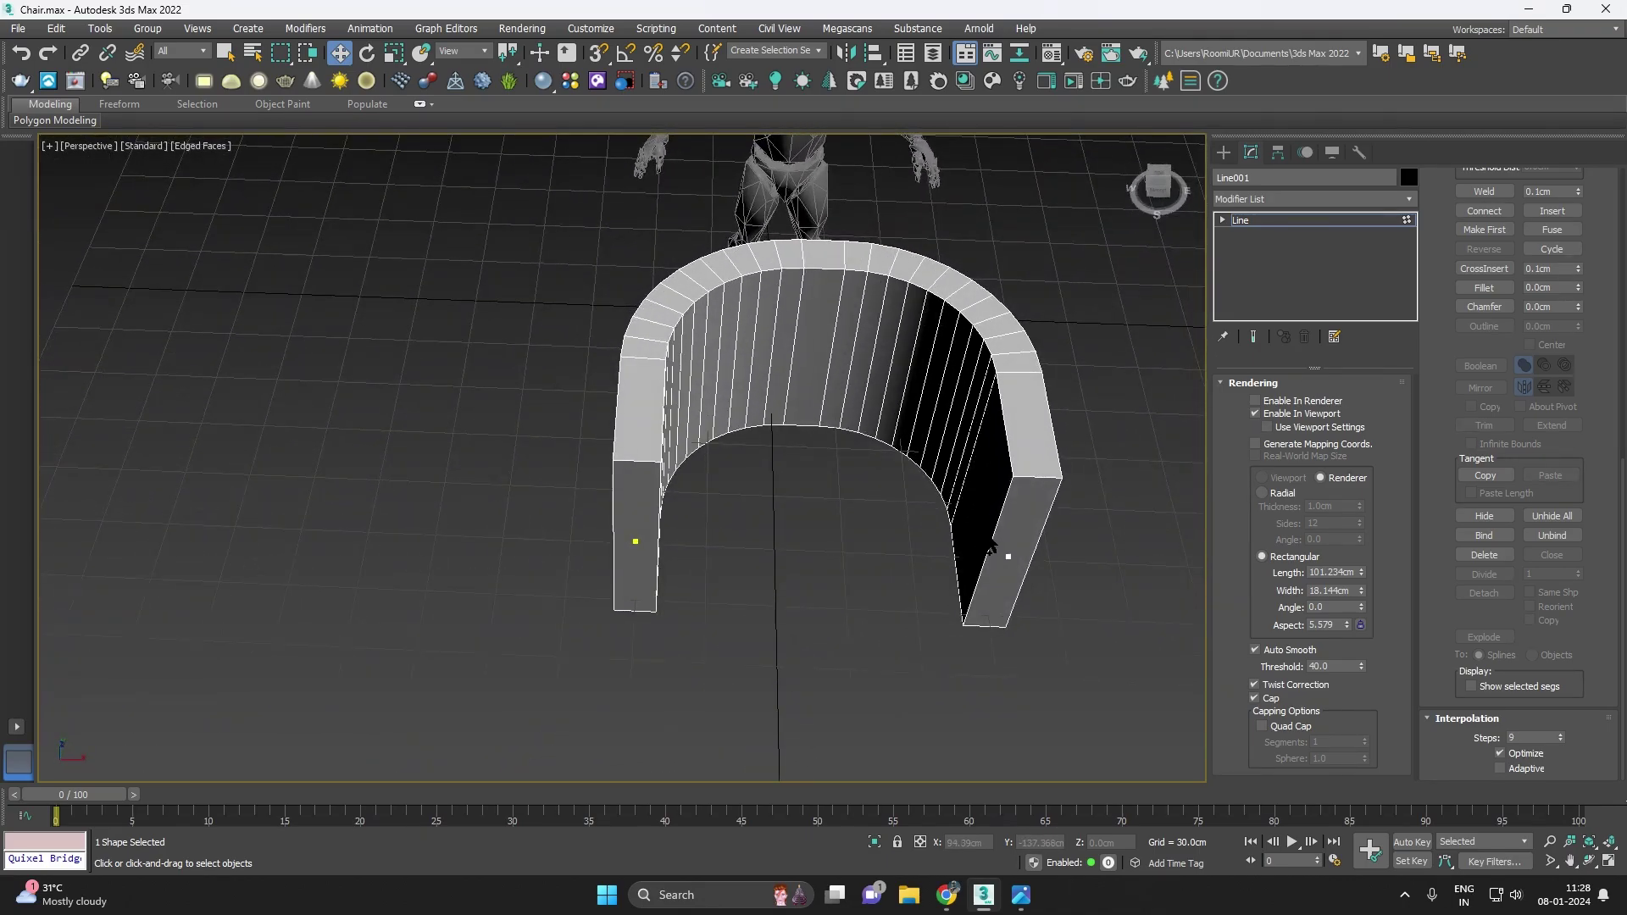
key("ctrl+z")
key("ctrl+z")
key("ctrl+z")
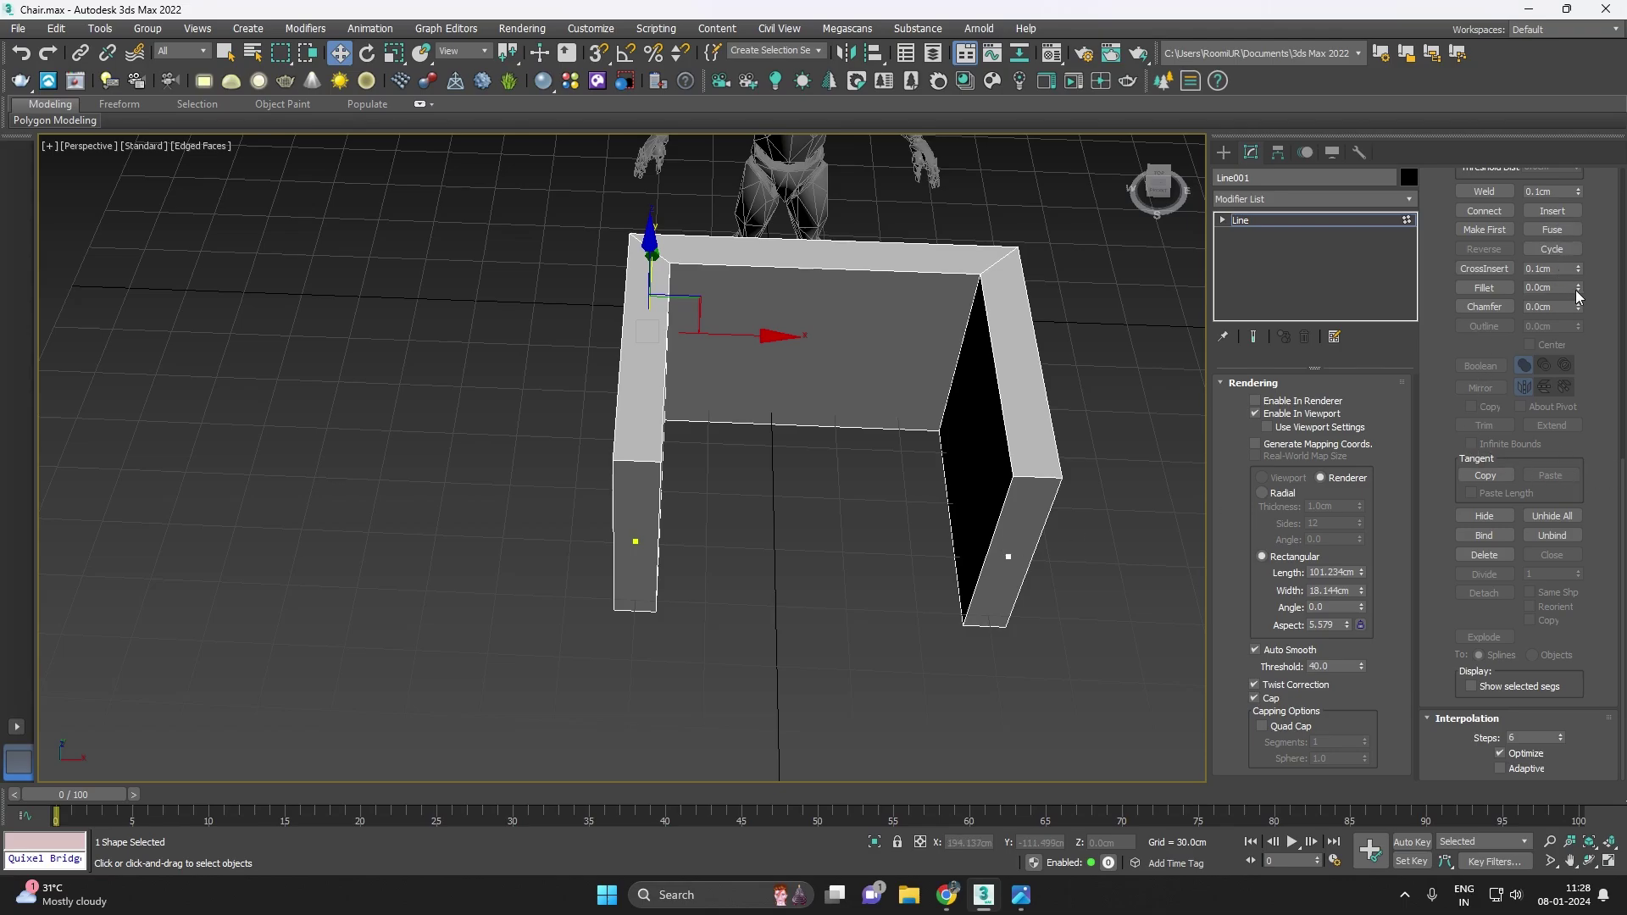
- Fillet the back corners into a smooth curve and raise interpolation Steps to 14
left_click_drag(1579, 296, 1559, 229)
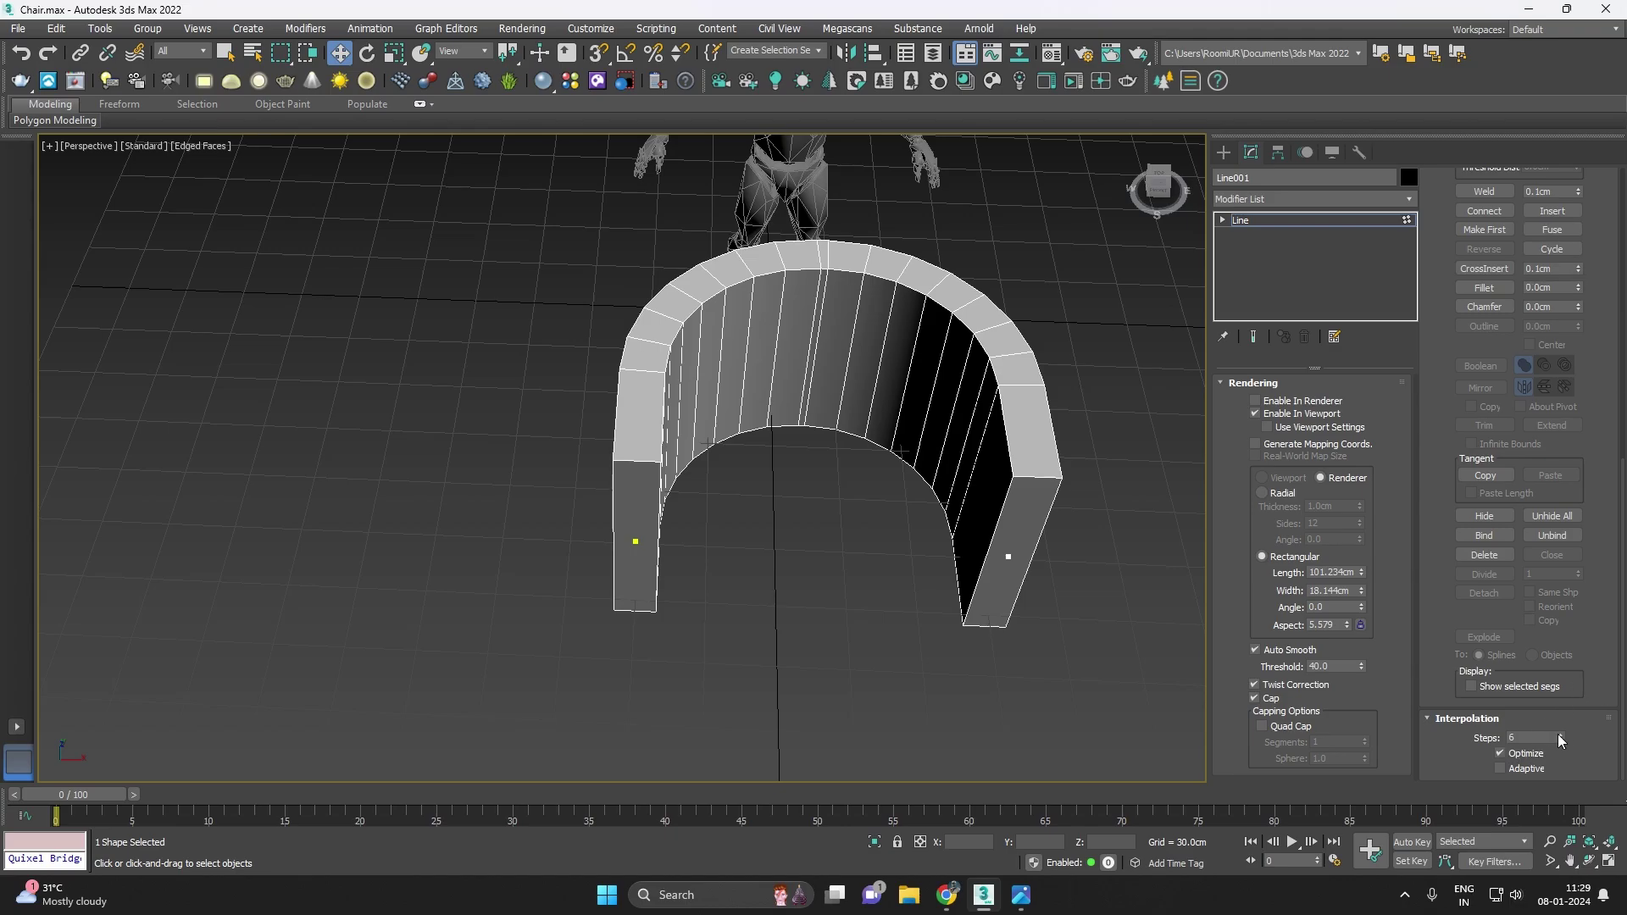
left_click_drag(1561, 734, 1560, 733)
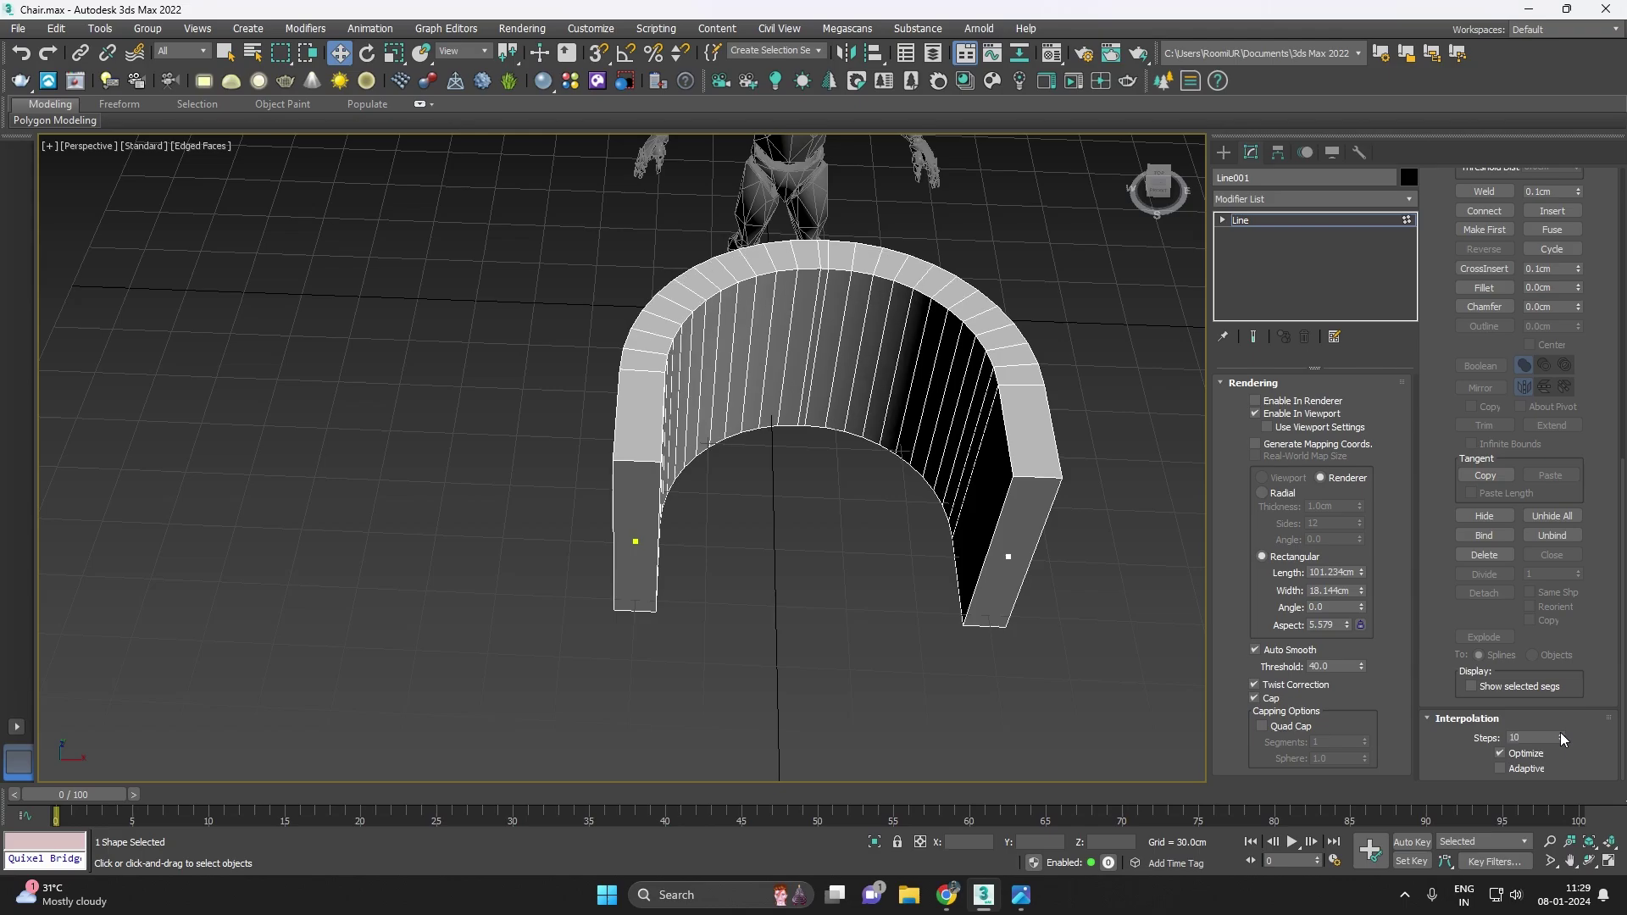
left_click(1559, 732)
left_click(1560, 733)
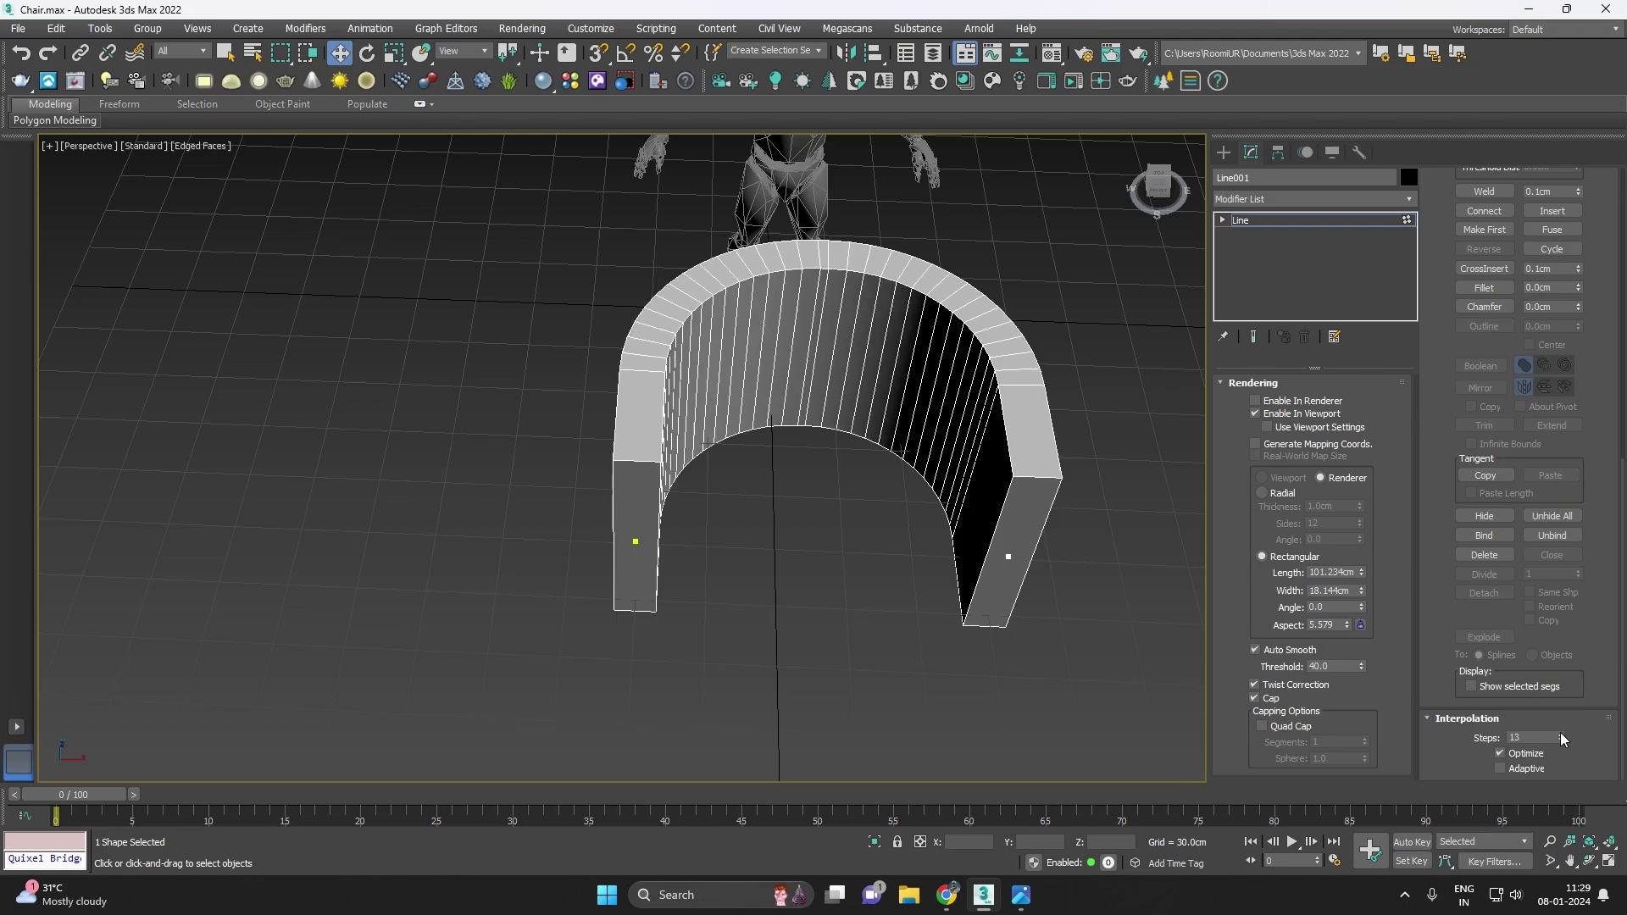
middle_click_drag(729, 508, 858, 505, "alt")
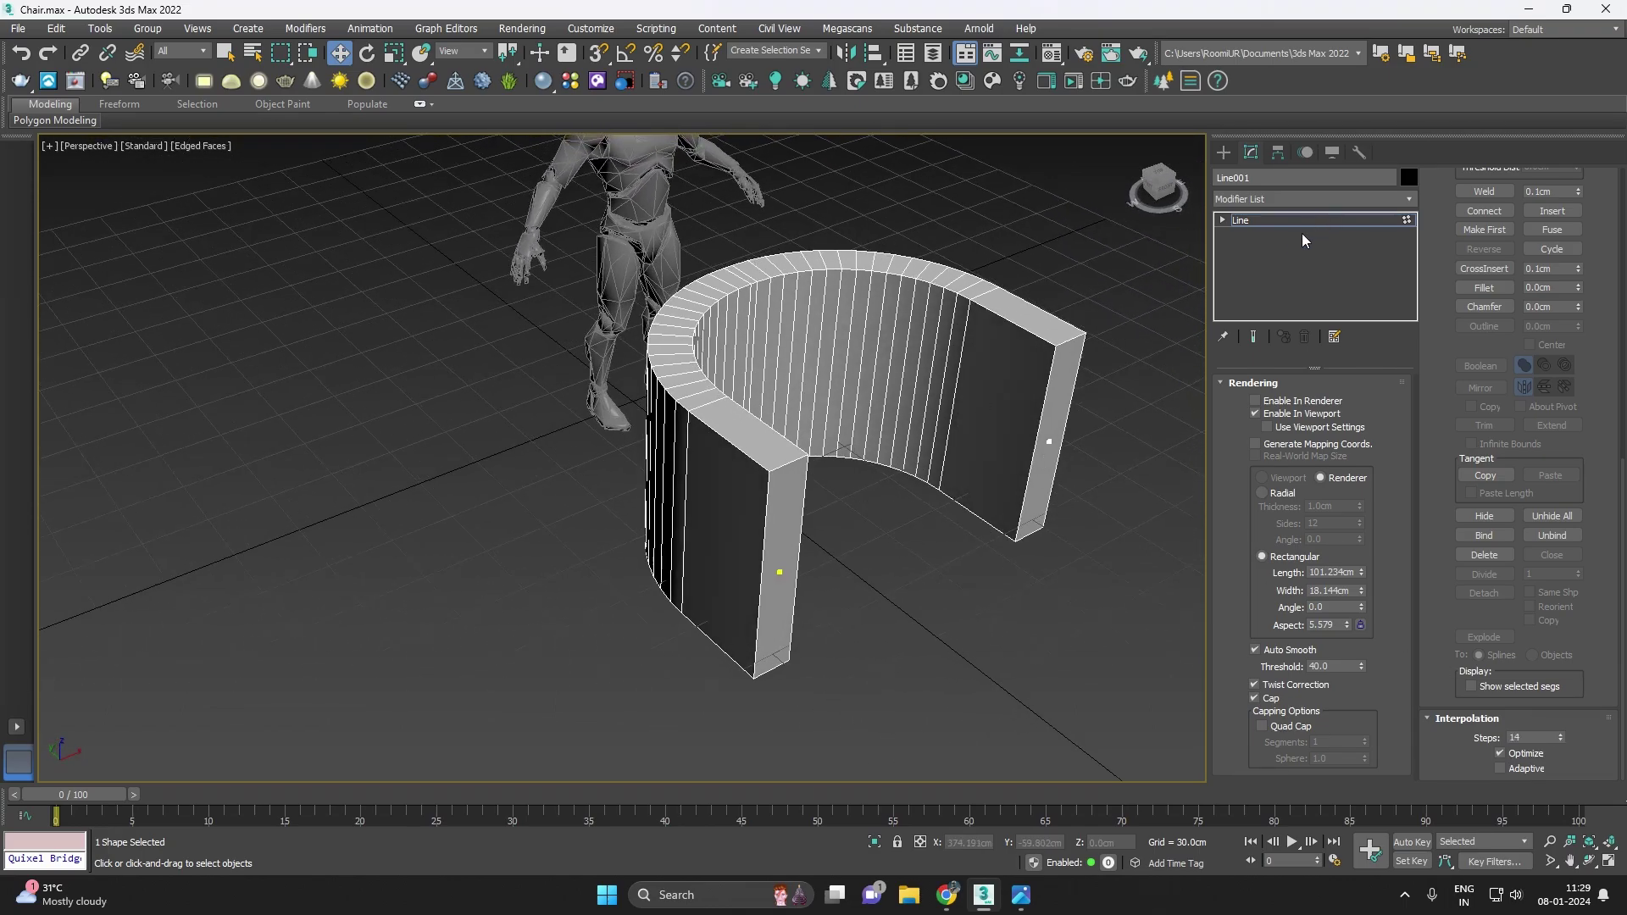
- Convert Line001 to an Editable Poly and enter Vertex mode
right_click(1302, 241)
left_click(1324, 400)
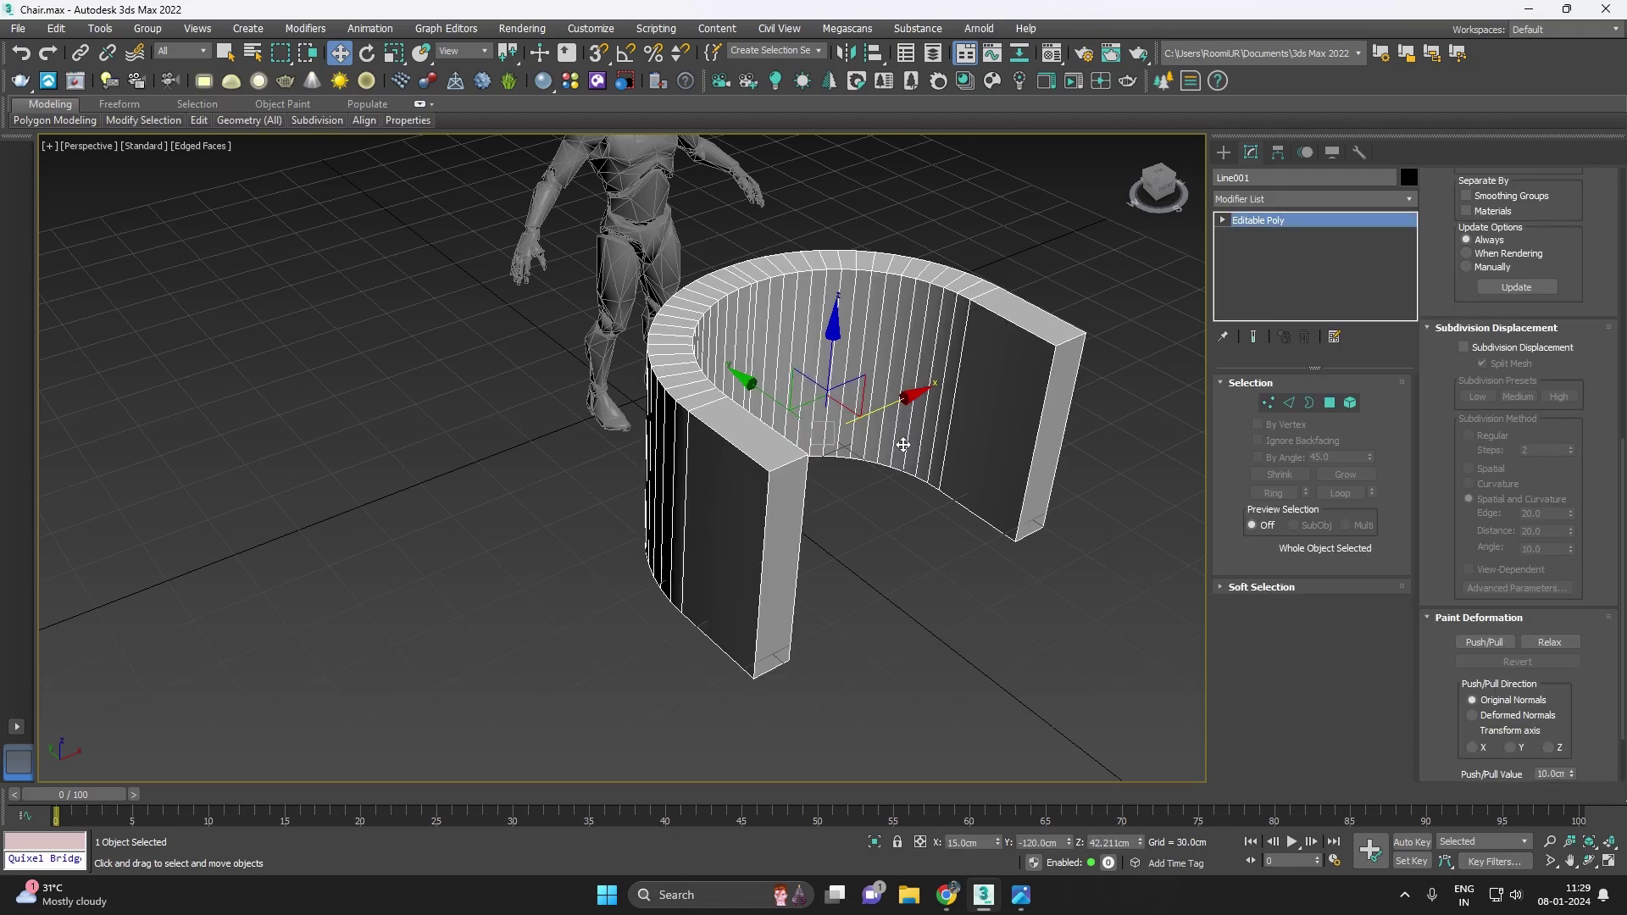
middle_click_drag(903, 445, 830, 449, "alt")
left_click(1270, 403)
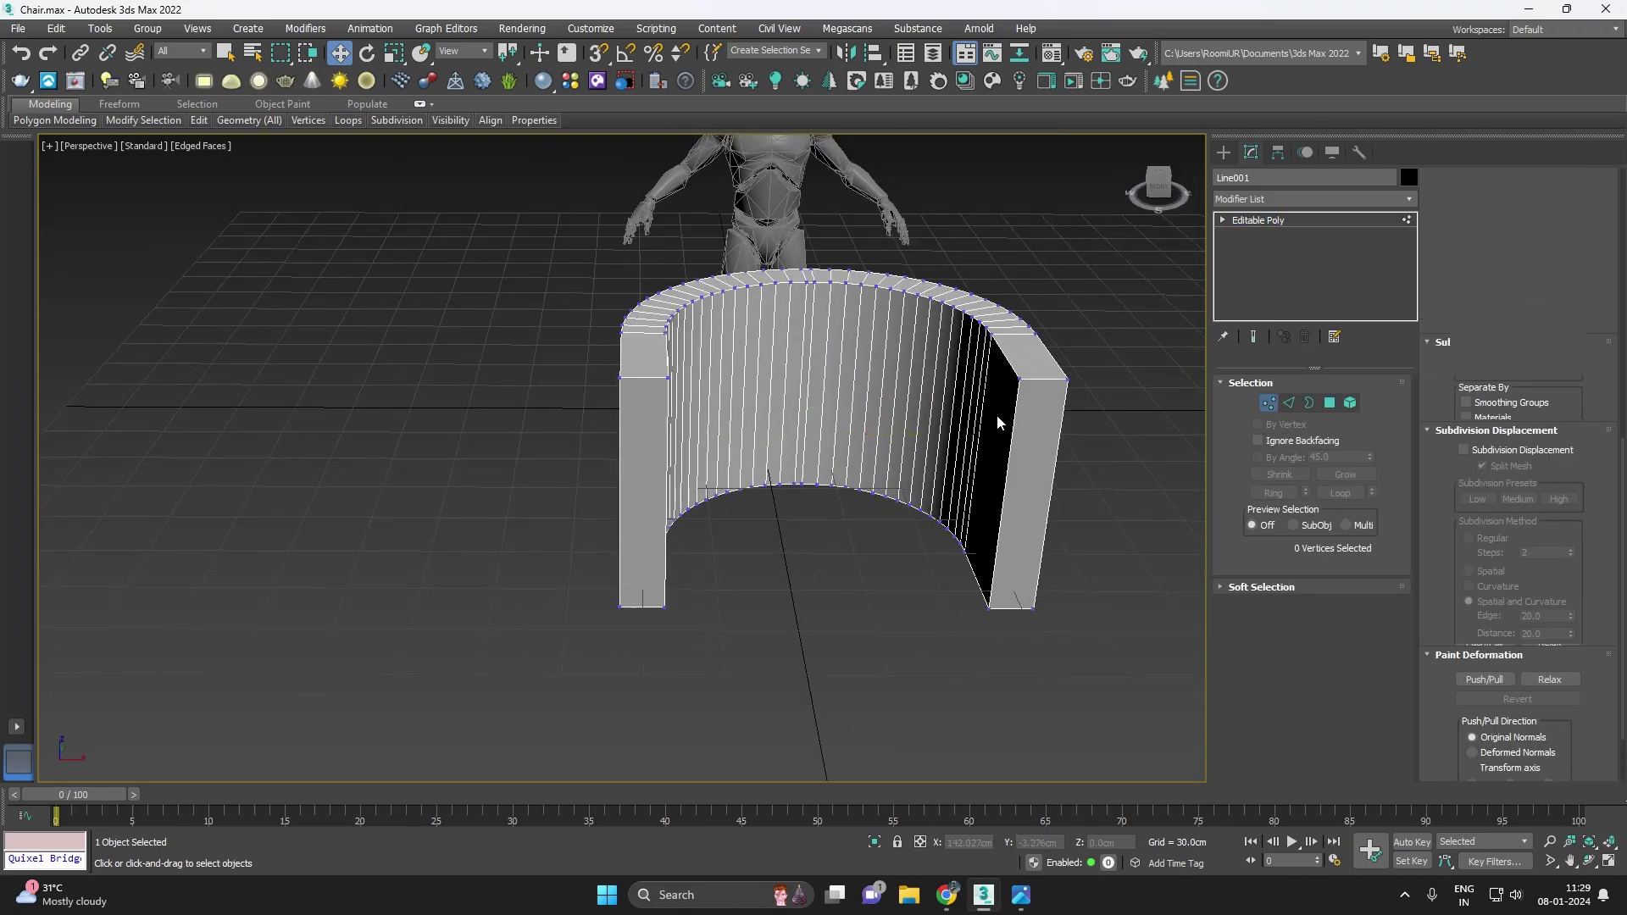
middle_click_drag(996, 415, 986, 413, "alt")
scroll(985, 413, "down", 3)
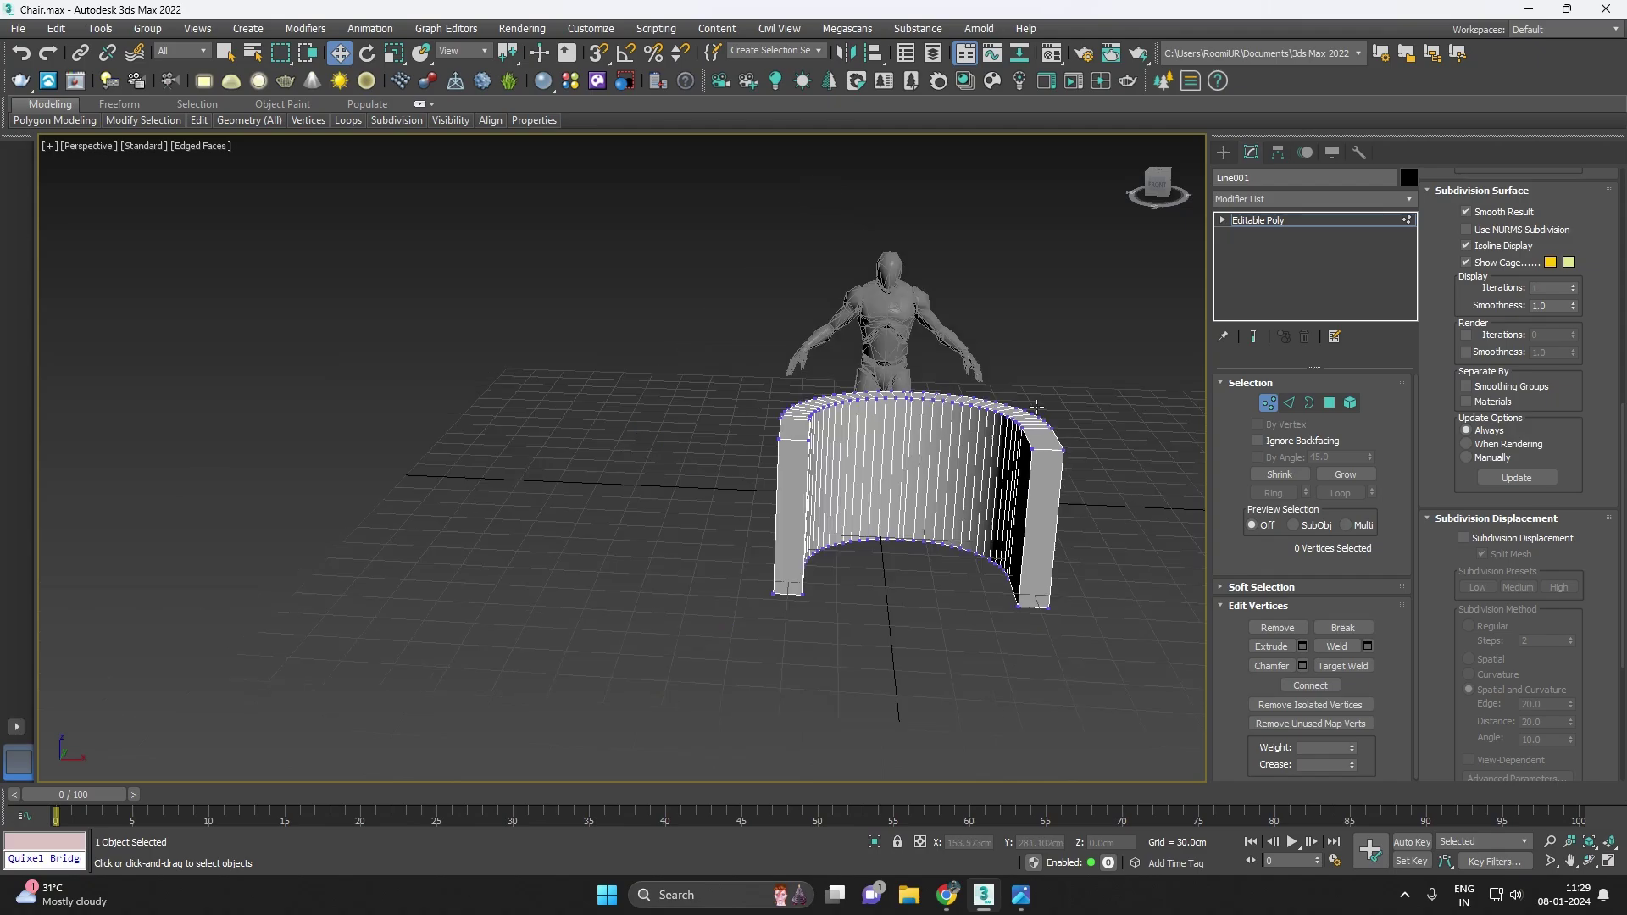
- Select the top-rim vertices and scale them outward to 110%
left_click_drag(669, 485, 667, 479)
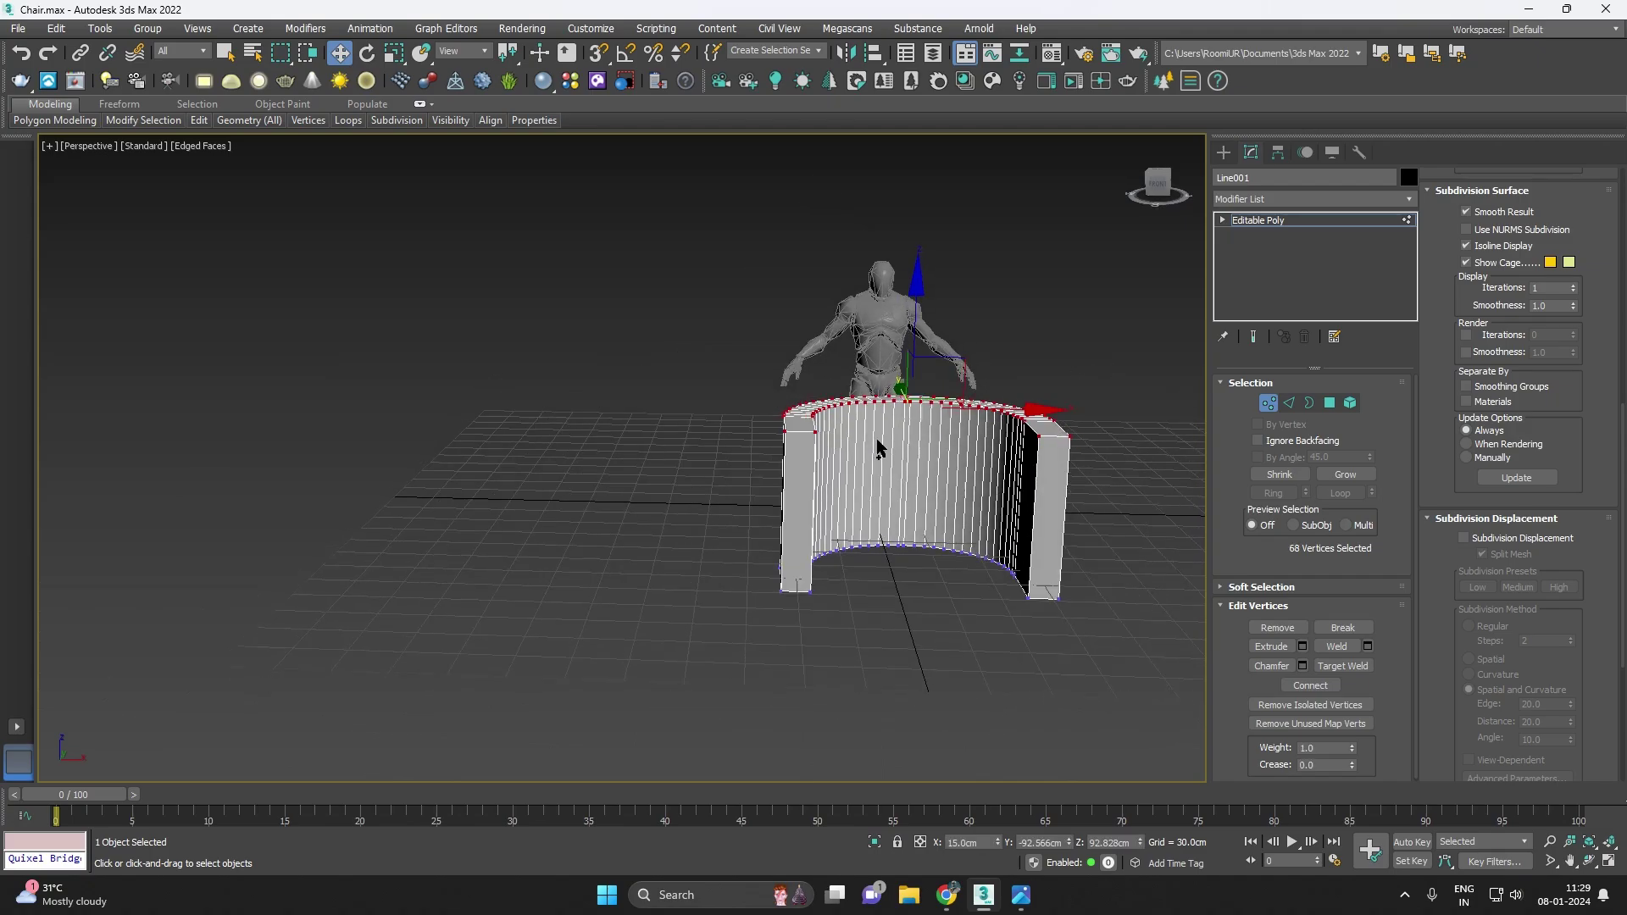
middle_click_drag(876, 448, 818, 465)
key("r")
scroll(862, 440, "up", 3)
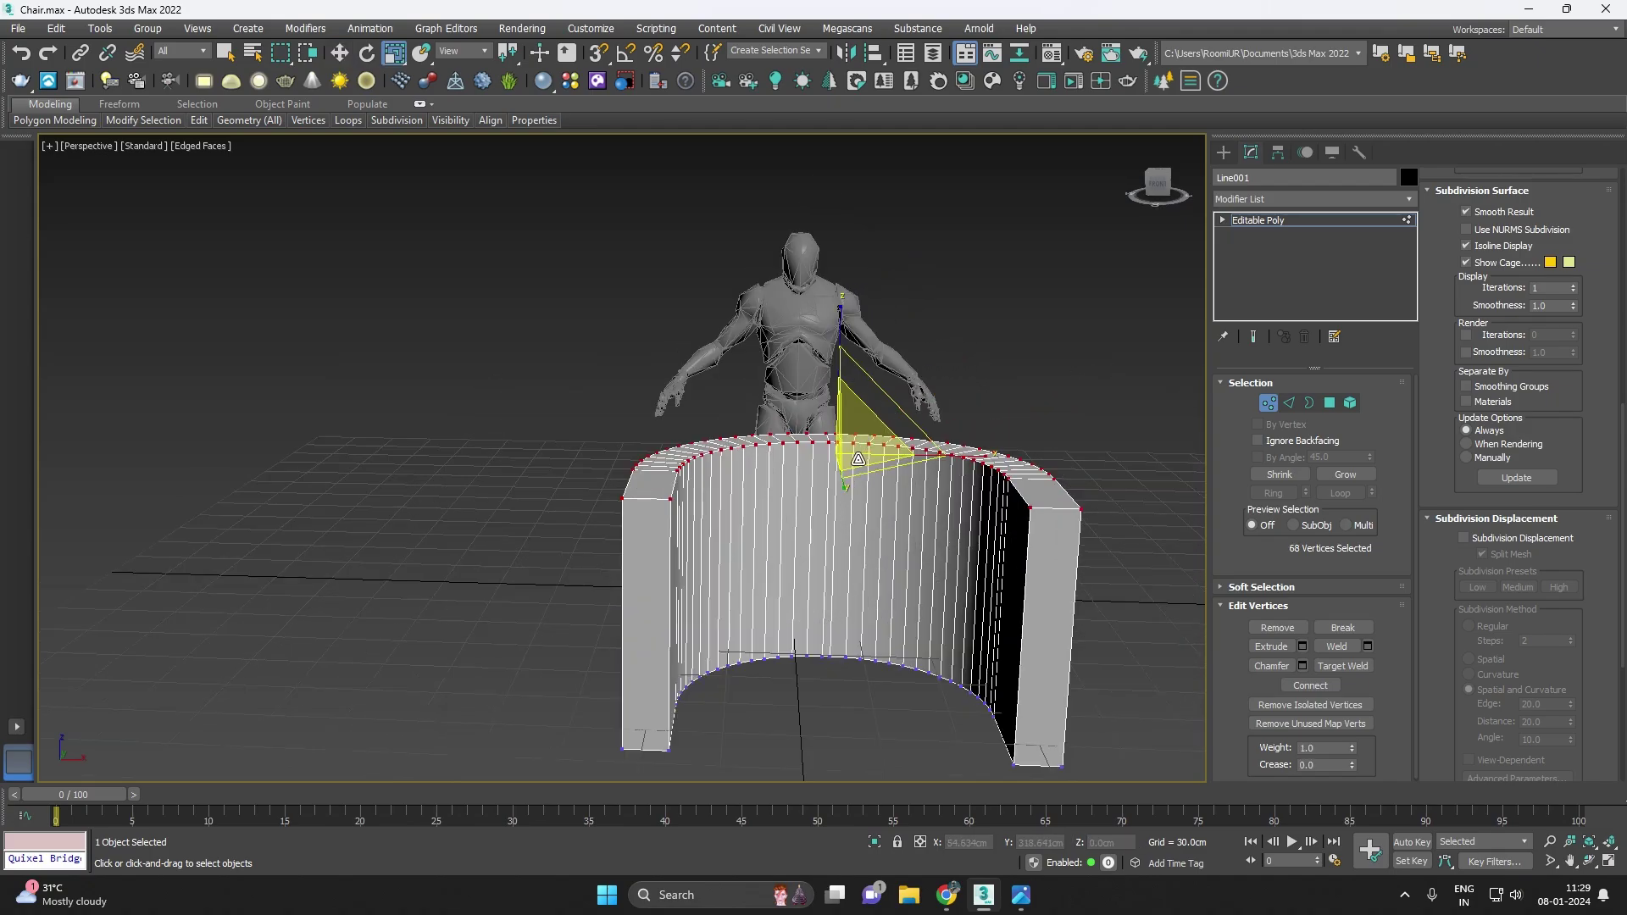
left_click_drag(858, 459, 851, 447)
key("w")
- Add a horizontal Swift Loop edge loop around the lower wall
scroll(767, 463, "down", 3)
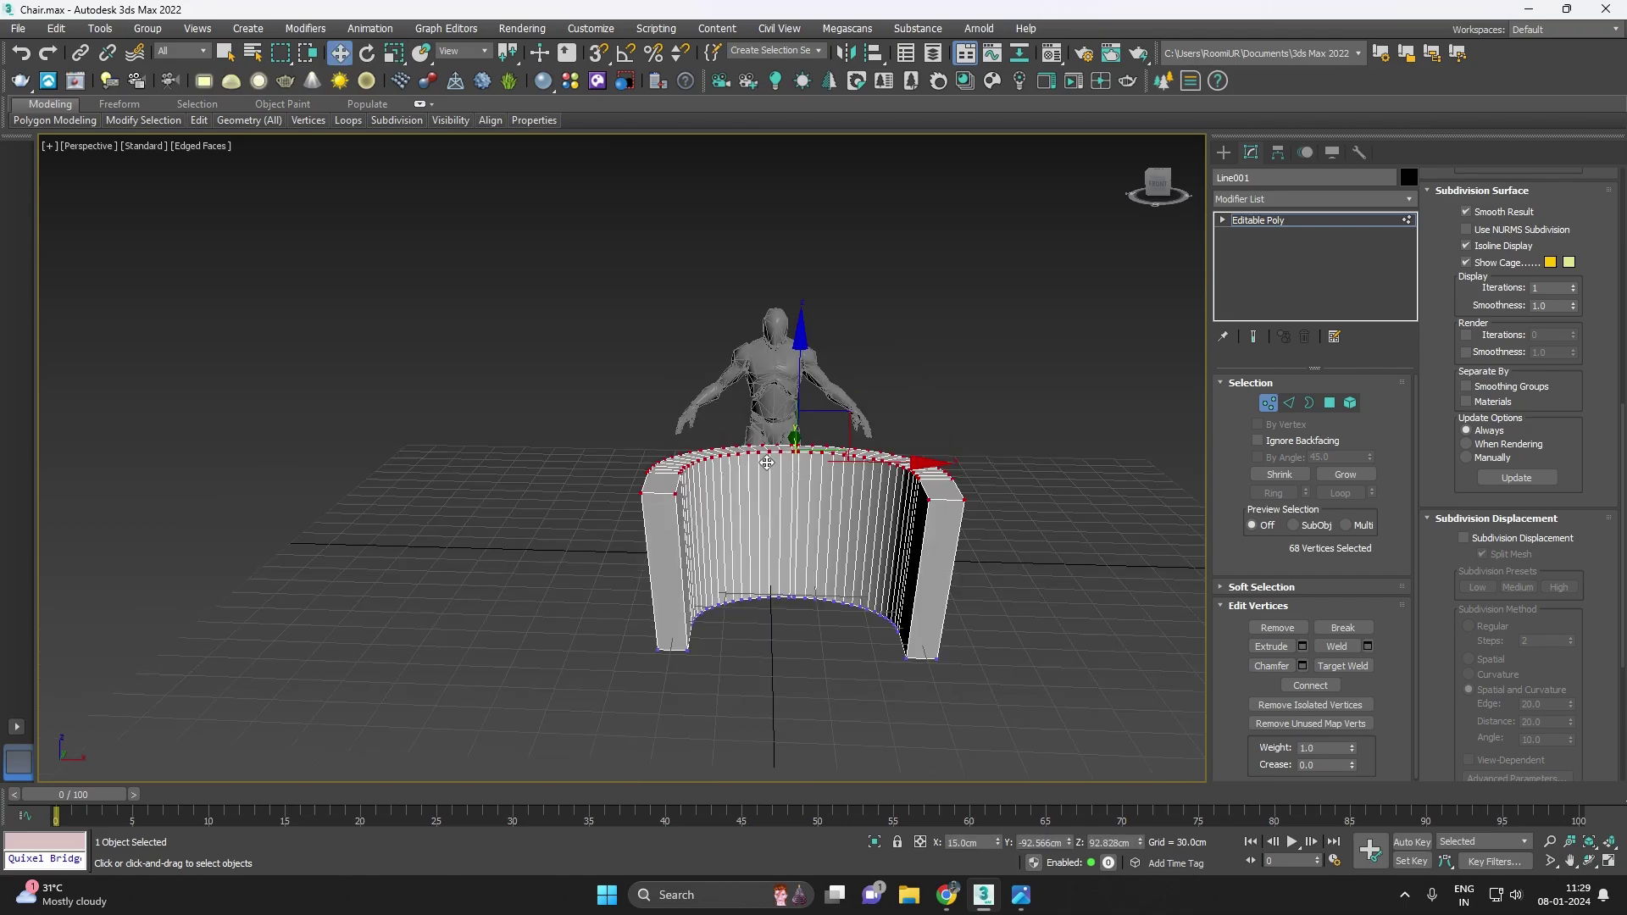
mouse_move(767, 463)
middle_mouse_down("alt")
mouse_move(862, 473)
mouse_move(1131, 434)
middle_mouse_up("alt")
middle_click_drag(1010, 439, 953, 424, "alt")
scroll(789, 496, "up", 3)
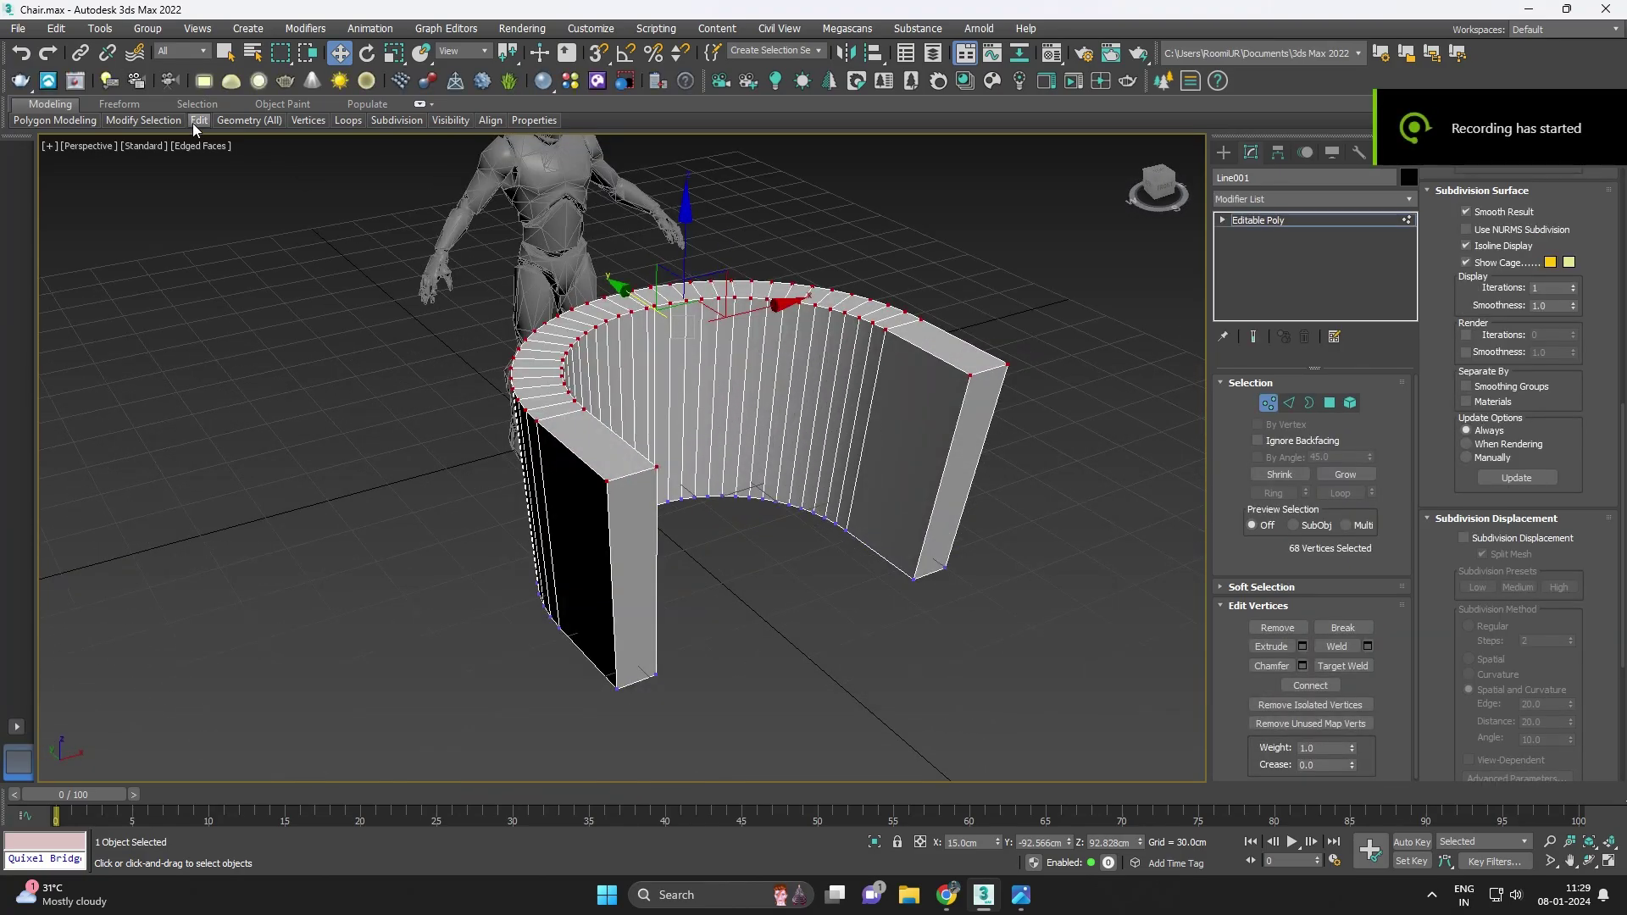
left_click(337, 196)
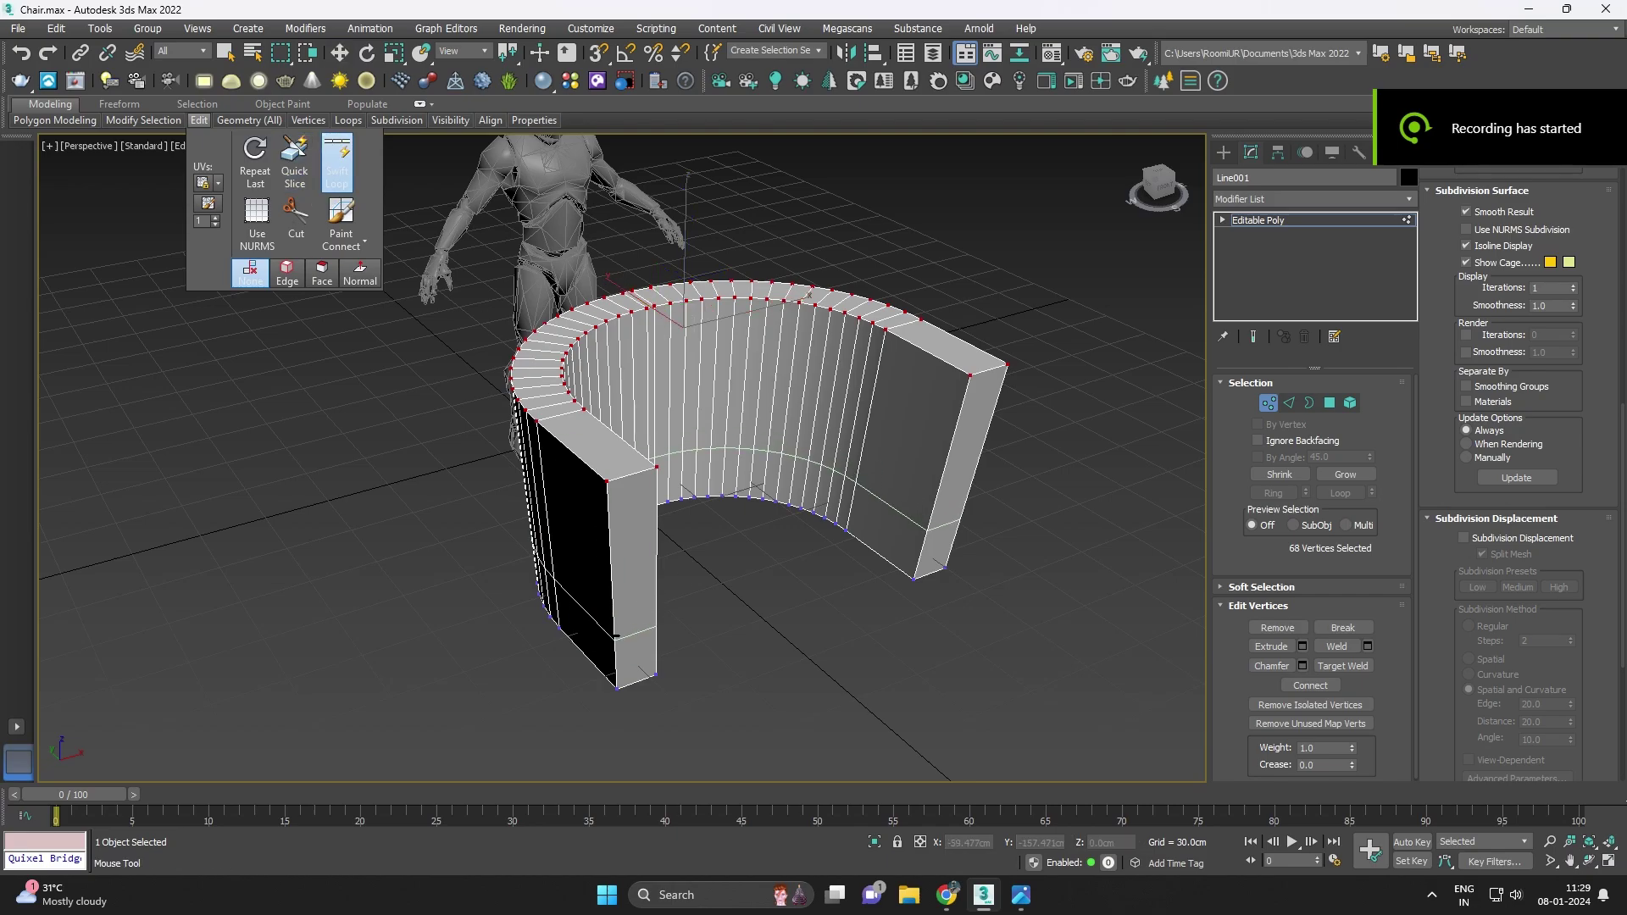
left_click(621, 640)
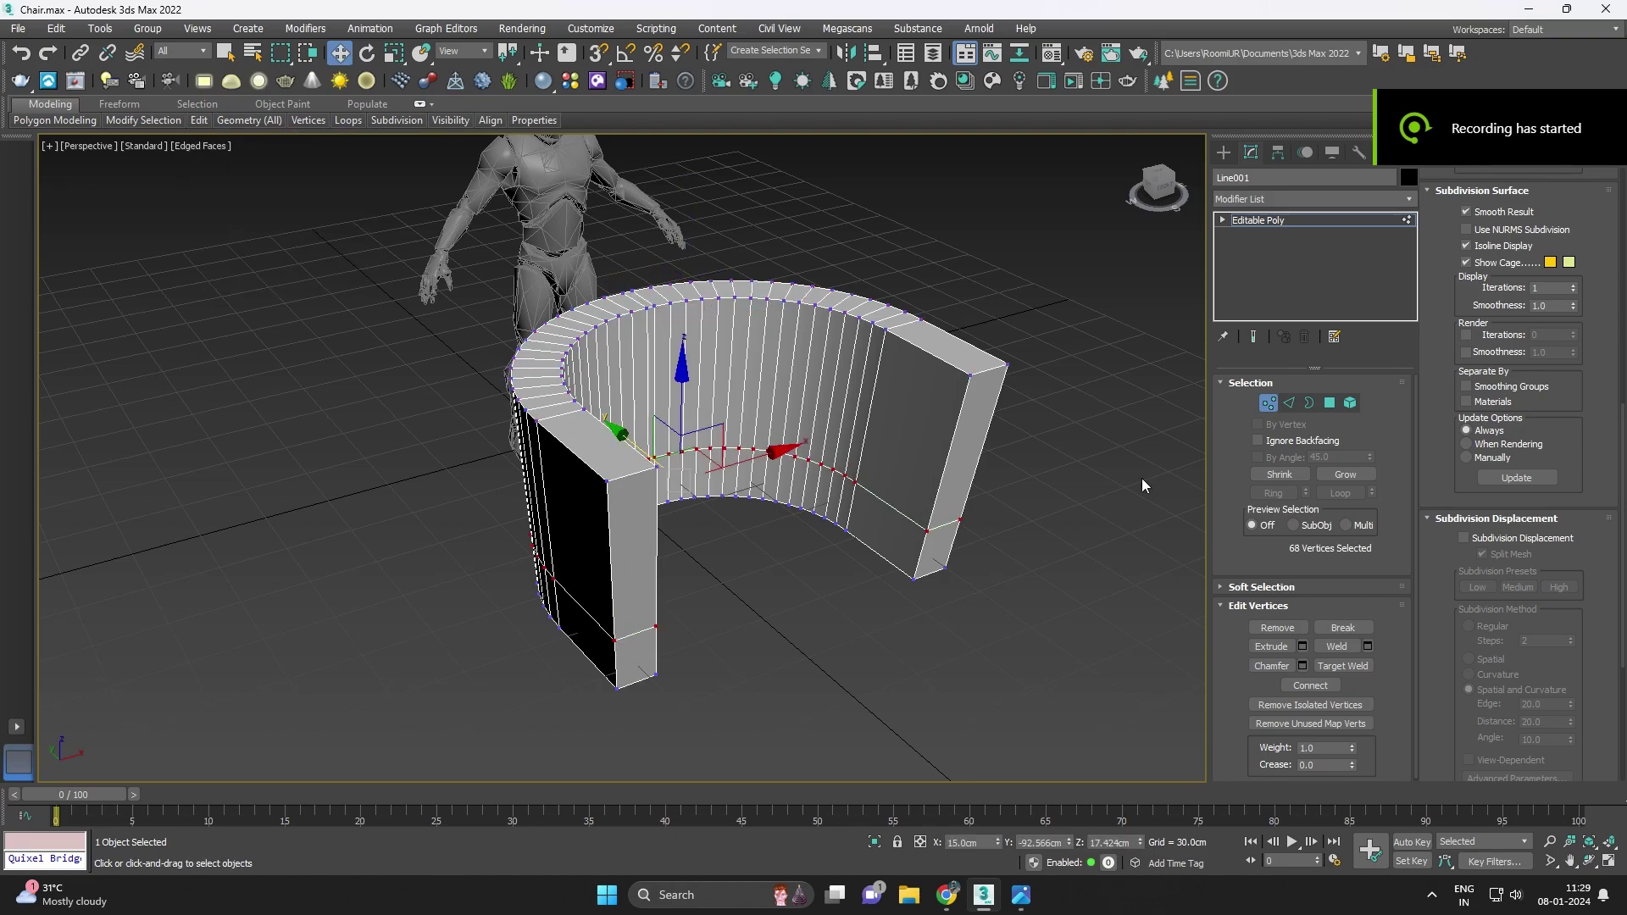
- In Edge mode, scale the new edge loop inward to 95%
left_click(1289, 403)
middle_click_drag(1107, 447, 1064, 465)
key("r")
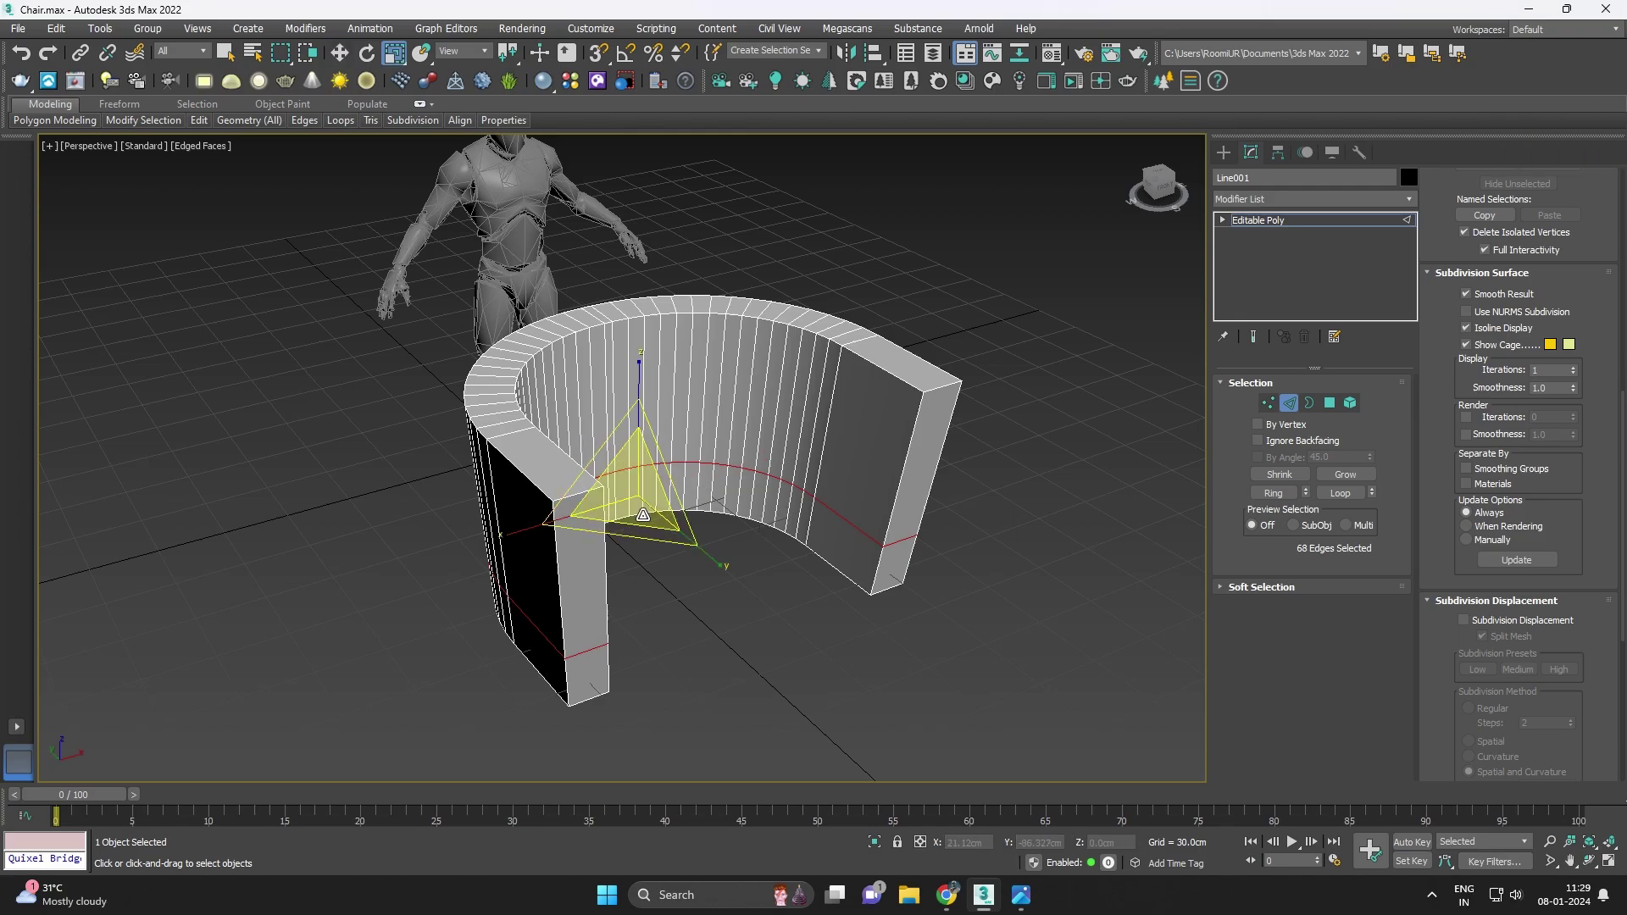
left_click_drag(625, 502, 644, 508)
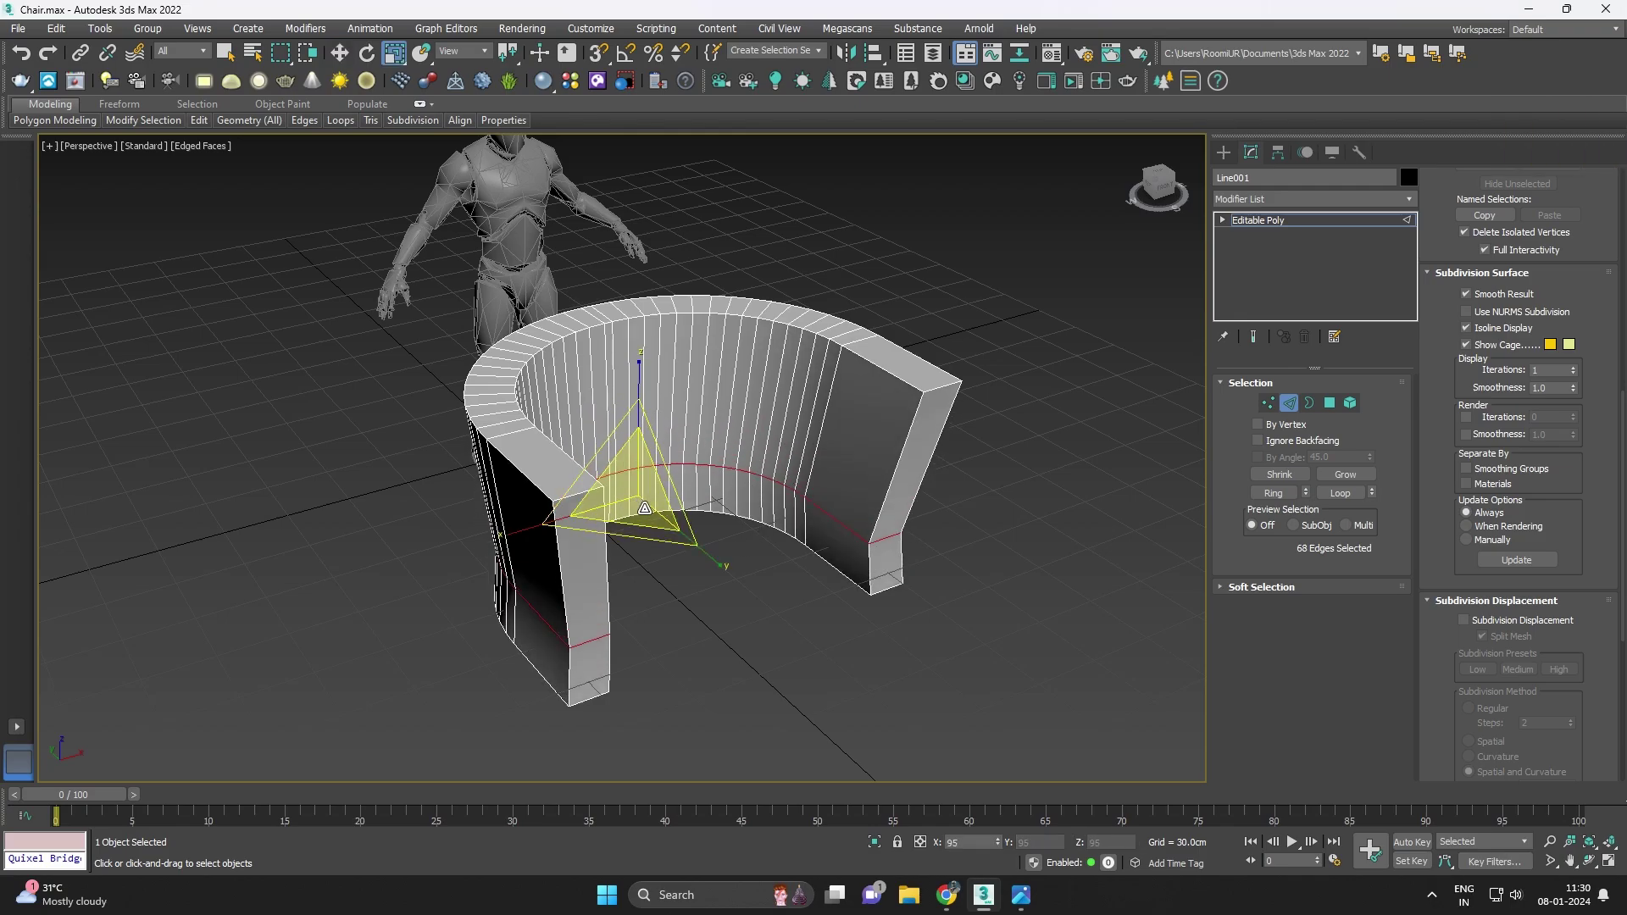
key("w")
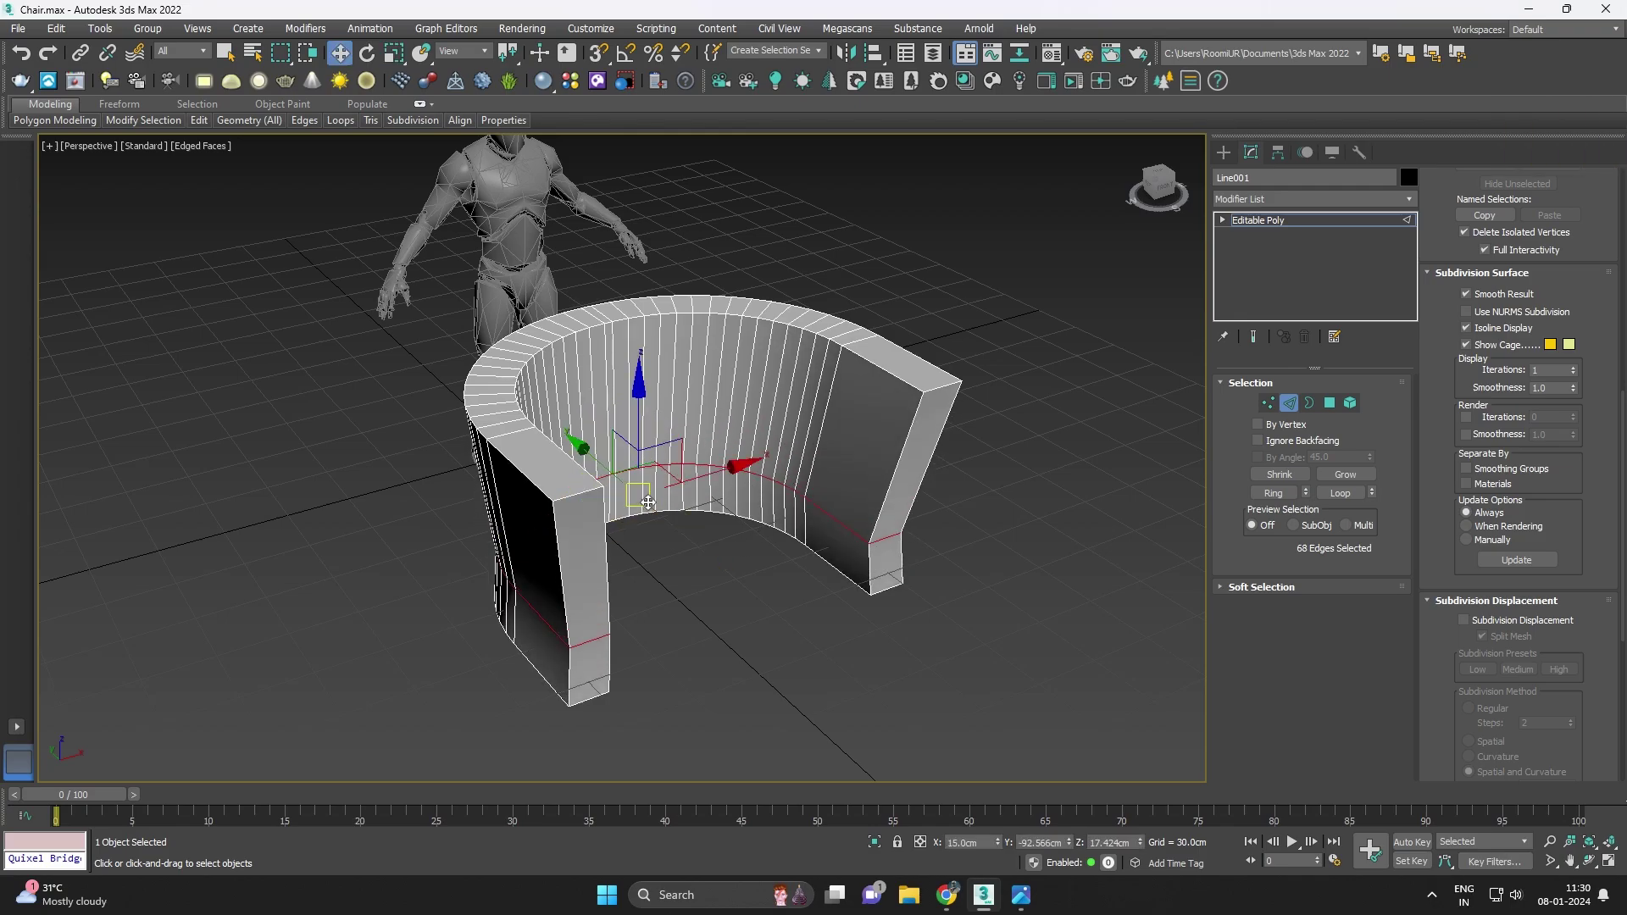
- Test loop selection on the inner top rim edge, then clear the selection
double_click(568, 454)
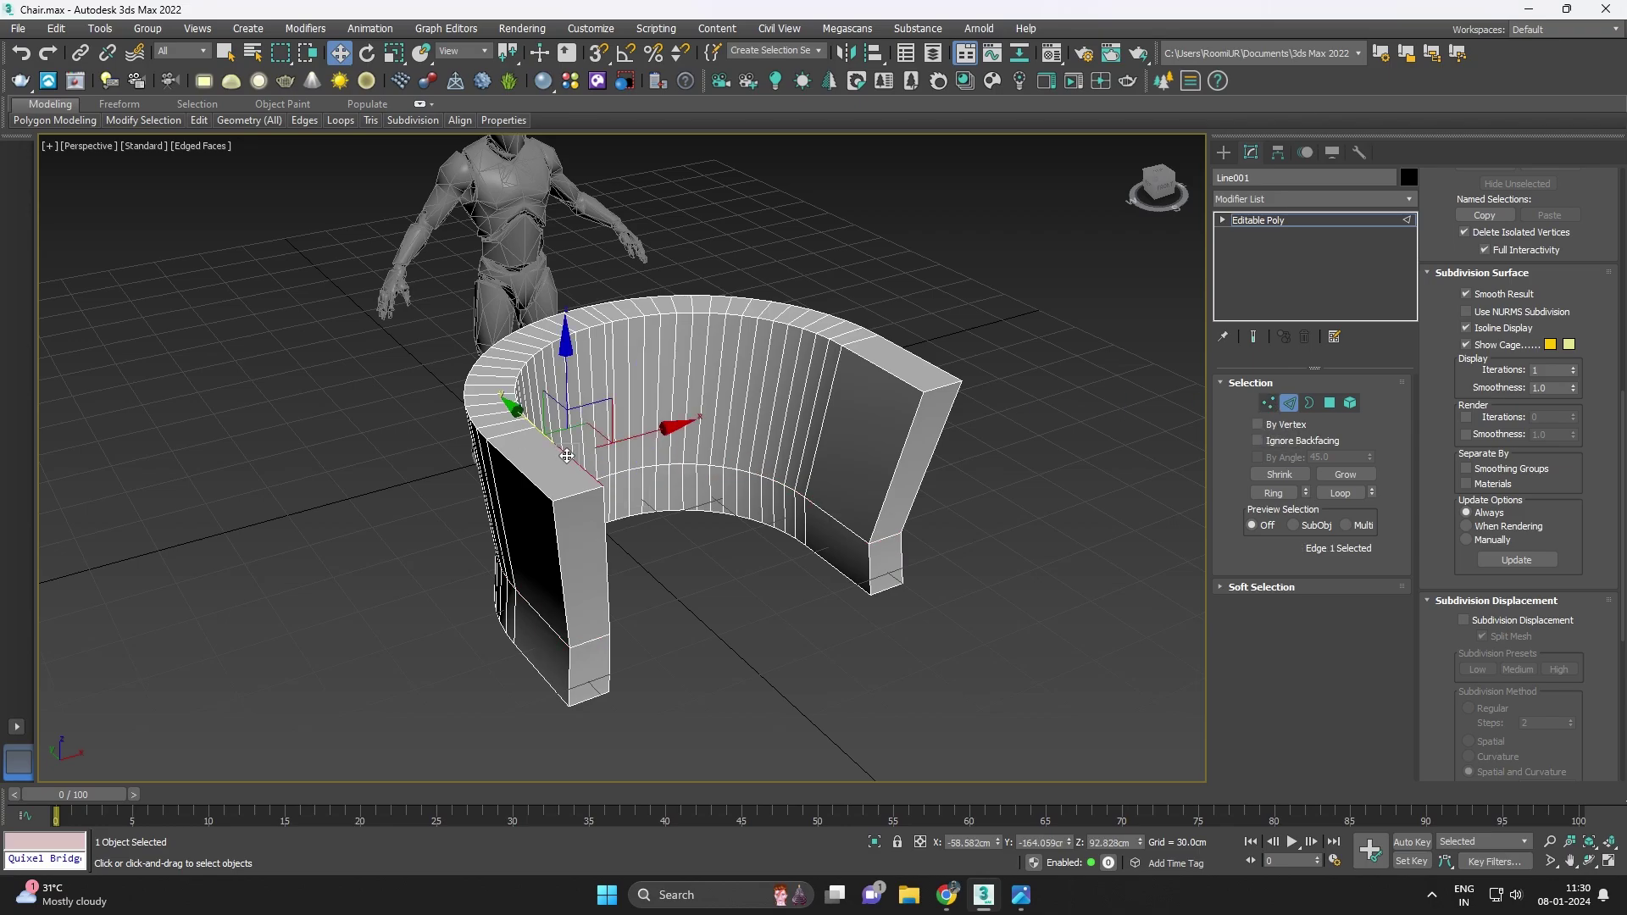
middle_click_drag(617, 425, 563, 418, "alt")
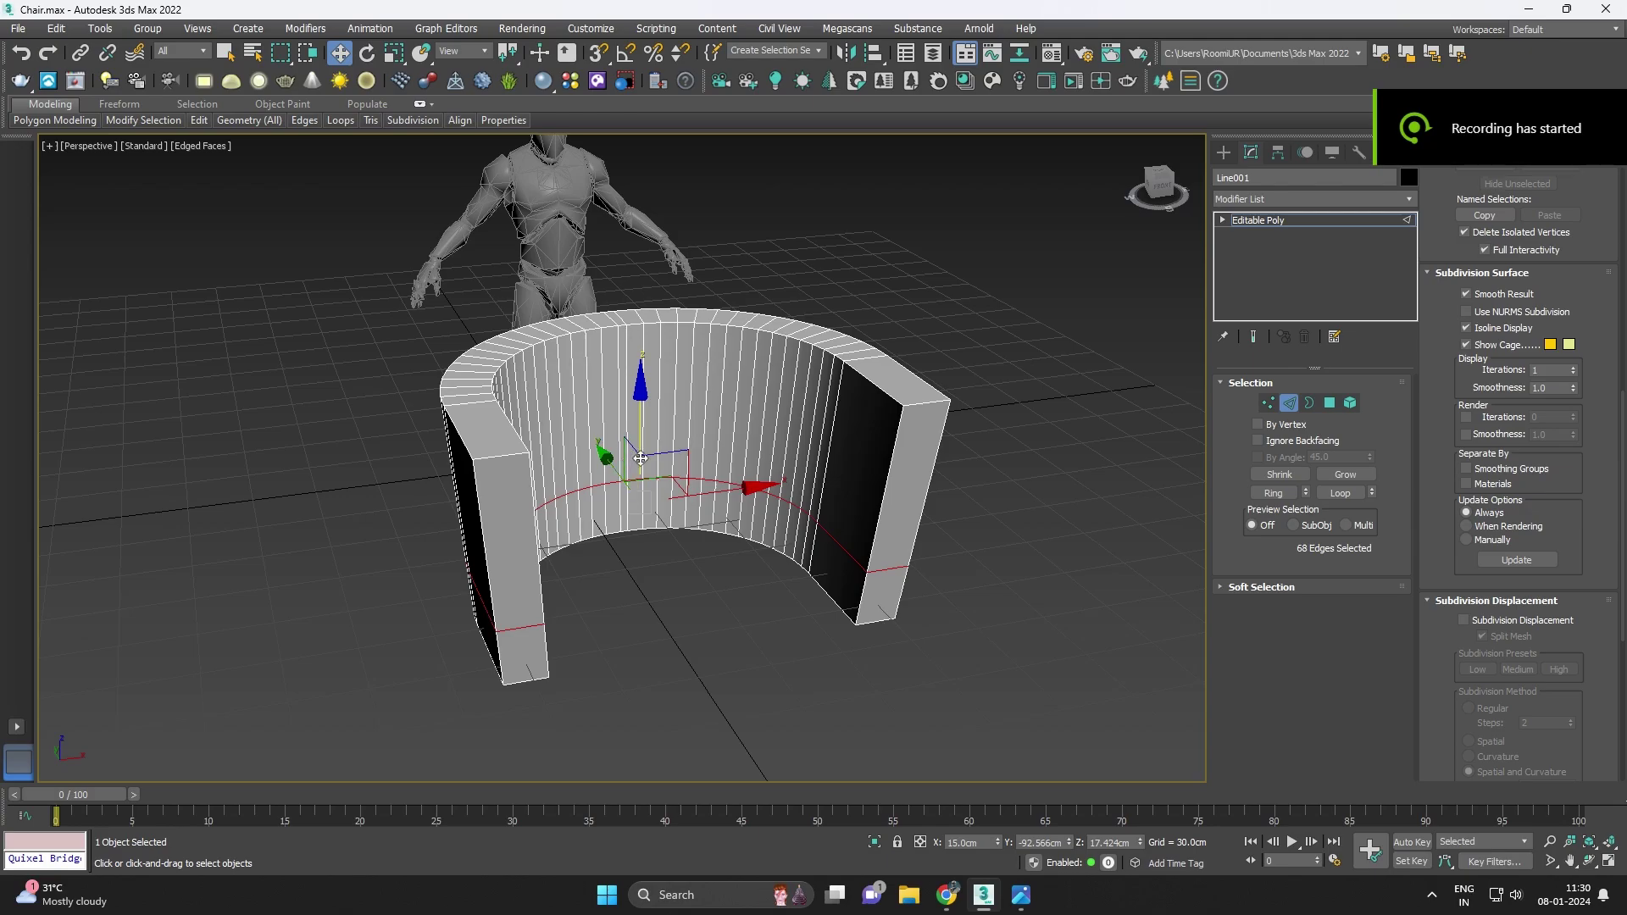
left_click(649, 458)
middle_click_drag(661, 457, 725, 440, "alt")
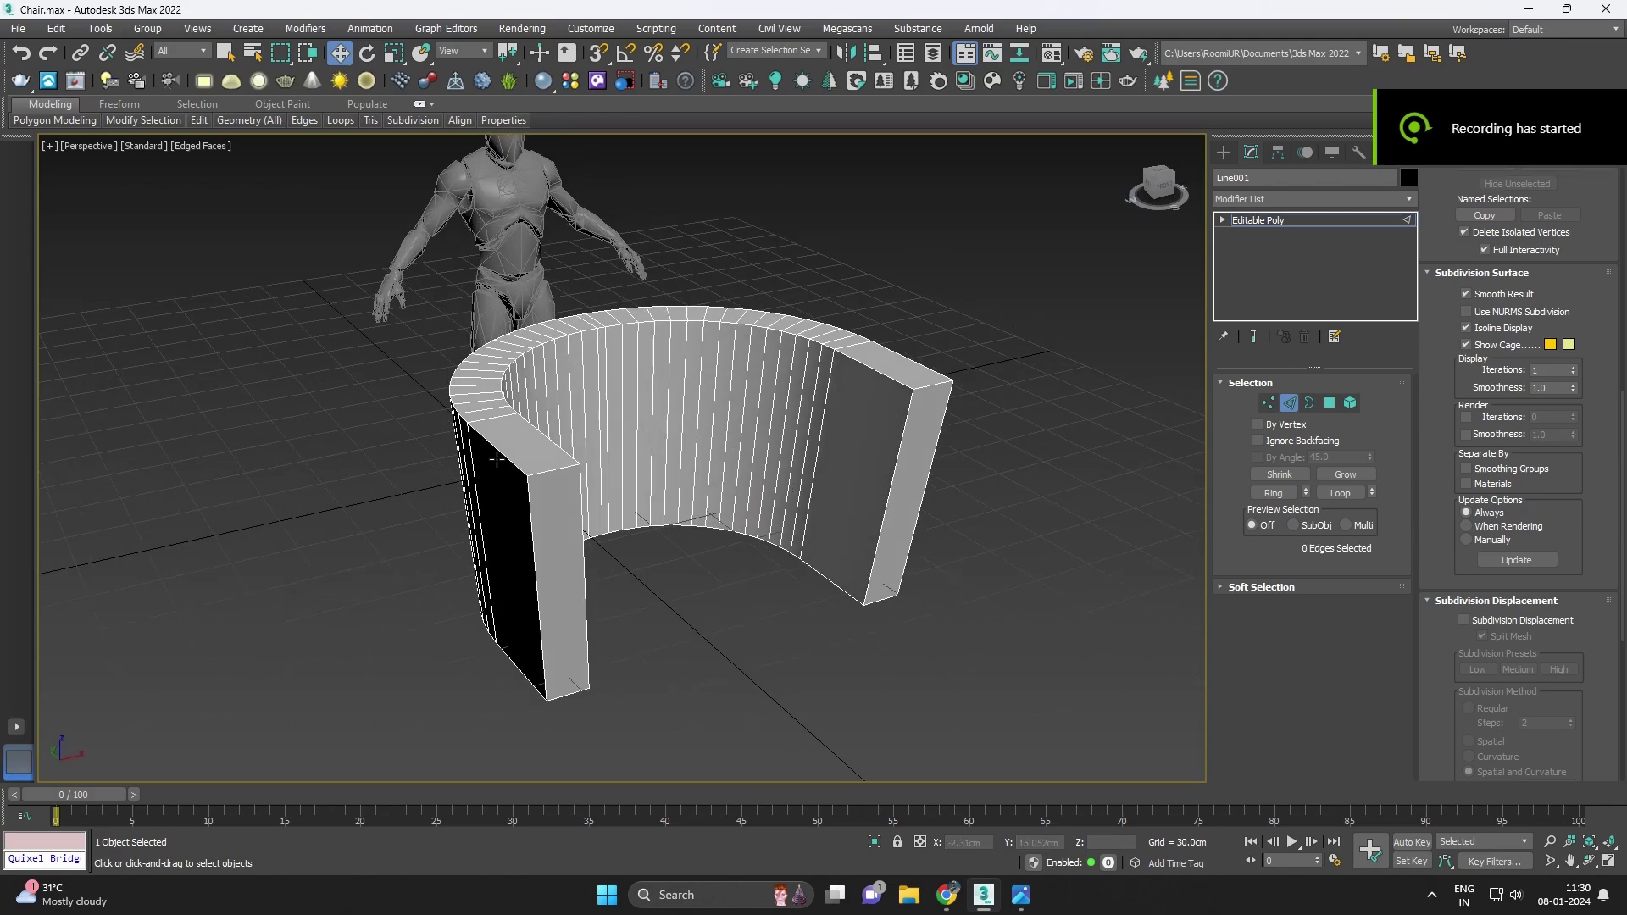
- Select the inner top rim edge loop and bring Edit Edges into view
double_click(540, 433)
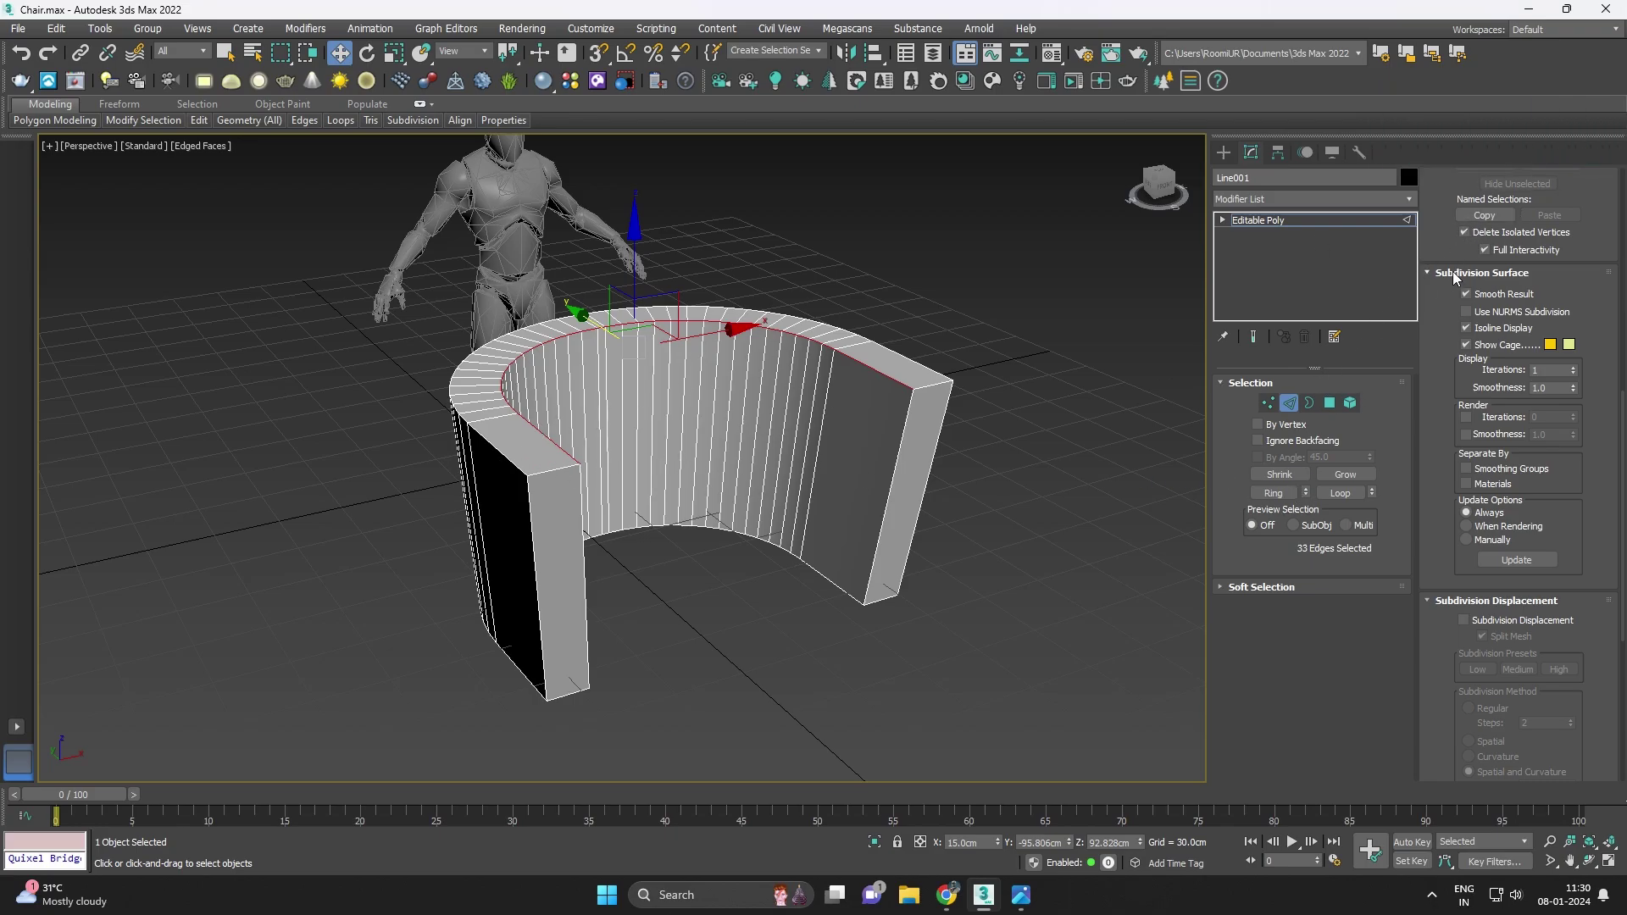
left_click_drag(1455, 277, 1449, 424)
left_click(1441, 418)
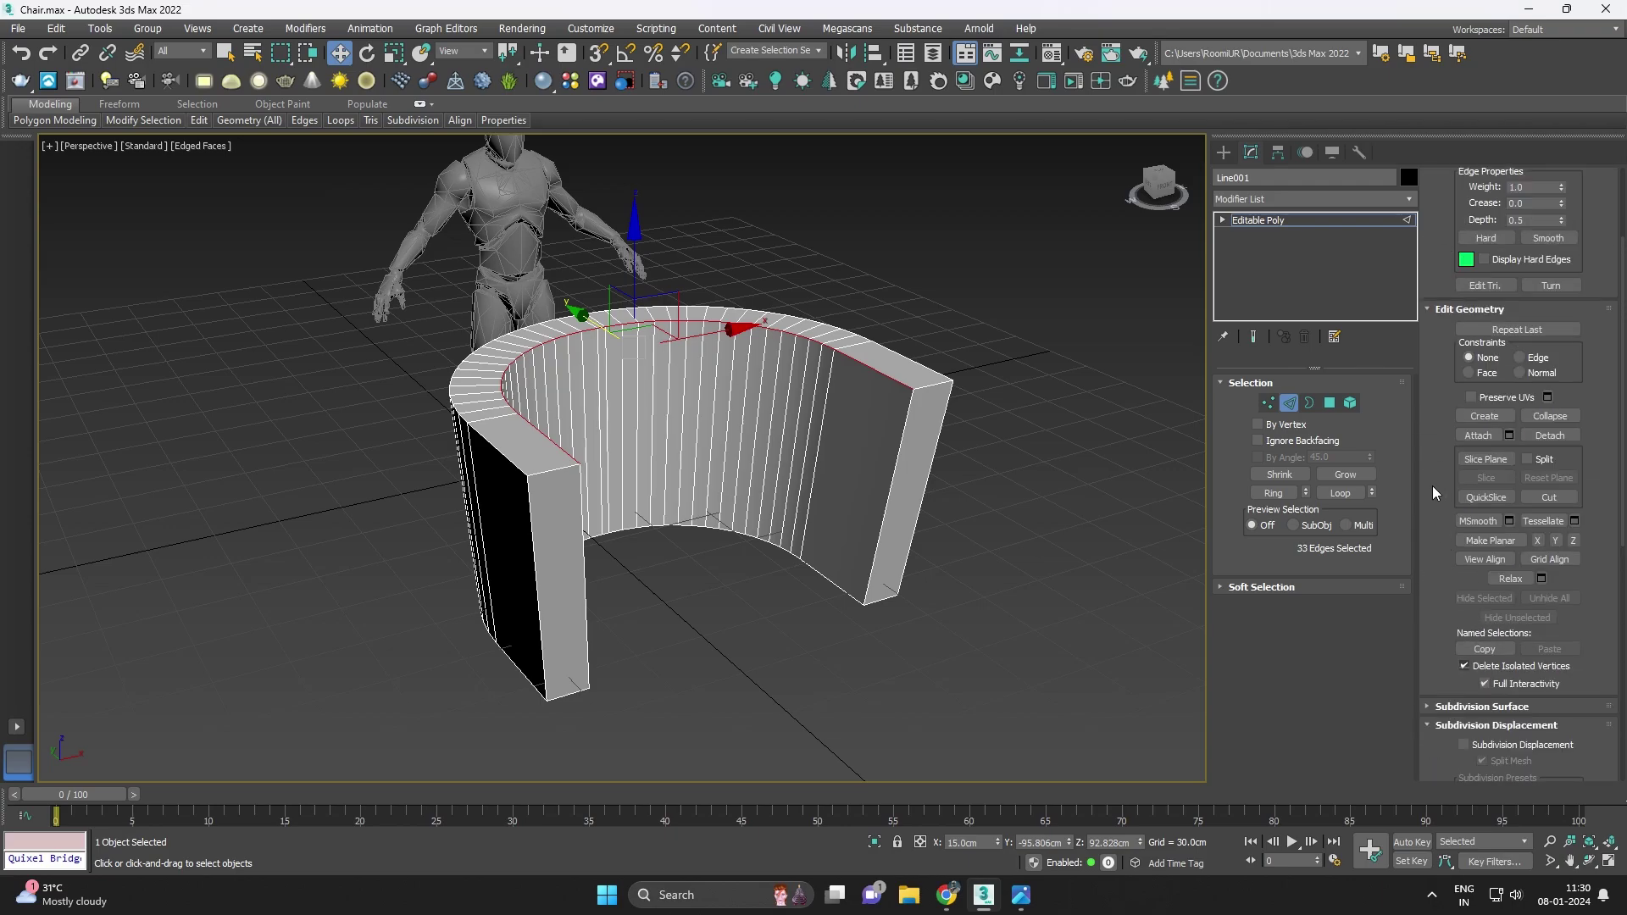
left_click_drag(1449, 352, 1451, 453)
left_click_drag(1443, 553, 1453, 587)
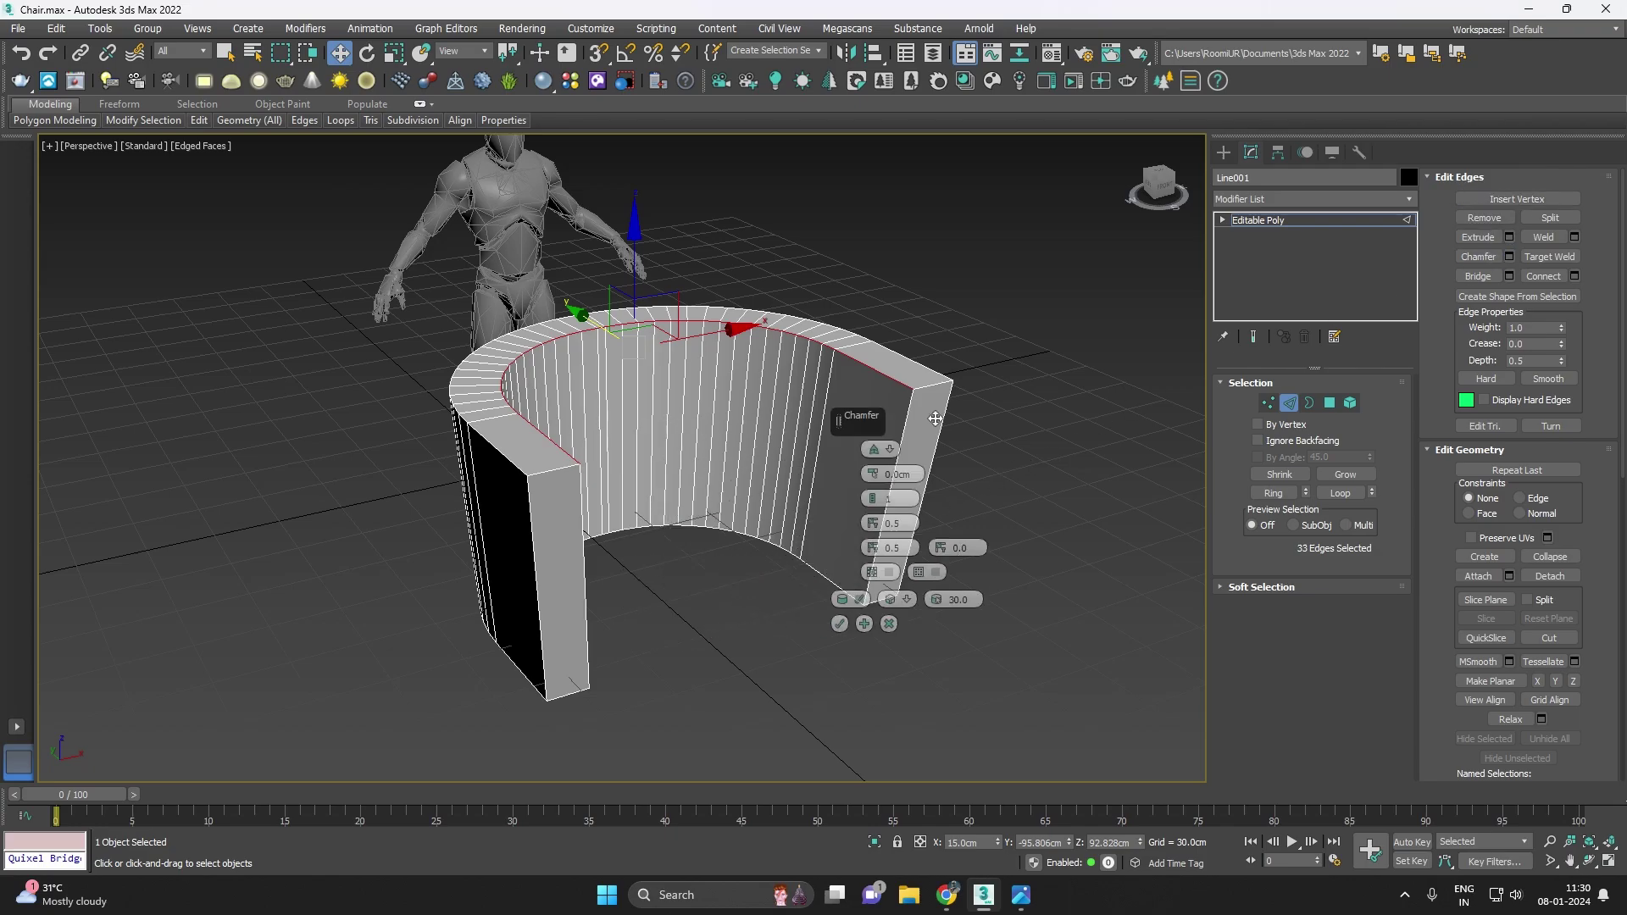
- Discard a trial chamfer and add the outer top loop, giving 66 selected edges
left_click_drag(1013, 462, 913, 318)
scroll(709, 443, "up", 3)
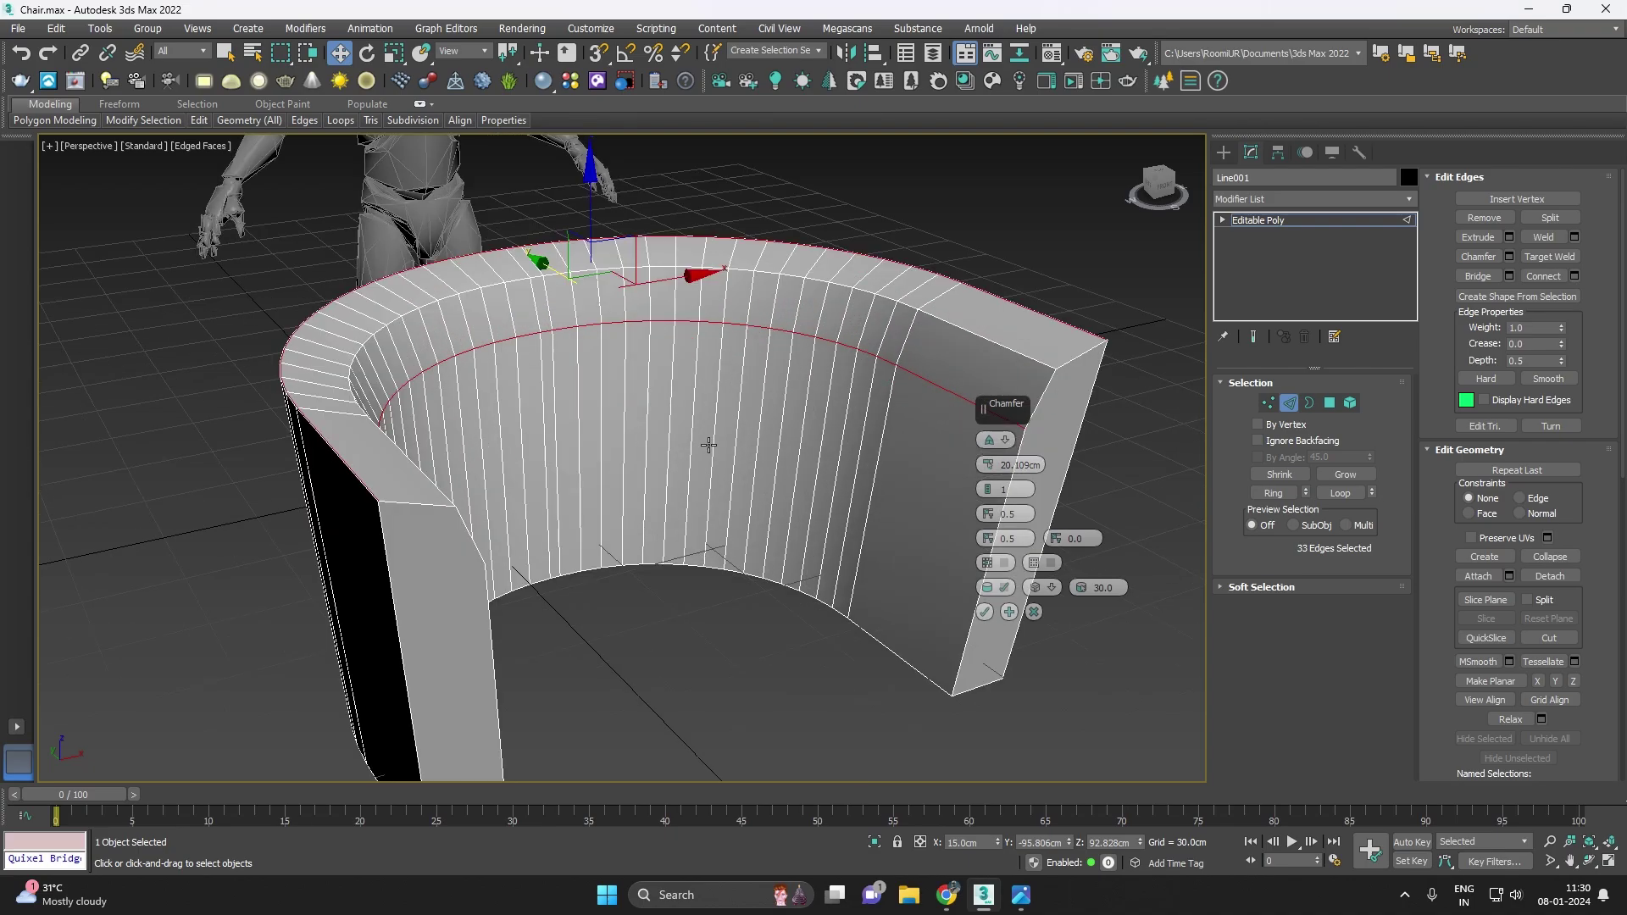
scroll(663, 438, "up", 3)
middle_click_drag(663, 438, 971, 657, "alt")
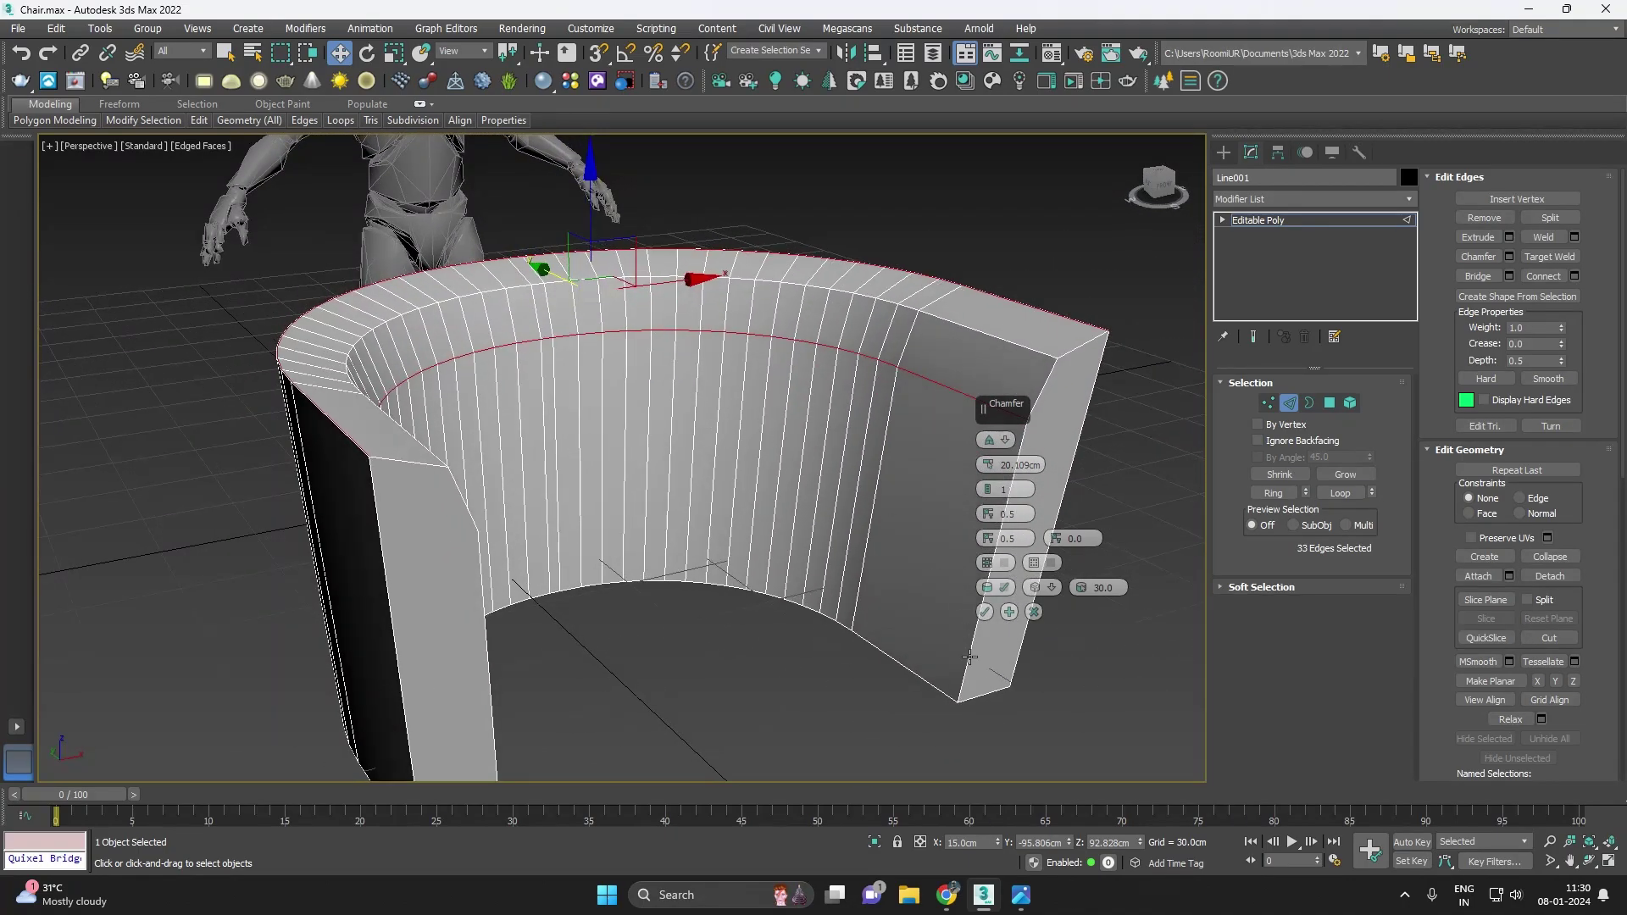
left_click(1034, 617)
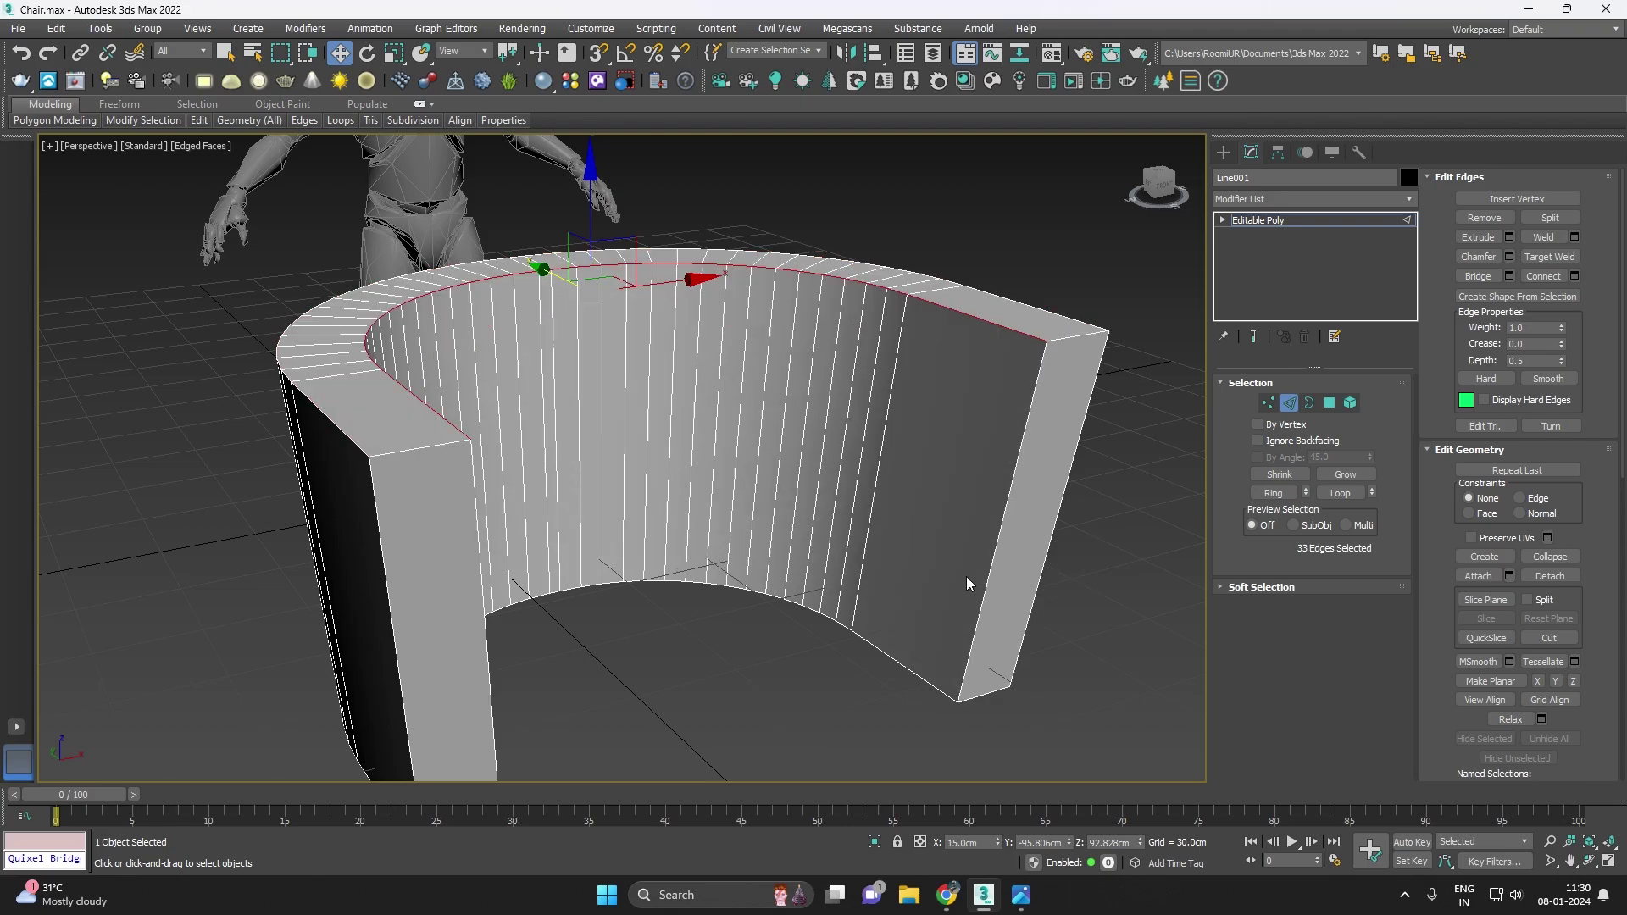
double_click(359, 437, "ctrl")
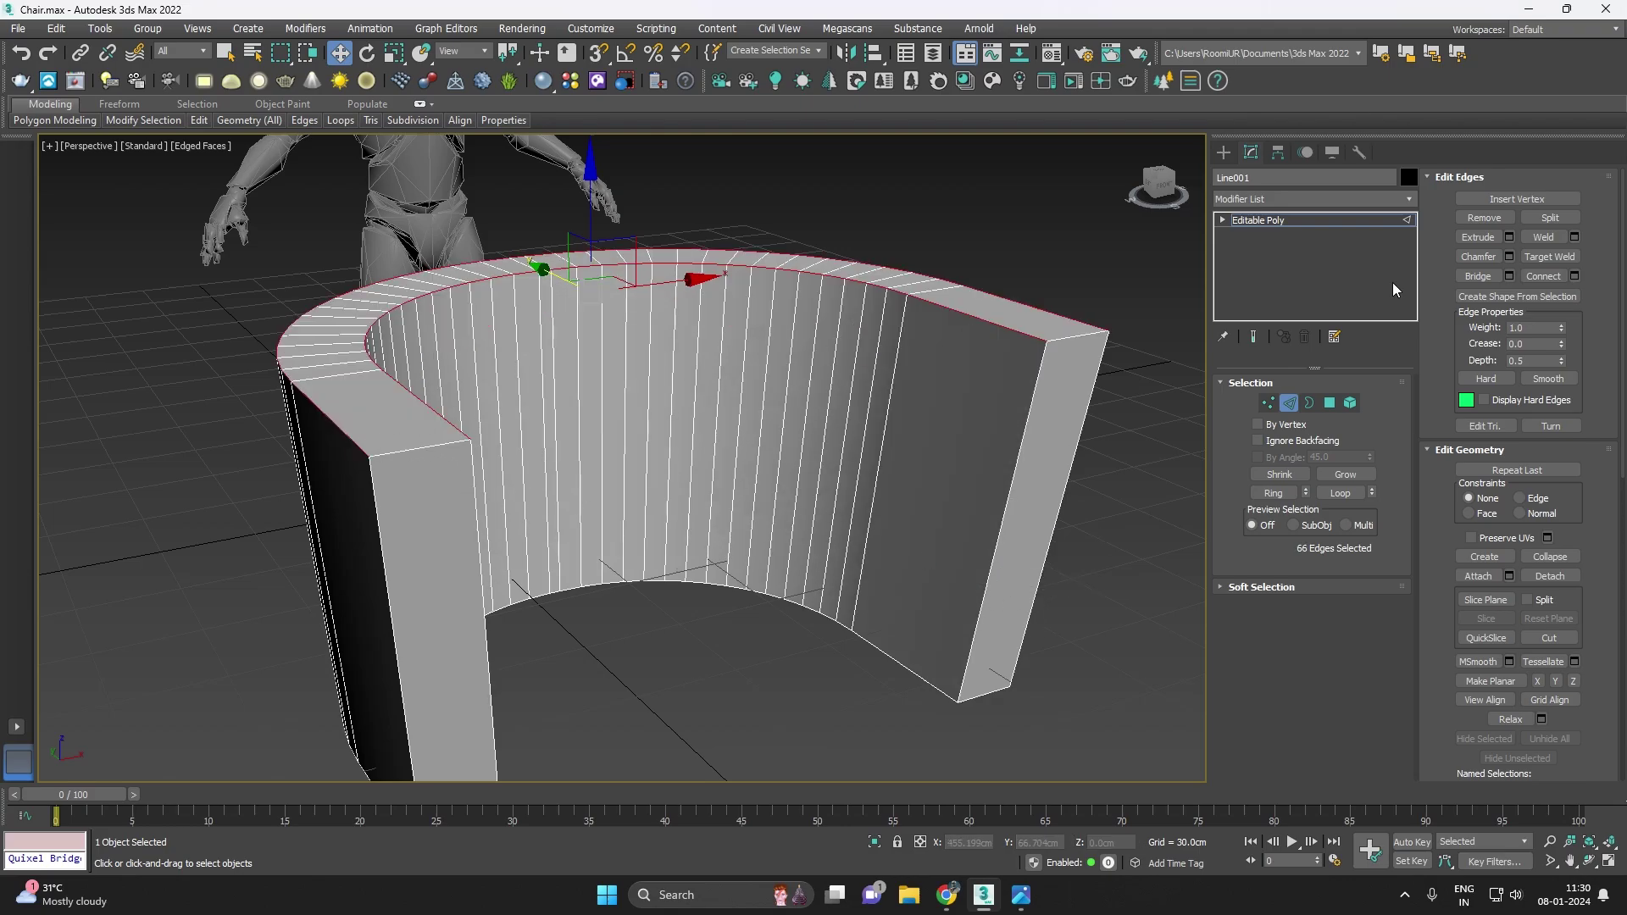
- Chamfer both rim loops with Amount 16.376cm and 4 segments
left_click(1509, 256)
mouse_move(987, 465)
left_mouse_down()
mouse_move(1001, 558)
mouse_move(984, 498)
left_mouse_up()
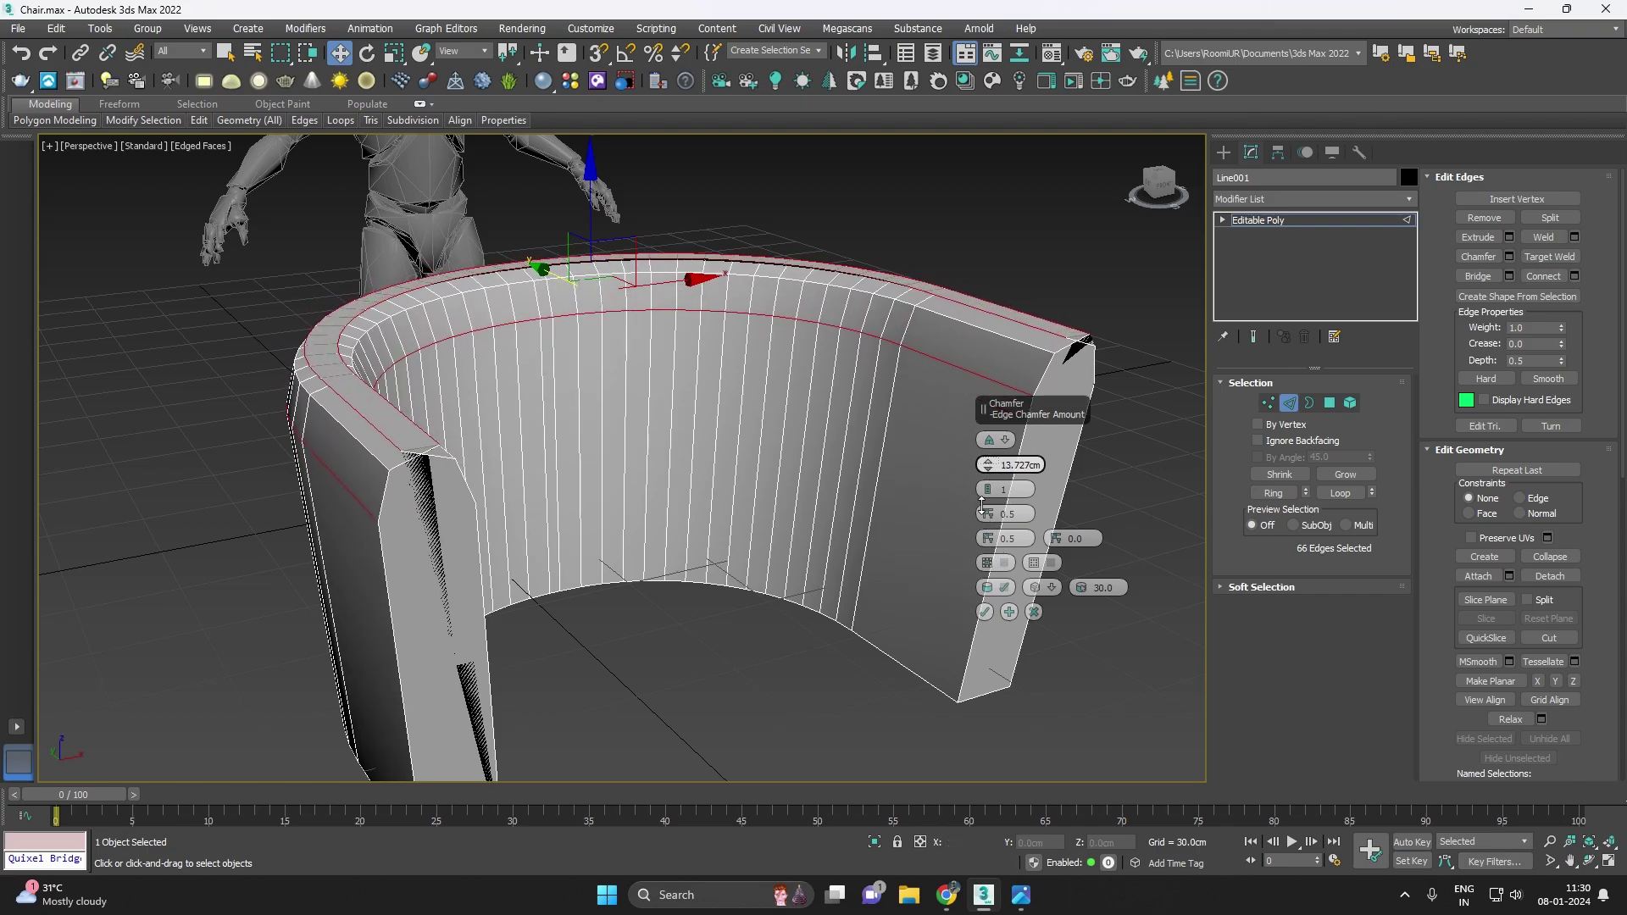
middle_click_drag(984, 497, 988, 490, "alt")
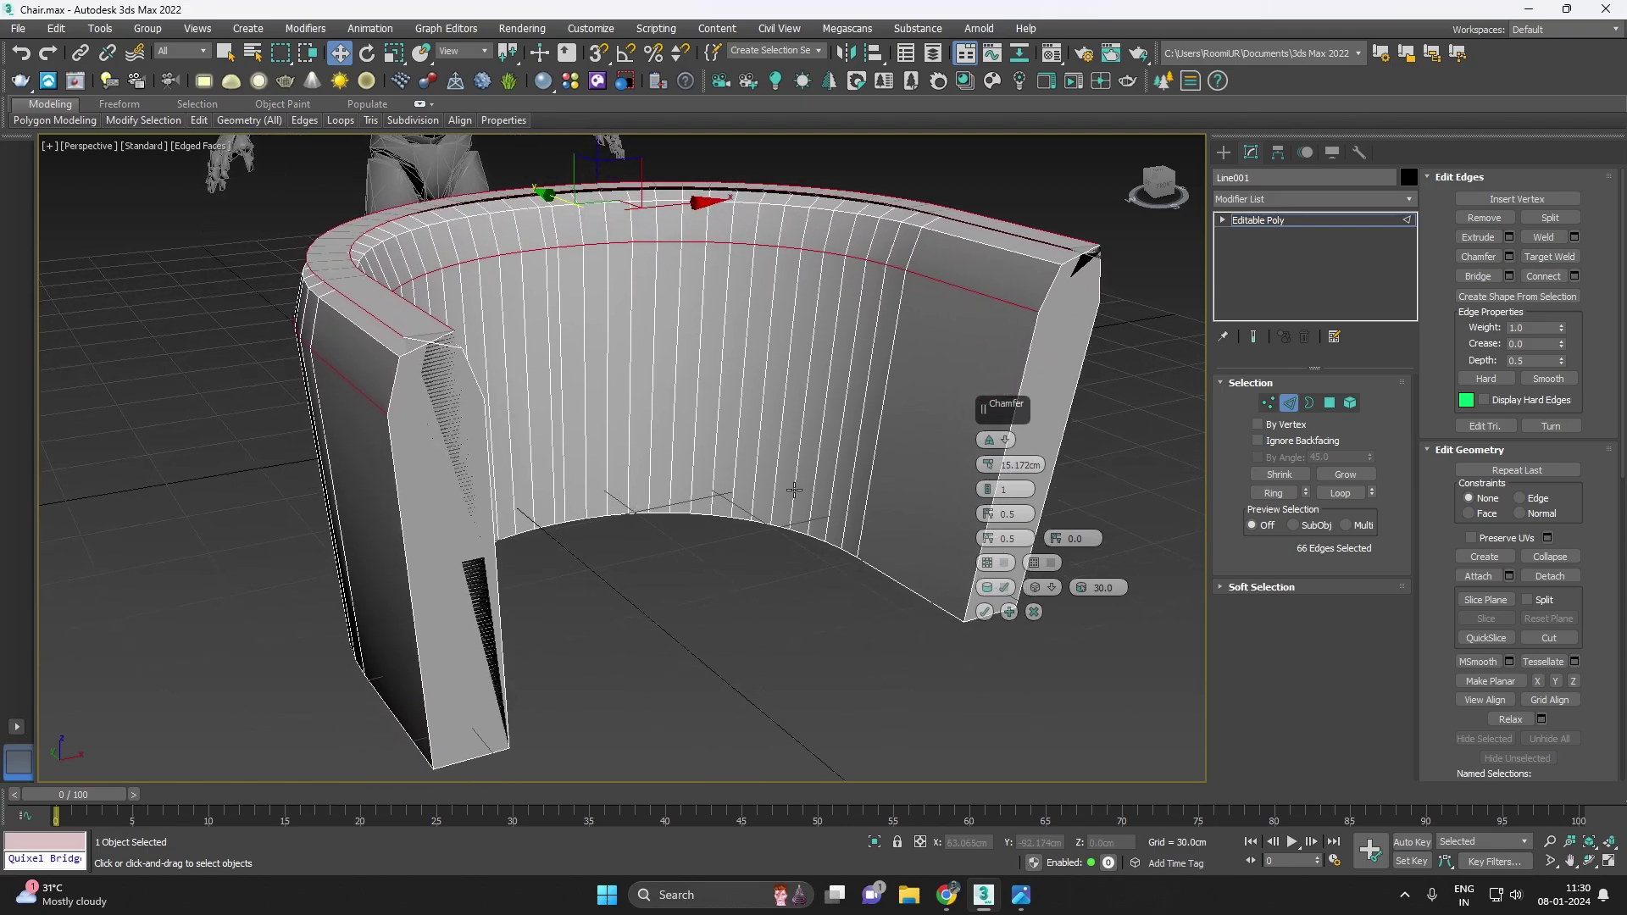
left_click_drag(989, 490, 990, 484)
middle_click_drag(990, 484, 1018, 489, "alt")
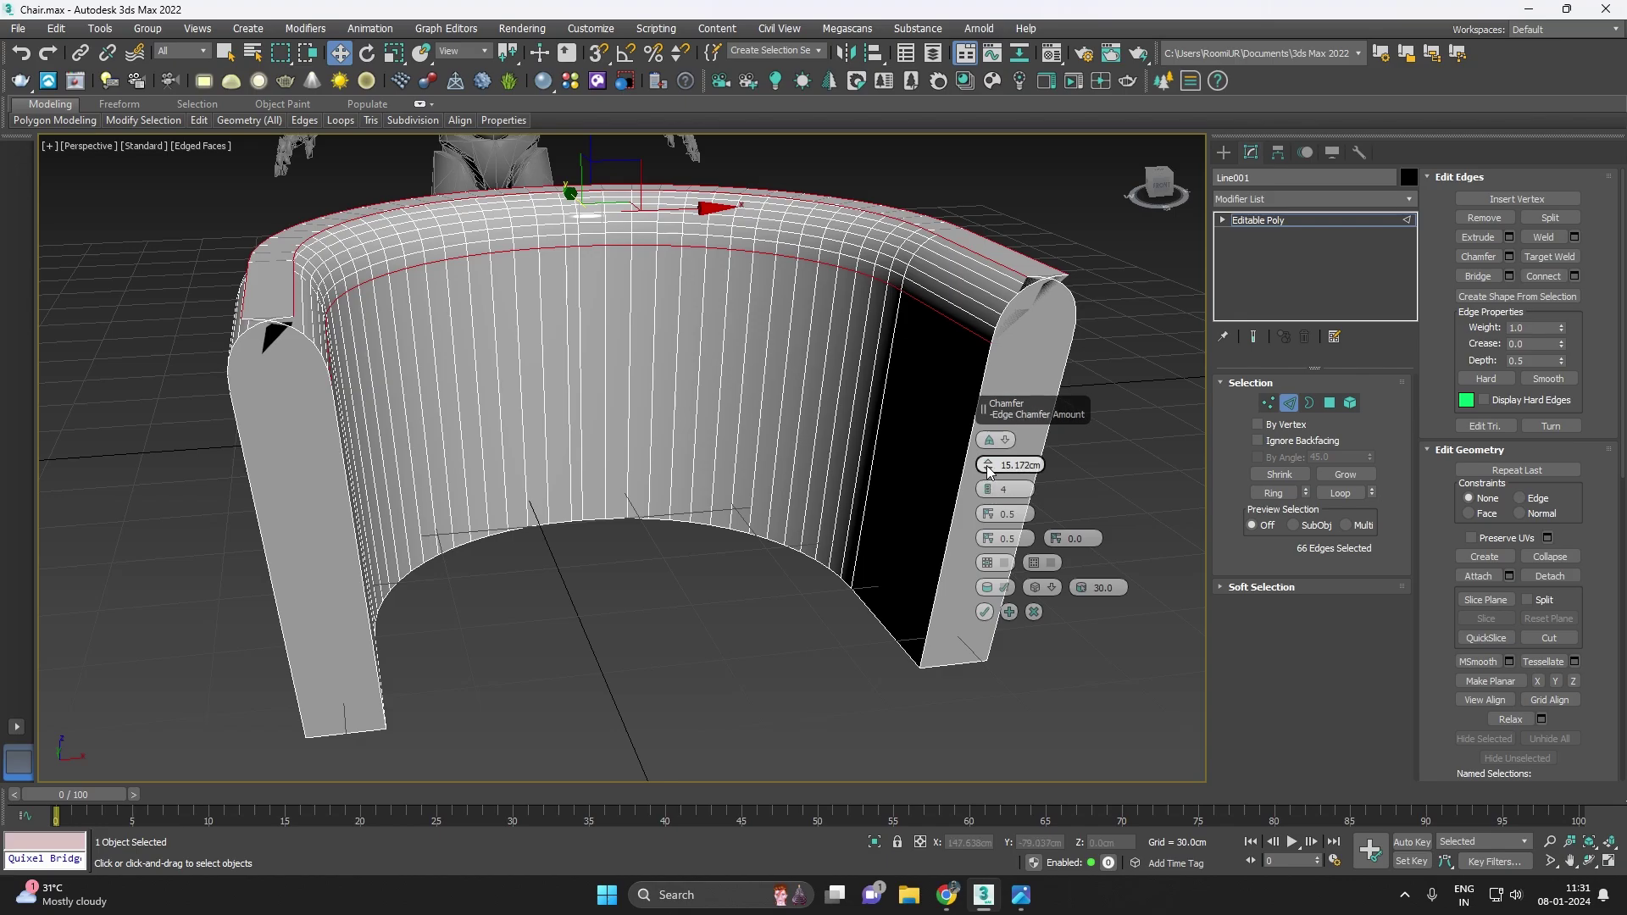
left_click_drag(986, 466, 986, 460)
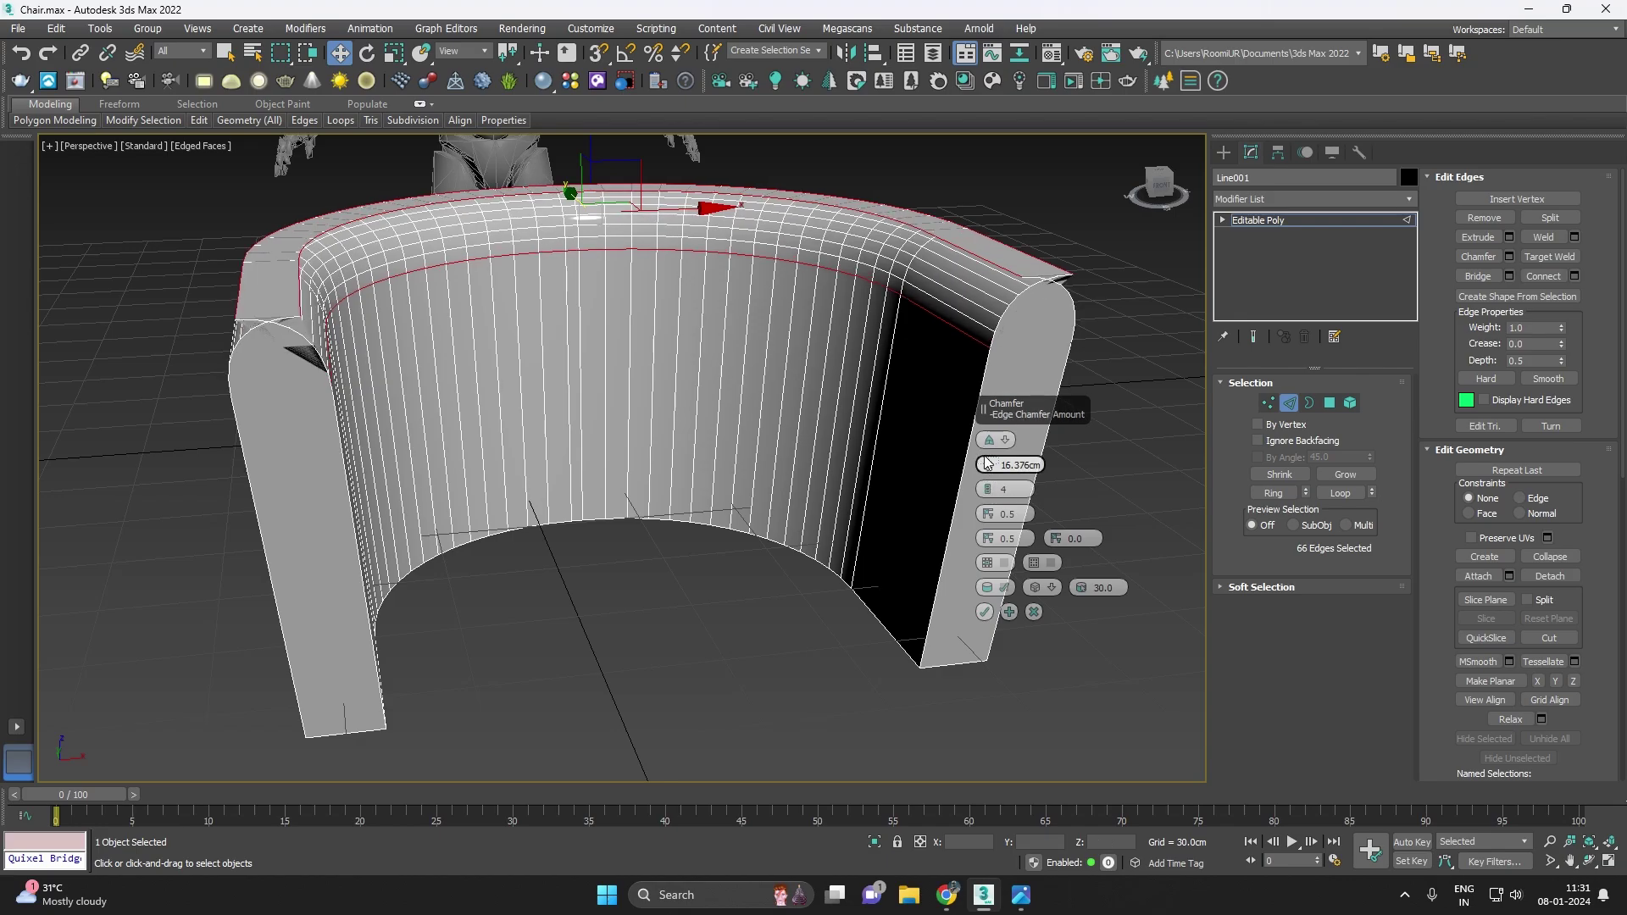
middle_click_drag(986, 462, 998, 541, "alt")
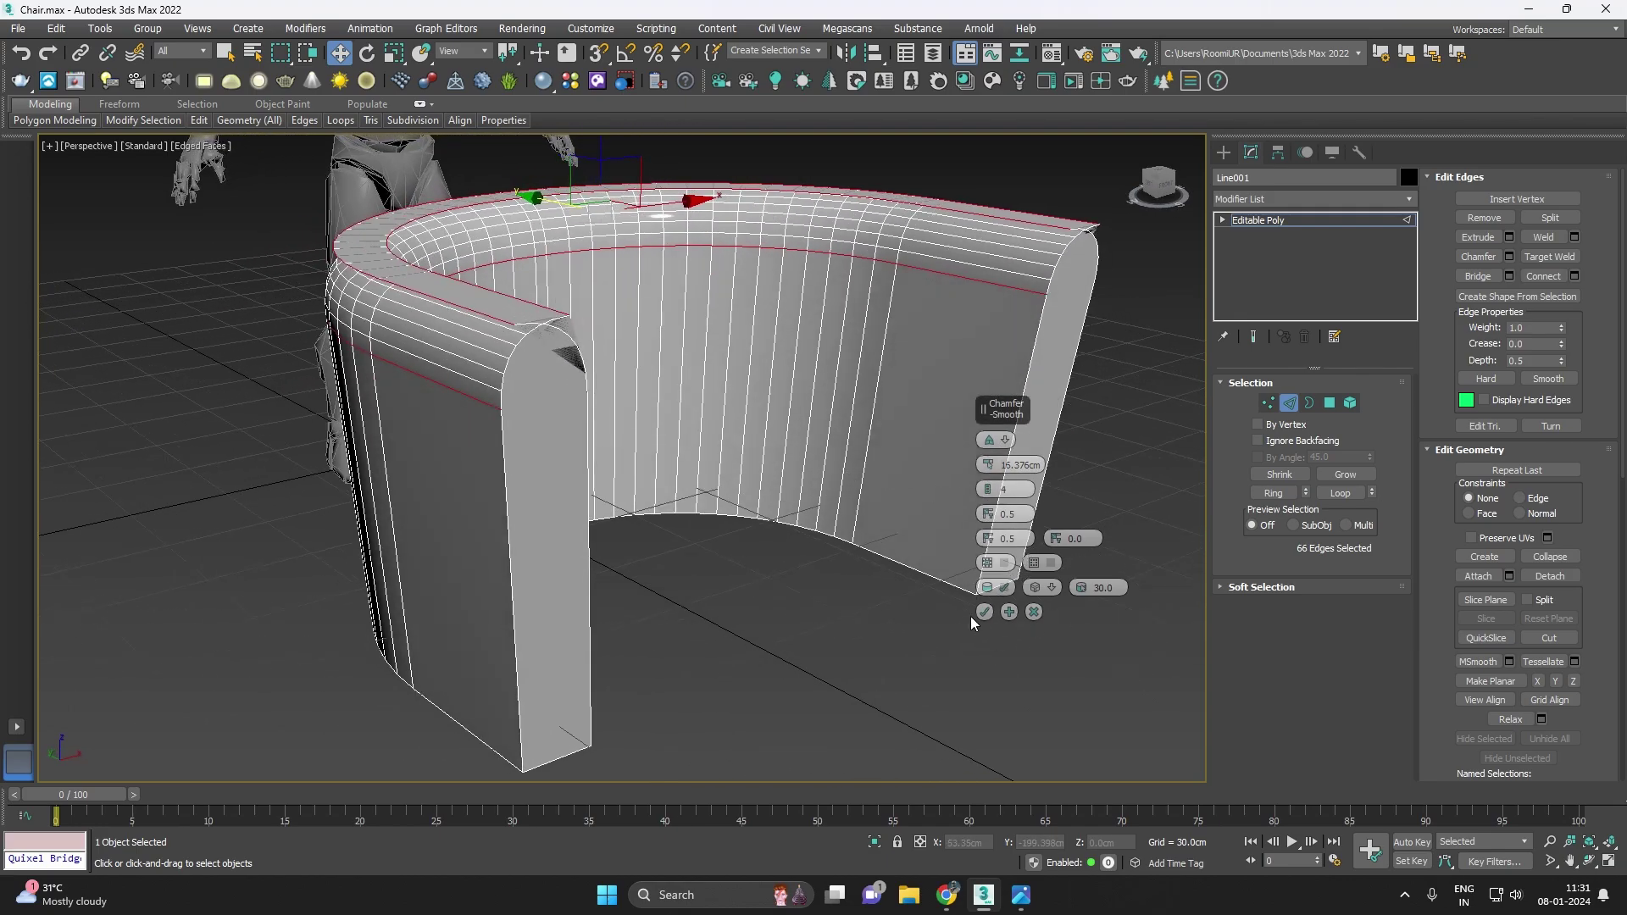
left_click(982, 612)
mouse_move(969, 618)
middle_mouse_down("alt")
mouse_move(656, 684)
mouse_move(534, 559)
middle_mouse_up("alt")
- Select the stray rim edge loop and remove it to clear the tear
left_click(656, 683)
scroll(446, 540, "up", 5)
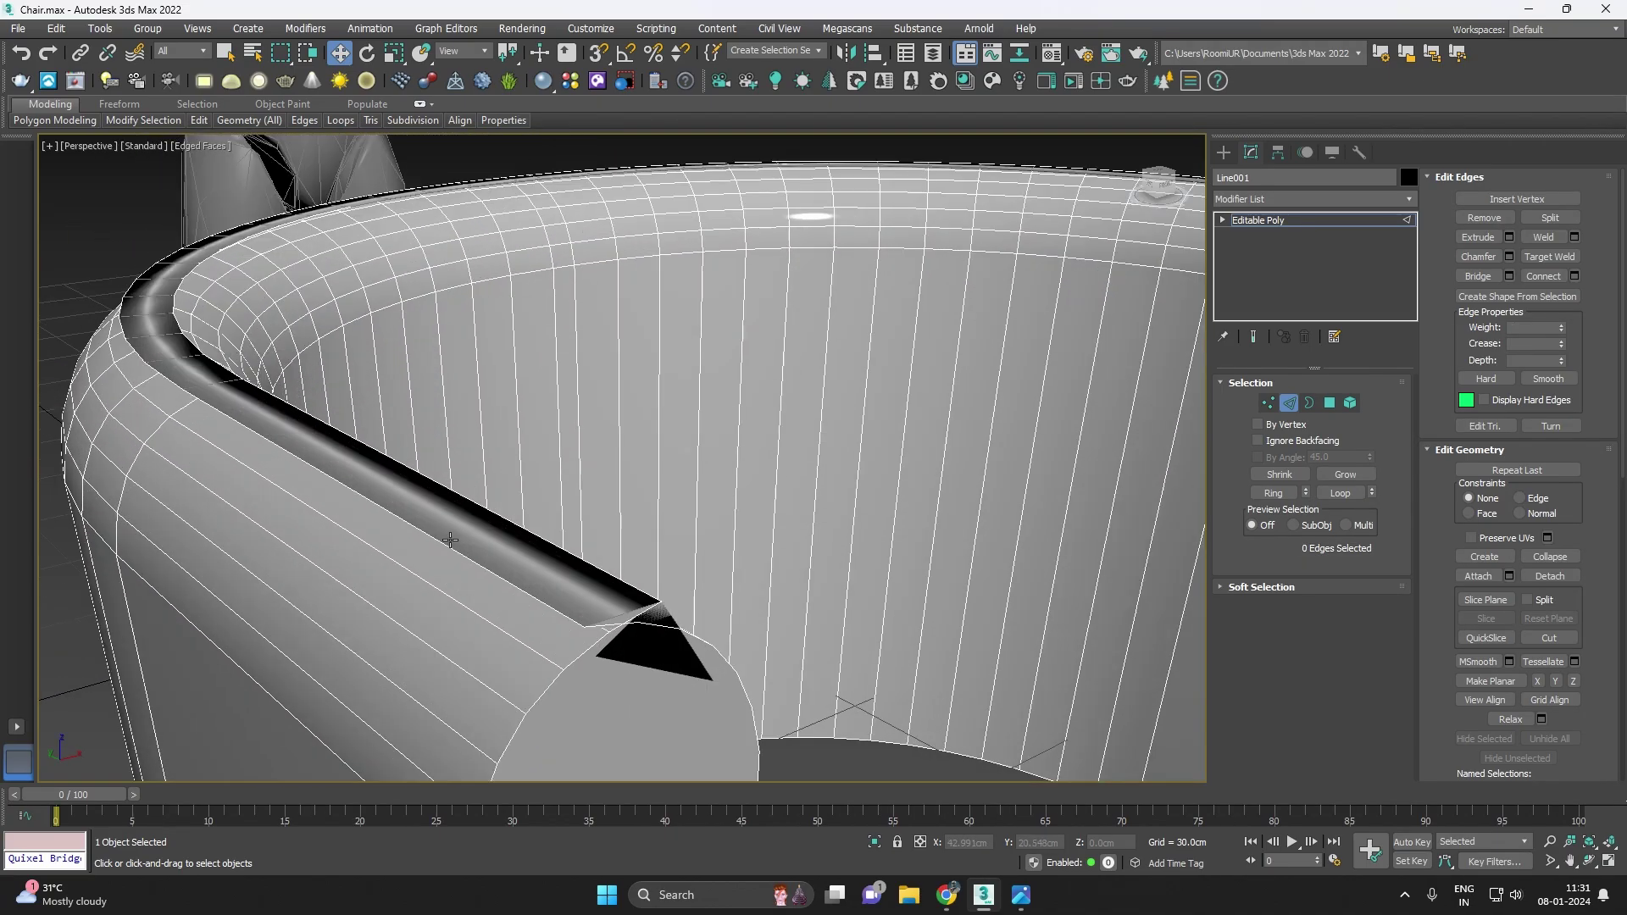
double_click(446, 540)
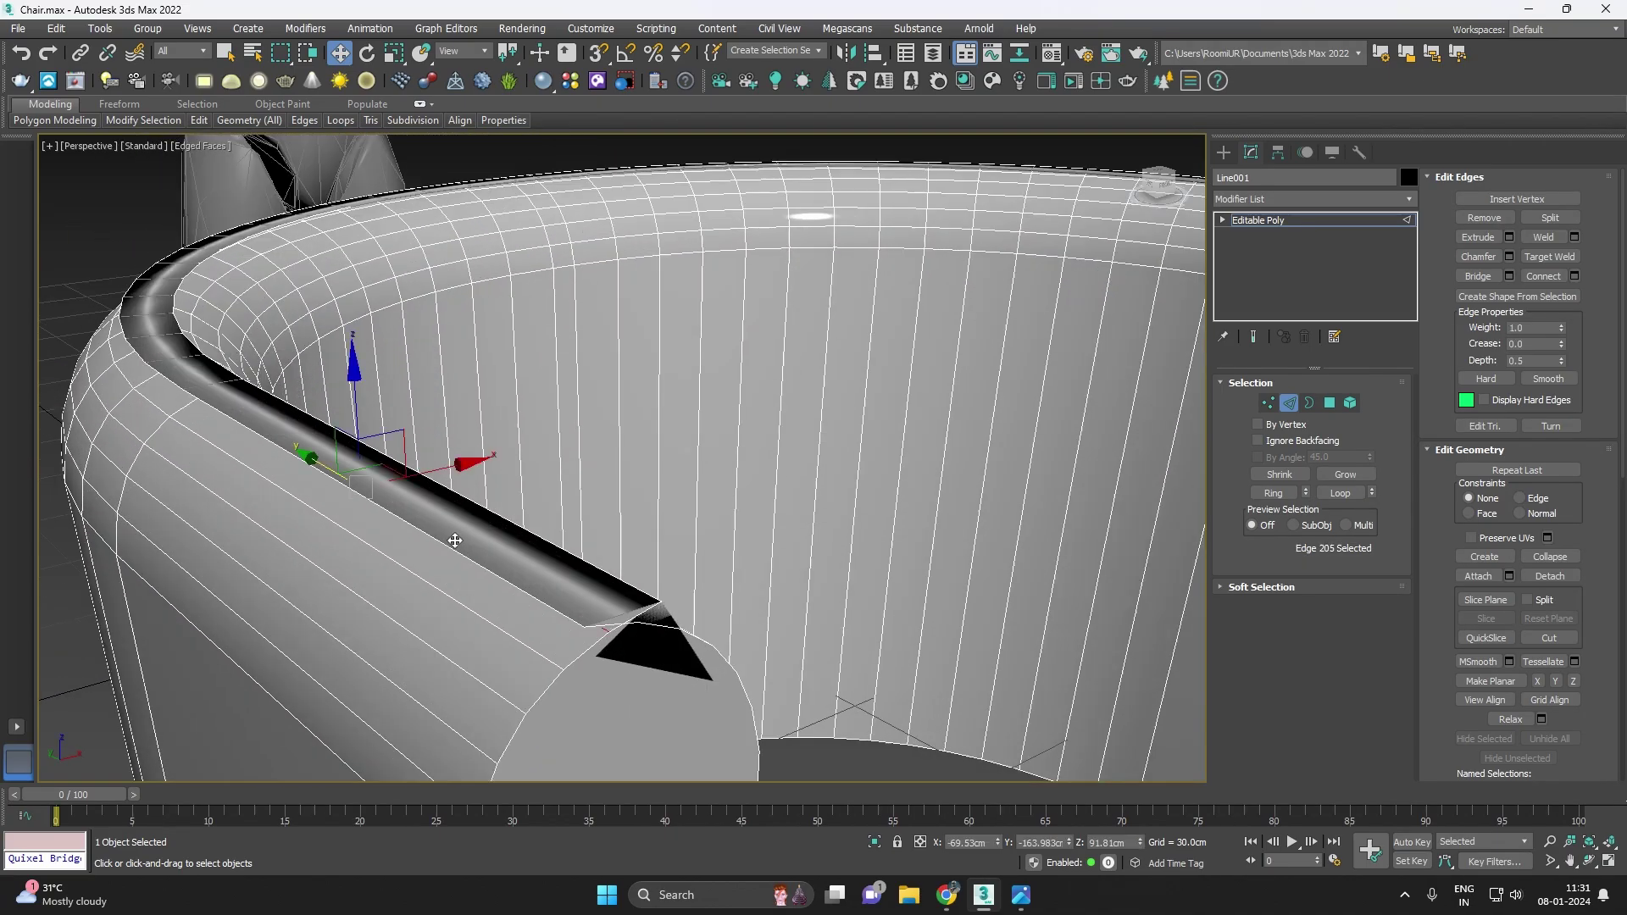
double_click(488, 506, "ctrl")
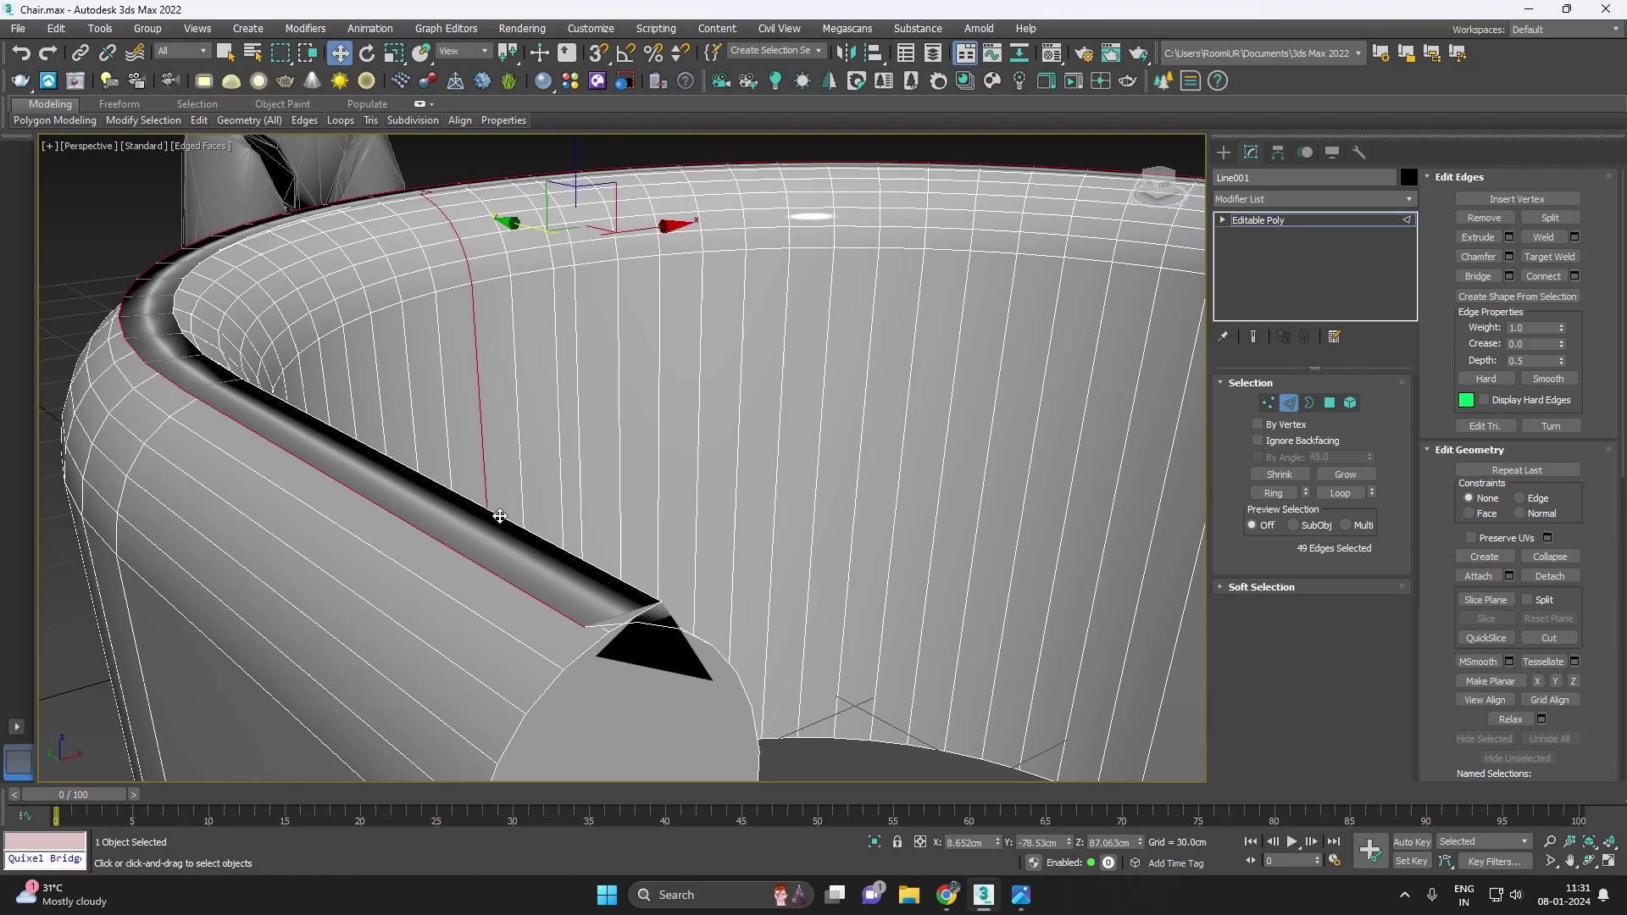
key("ctrl+z")
key("BackSpace")
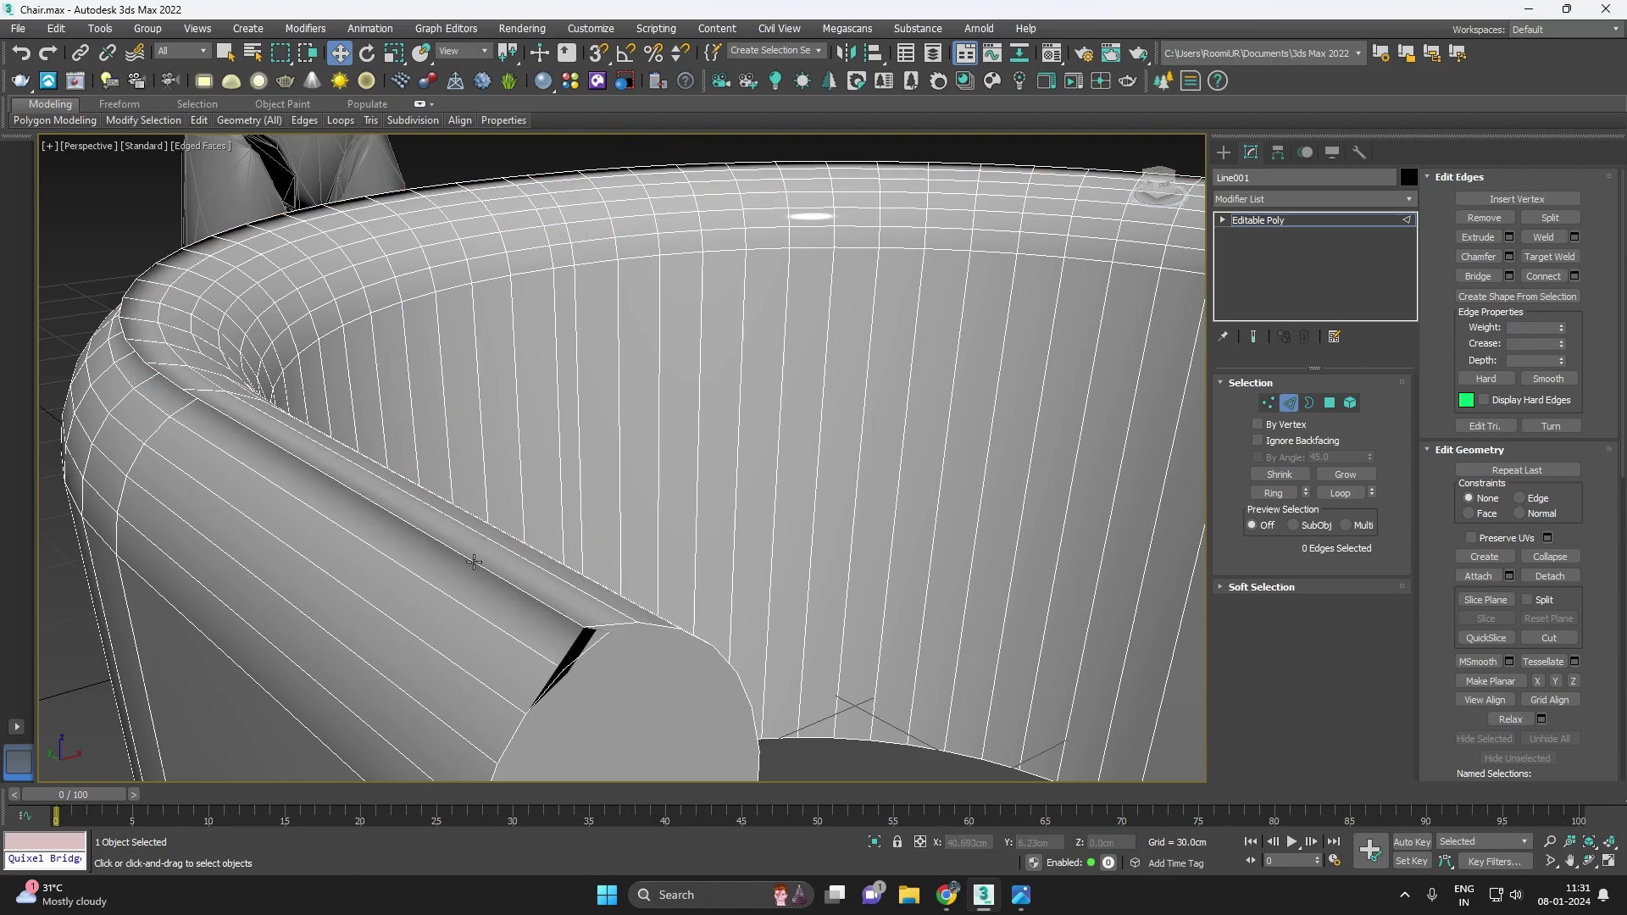
key("ctrl+z")
key("ctrl+BackSpace")
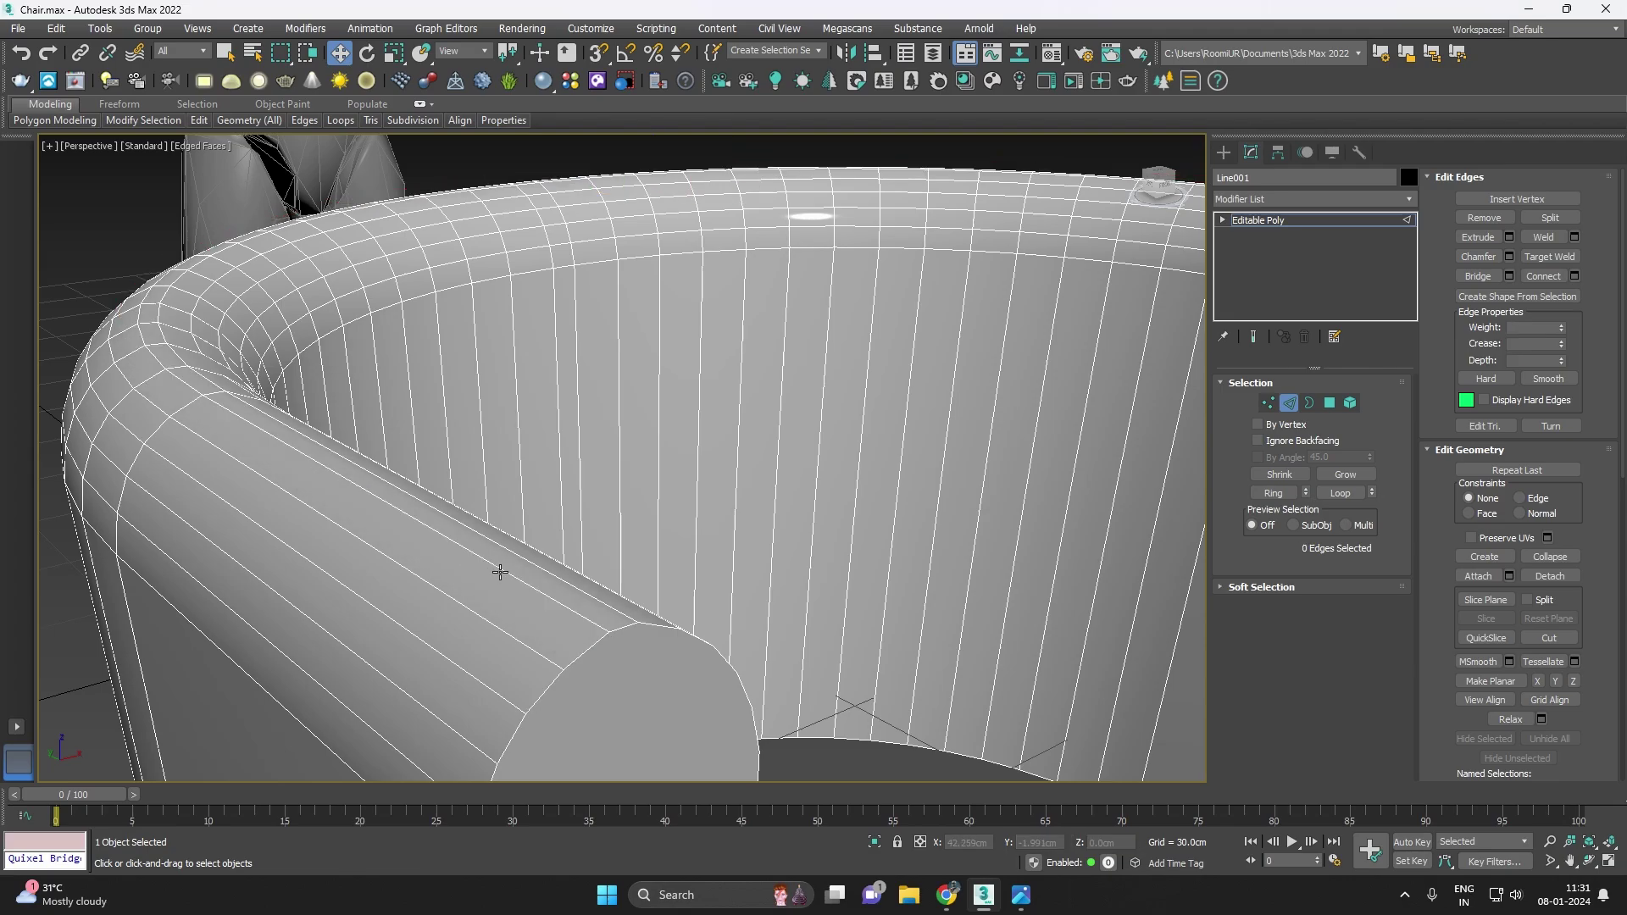
double_click(494, 573)
key("ctrl+z")
key("ctrl+z")
- Nudge the selected rim edges slightly and zoom out to view the whole chair
mouse_move(495, 573)
middle_mouse_down("alt")
mouse_move(571, 534)
mouse_move(589, 625)
mouse_move(572, 614)
middle_mouse_up("alt")
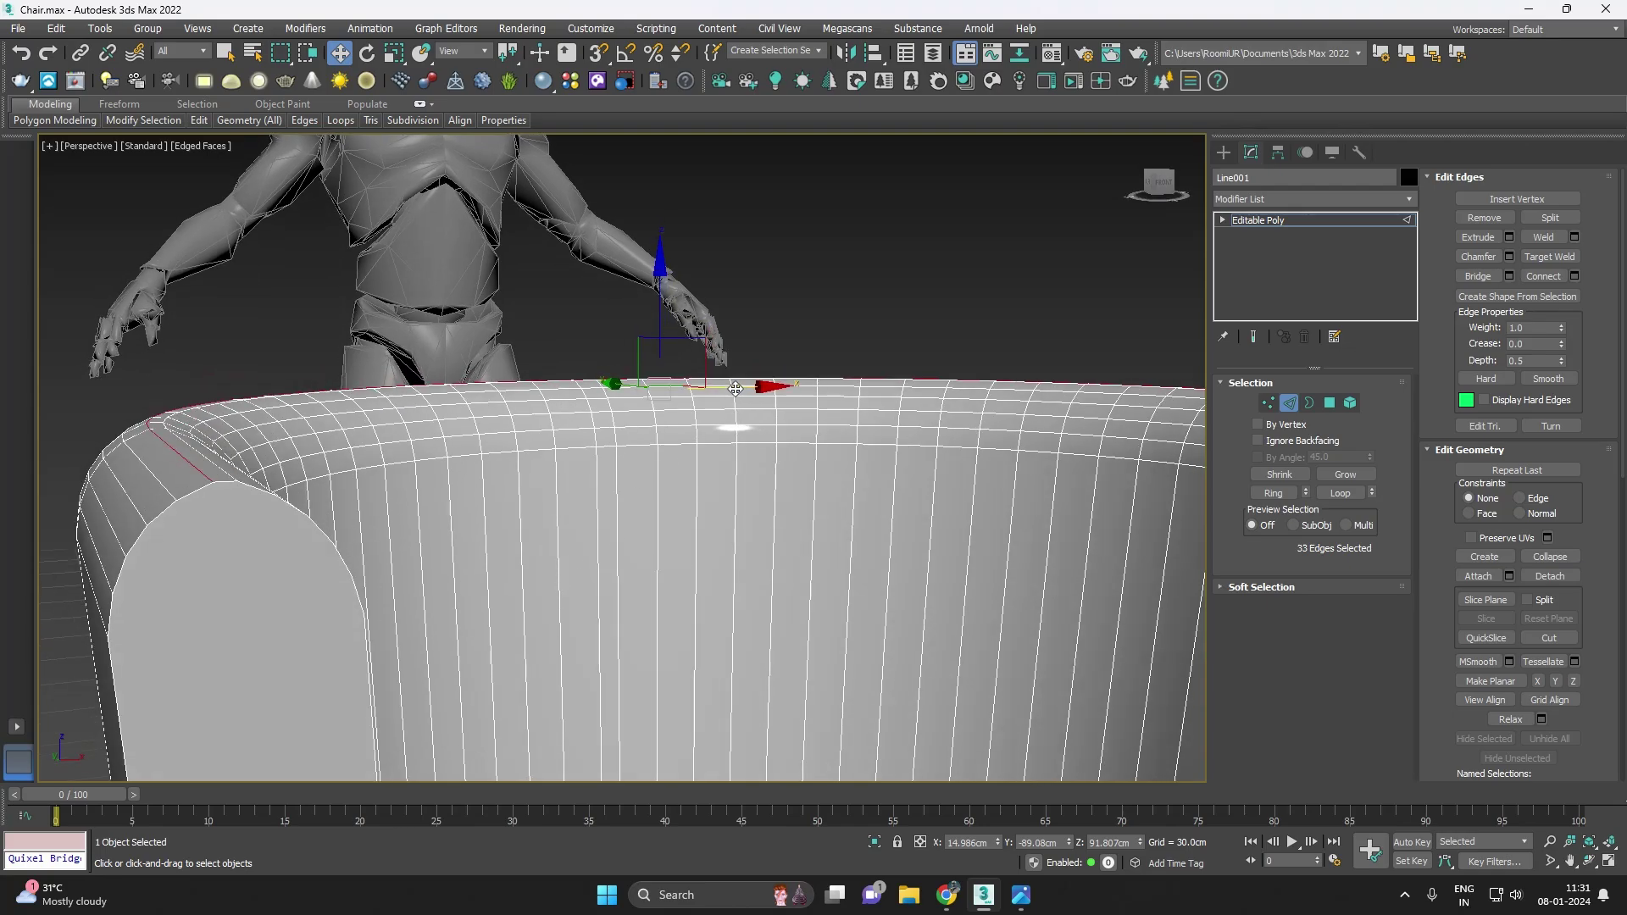
left_click_drag(736, 389, 722, 387)
left_click_drag(657, 305, 652, 307)
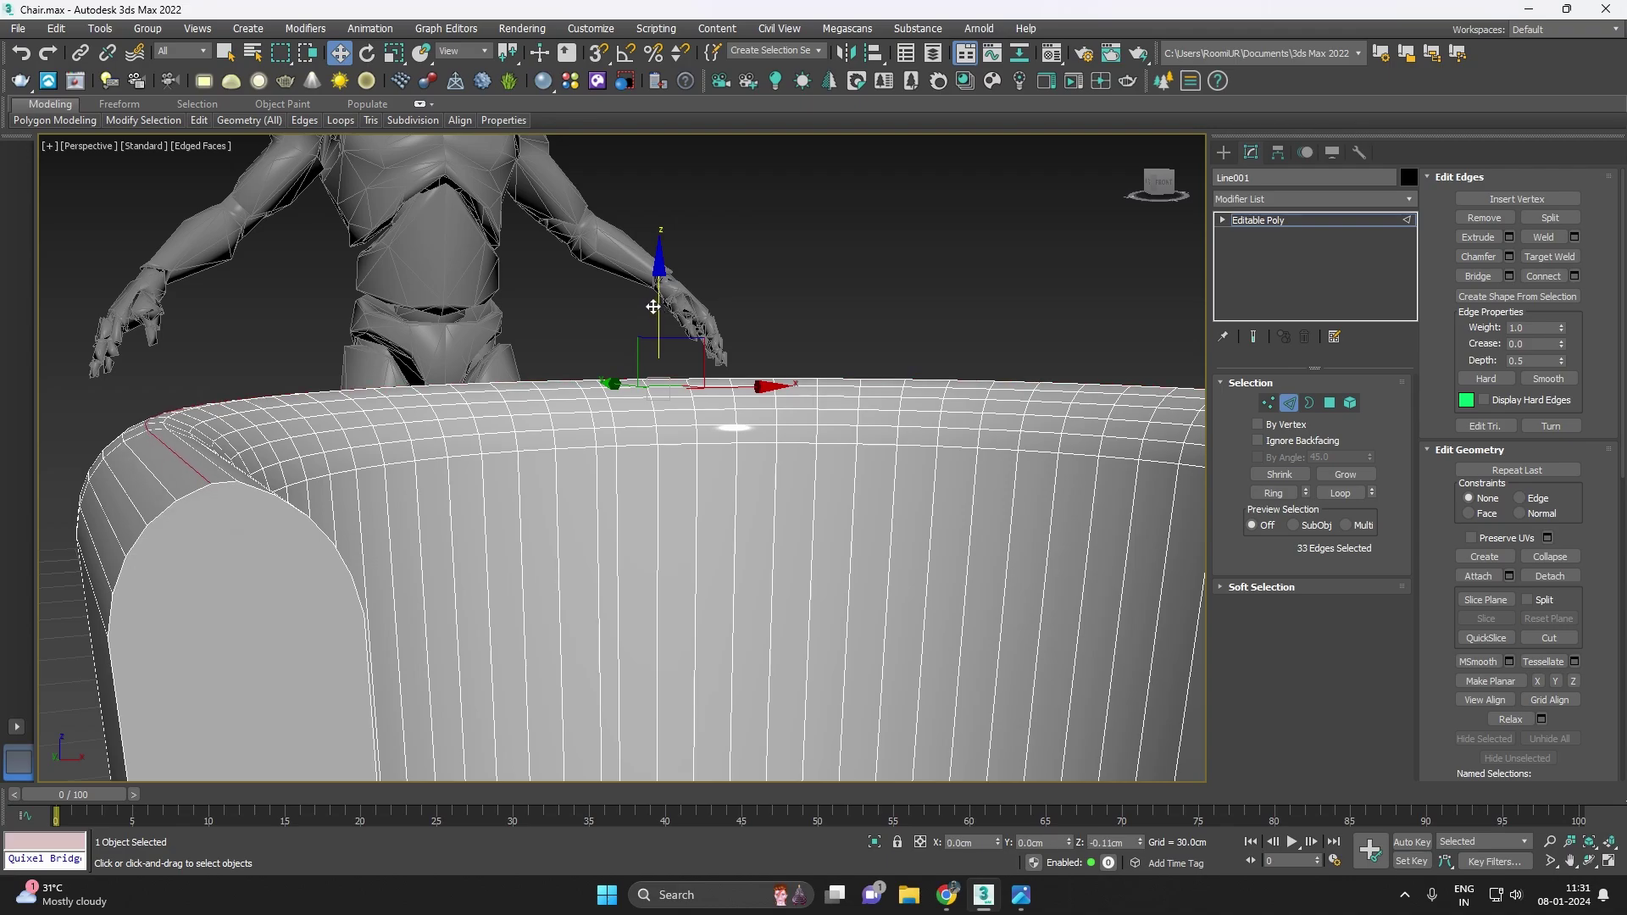
scroll(652, 306, "down", 3)
scroll(652, 306, "down", 2)
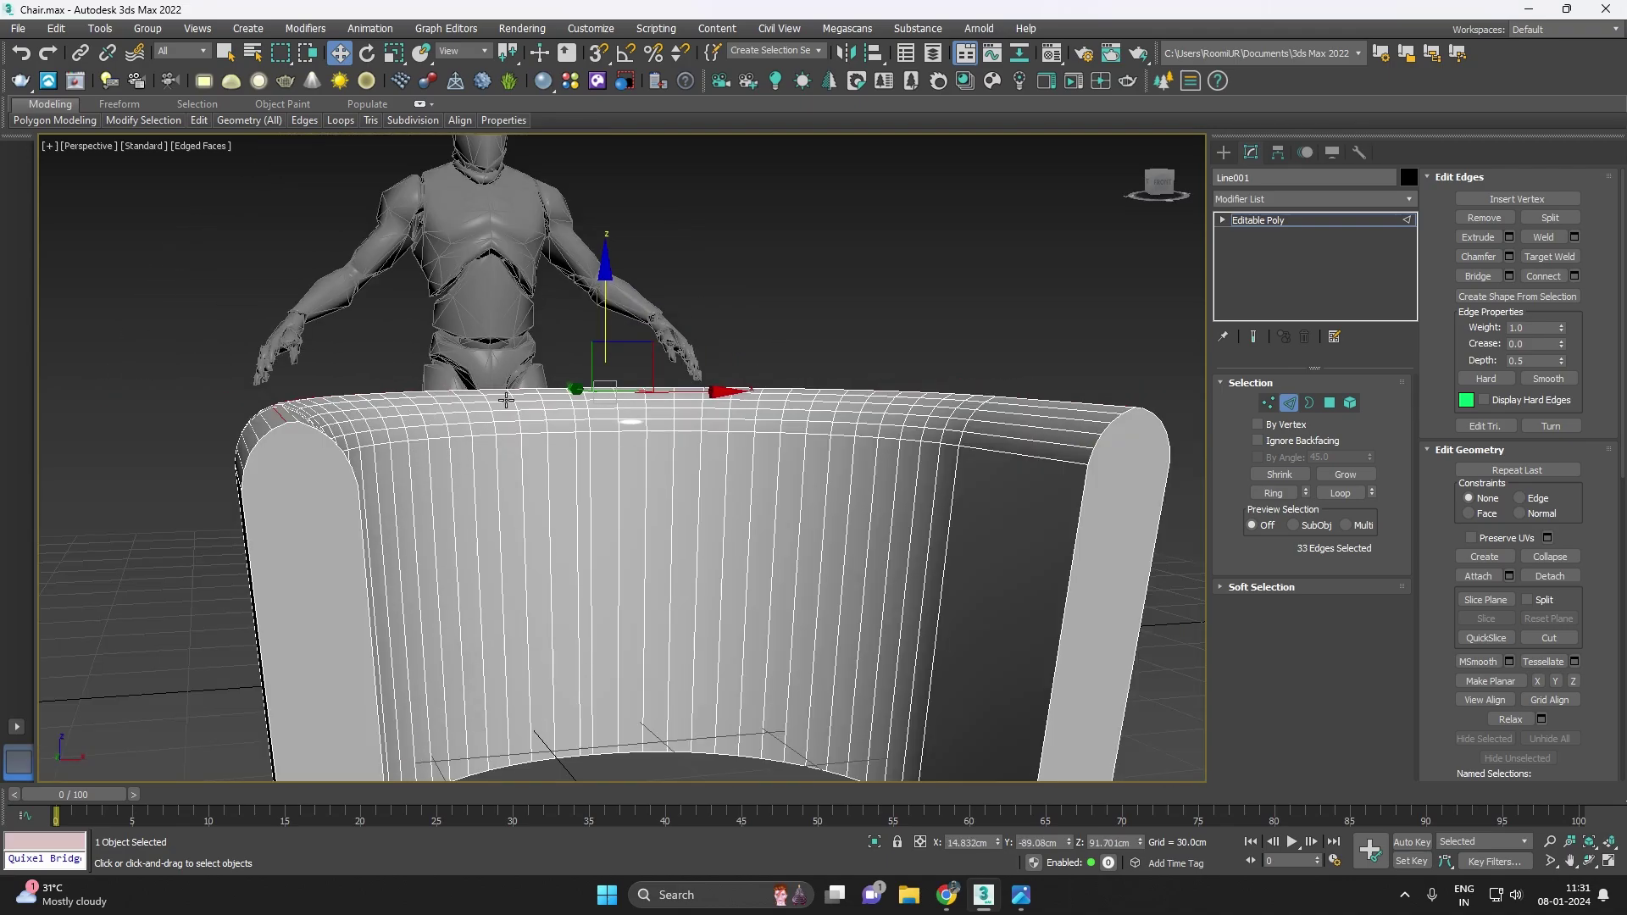
mouse_move(652, 306)
middle_mouse_down("alt")
mouse_move(544, 426)
mouse_move(586, 532)
mouse_move(680, 444)
middle_mouse_up("alt")
scroll(544, 426, "down", 3)
scroll(585, 533, "down", 2)
scroll(598, 519, "up", 2)
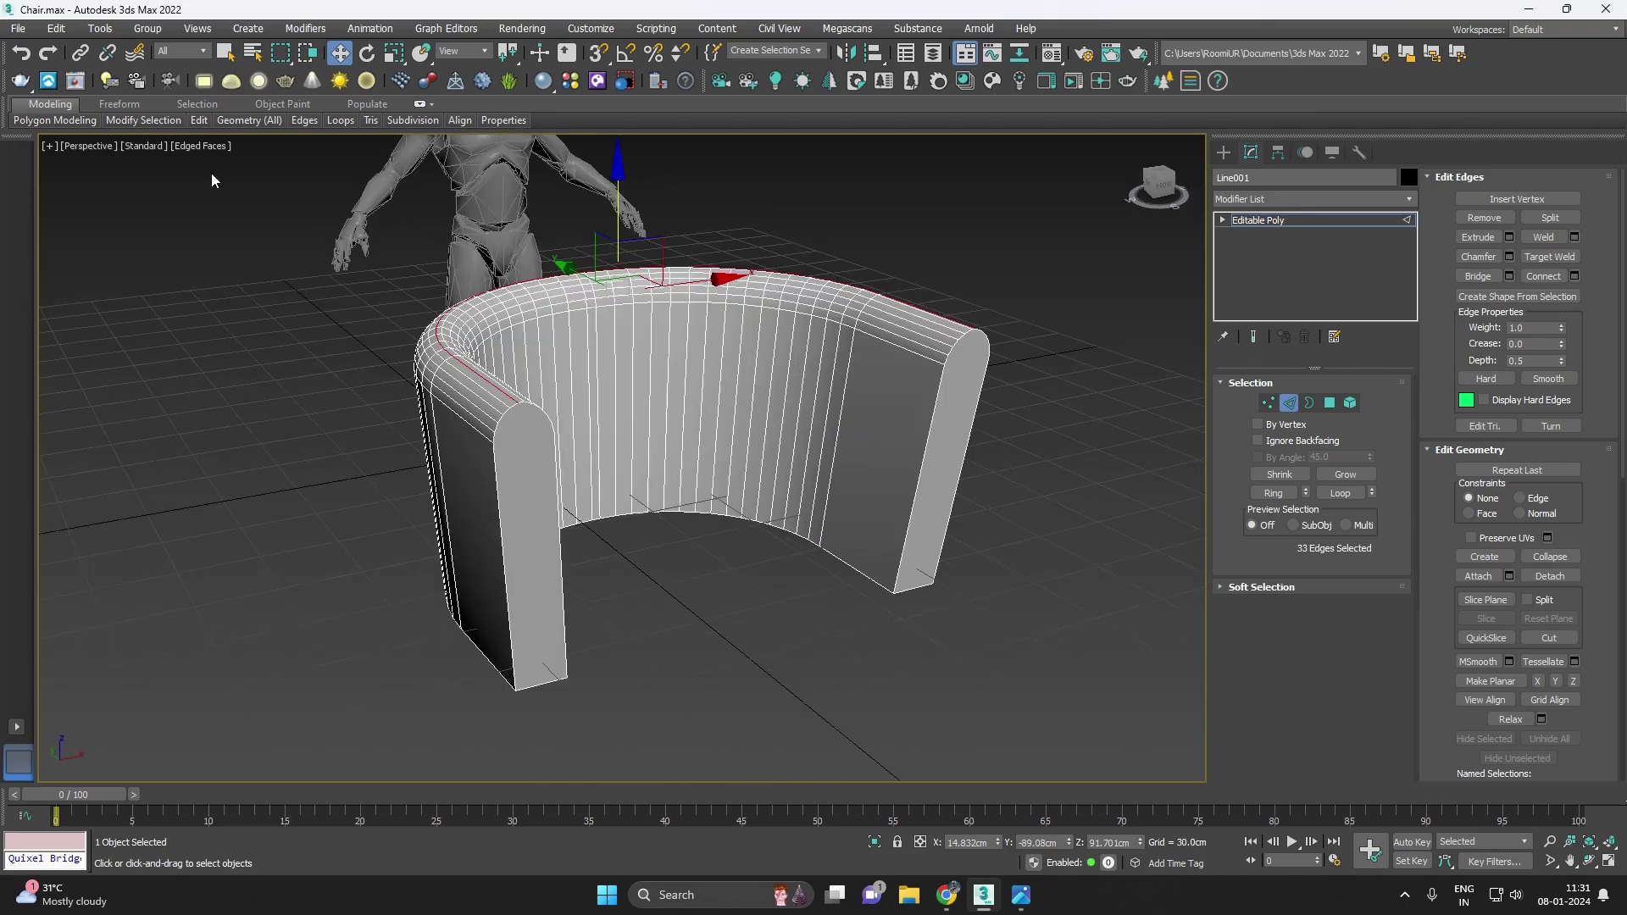
- Connect the 68 vertical edges around the chair body with a new horizontal edge loop
left_click(199, 120)
left_click(337, 161)
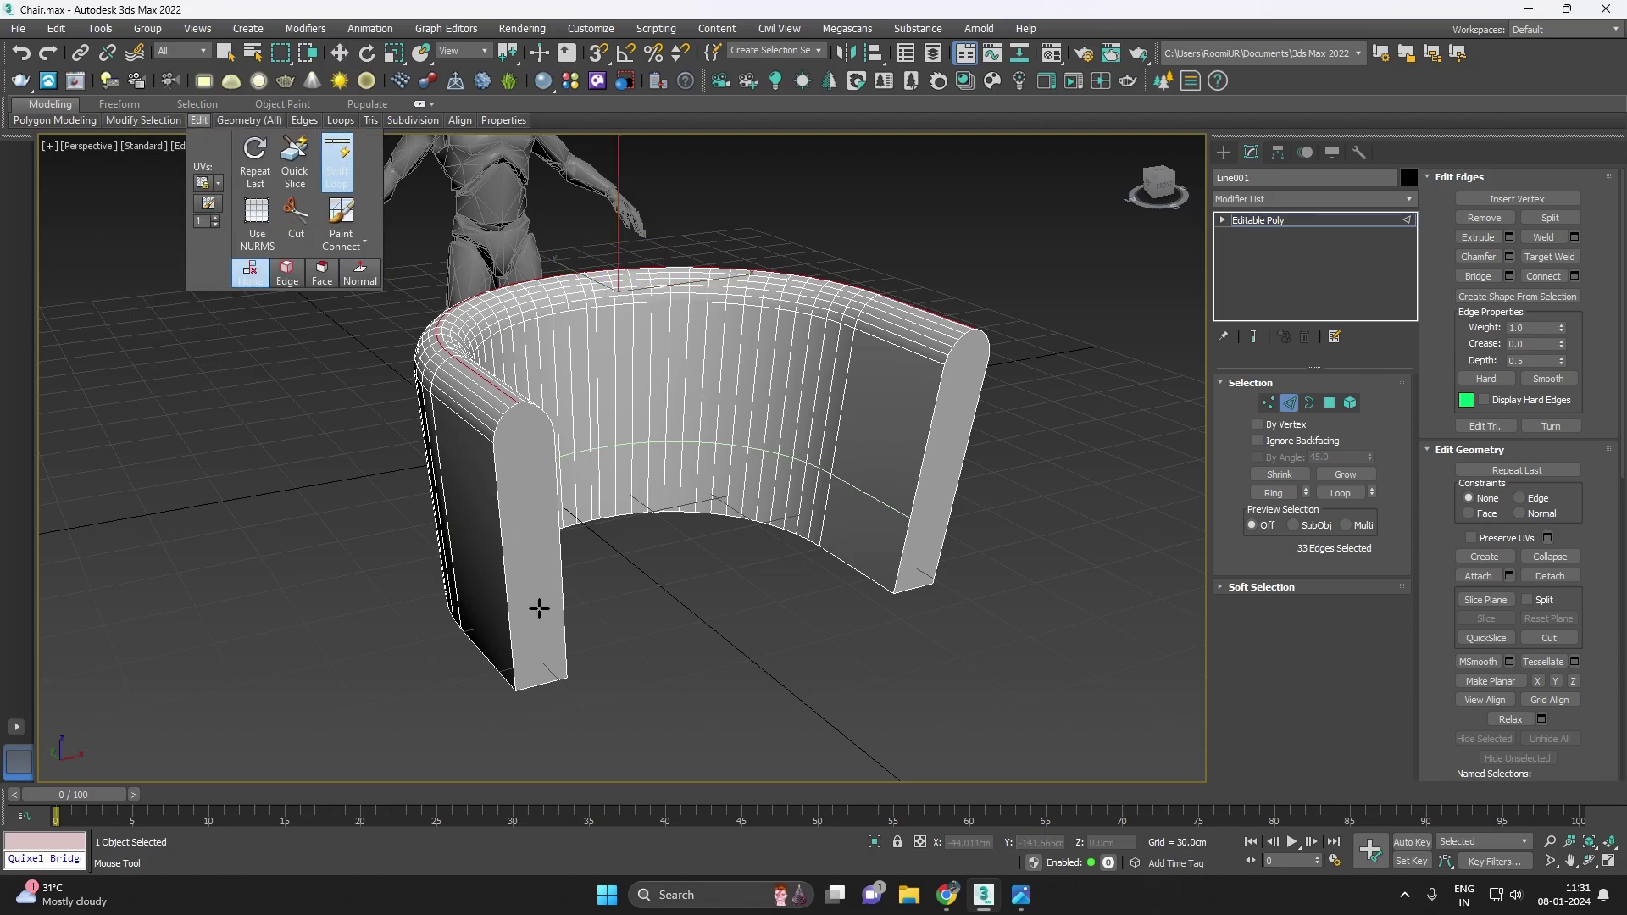
key("w")
middle_click_drag(526, 654, 1263, 447, "alt")
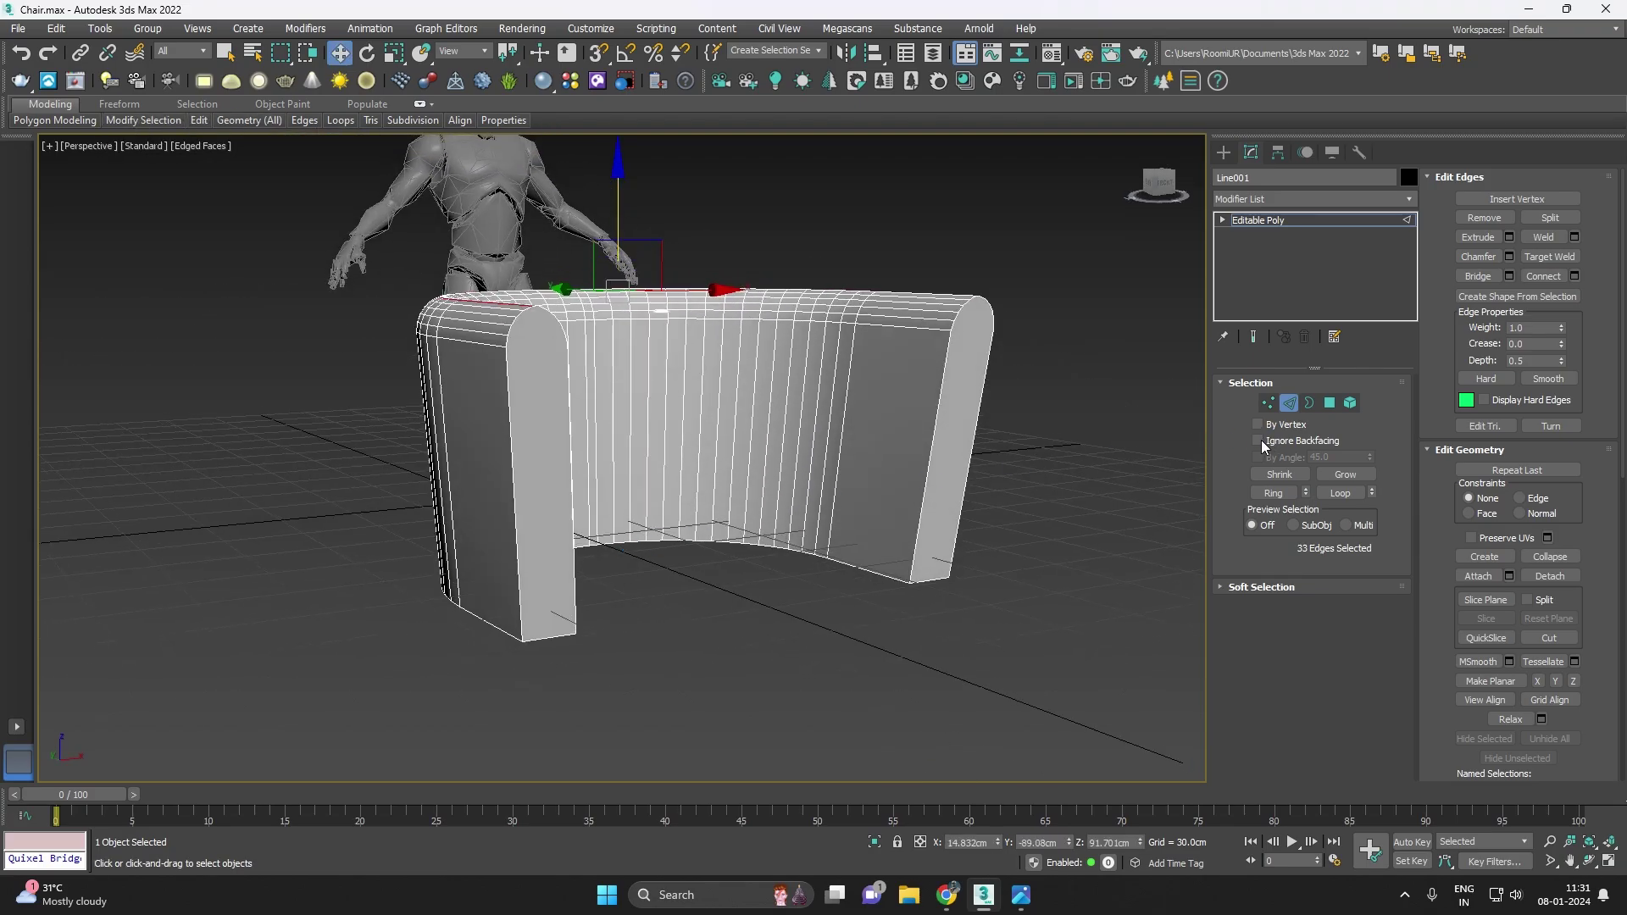
left_click_drag(1076, 473, 693, 497)
left_click_drag(237, 507, 239, 507)
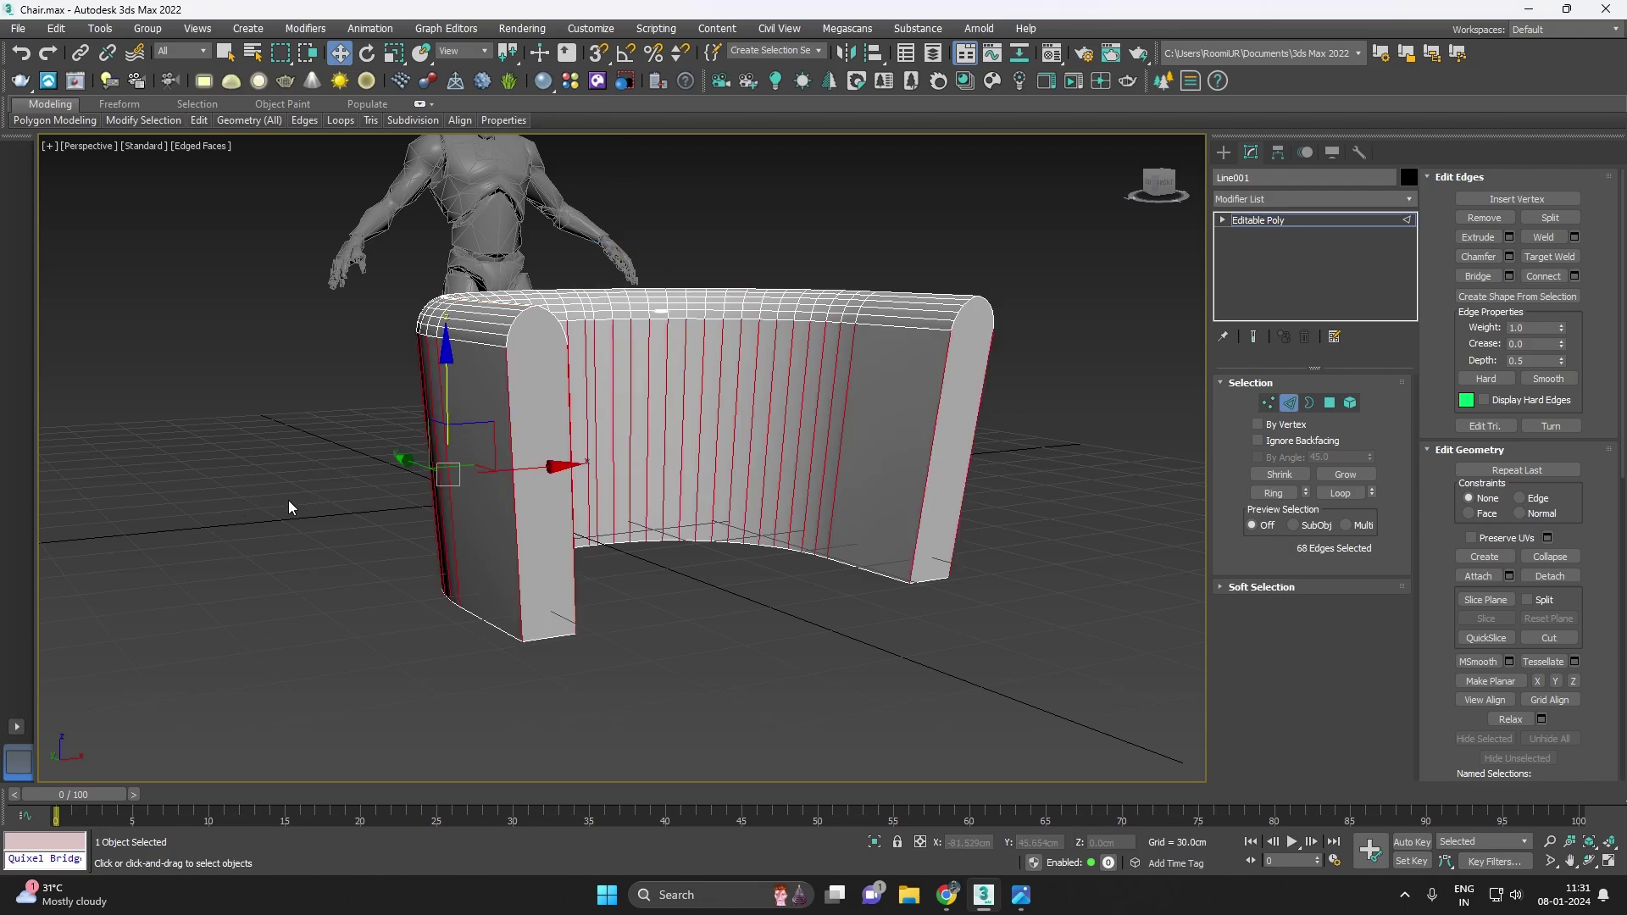
left_click(1574, 277)
left_click(983, 462)
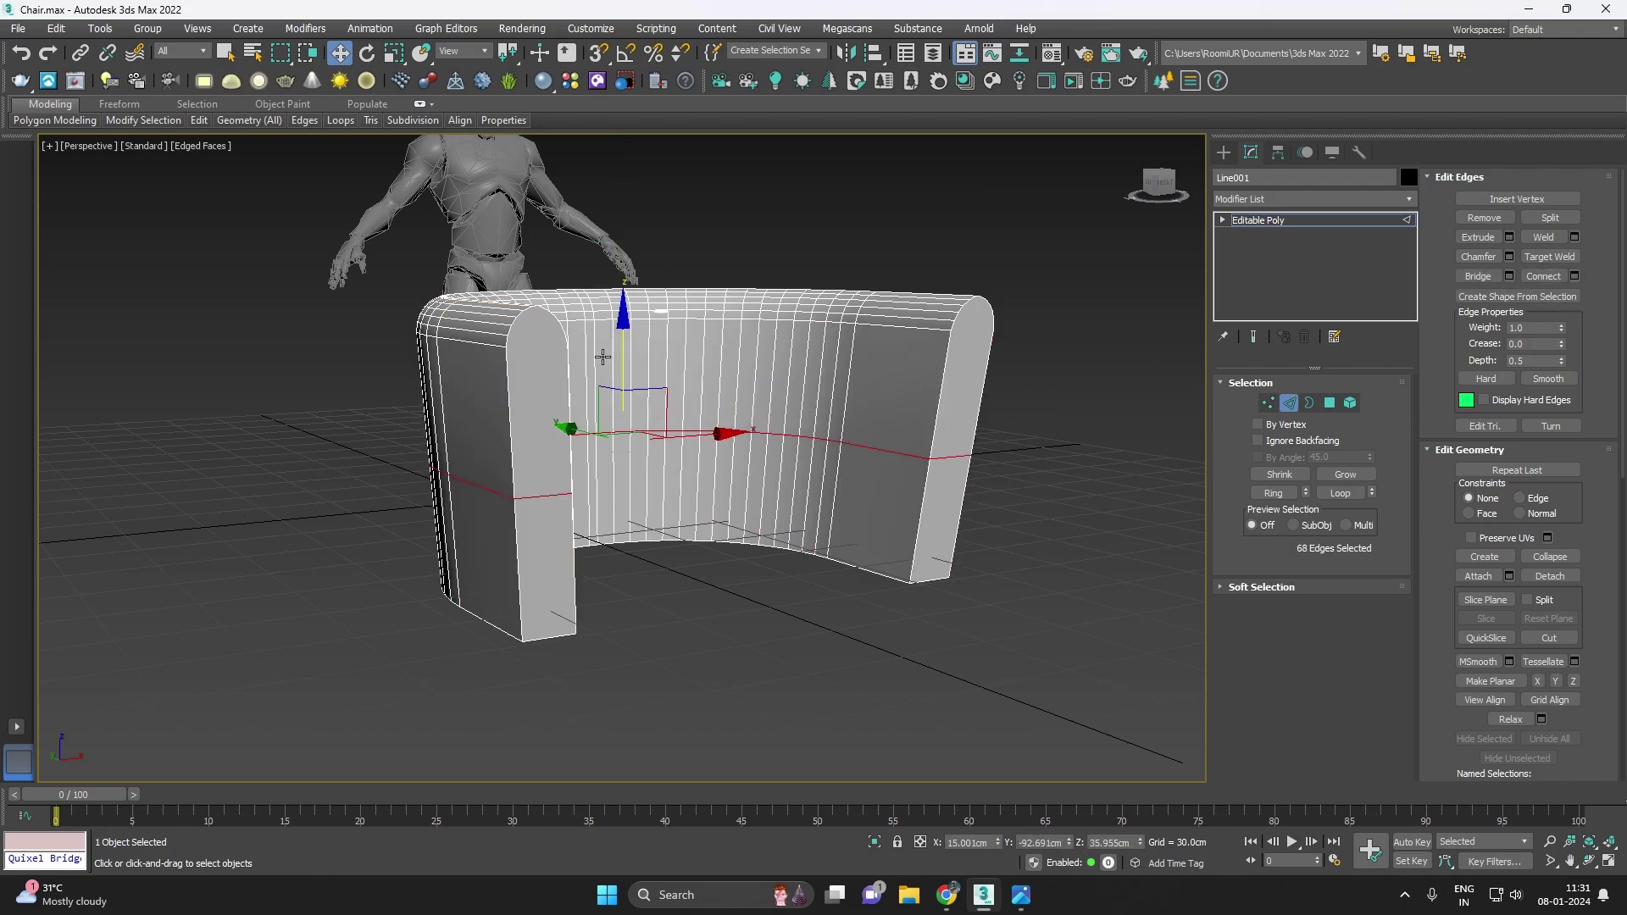
- Move the new loop about 20.6 cm down and scale it to 104%
left_click_drag(619, 345, 644, 398)
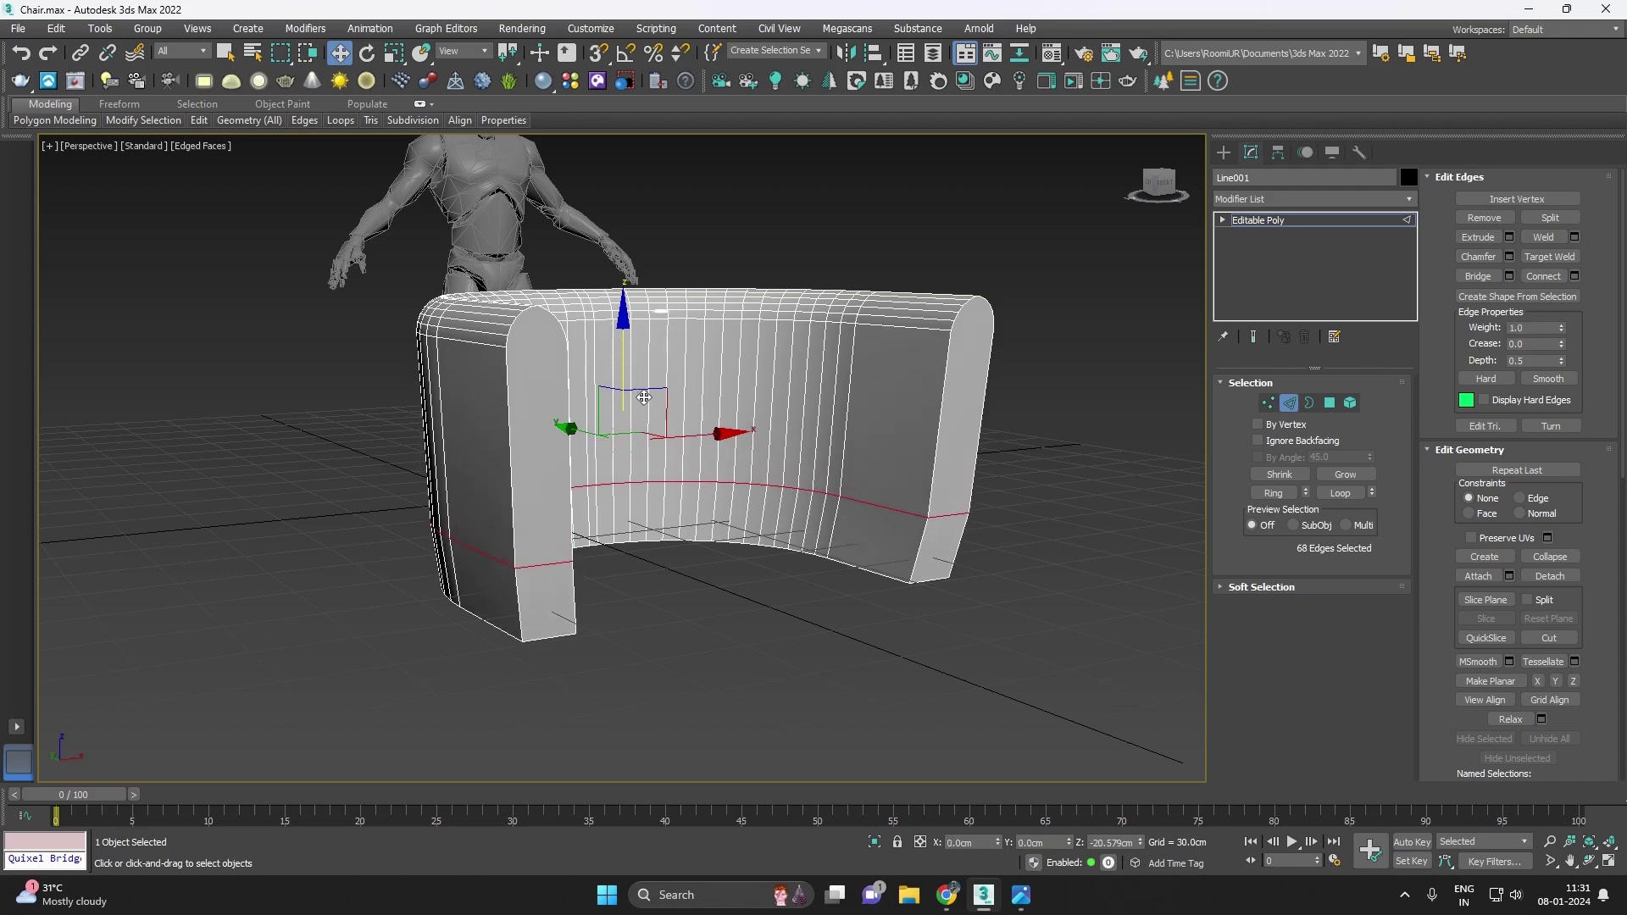
key("r")
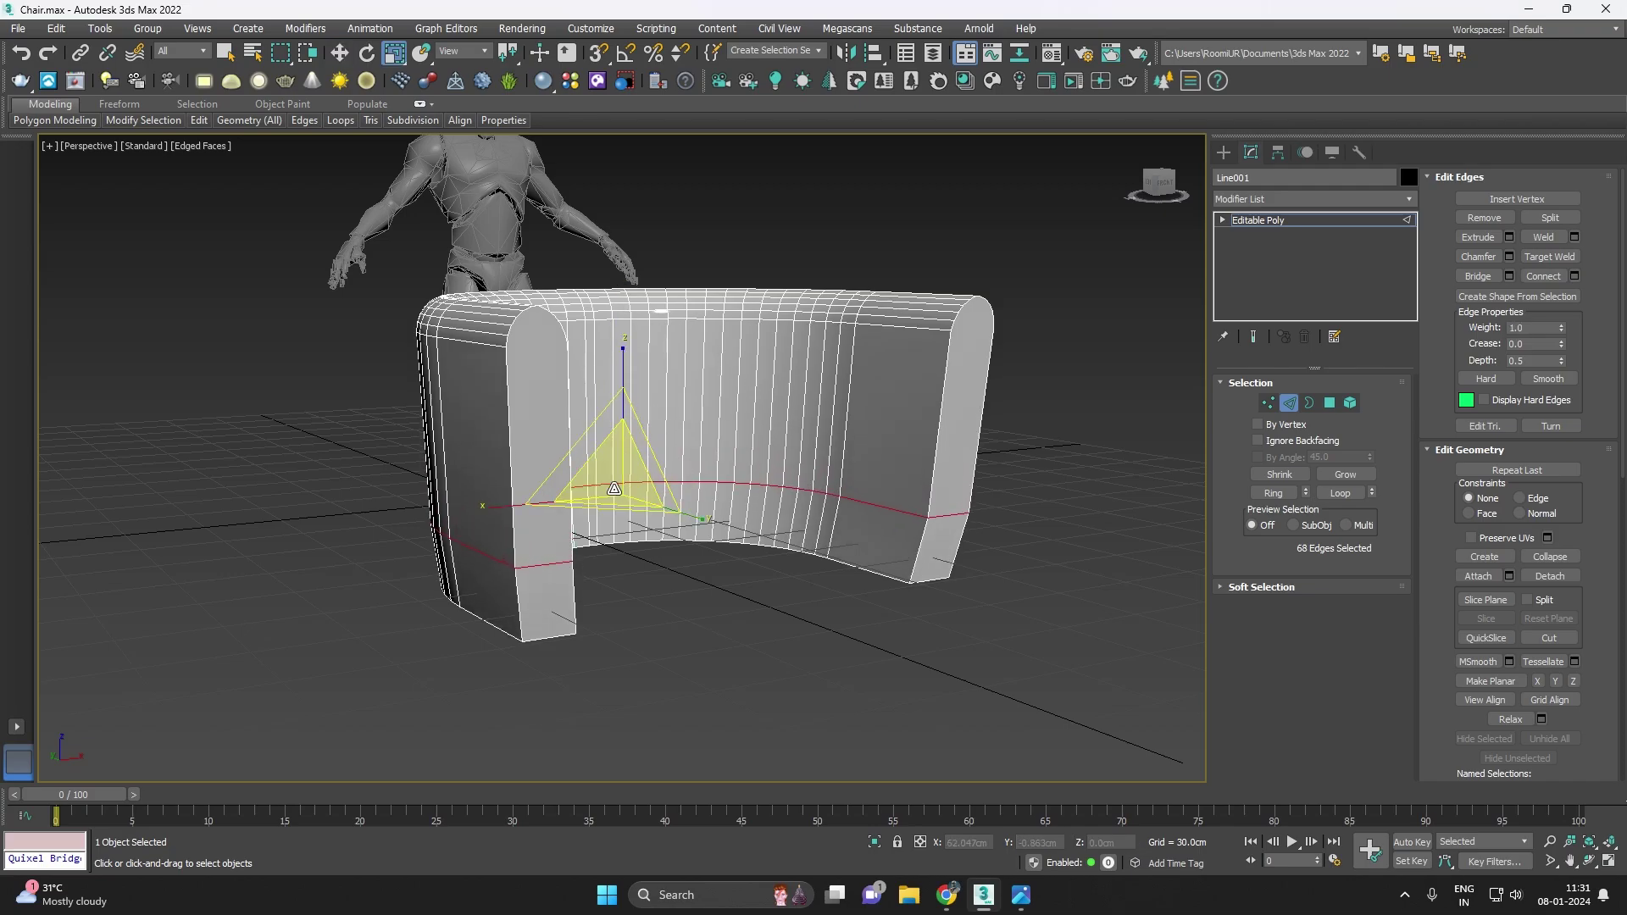
left_click_drag(614, 489, 626, 496)
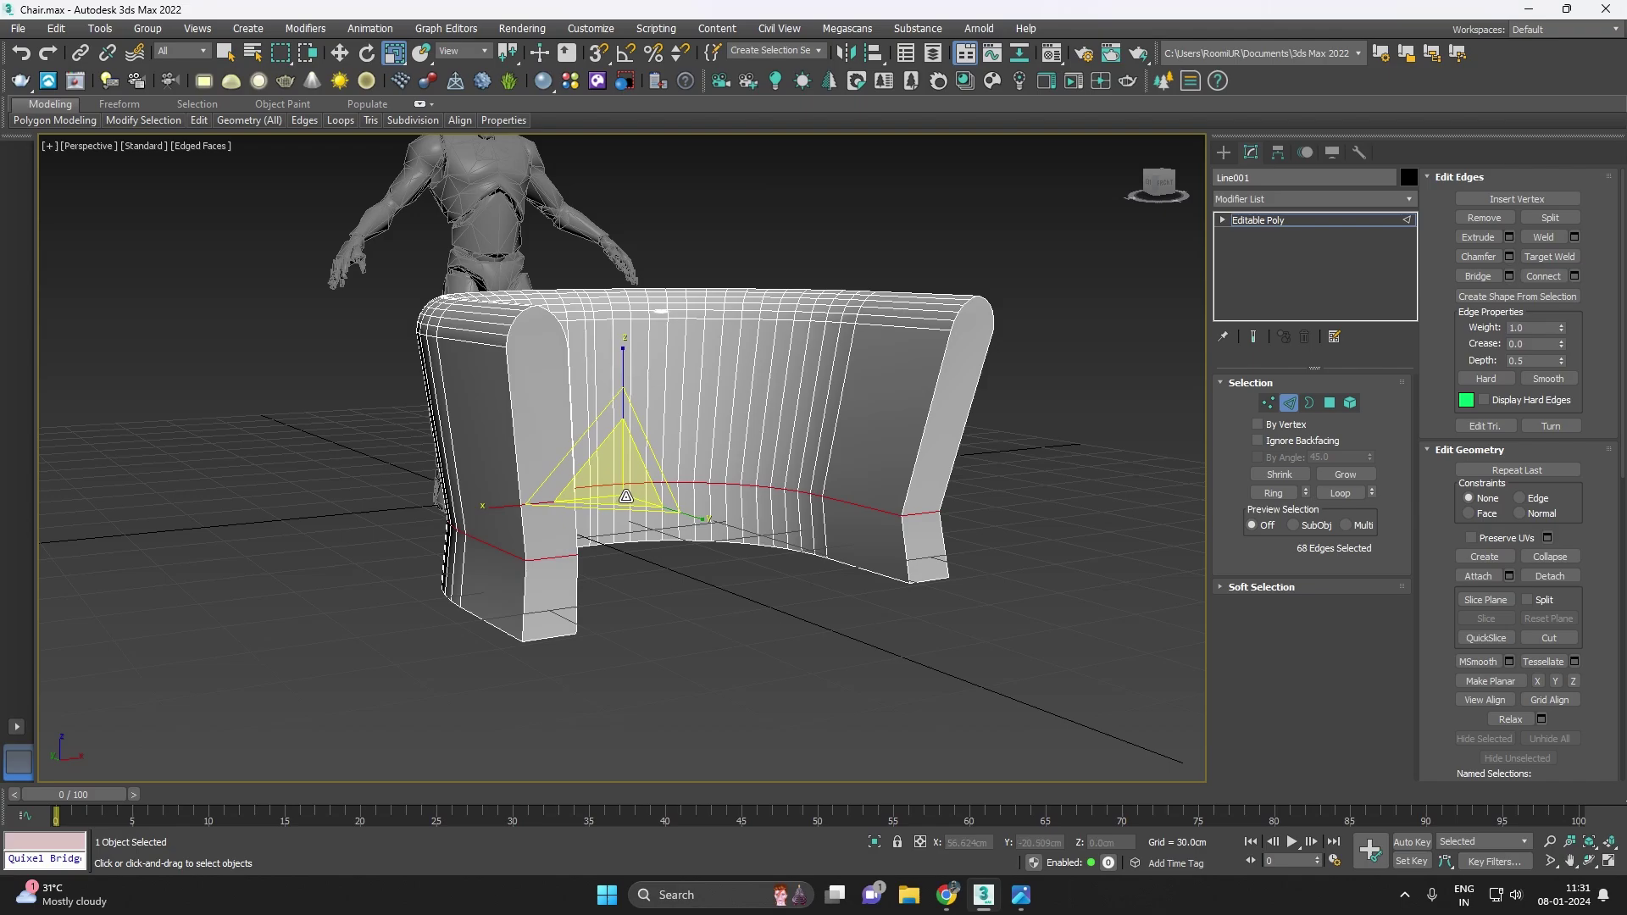
middle_click_drag(626, 495, 653, 476, "alt")
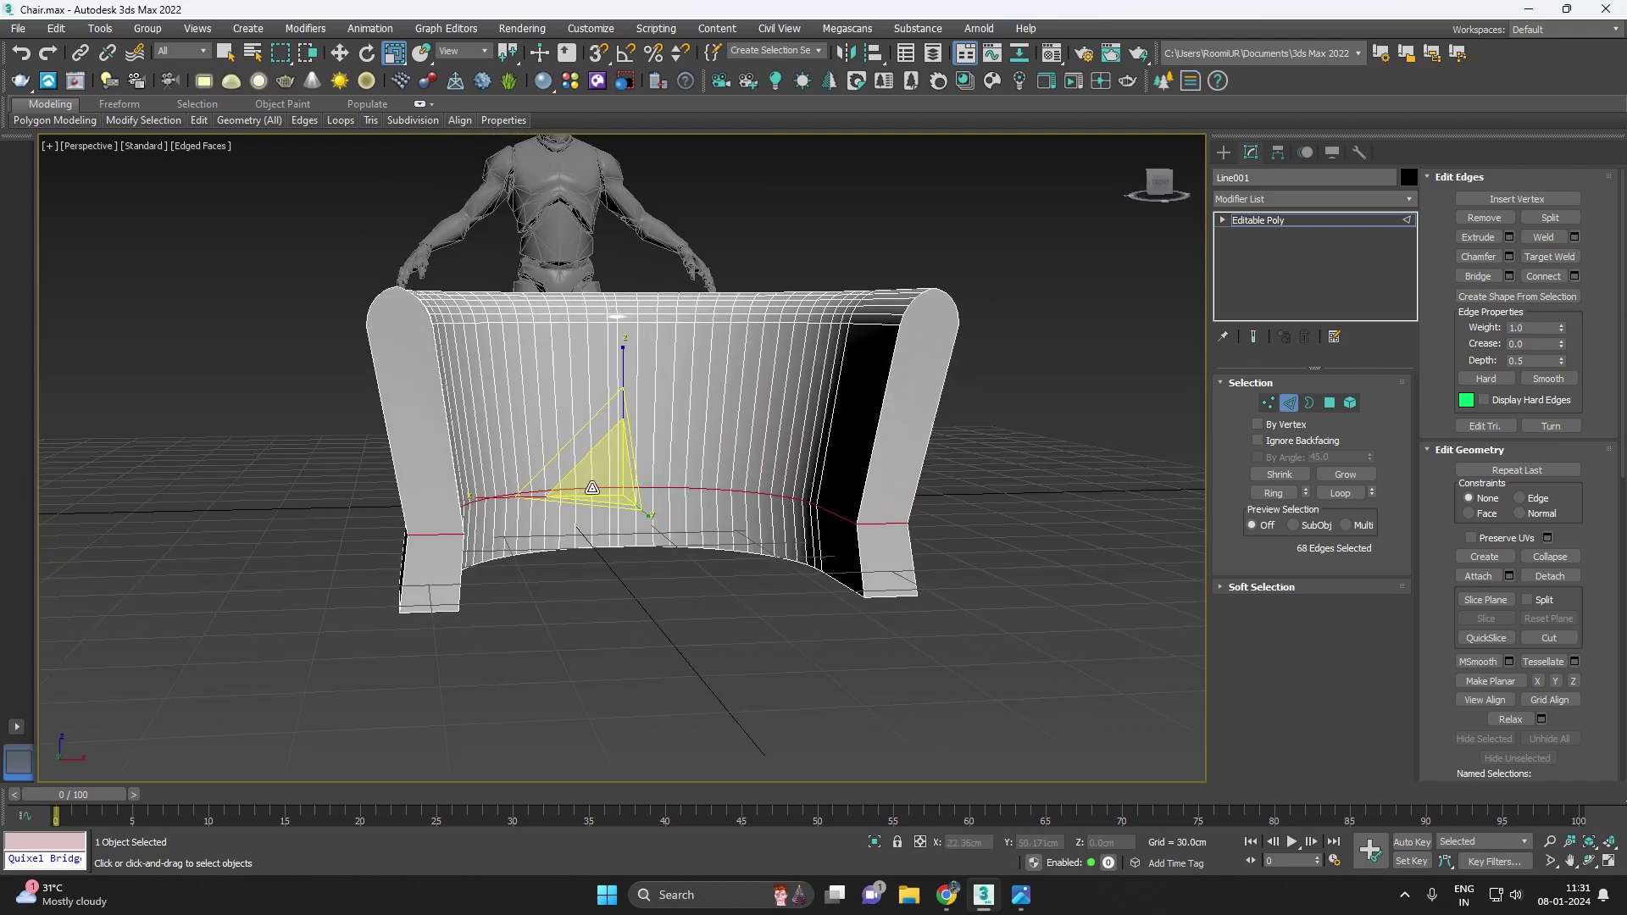
left_click_drag(591, 489, 592, 485)
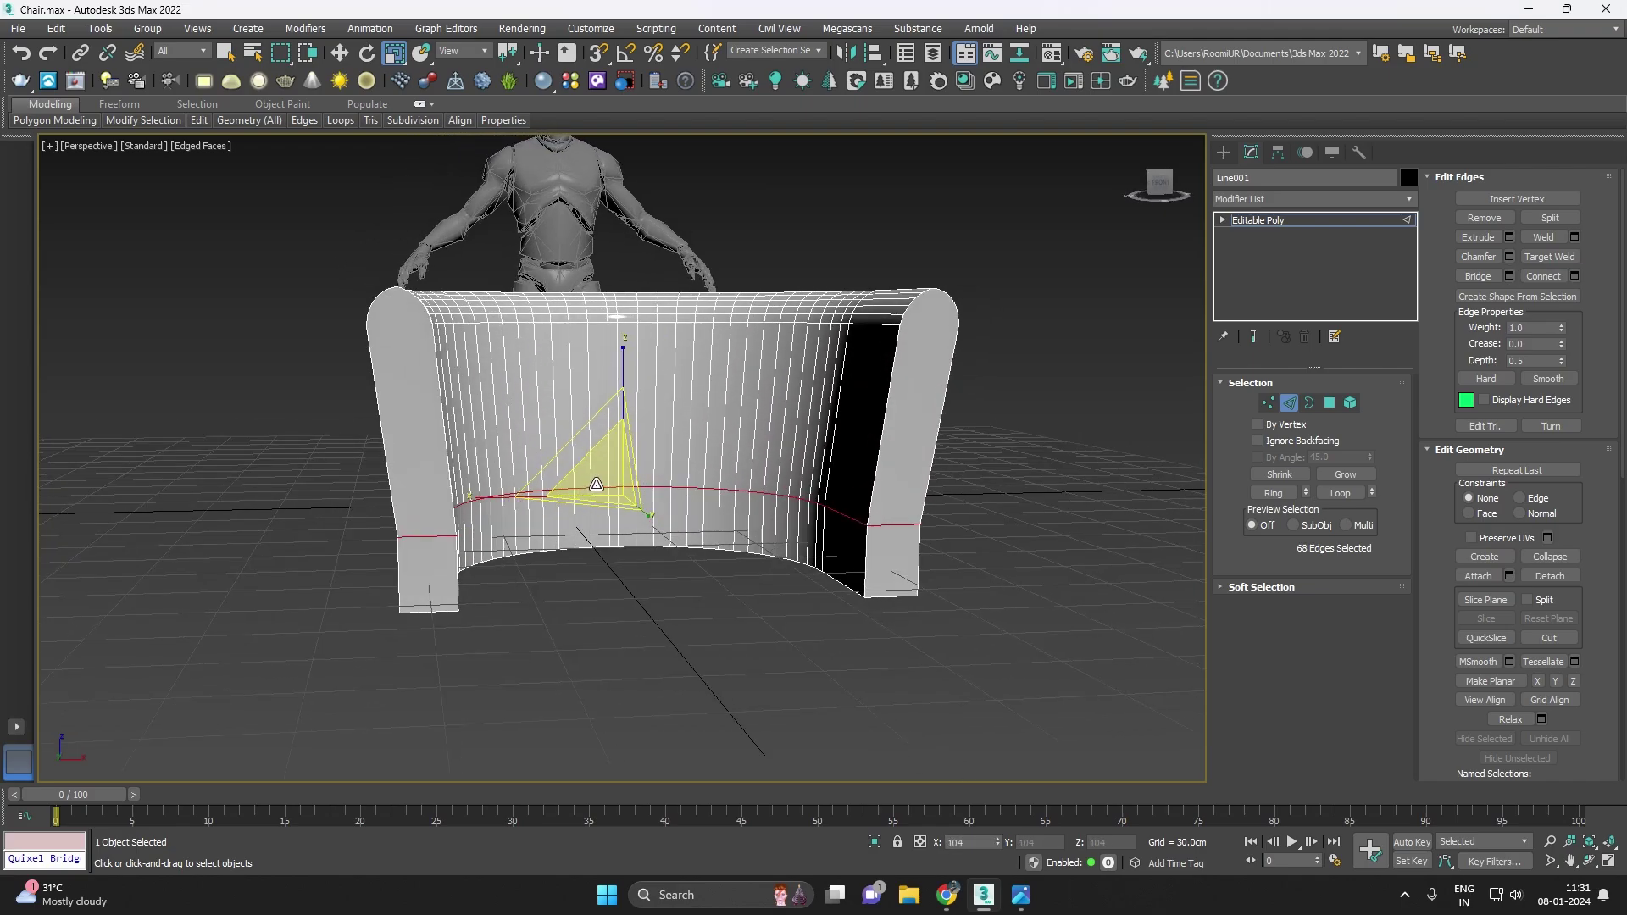
- Chamfer the 68 selected edges by 29.38 cm with 3 segments
key("w")
mouse_move(597, 485)
middle_mouse_down("alt")
mouse_move(918, 458)
mouse_move(1191, 494)
middle_mouse_up("alt")
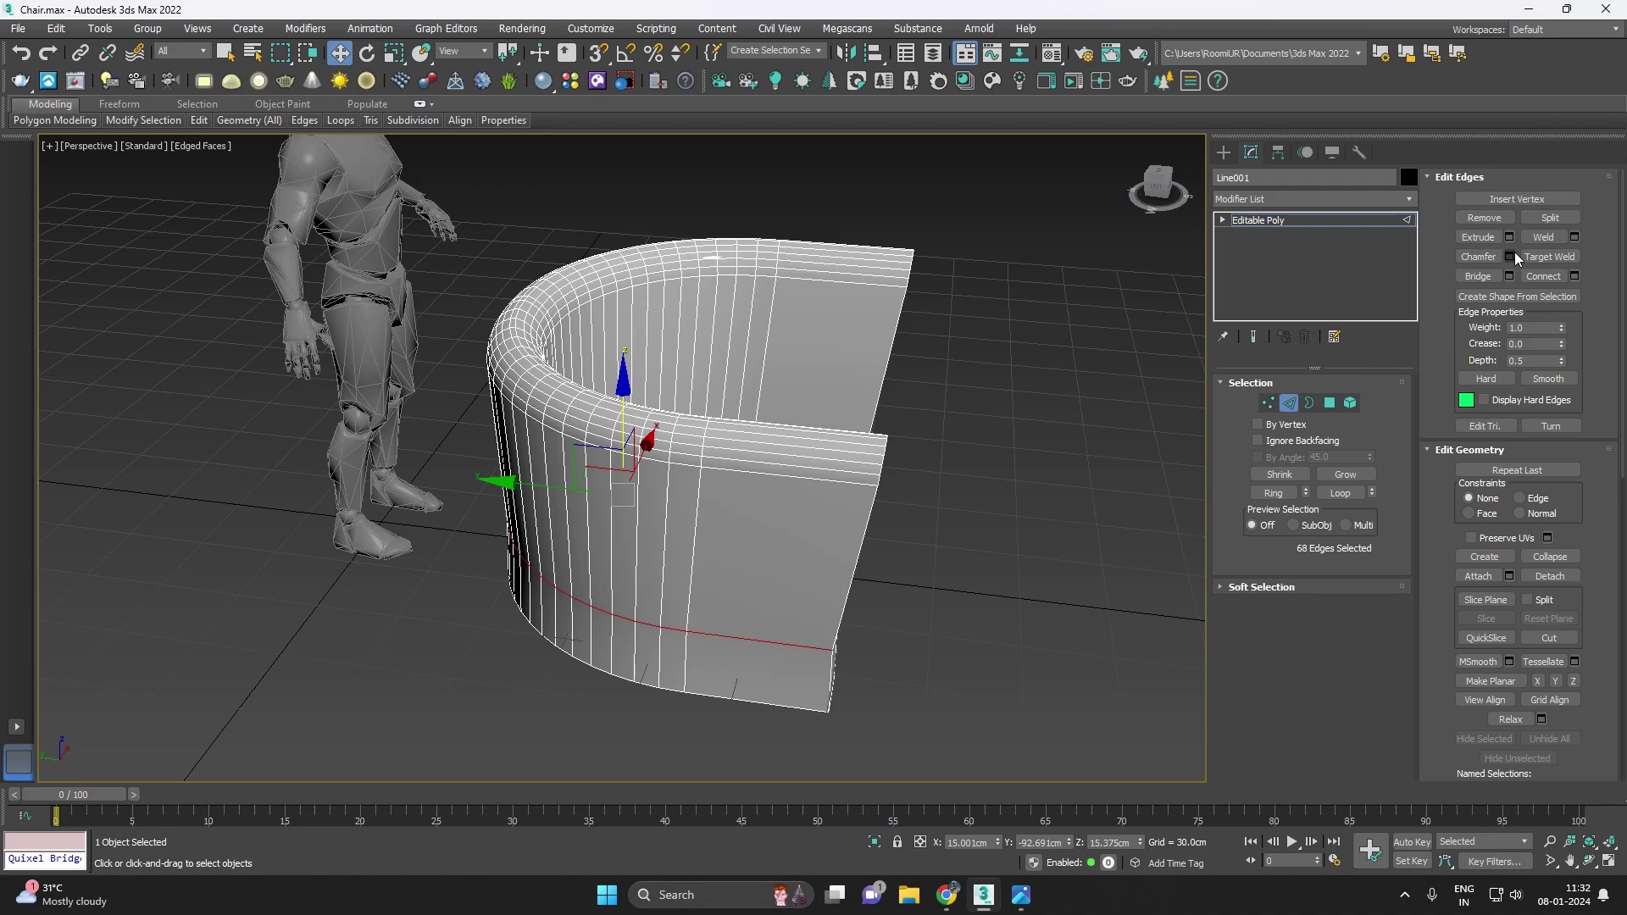
left_click(1509, 256)
middle_click_drag(763, 475, 975, 474, "alt")
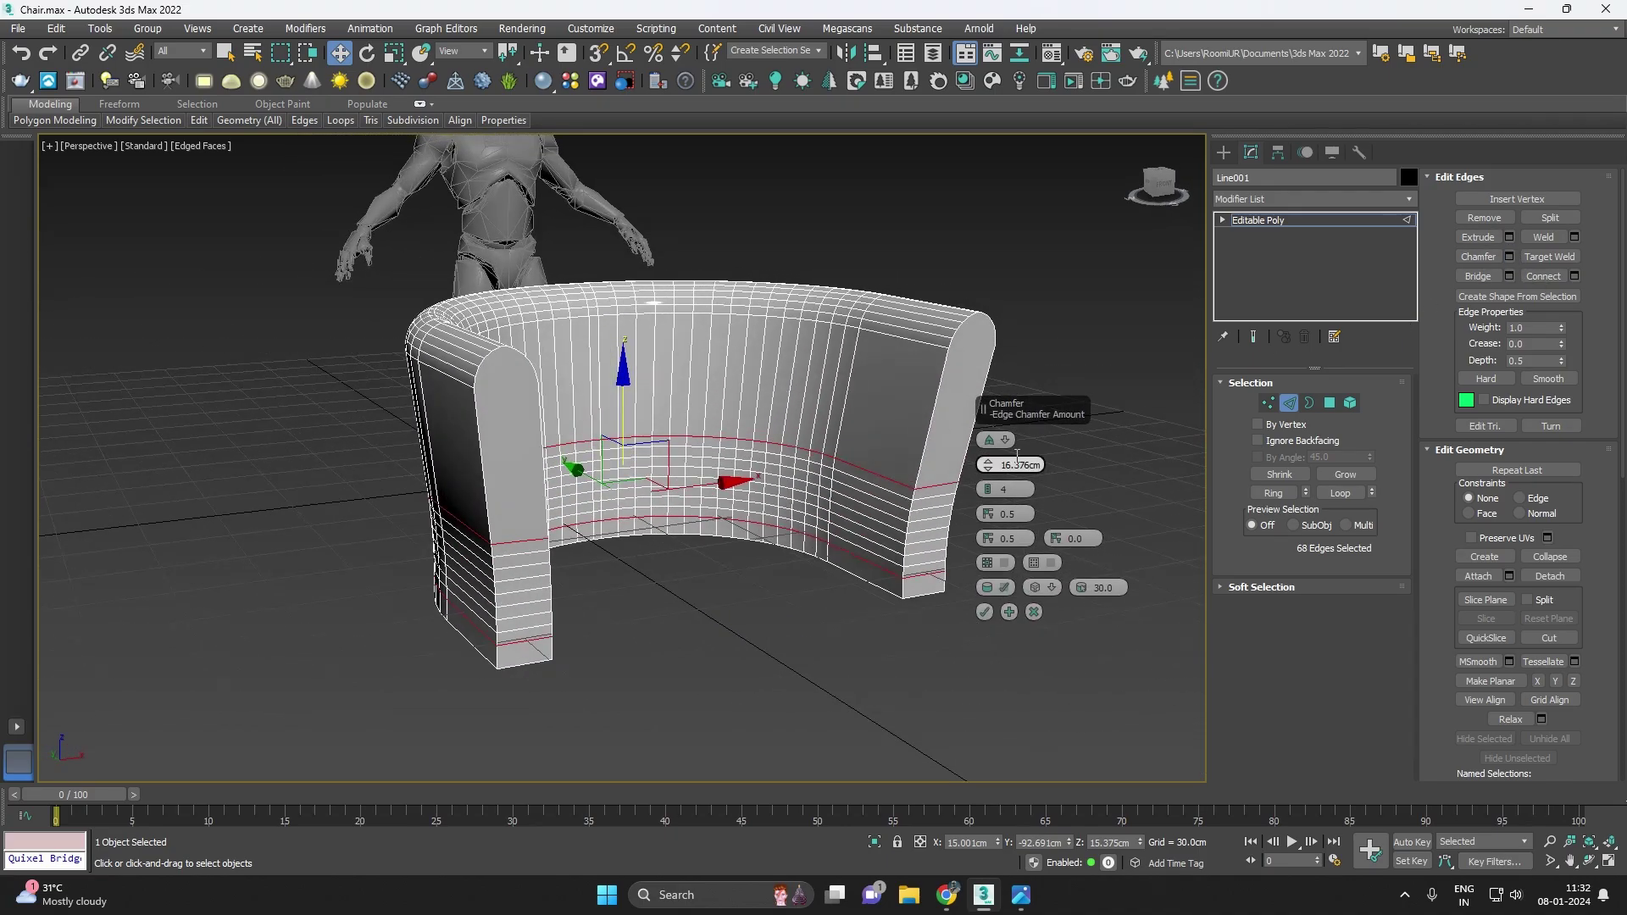
left_click_drag(990, 471, 946, 375)
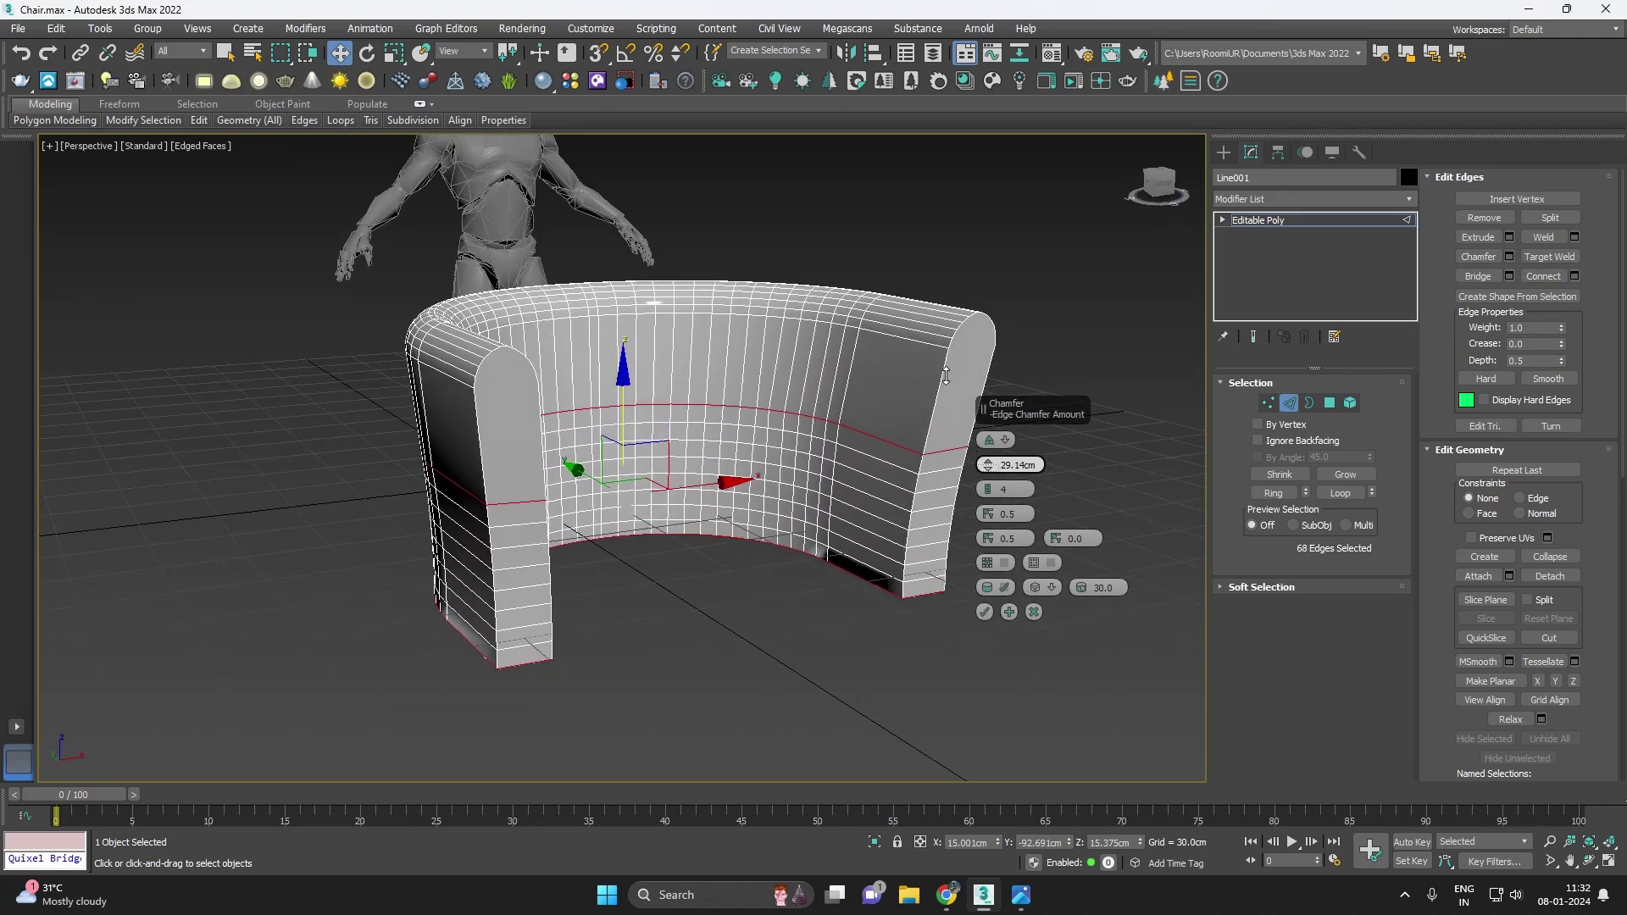
left_click(989, 492)
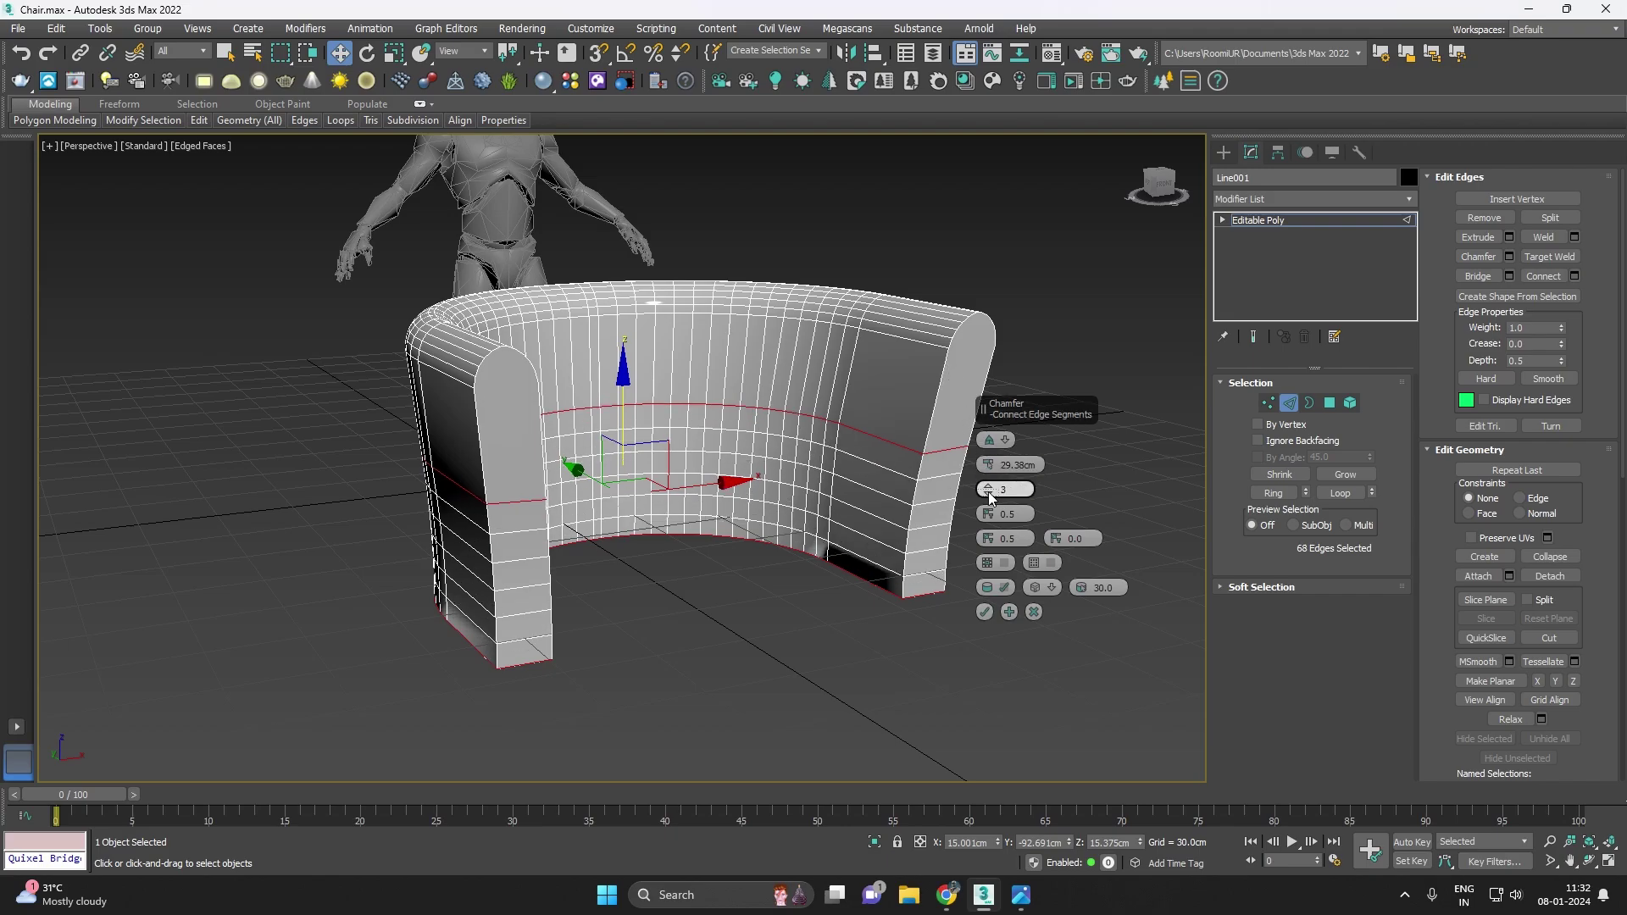
left_click(989, 490)
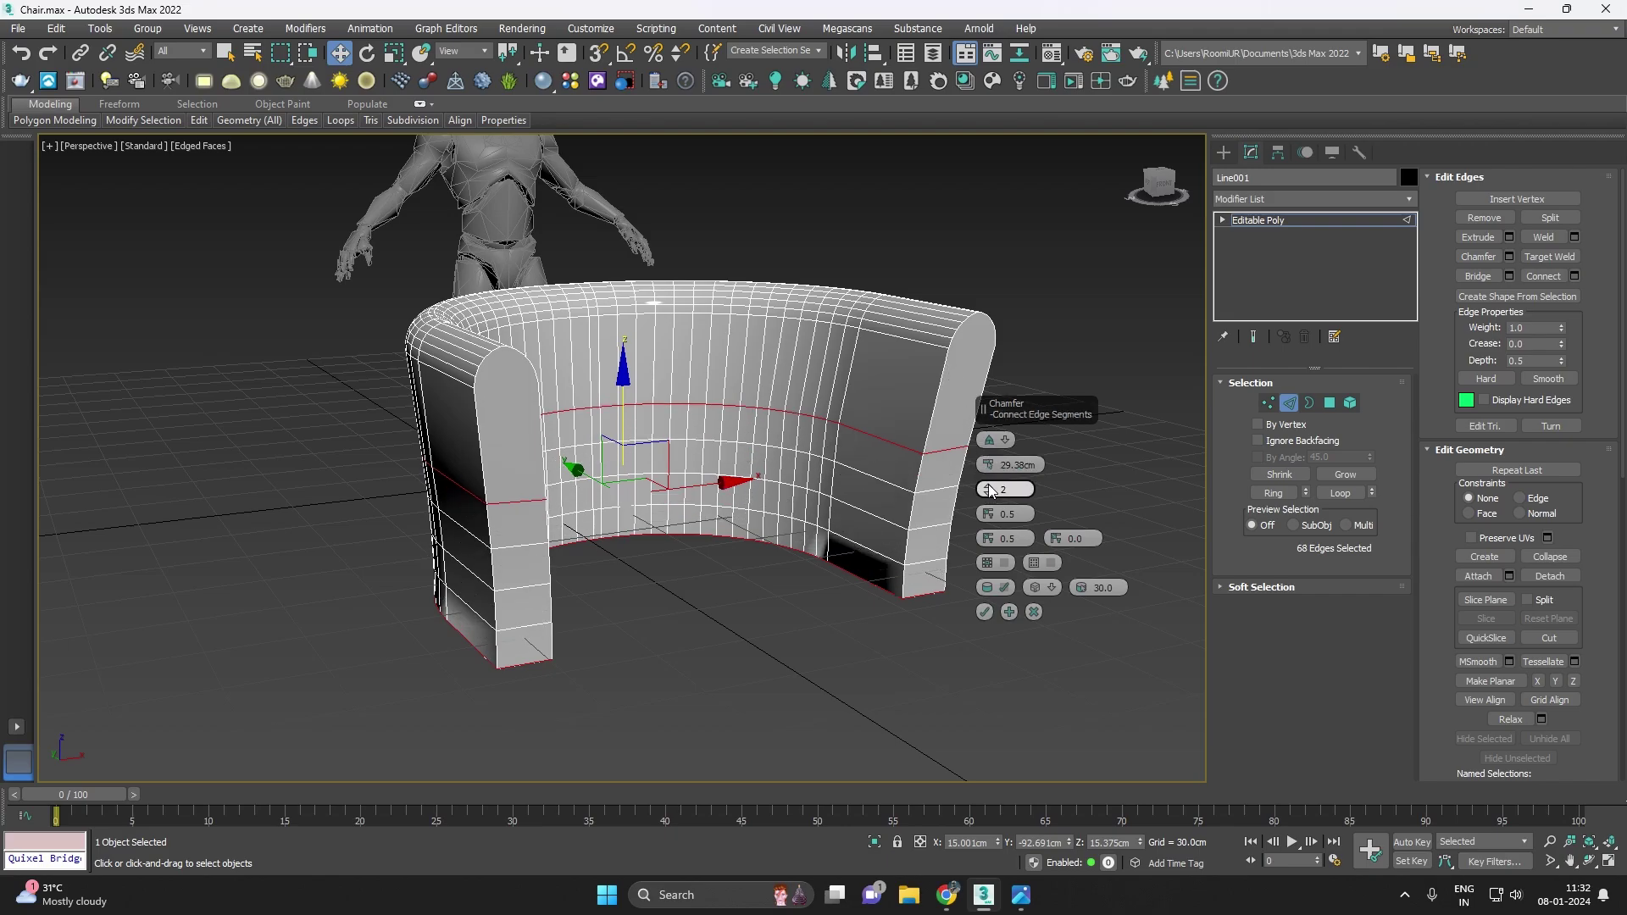
left_click(986, 612)
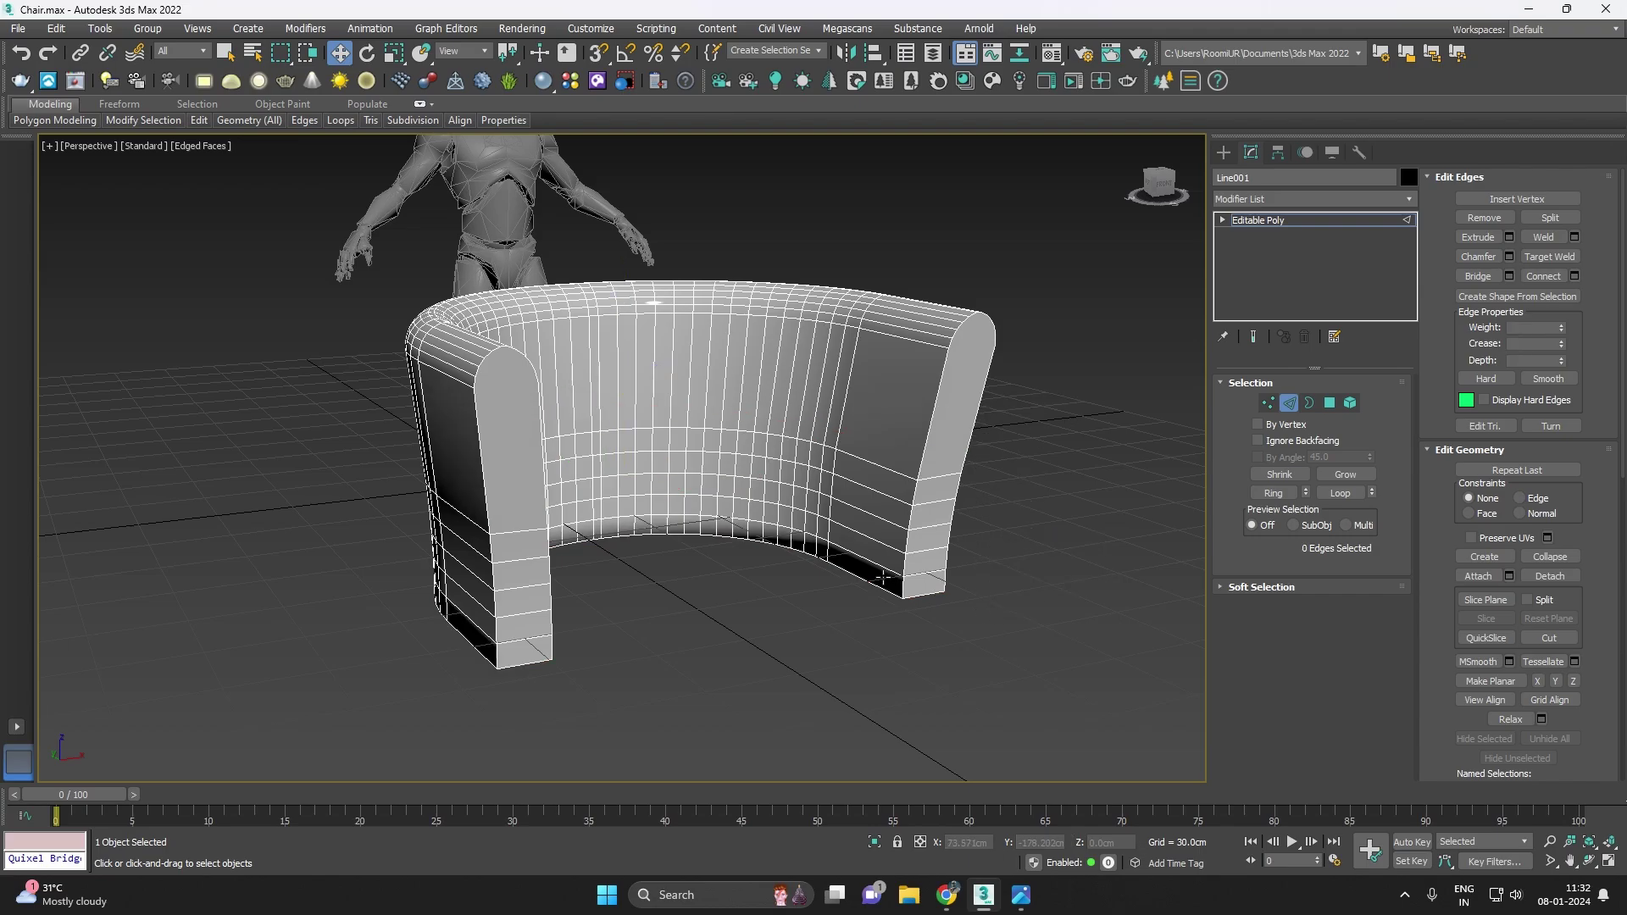
- Leave Edge mode and clear the selection after checking the chamfered band from above
scroll(953, 495, "down", 3)
middle_click_drag(953, 495, 914, 436, "alt")
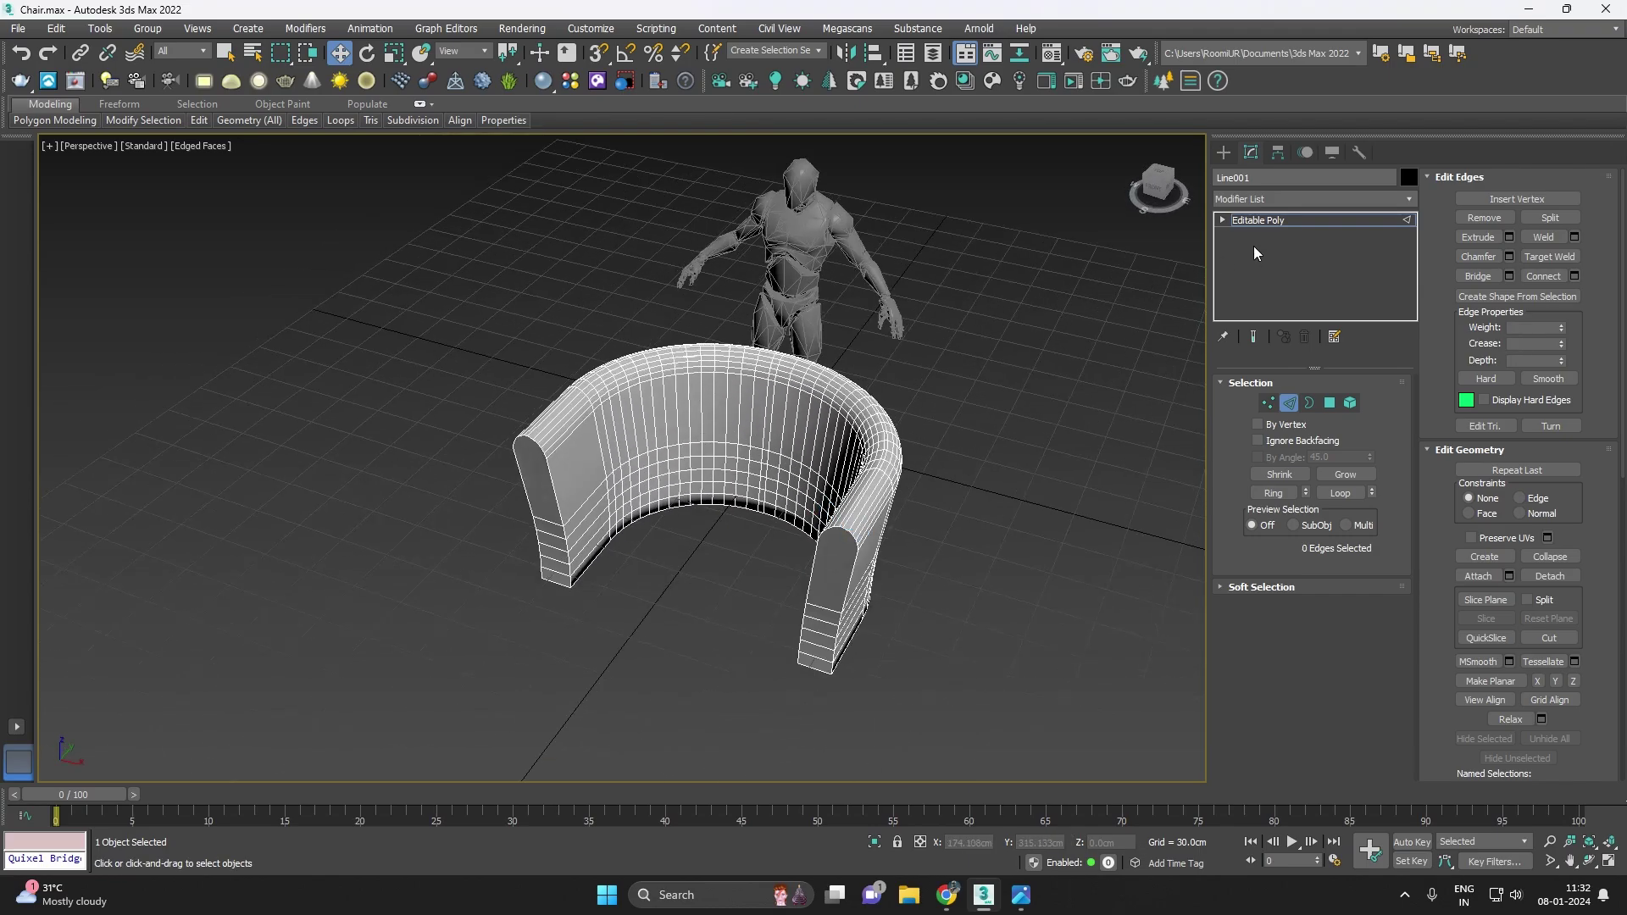
left_click(1244, 224)
middle_click_drag(898, 327, 974, 367, "alt")
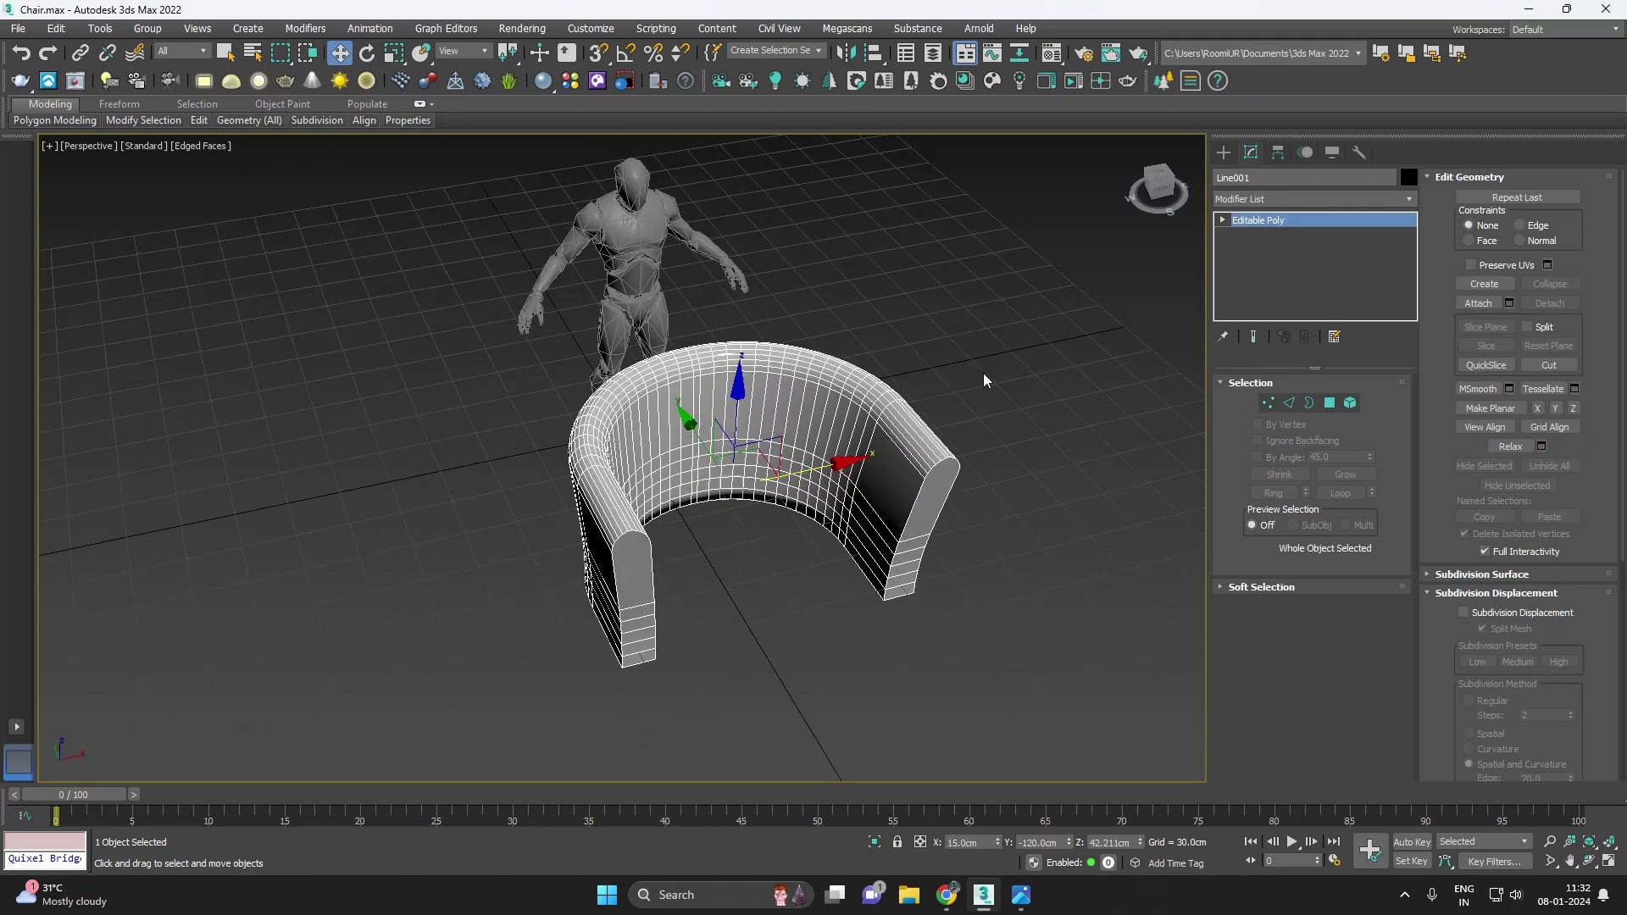
left_click(984, 373)
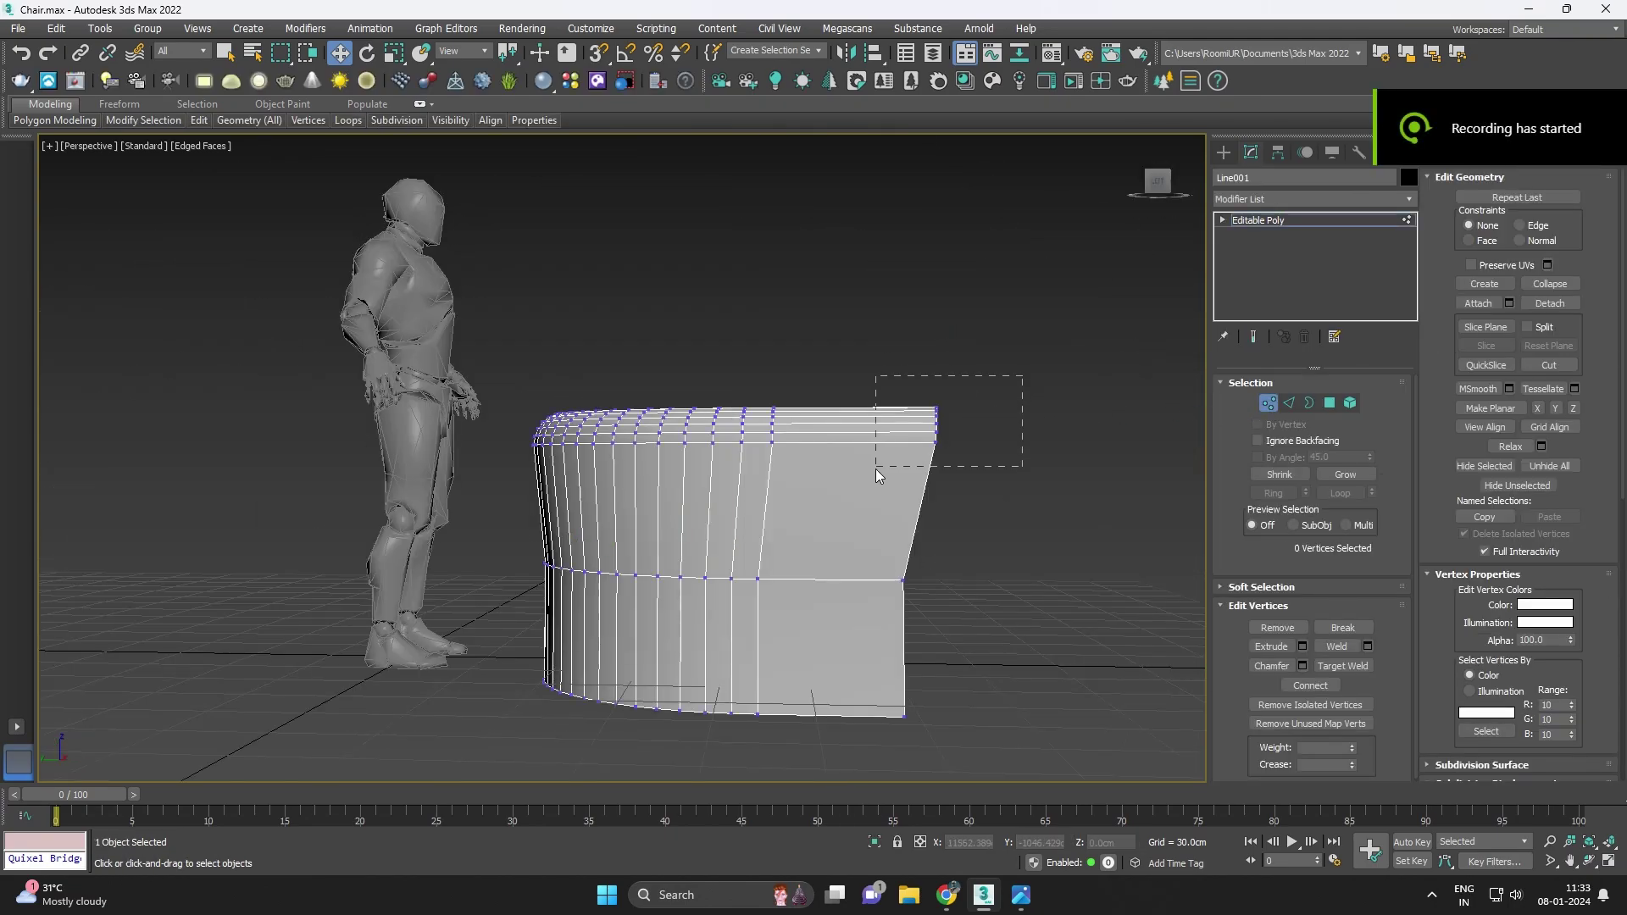
- Nudge the 24 top vertices at the armrest fronts slightly inward
left_click_drag(876, 469, 858, 483)
left_click_drag(788, 427, 759, 426)
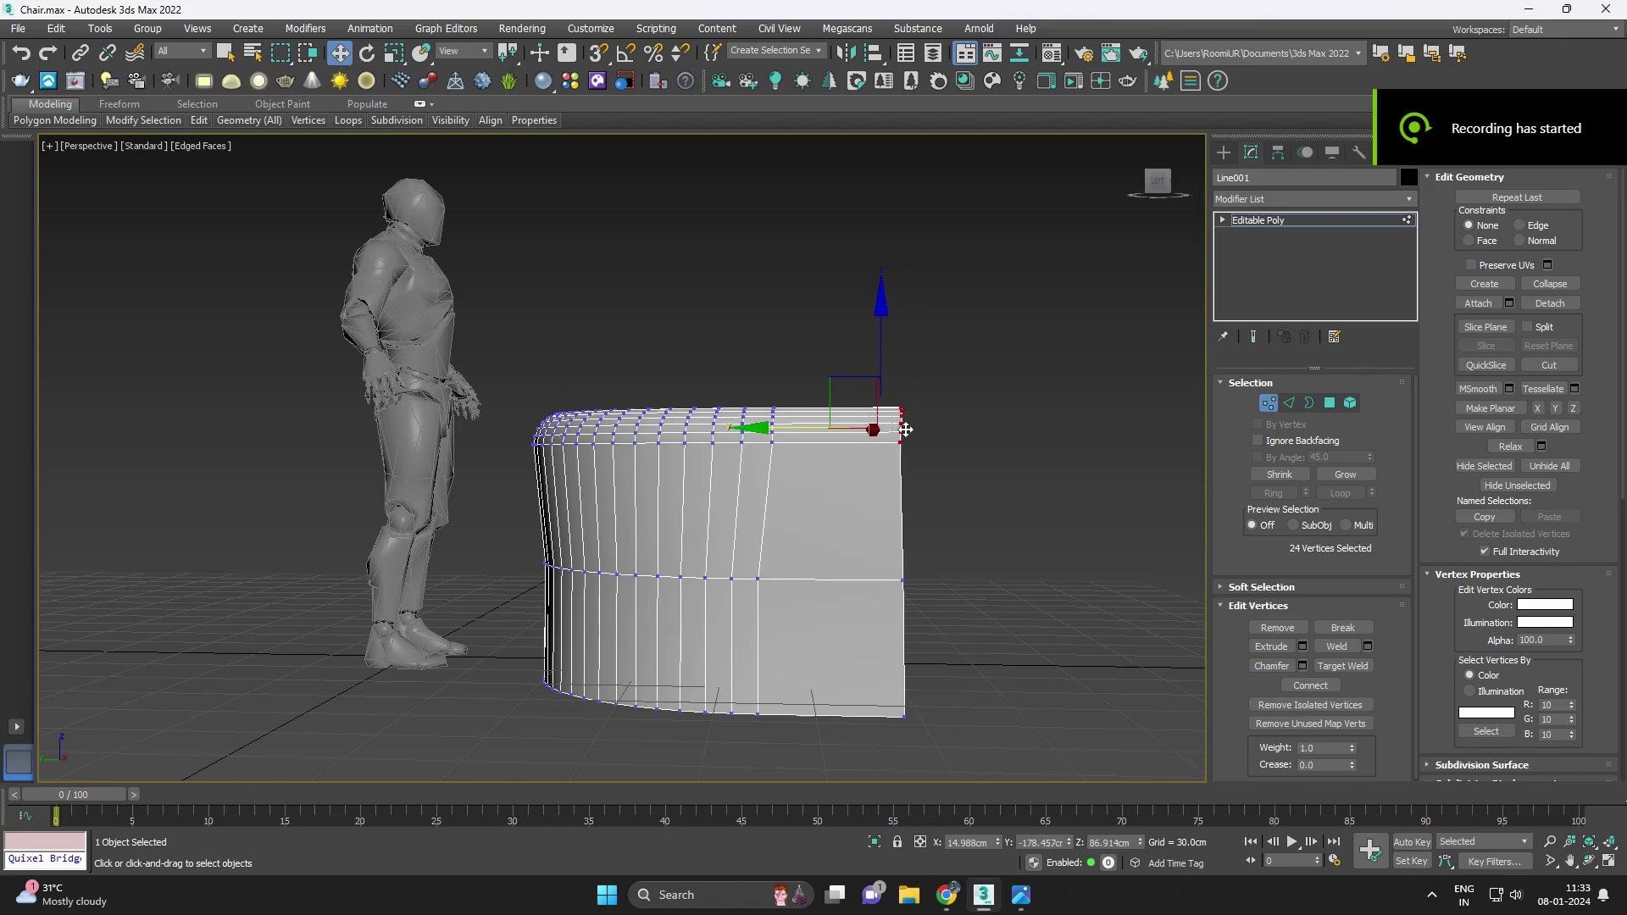
mouse_move(905, 430)
middle_mouse_down("alt")
mouse_move(744, 464)
mouse_move(861, 490)
mouse_move(846, 475)
mouse_move(979, 403)
mouse_move(1049, 272)
mouse_move(861, 363)
middle_mouse_up("alt")
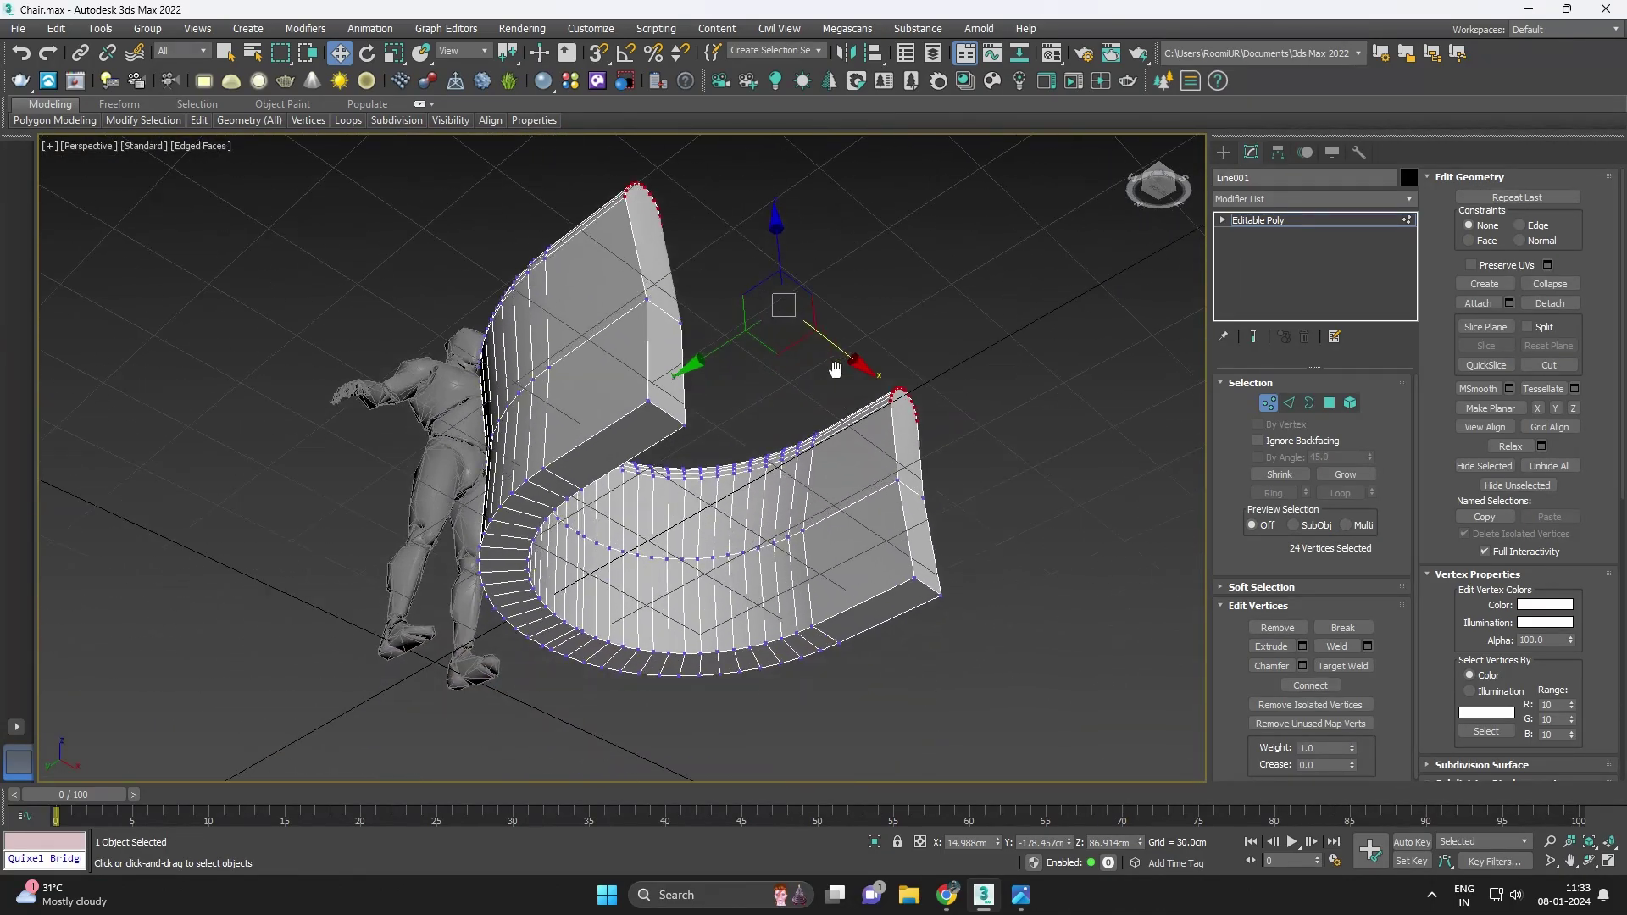
- Clone the 33-polygon bottom rim strip, selected By Angle, about 4 cm below the chair
left_click(1331, 404)
left_click(623, 448)
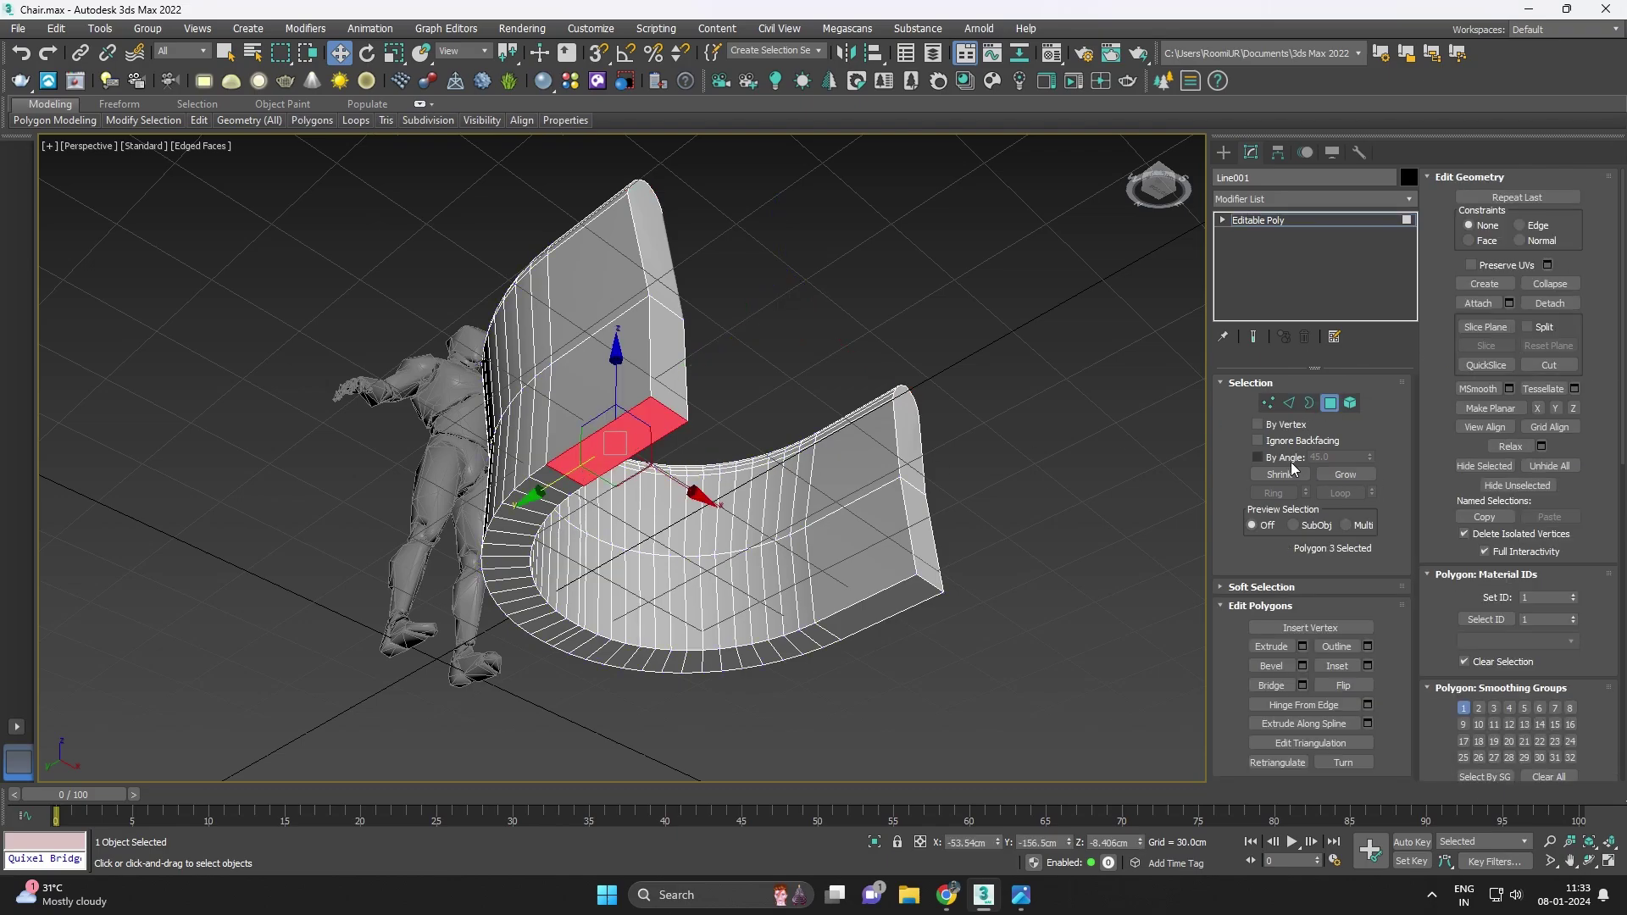
left_click(1289, 459)
left_click(984, 635)
left_click(869, 610)
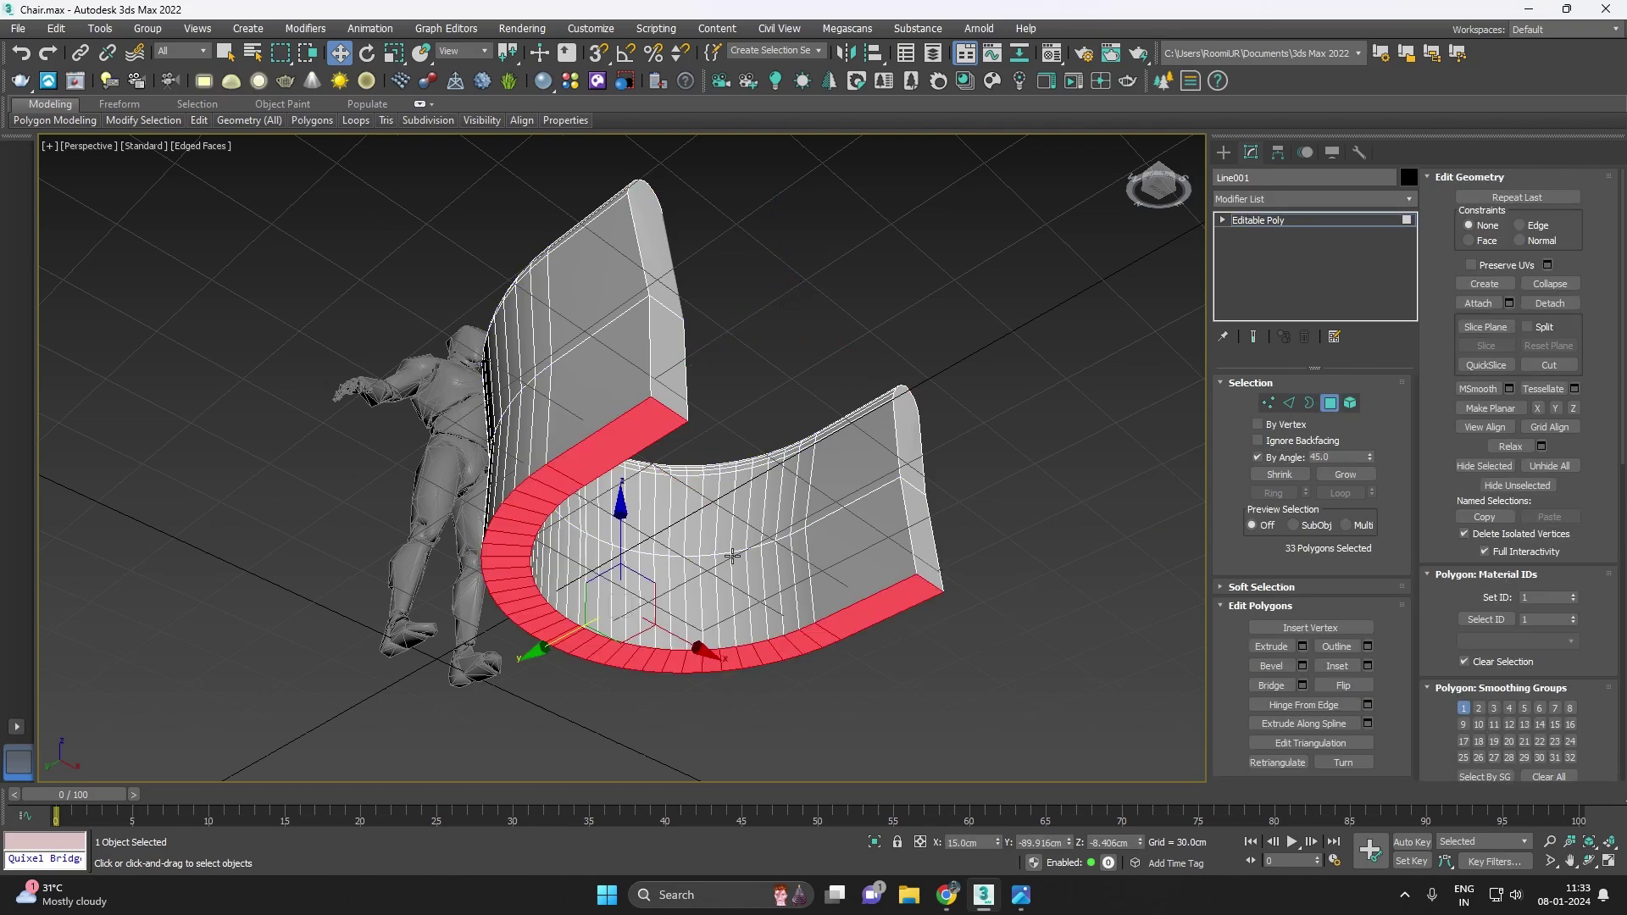
left_click_drag(625, 549, 628, 564, "shift")
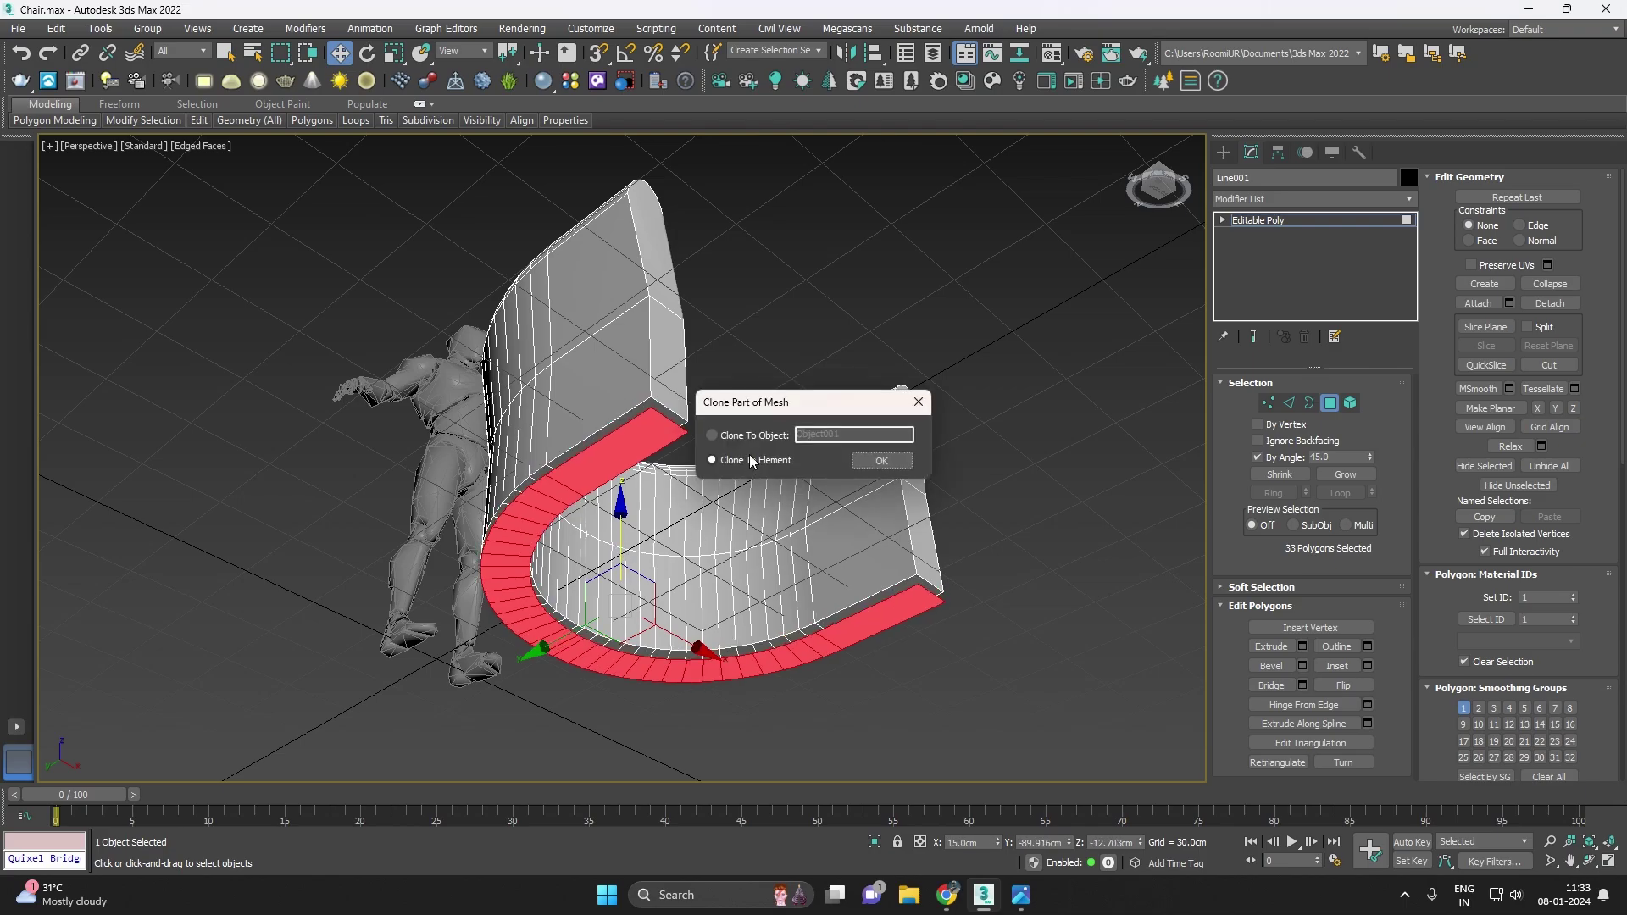
left_click(881, 460)
left_click(1271, 220)
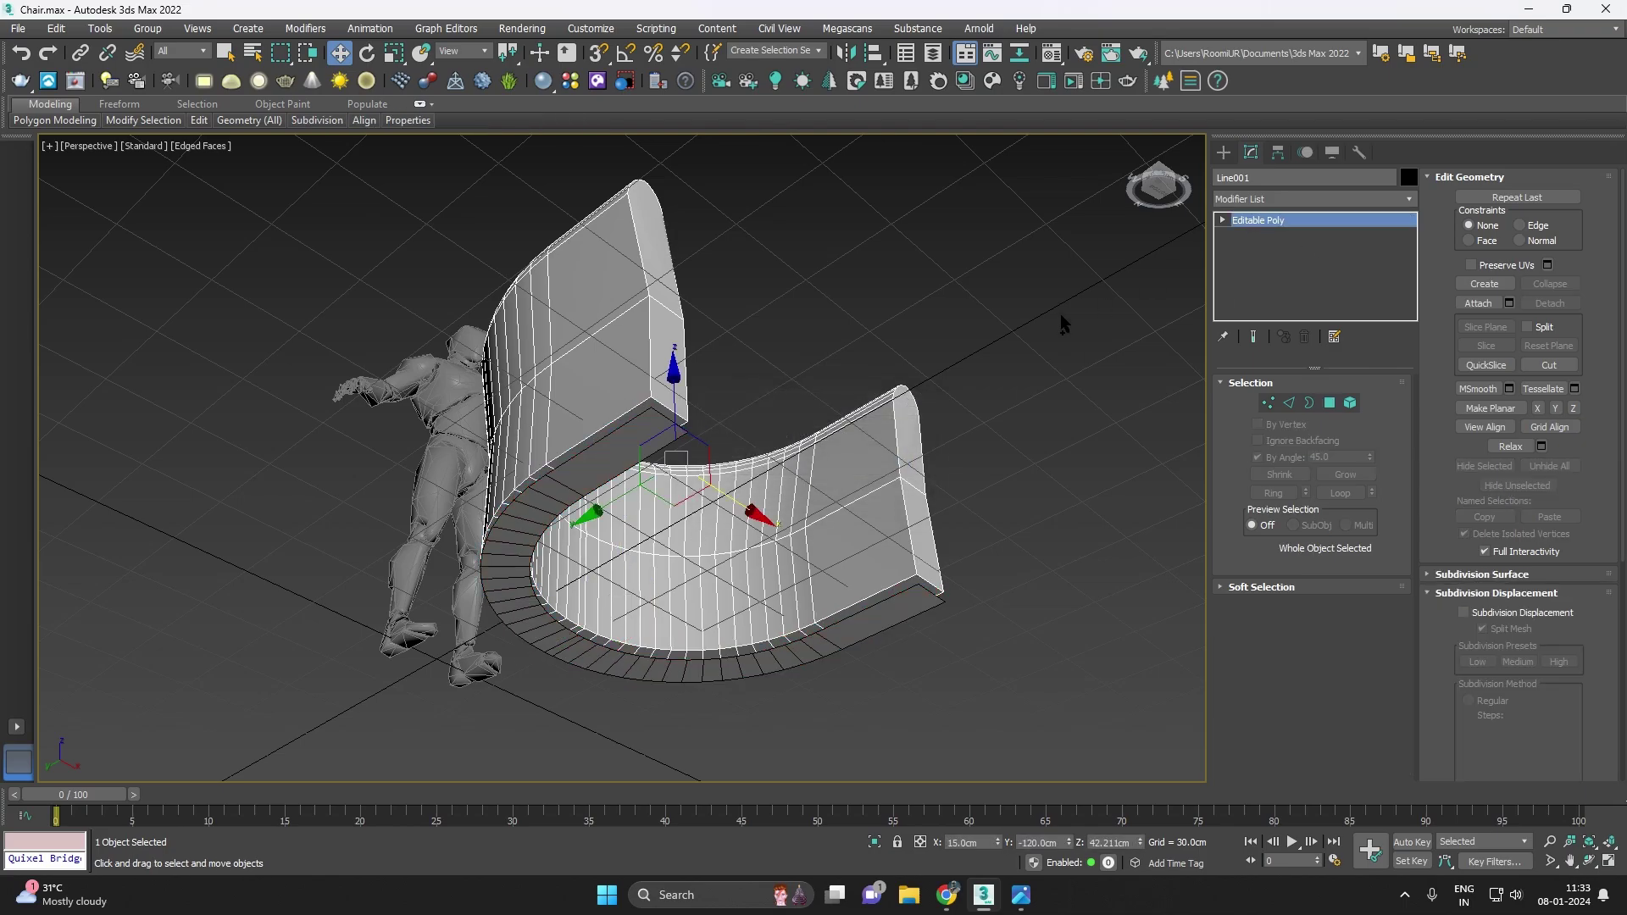
- Centre Object001's pivot on the object using Affect Pivot Only and Center to Object
mouse_move(1060, 314)
middle_mouse_down("alt")
mouse_move(901, 449)
mouse_move(632, 607)
middle_mouse_up("alt")
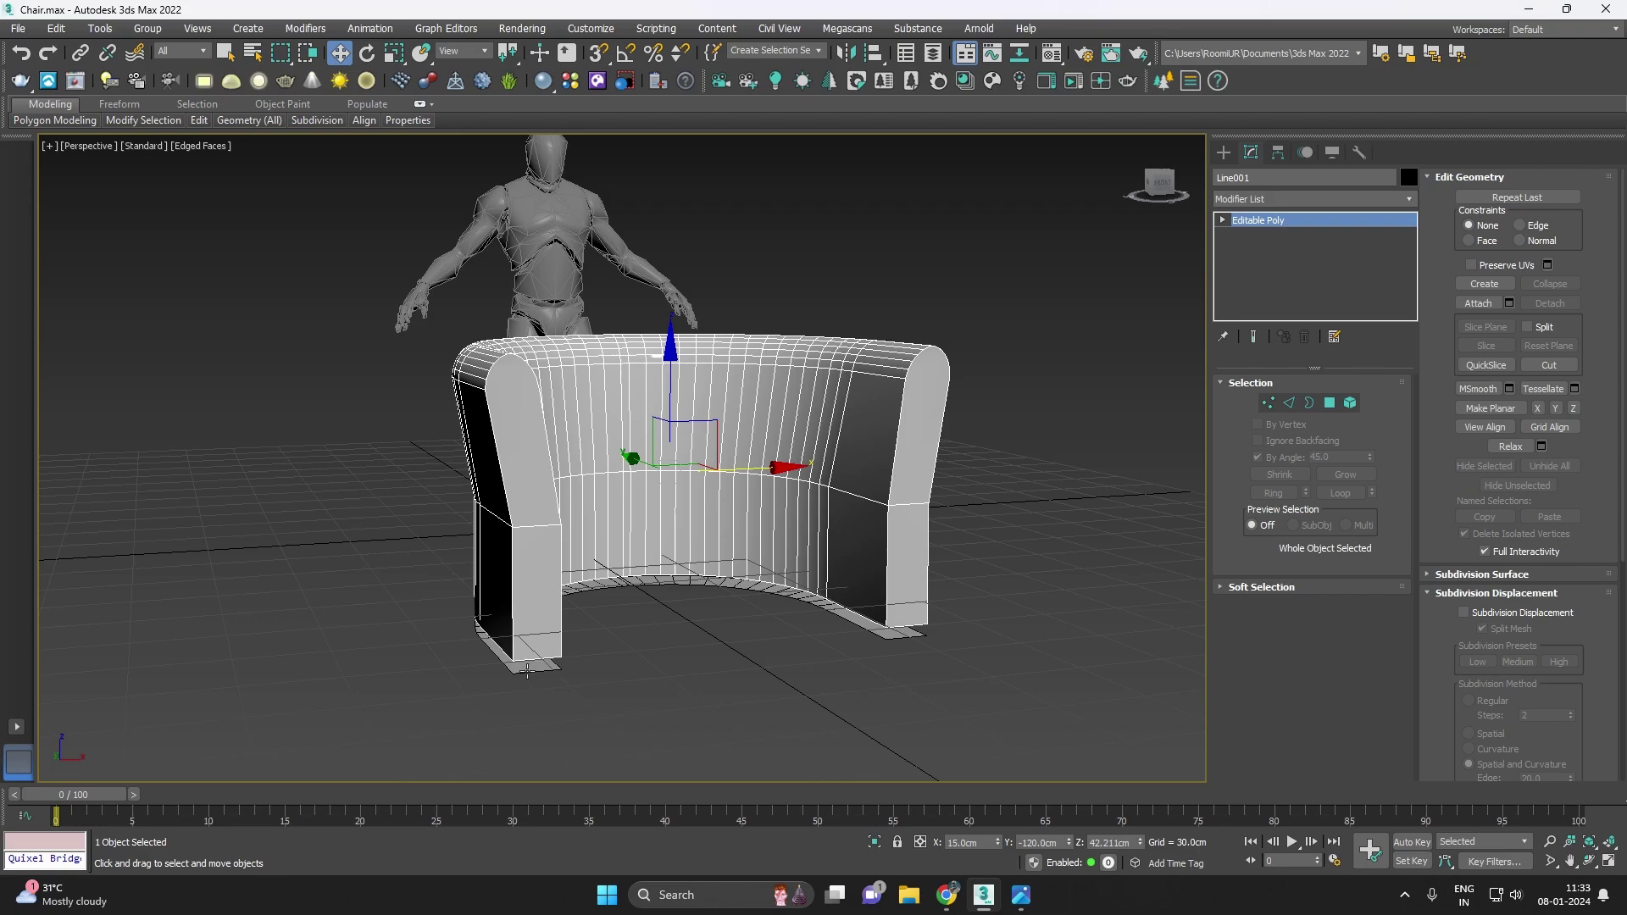
left_click(527, 672)
left_click(1278, 153)
left_click(1298, 291)
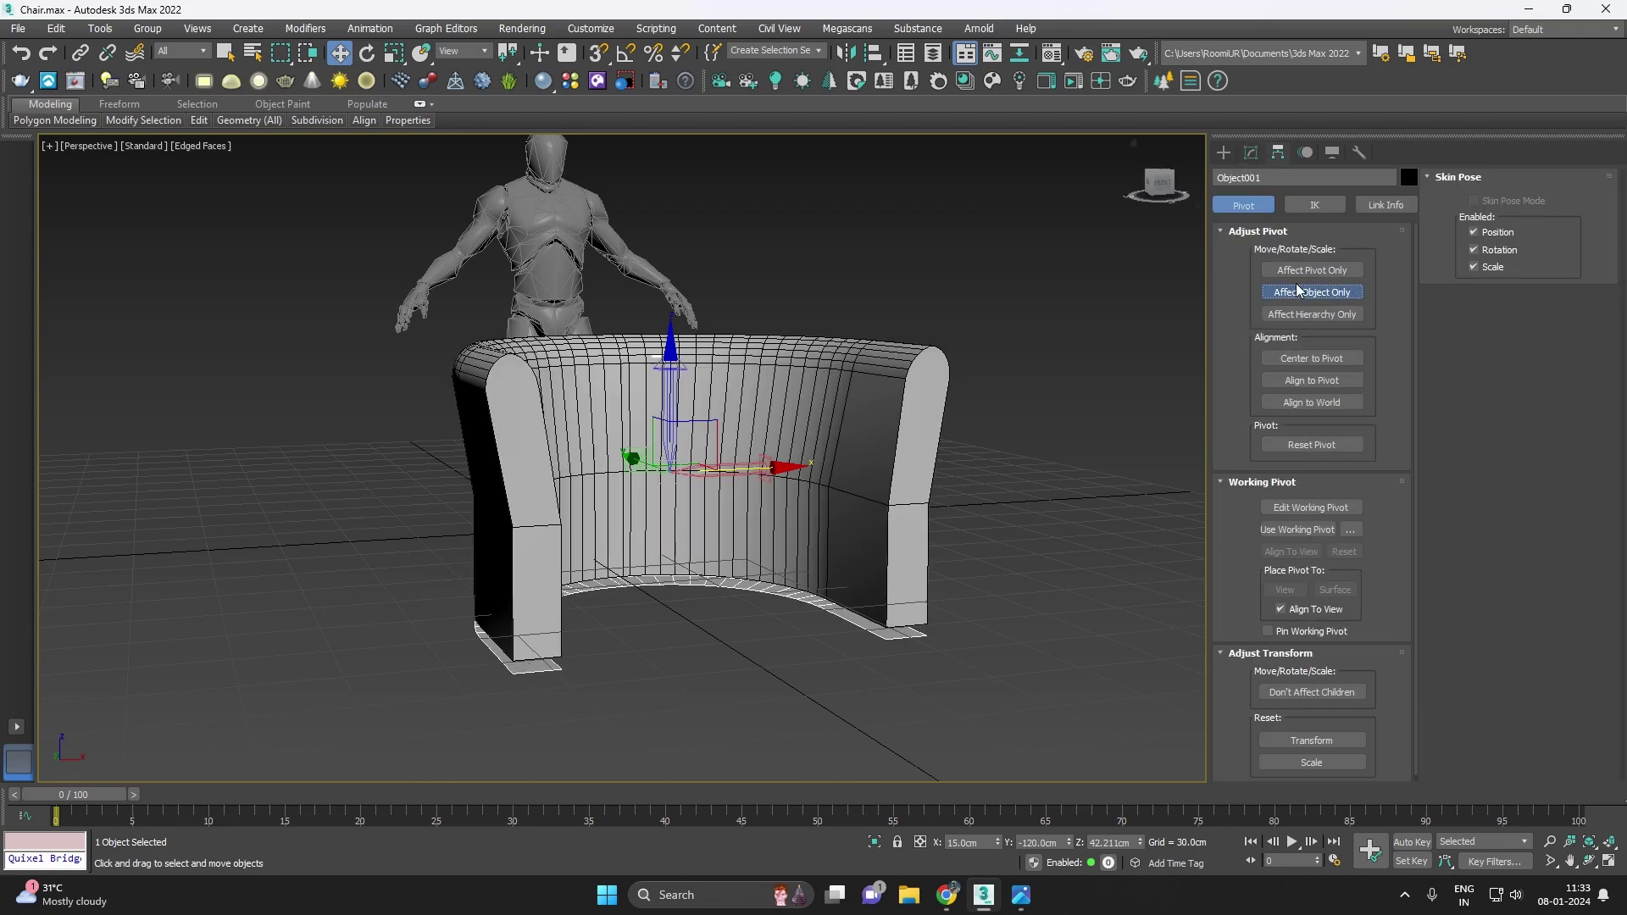
left_click(1305, 269)
left_click(1252, 152)
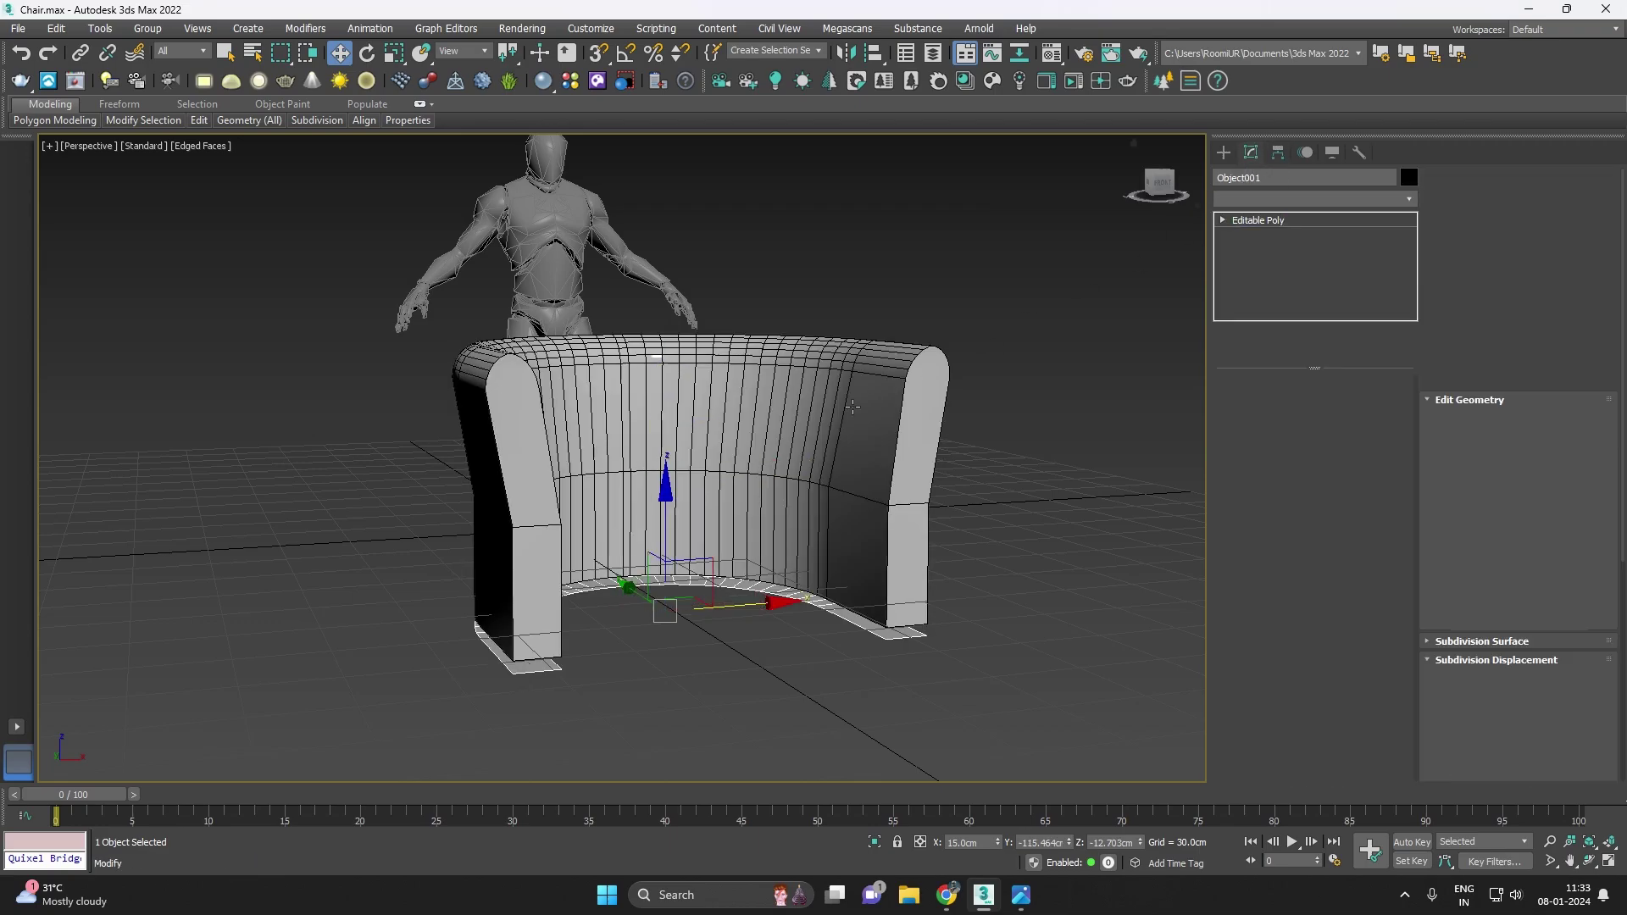
scroll(851, 626, "up", 4)
- Bridge the base strip's two open end edges into a flat front panel
middle_click_drag(851, 625, 947, 555)
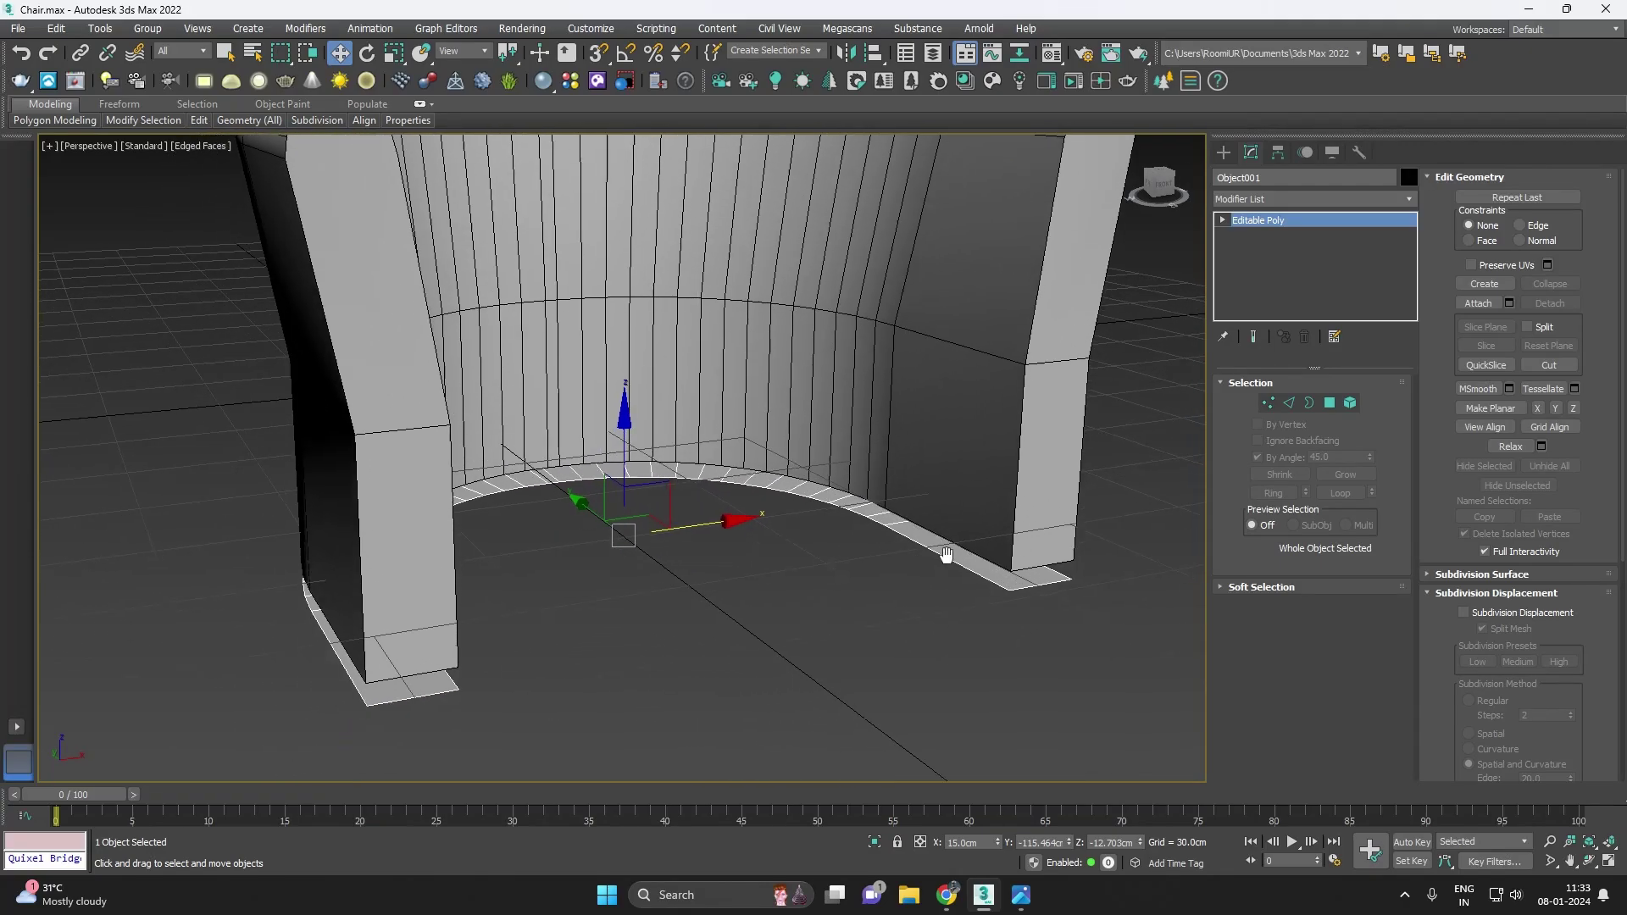
left_click(1289, 403)
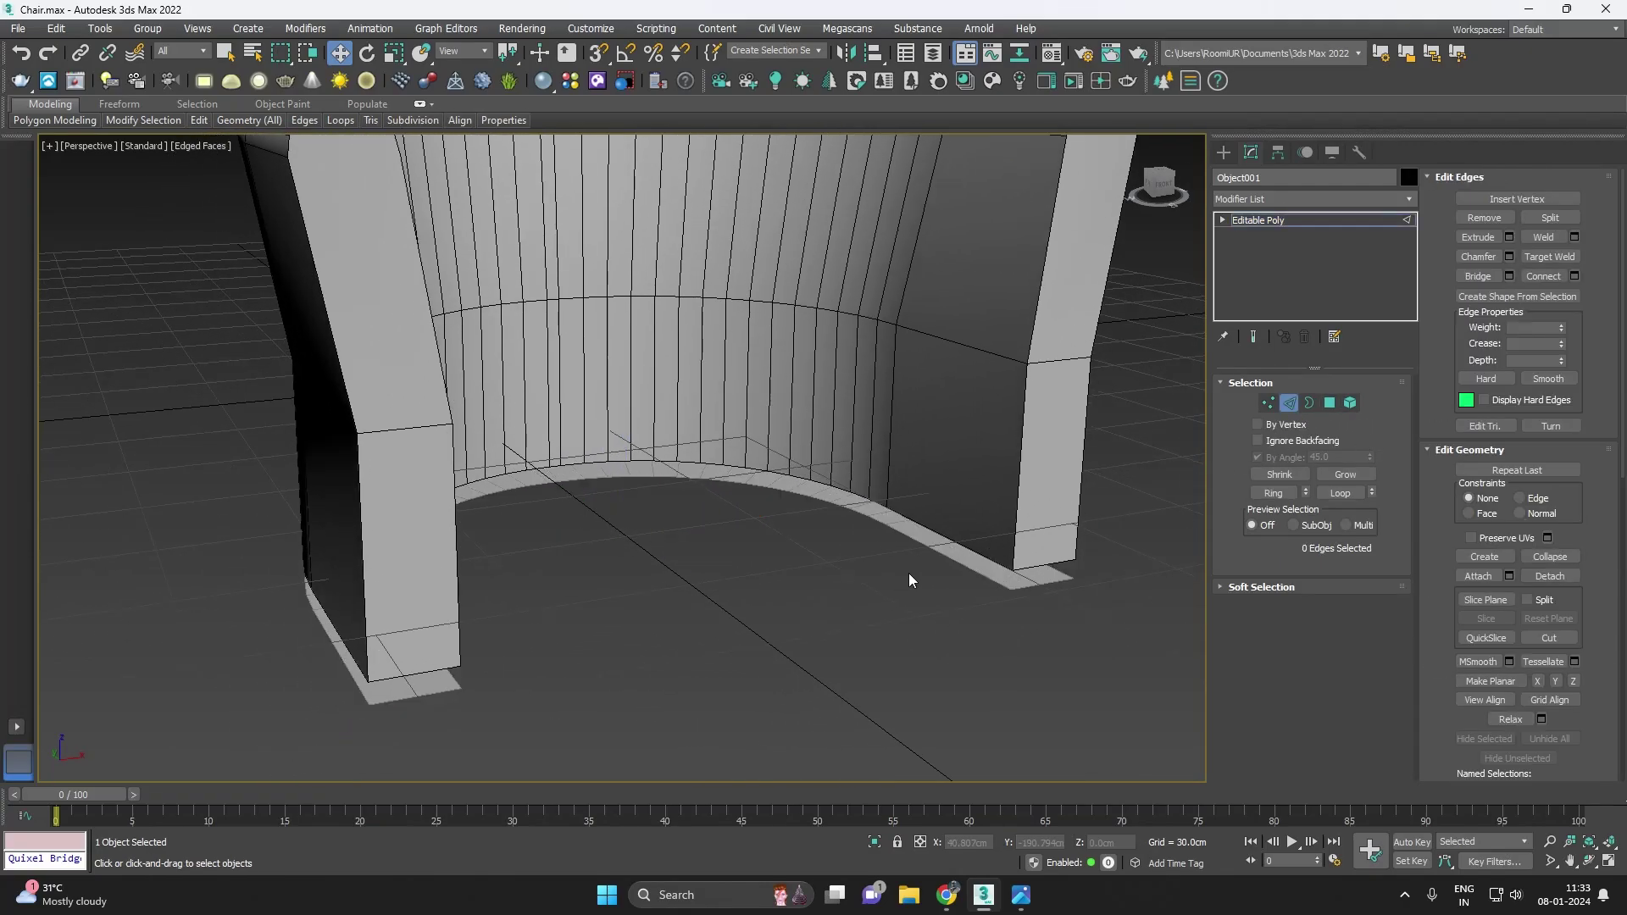
left_click(966, 568)
left_click(455, 678, "ctrl")
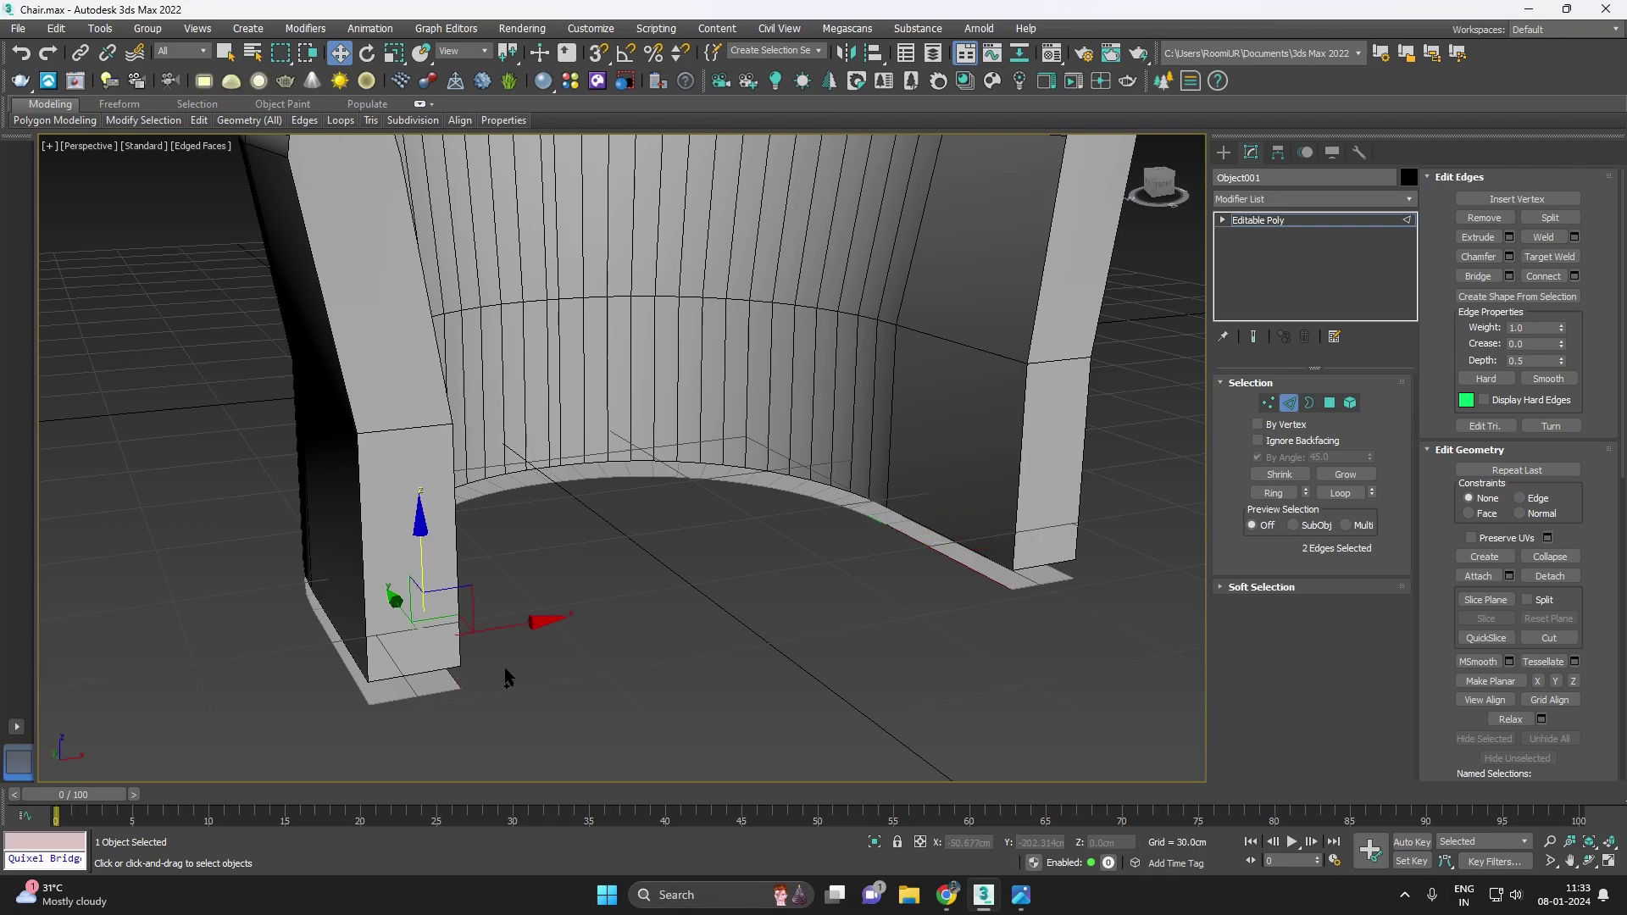
left_click(1478, 277)
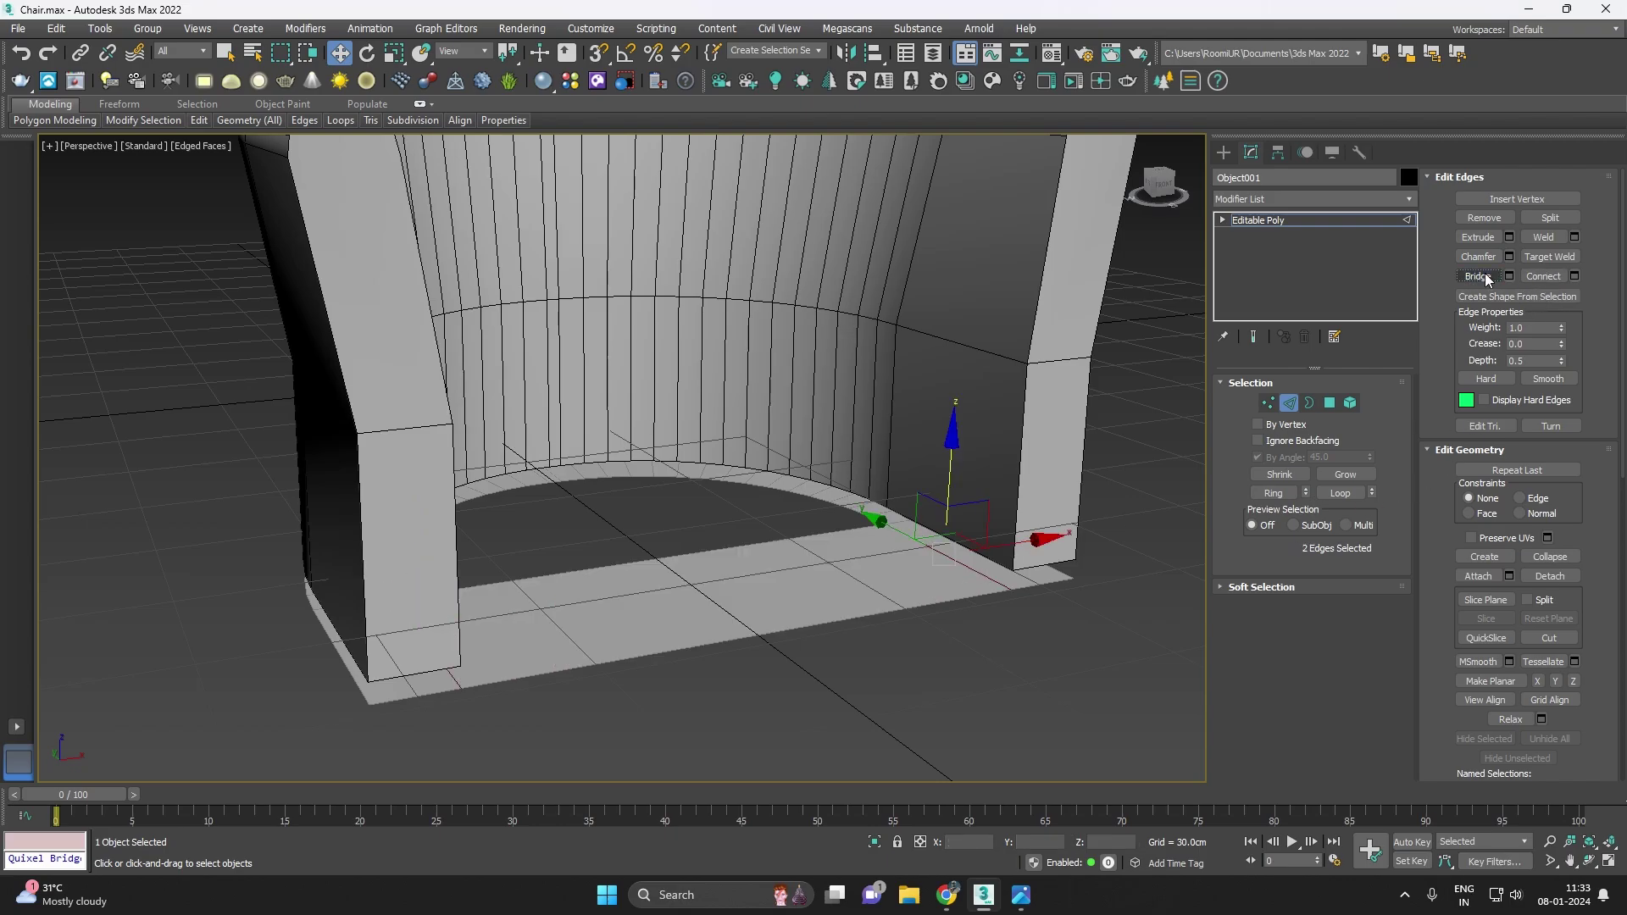
middle_click_drag(993, 442, 1029, 322, "alt")
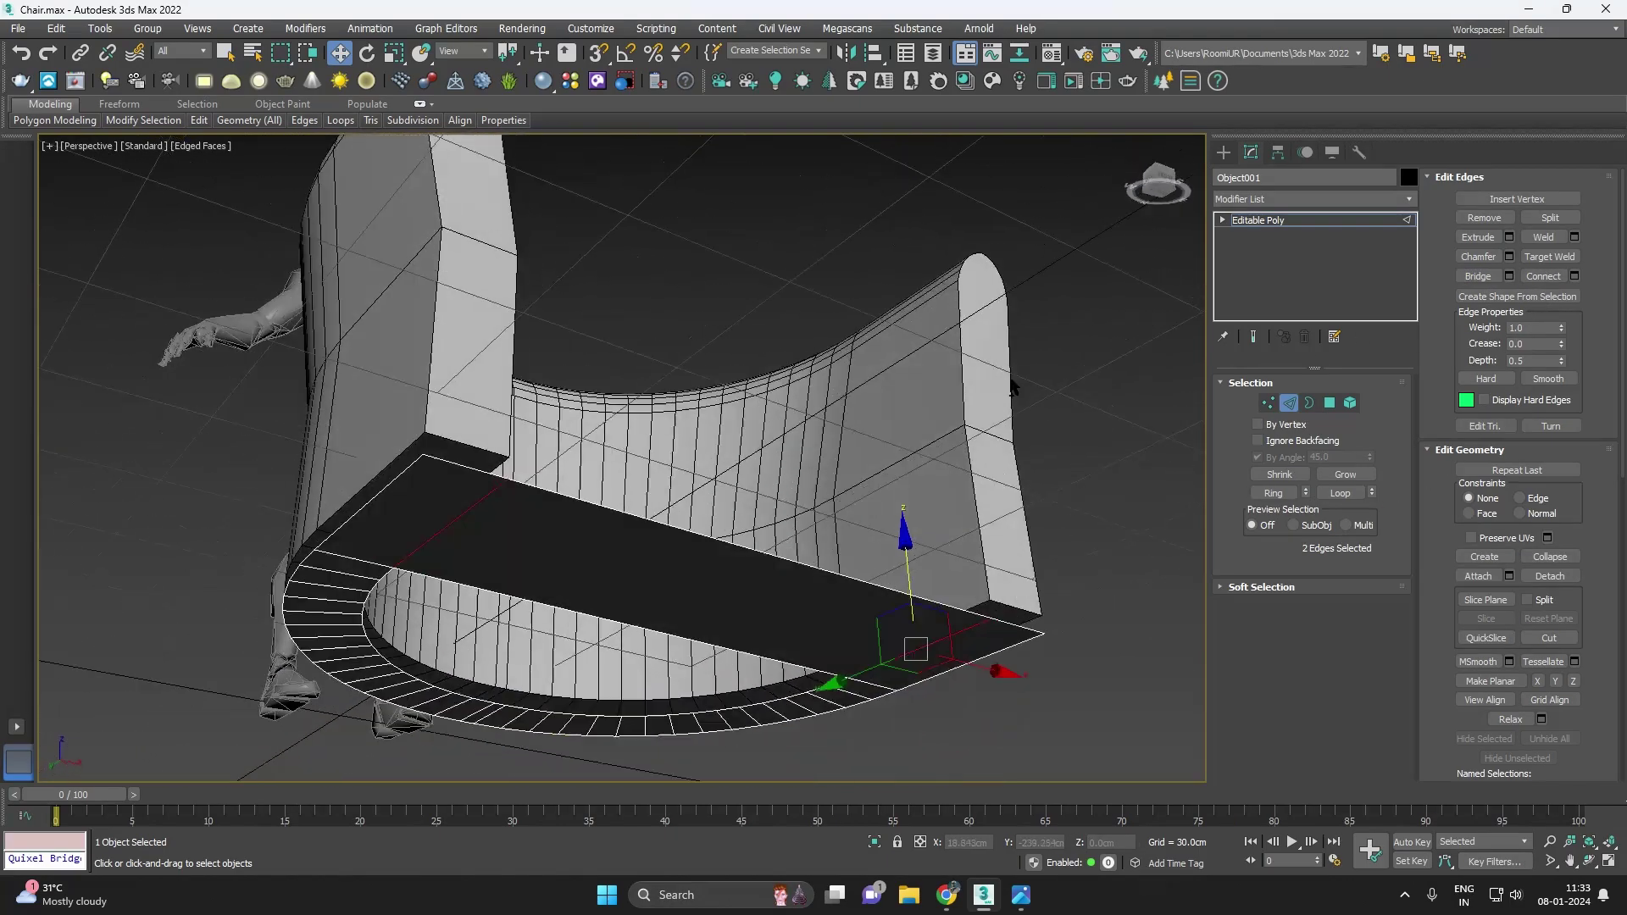
left_click(1329, 403)
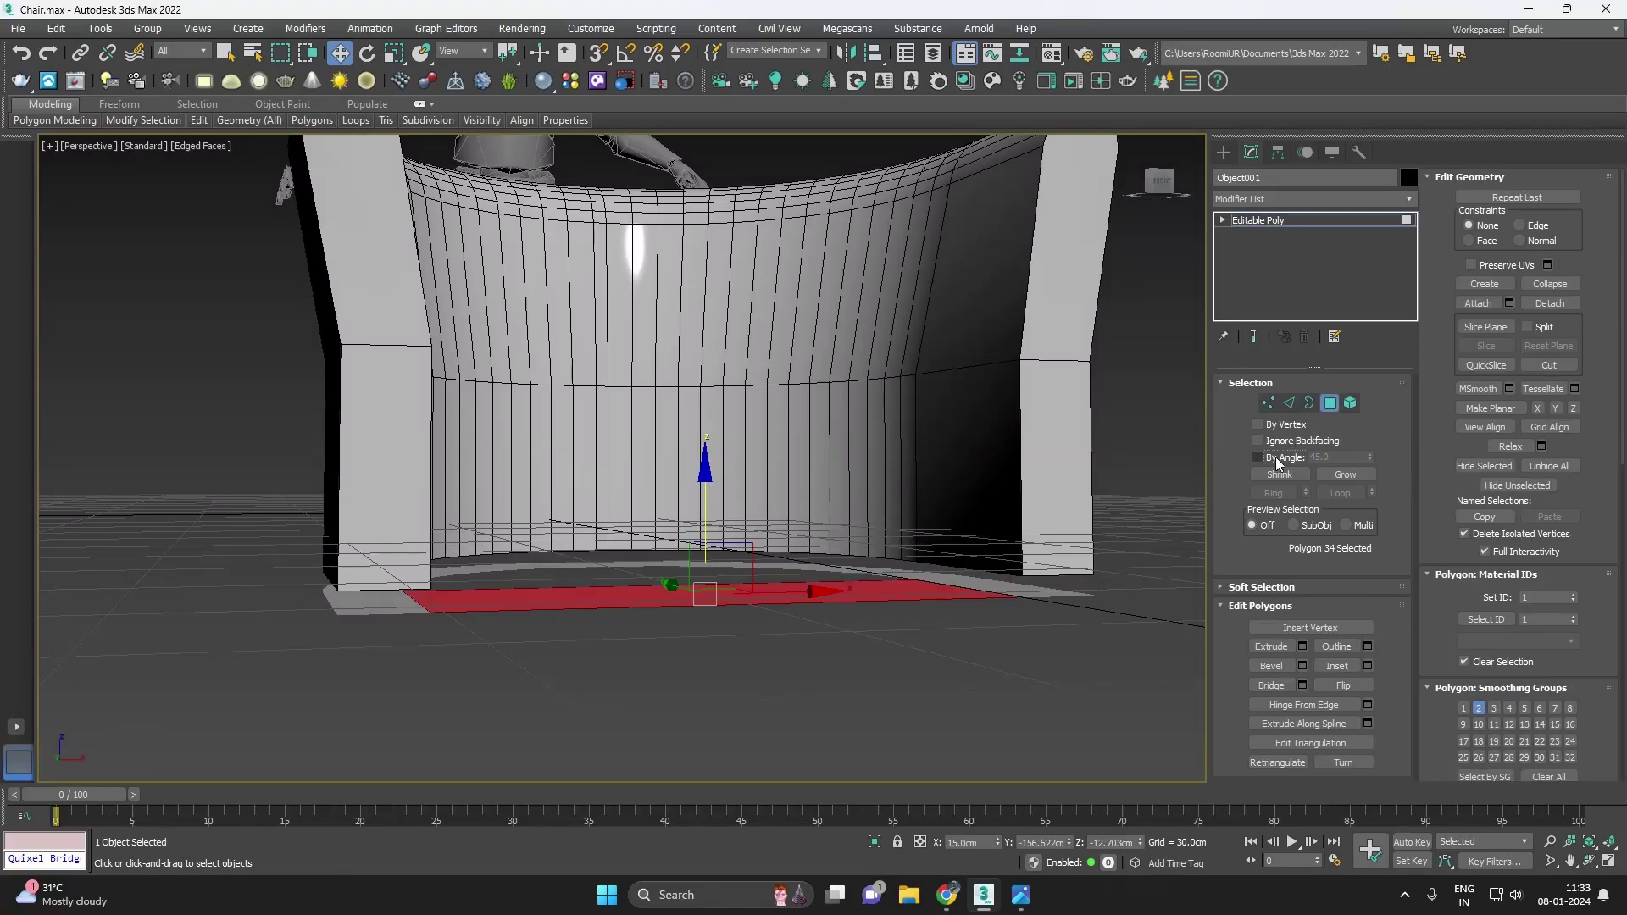
- Flip all of the base's polygons and raise Object001 about 5 cm on Z
key("ctrl+a")
left_click(1341, 684)
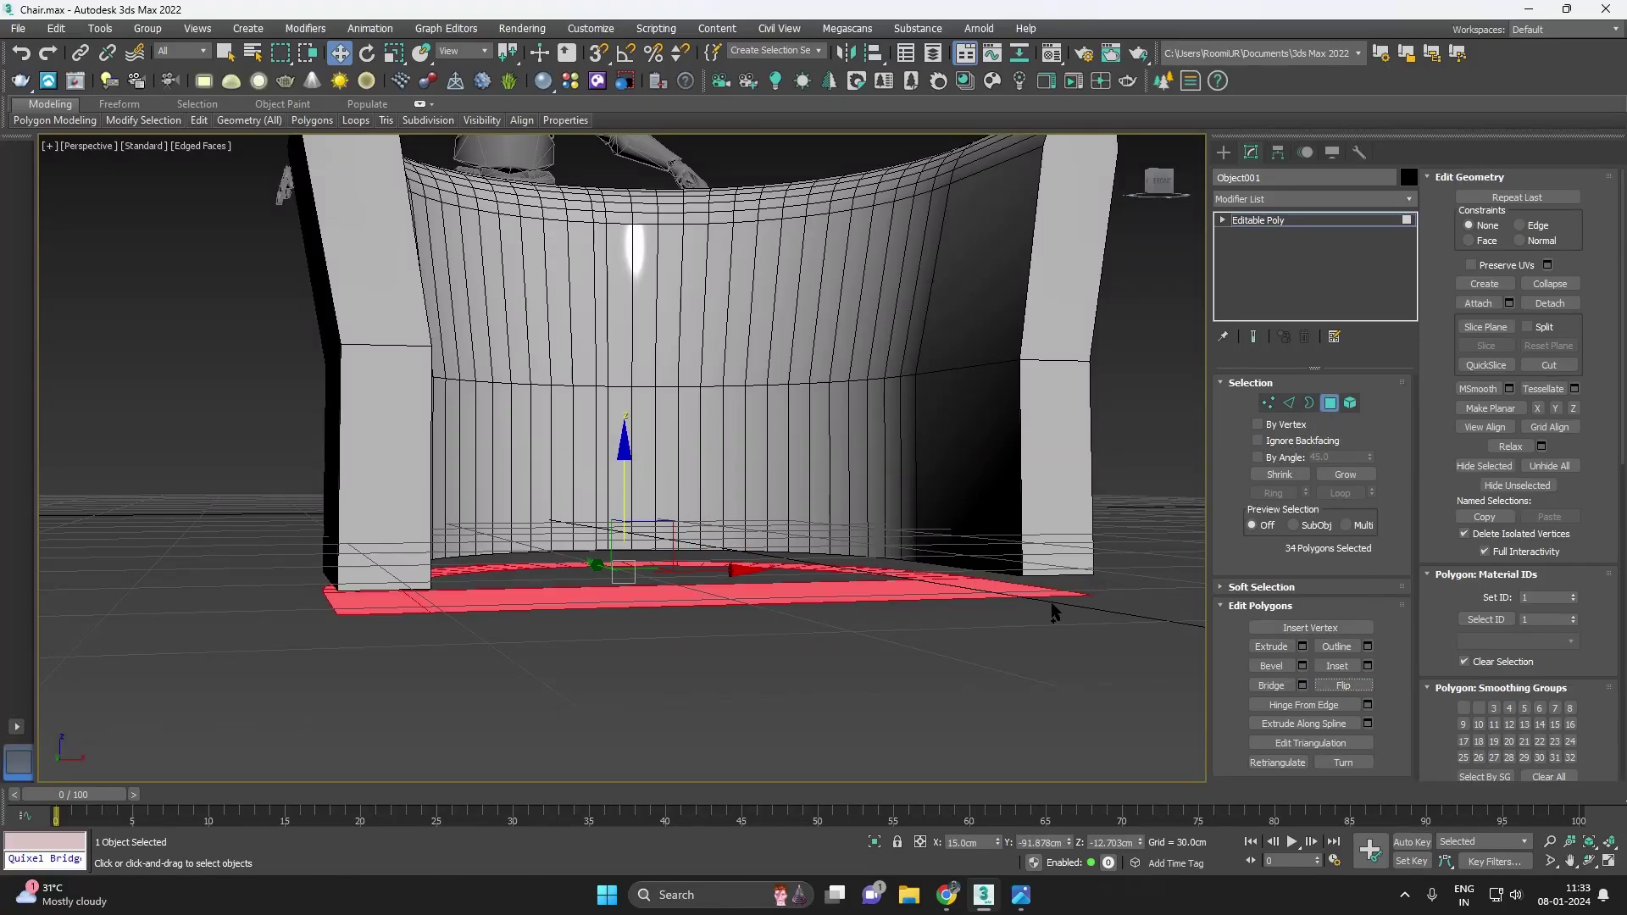
middle_click_drag(1051, 603, 1035, 638, "alt")
scroll(881, 496, "down", 3)
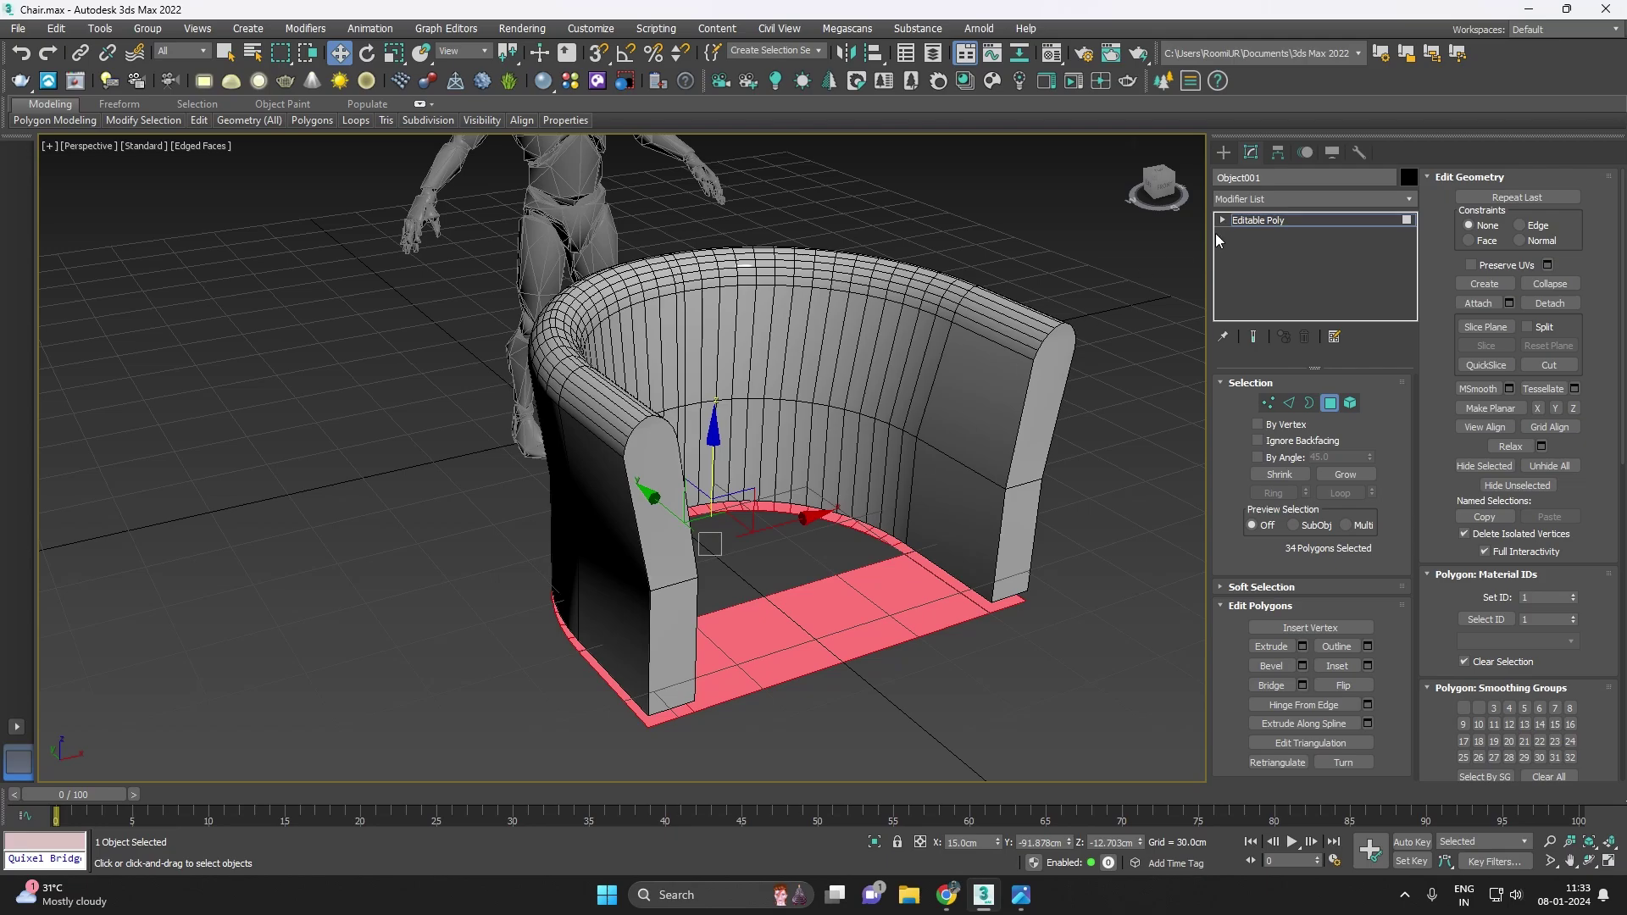
left_click(1265, 223)
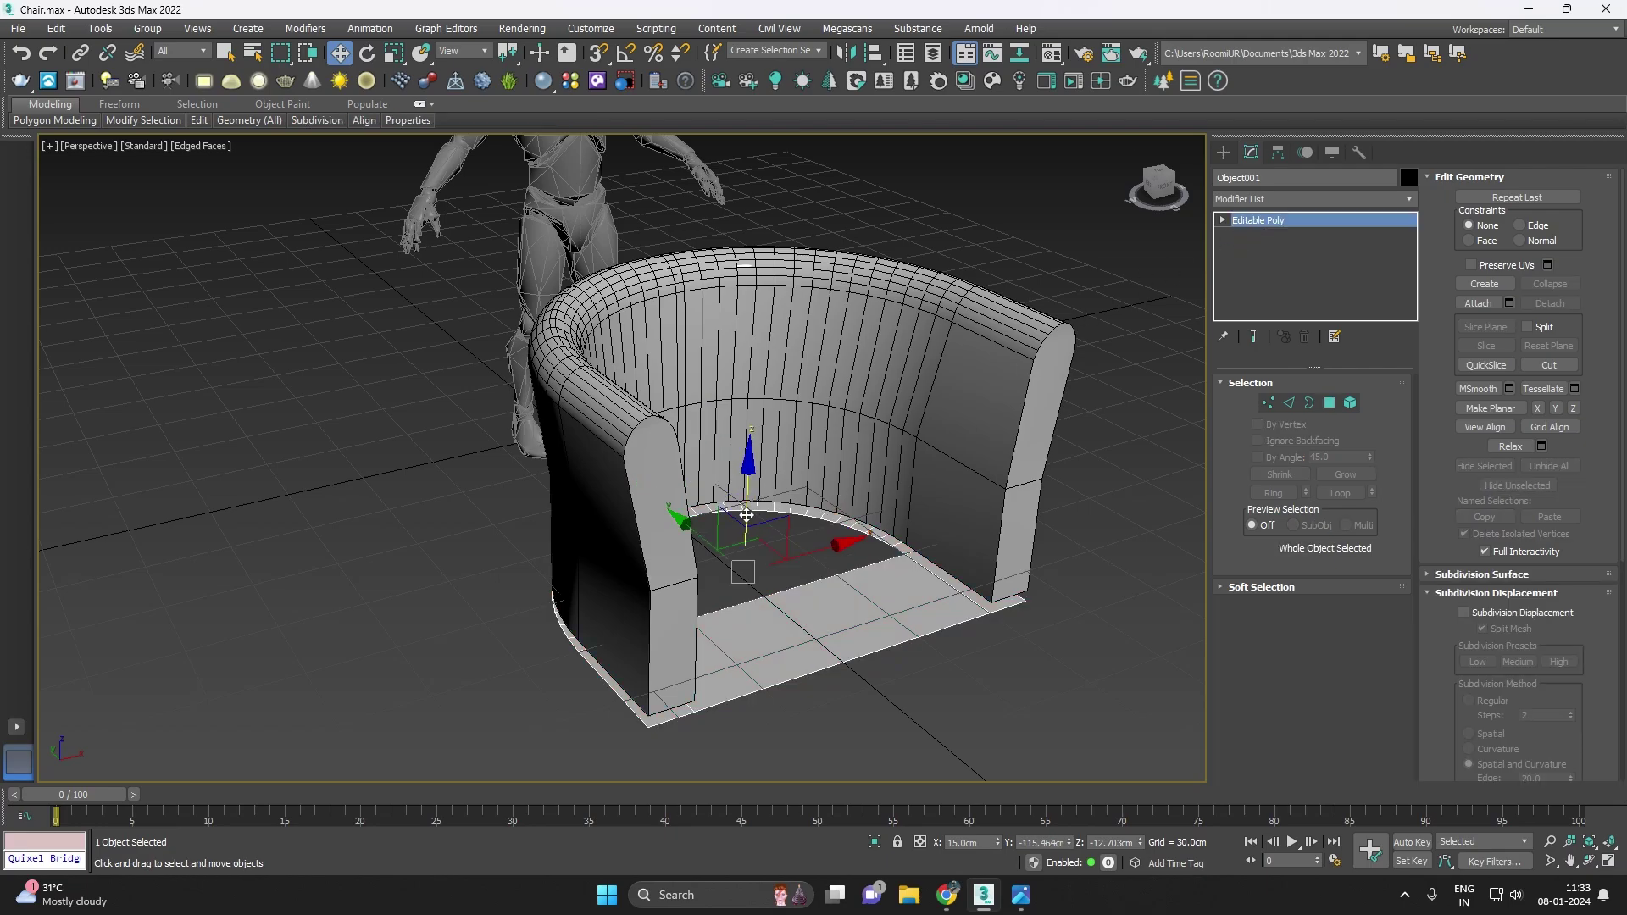
left_click_drag(746, 514, 746, 501)
middle_click_drag(746, 500, 763, 523, "alt")
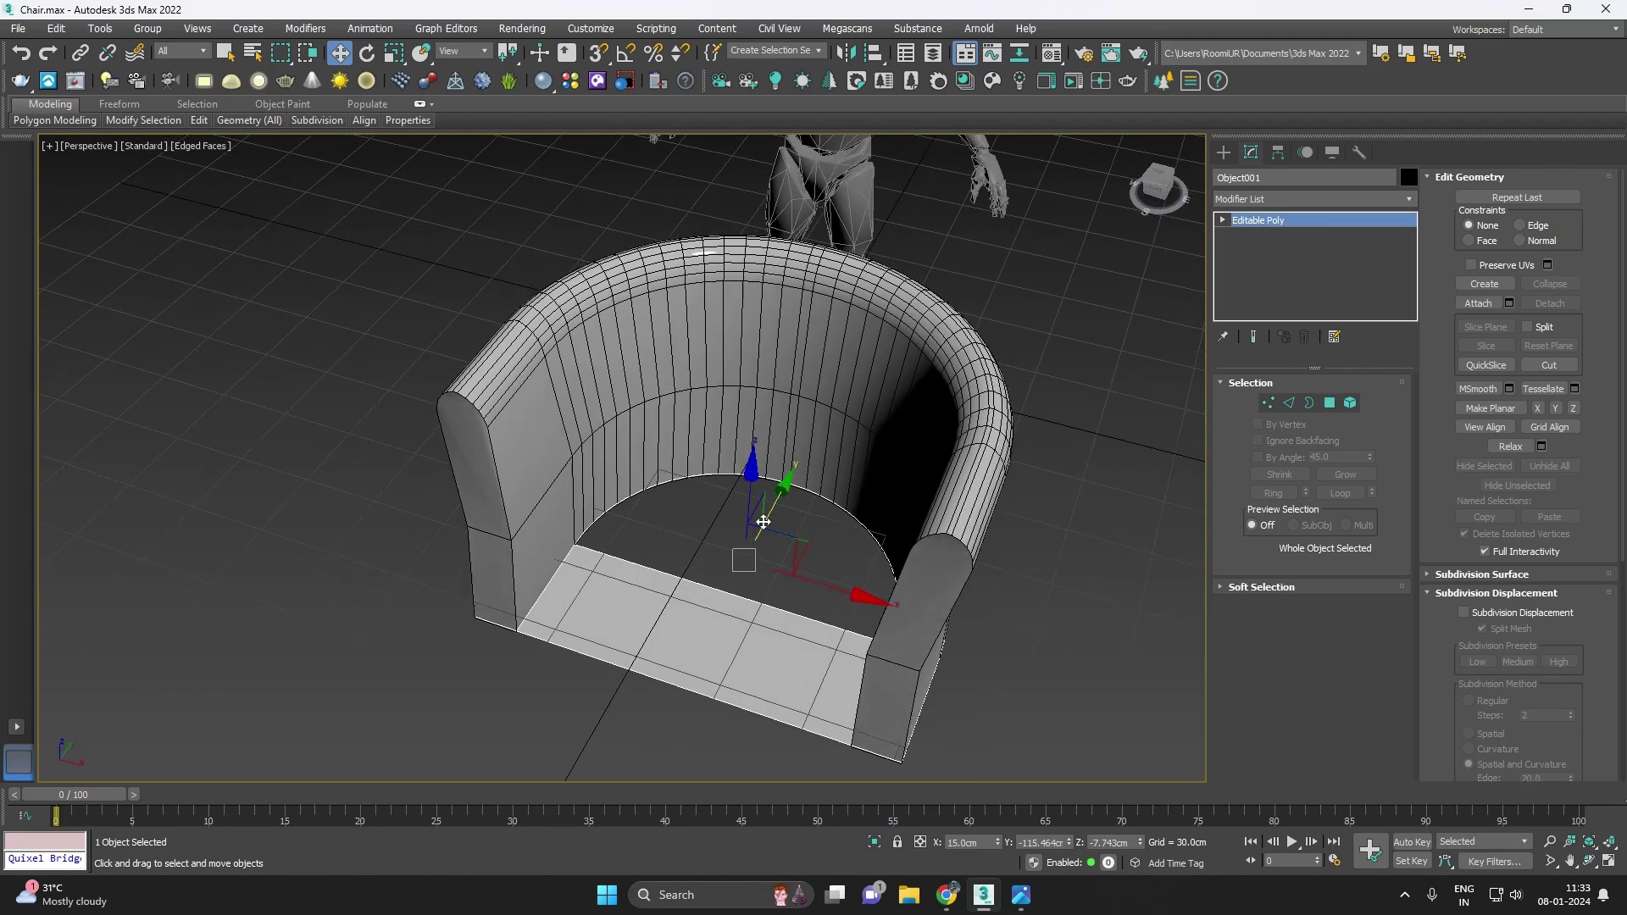
scroll(717, 570, "up", 2)
- Isolate the base and cap the seat's inner arc opening with a polygon
left_click(874, 842)
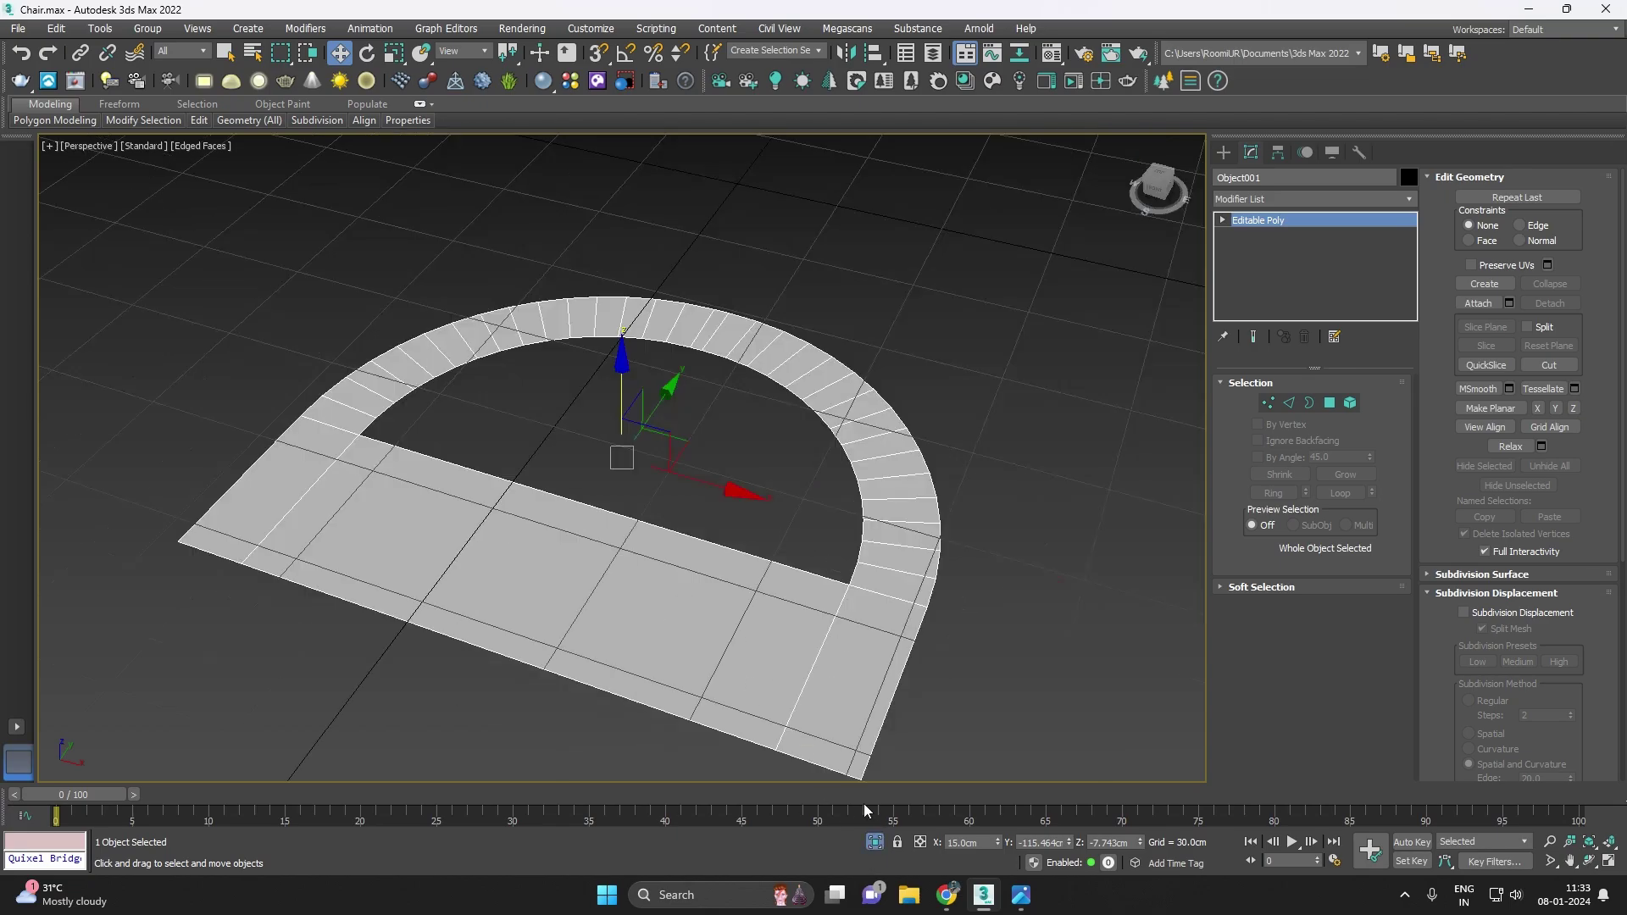
left_click(1310, 404)
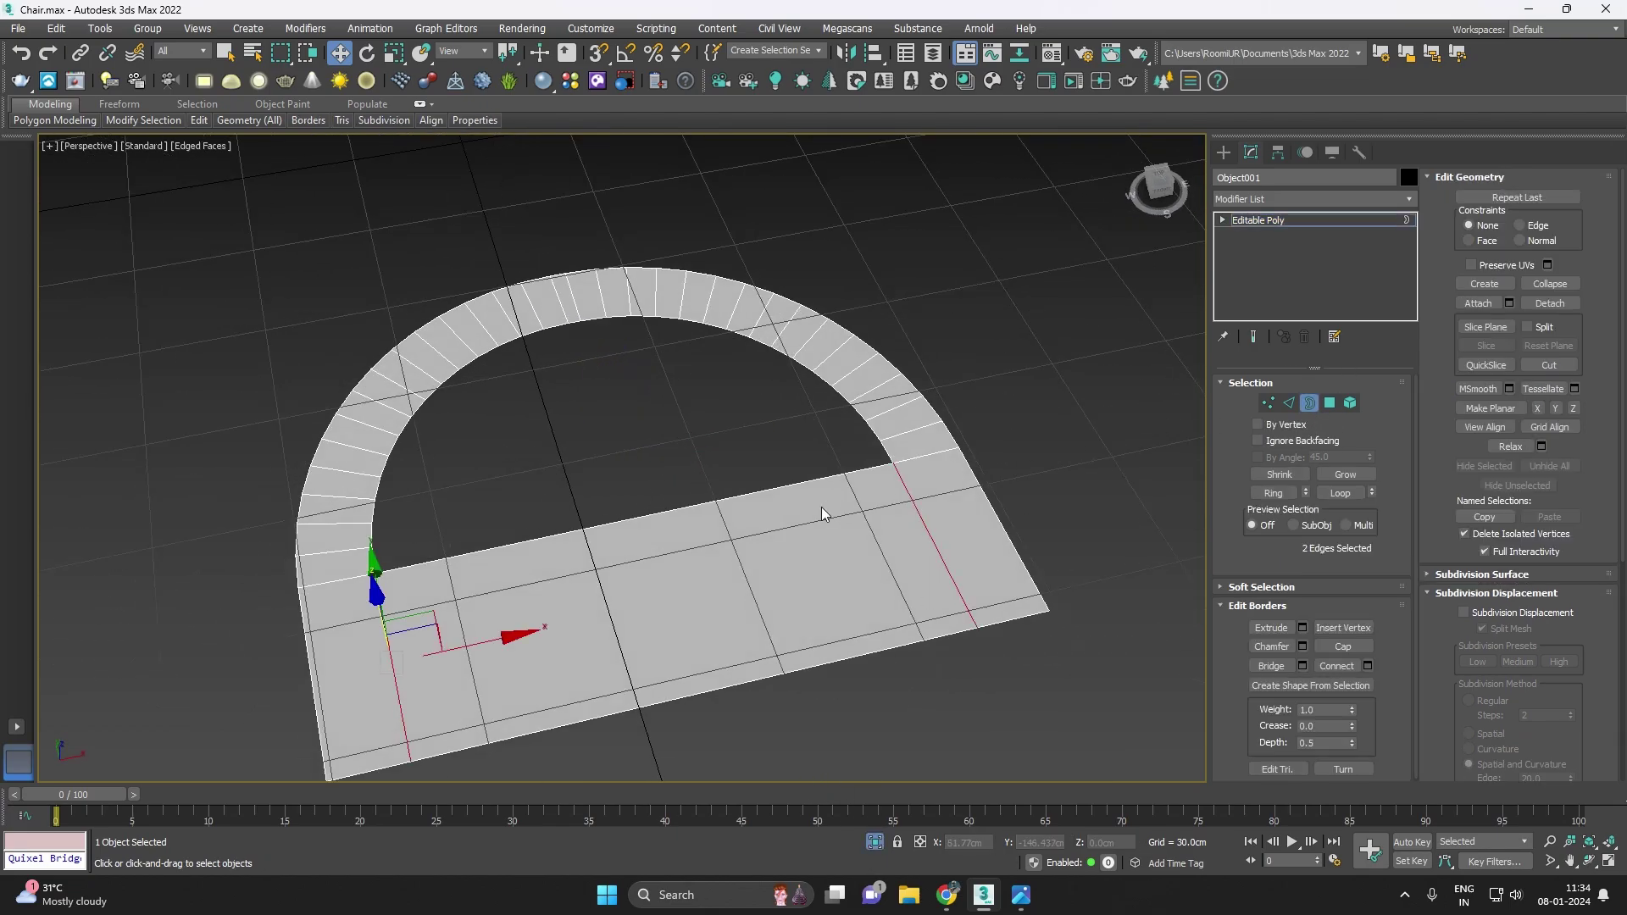
left_click(800, 490)
left_click(1341, 646)
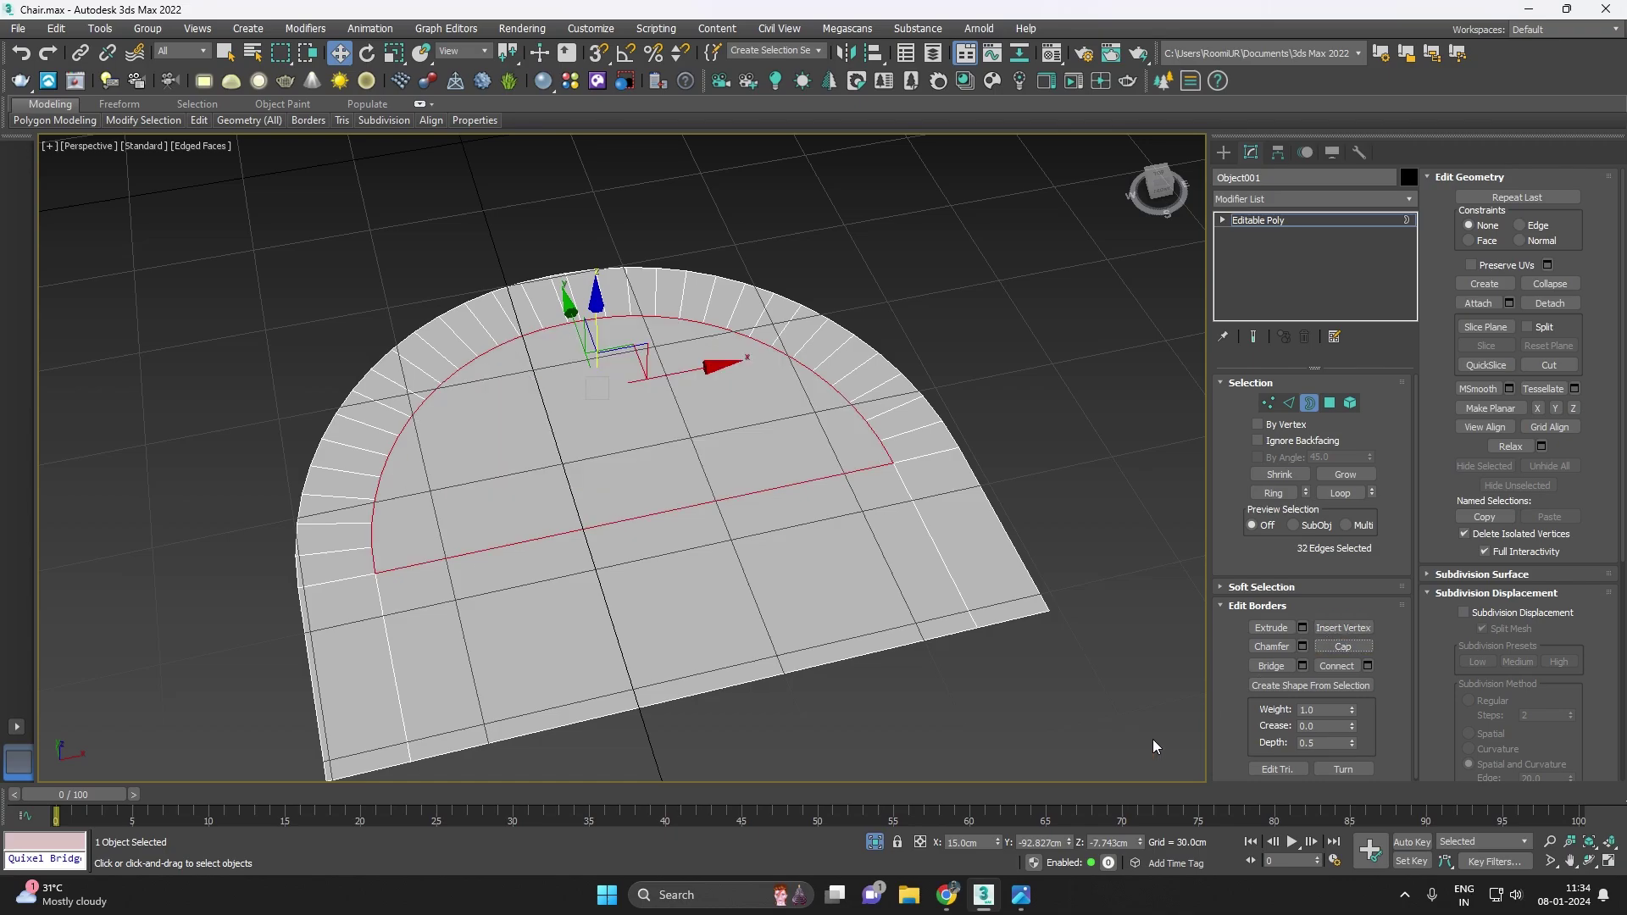
- Delete the seat's outer curved ring of edges and faces, keeping the straight edges
left_click(882, 843)
scroll(834, 551, "down", 2)
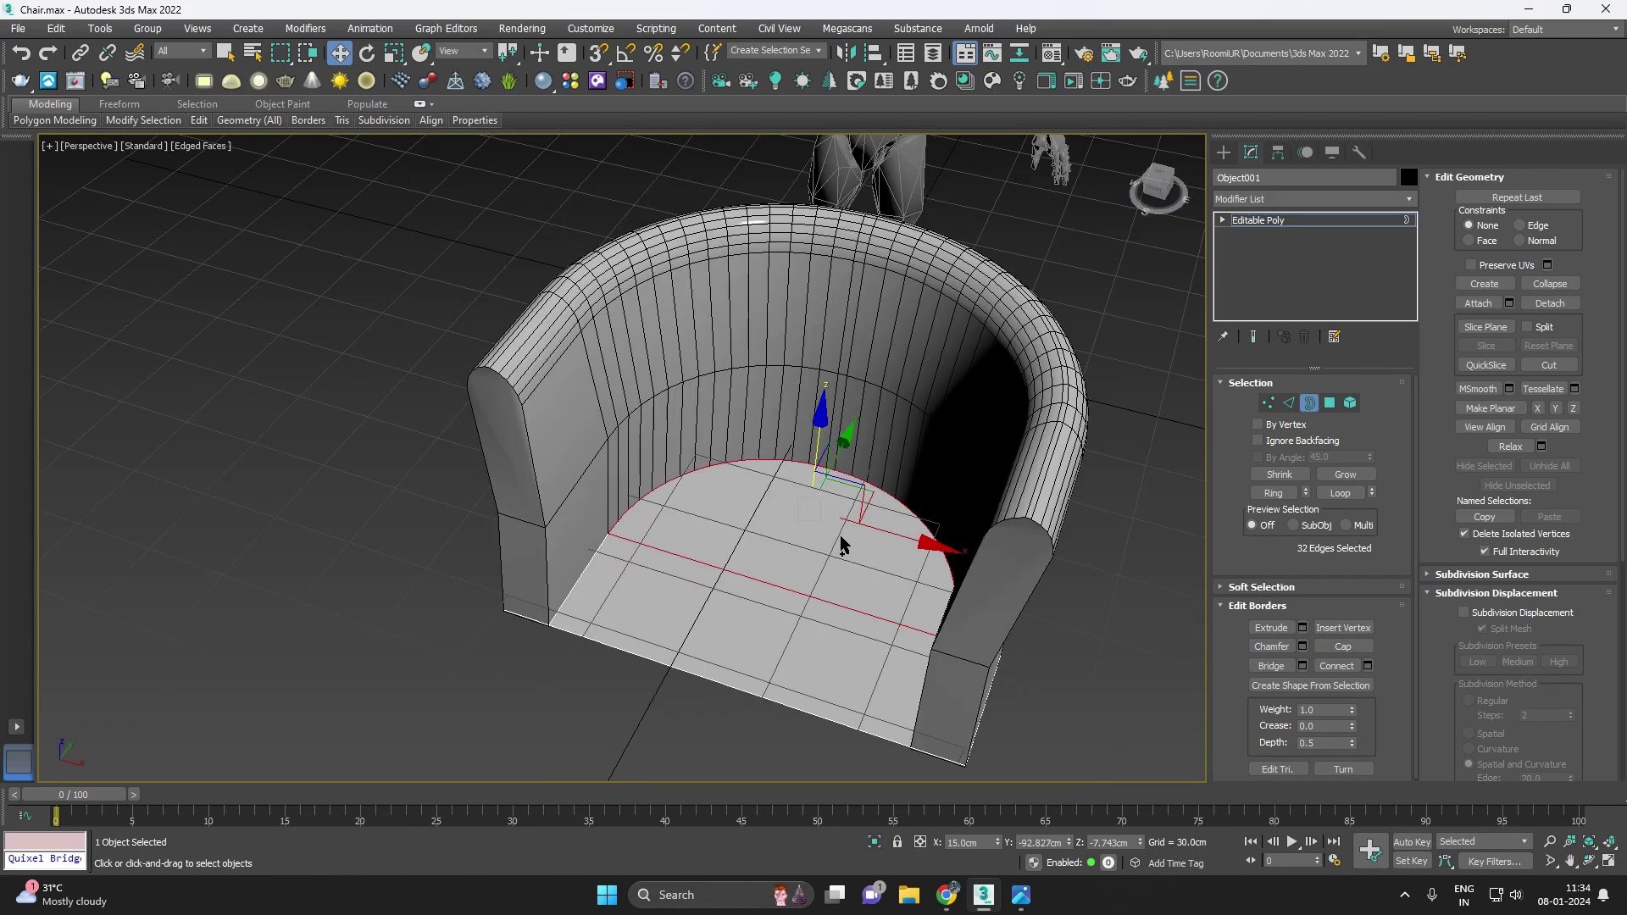
scroll(865, 529, "up", 2)
mouse_move(971, 542)
middle_mouse_down("alt")
mouse_move(959, 461)
mouse_move(1006, 407)
middle_mouse_up("alt")
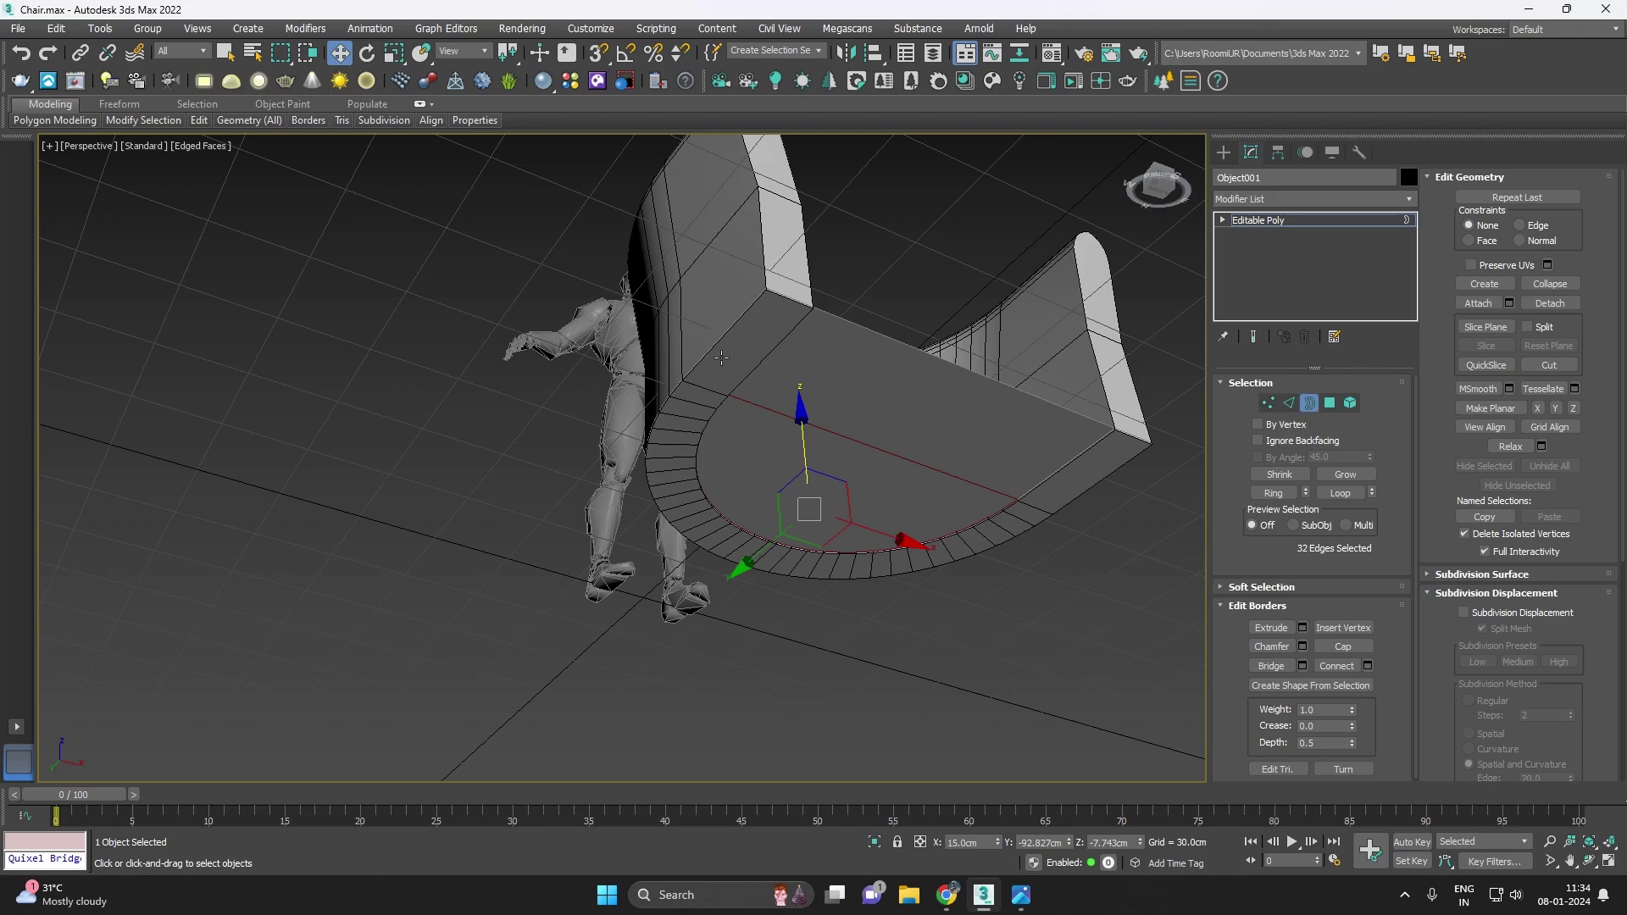
left_click(876, 844)
scroll(744, 571, "down", 2)
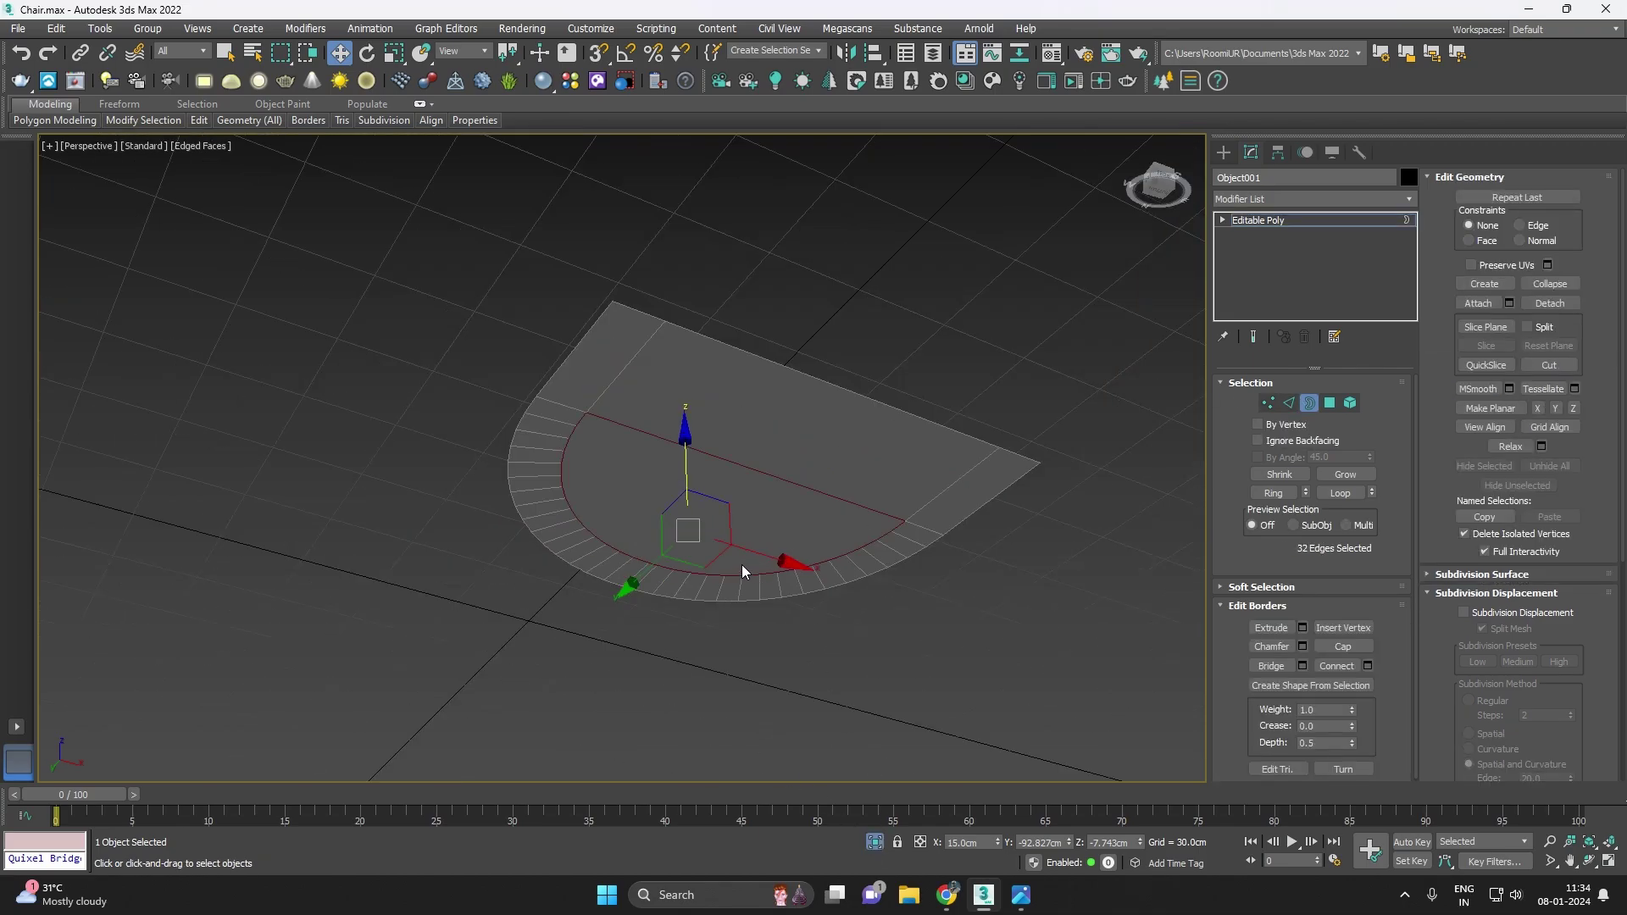
left_click(570, 333)
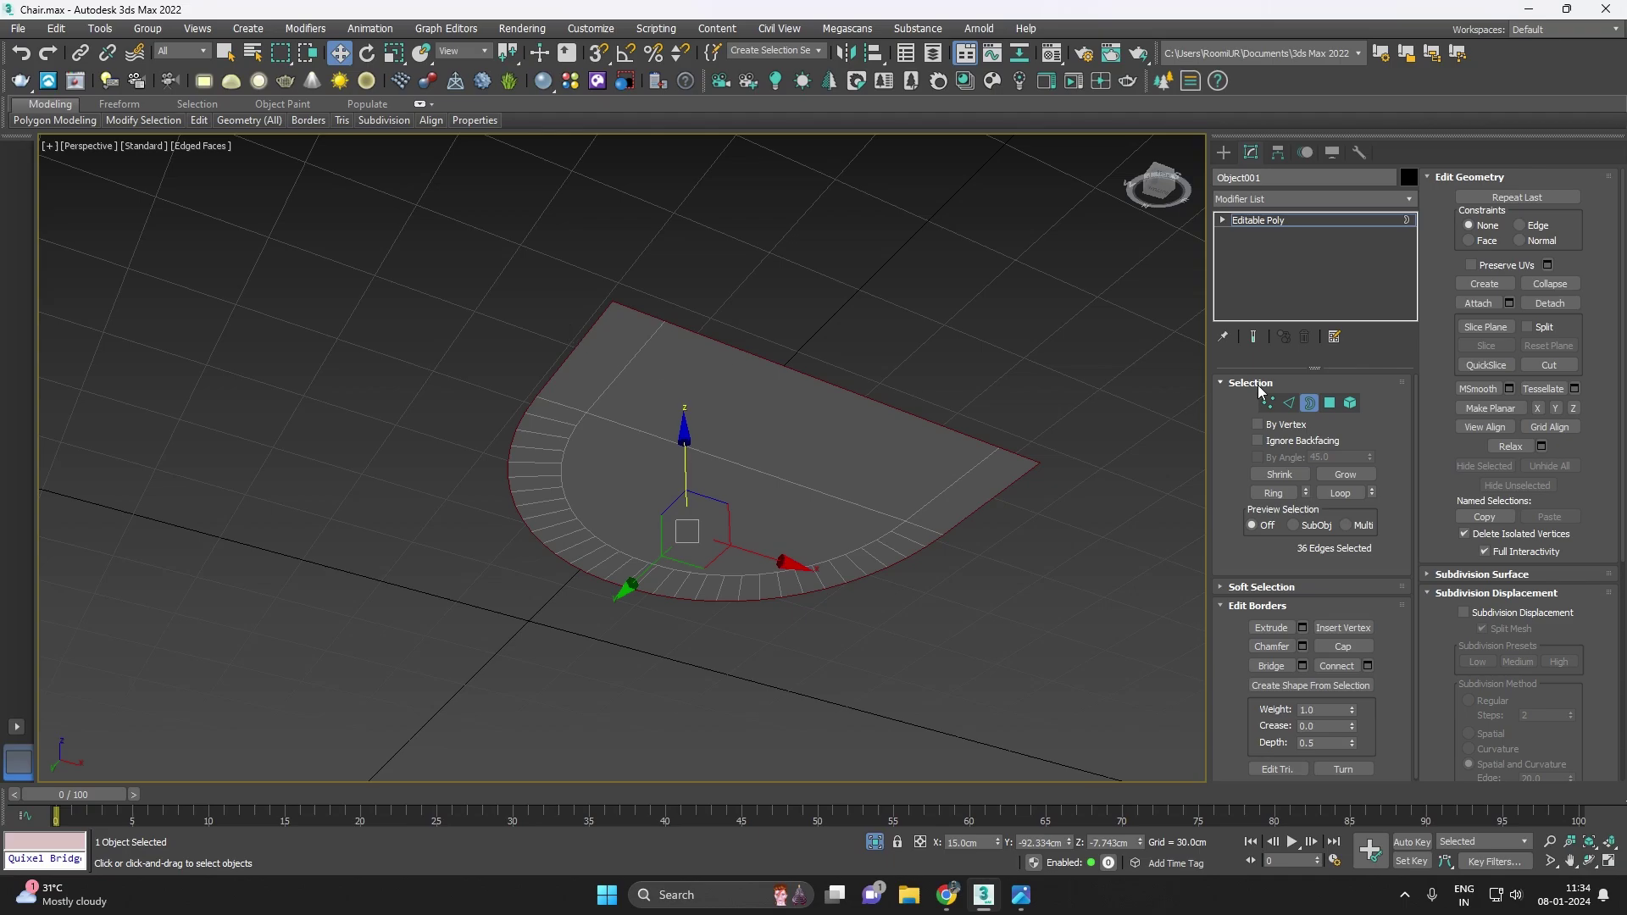
left_click(1295, 400)
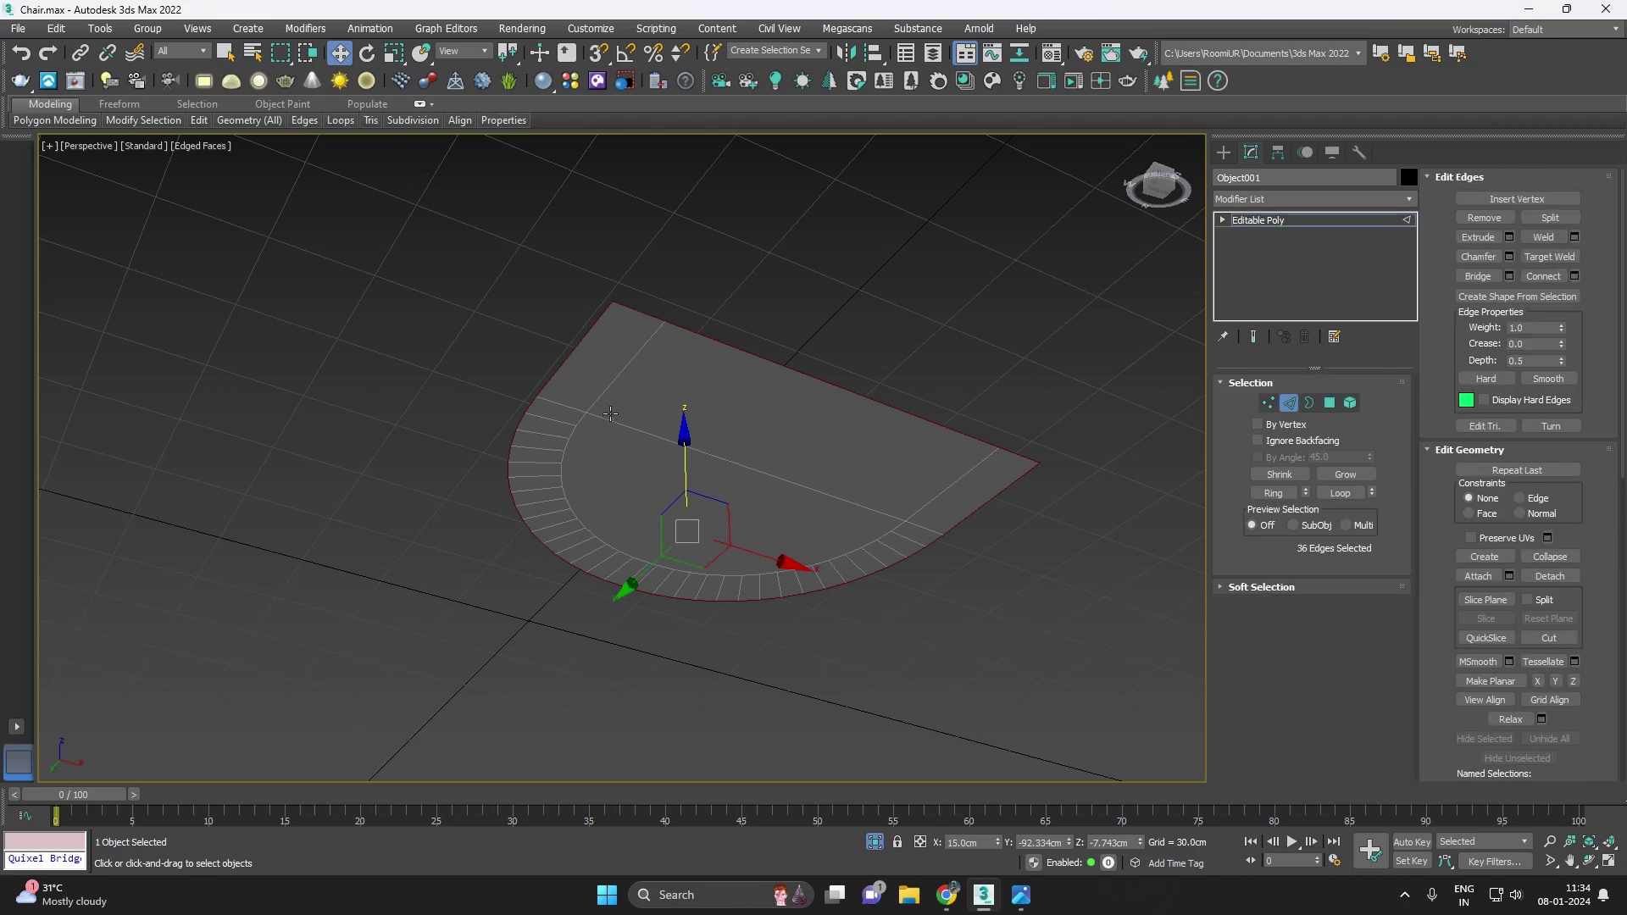
left_click(571, 363, "alt")
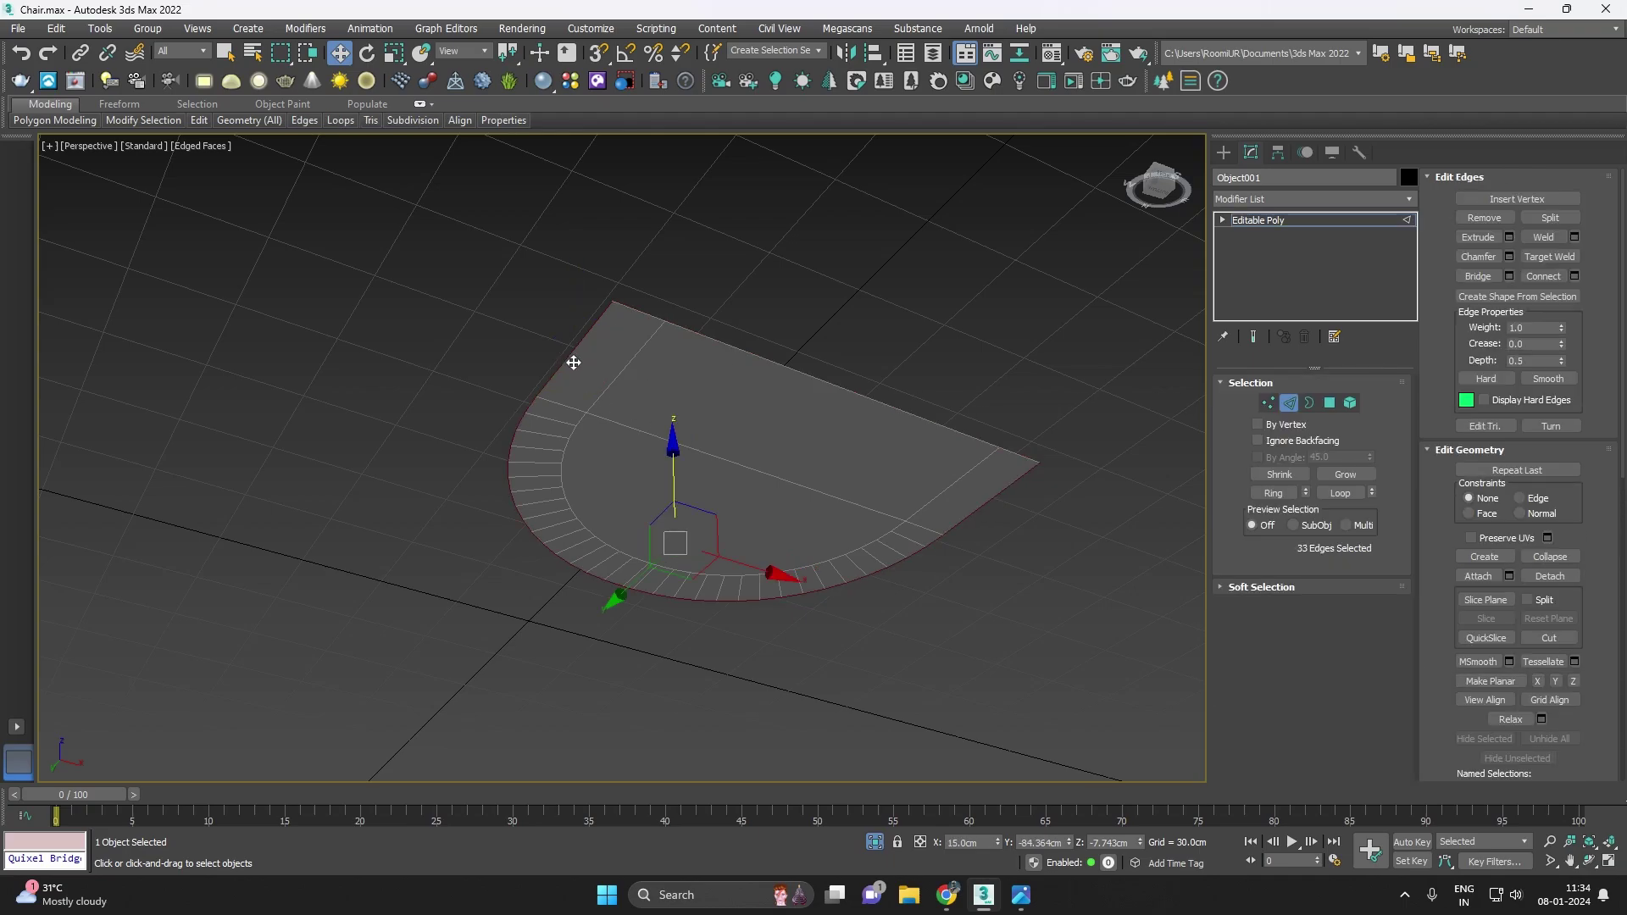
key("Delete")
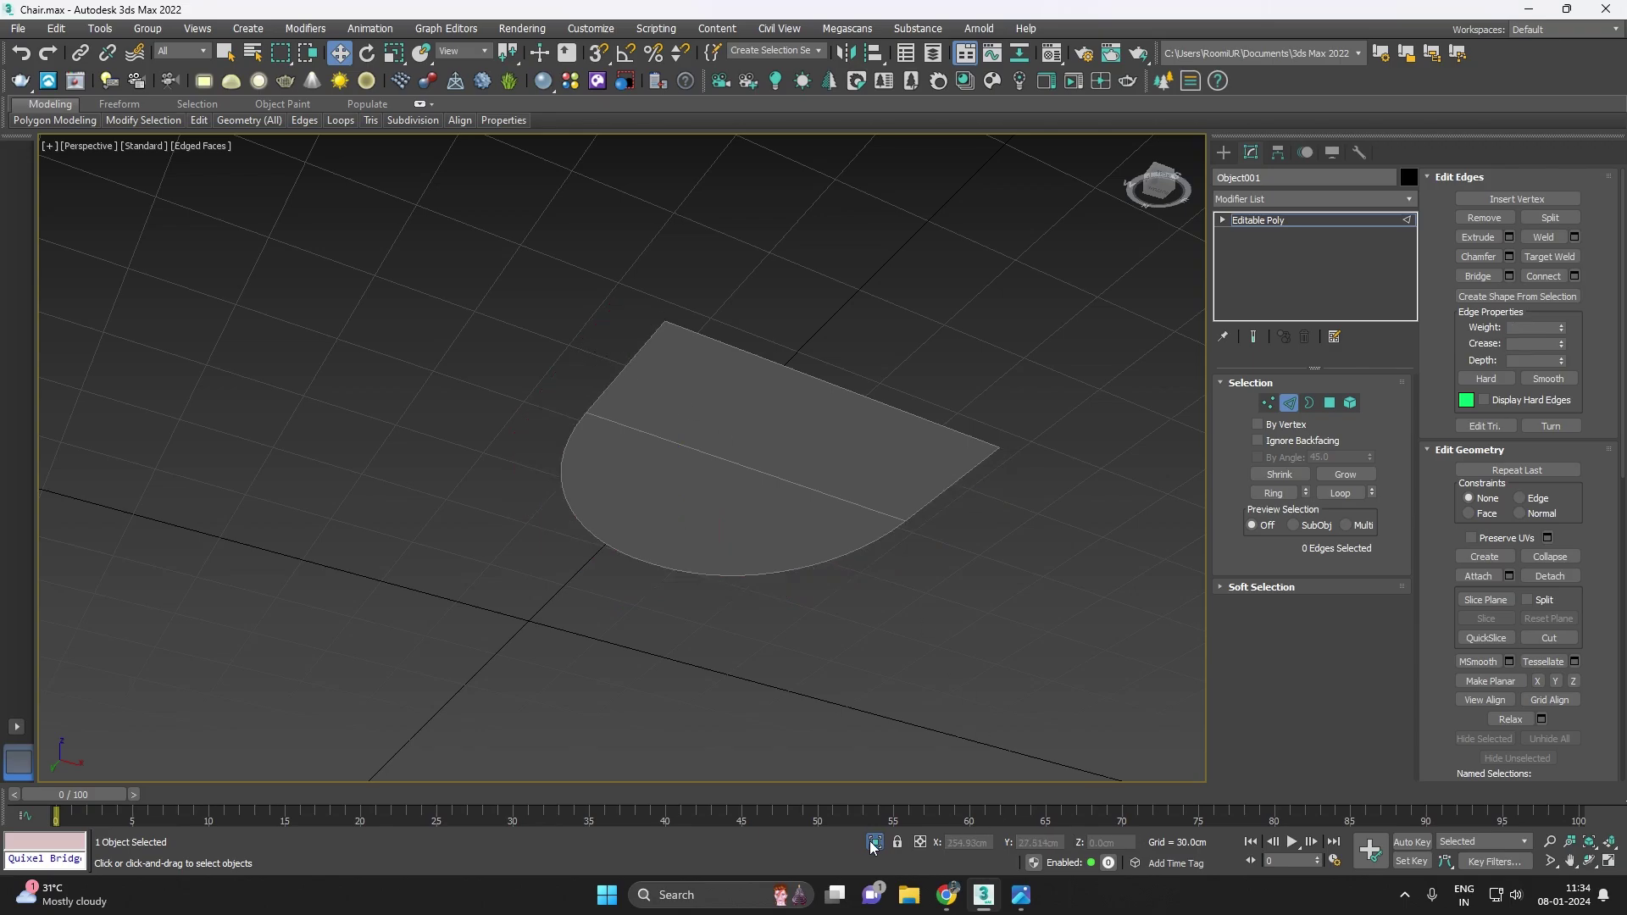
- Turn off isolation and view the whole armchair around the trimmed seat panel
left_click(878, 840)
middle_click_drag(915, 563, 875, 663, "alt")
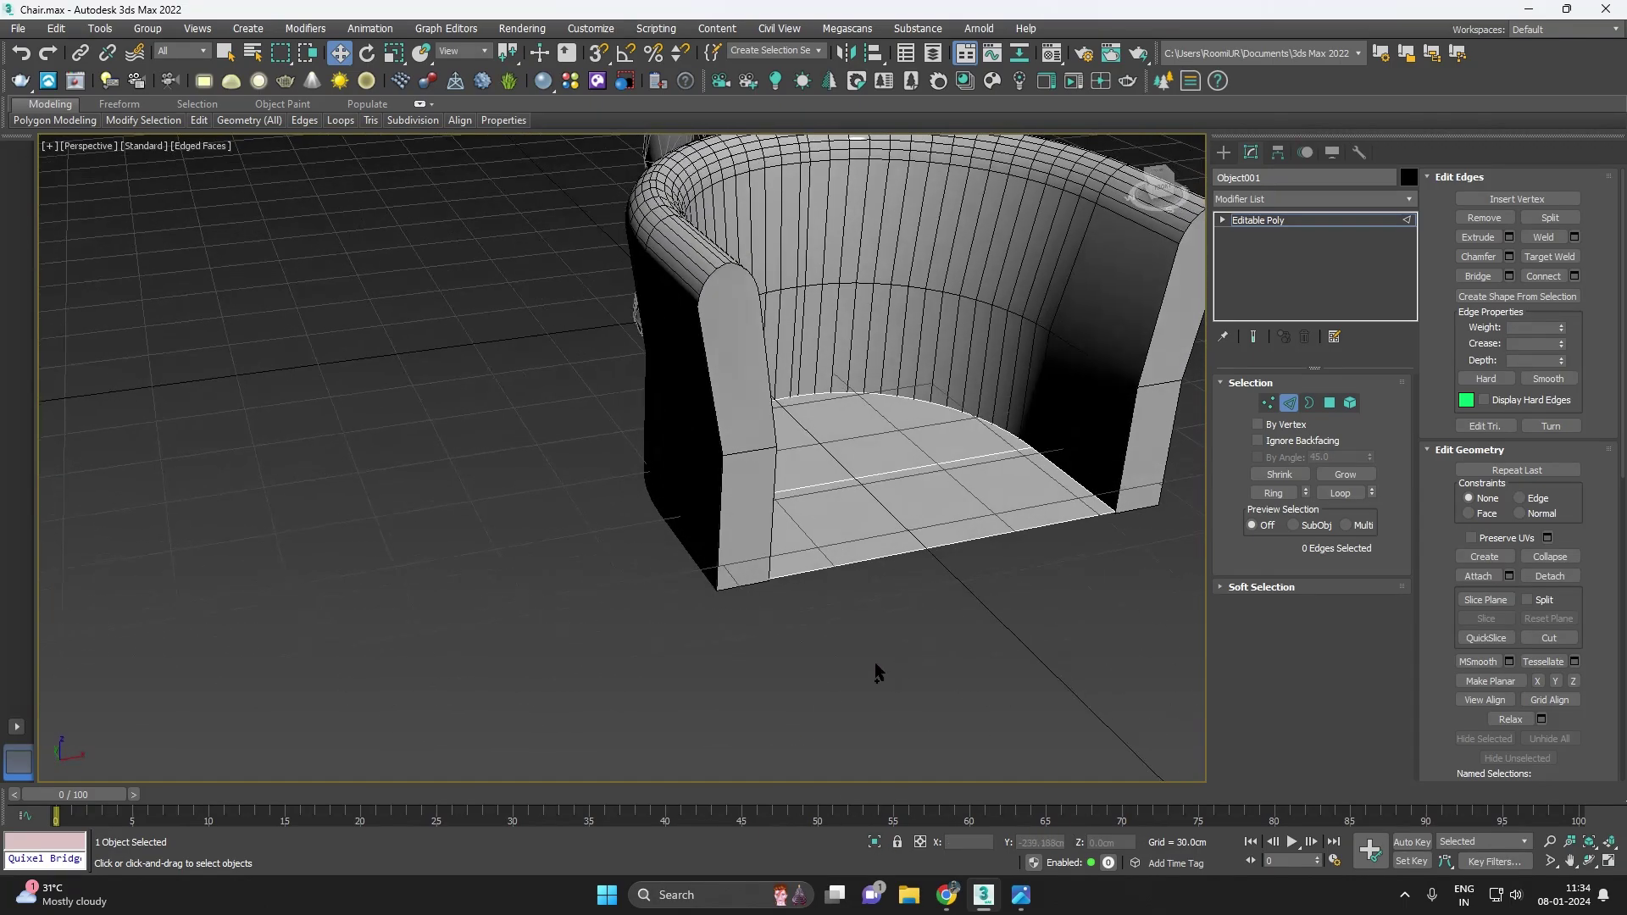
mouse_move(1026, 460)
middle_mouse_down("alt")
mouse_move(937, 465)
mouse_move(907, 524)
middle_mouse_up("alt")
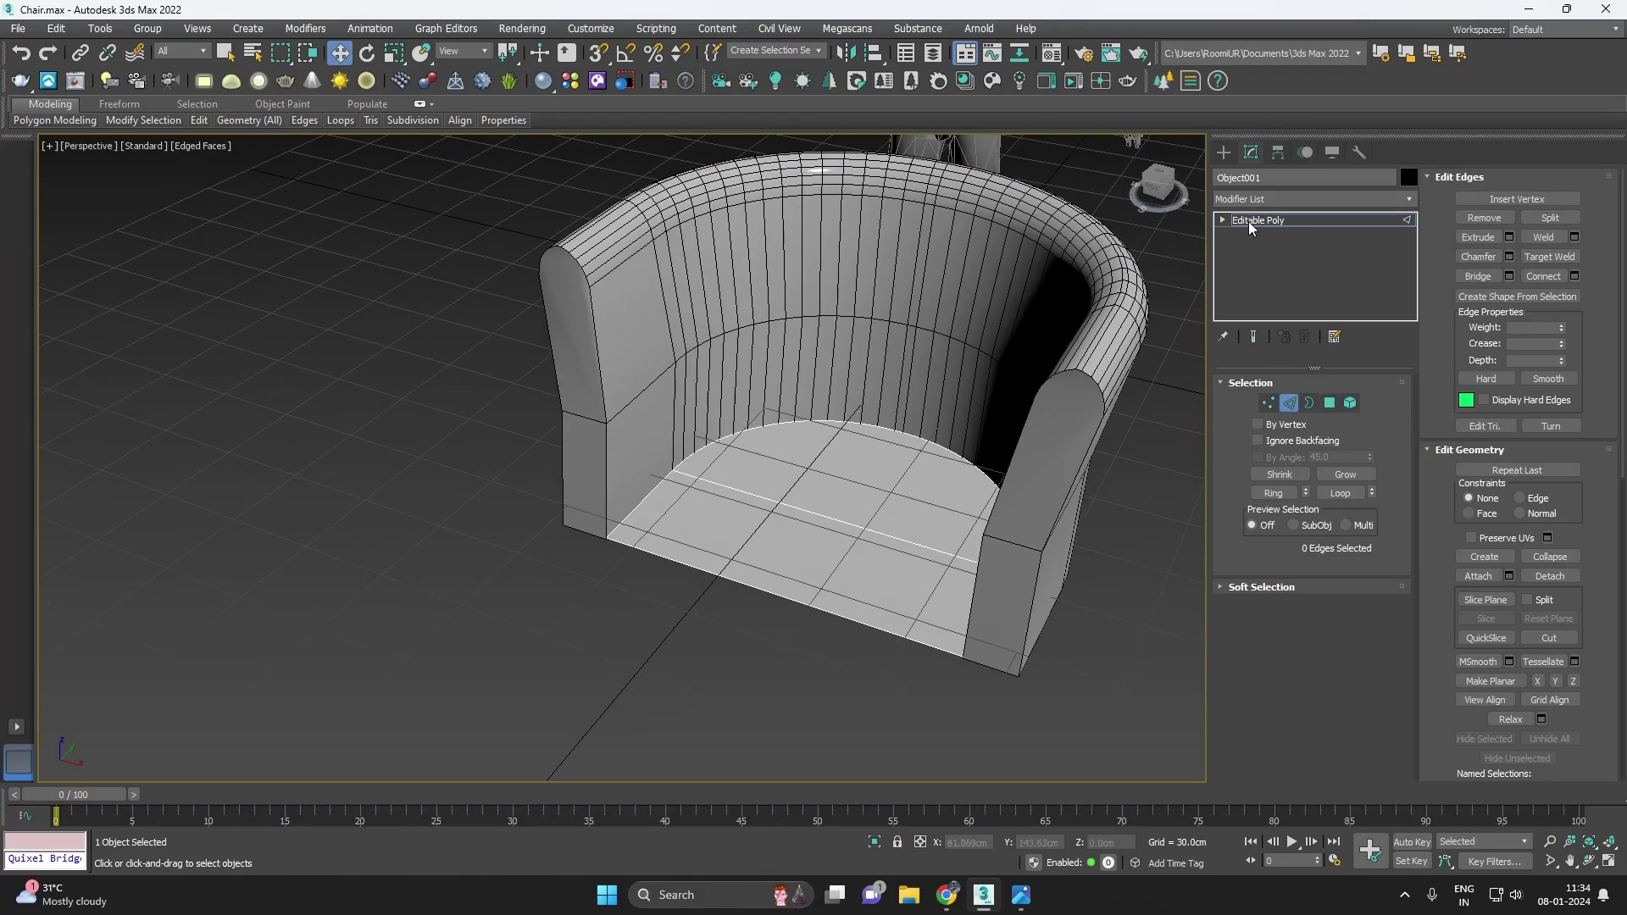
left_click(1311, 403)
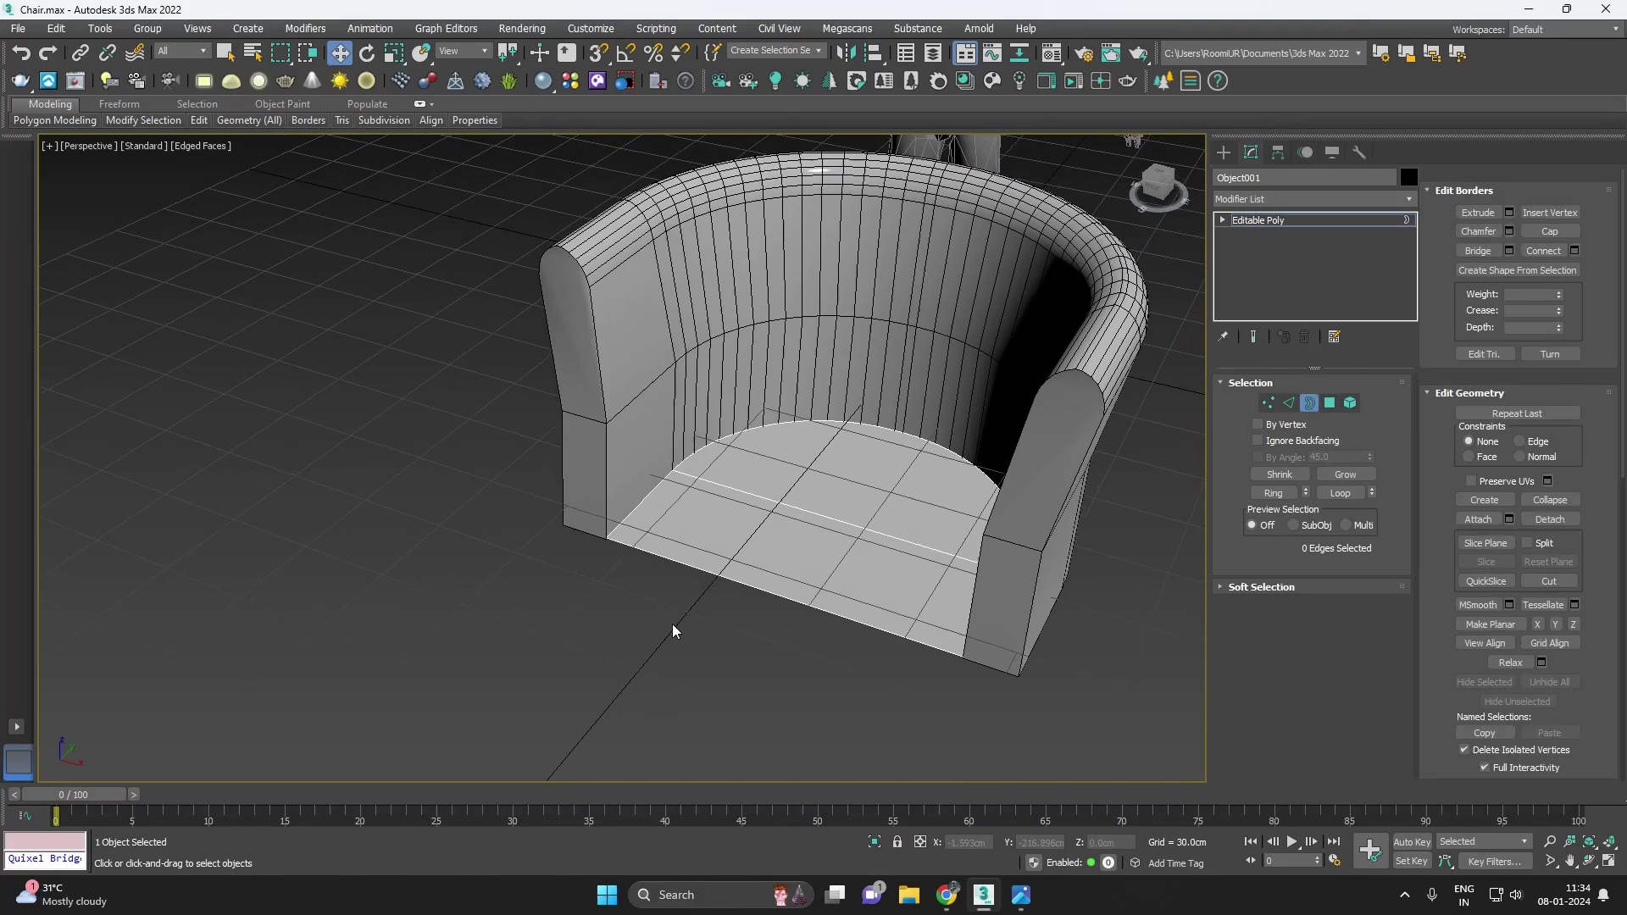
- Shift-drag the seat's open border down on Z to form thick side walls
left_click(746, 572)
left_click_drag(876, 398, 879, 442, "shift")
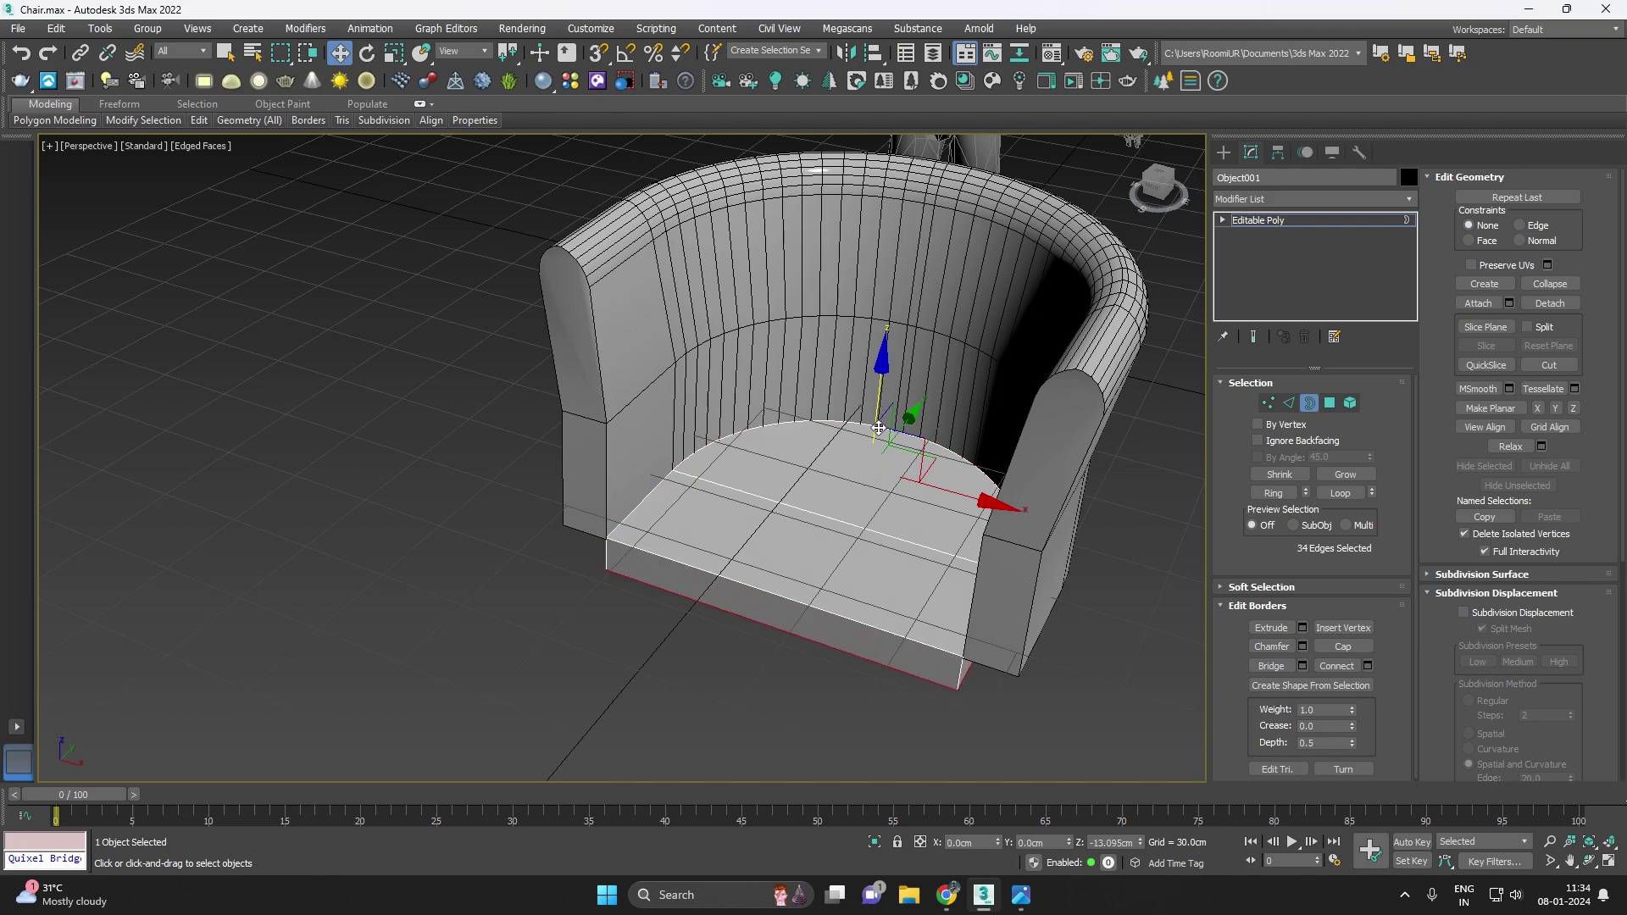
middle_click_drag(809, 475, 678, 485, "alt")
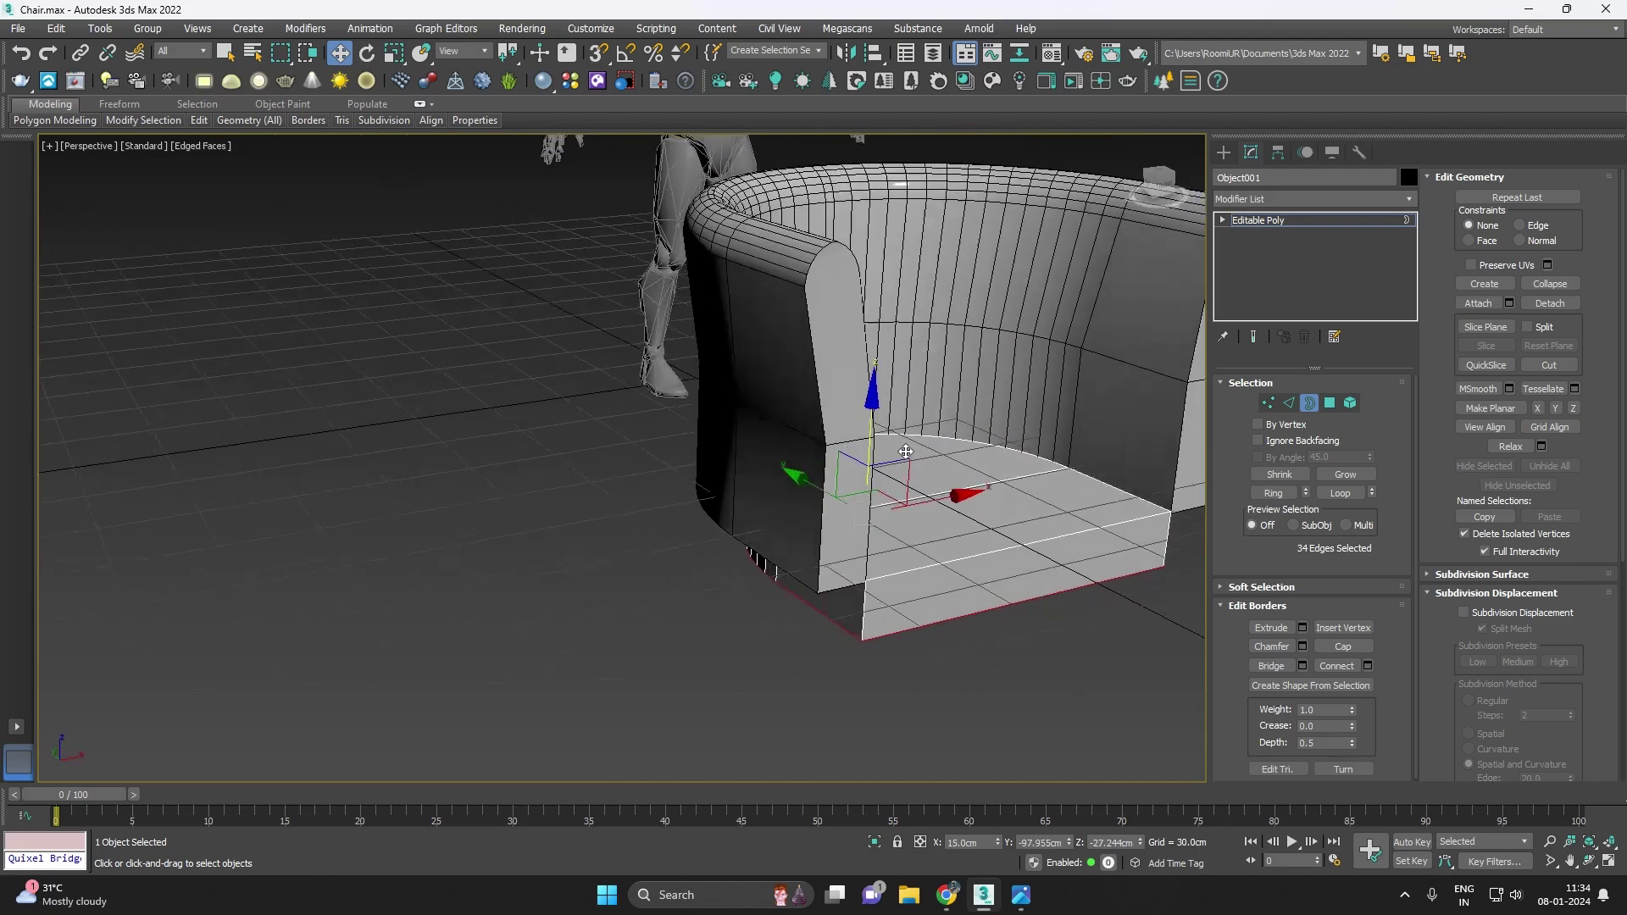
left_click_drag(679, 485, 679, 495)
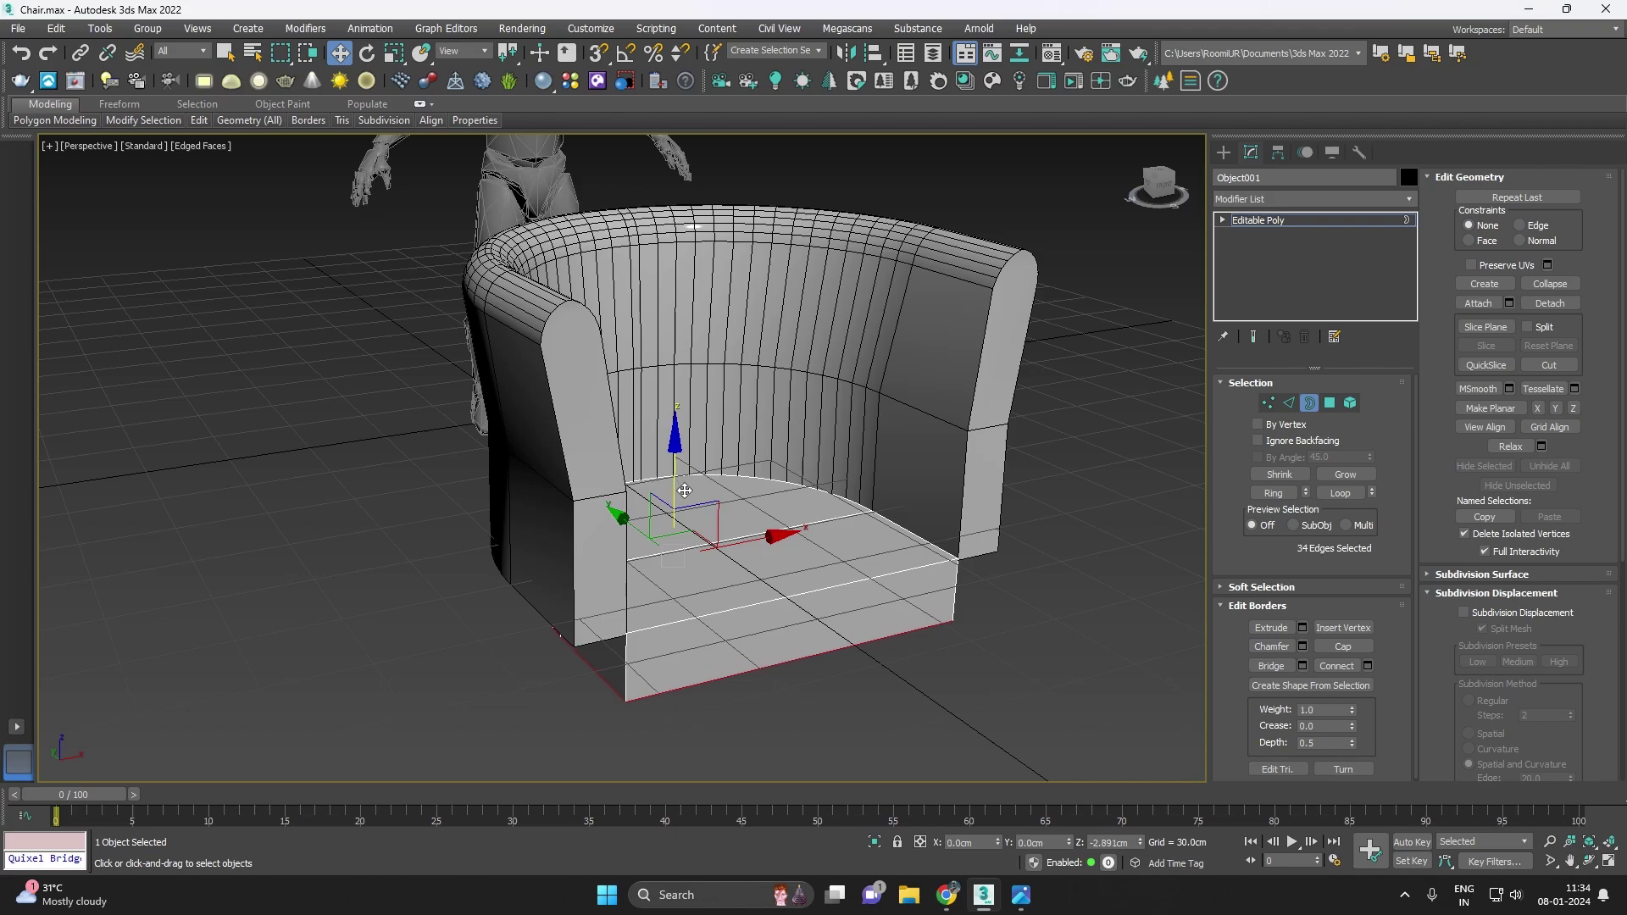
left_click(1286, 223)
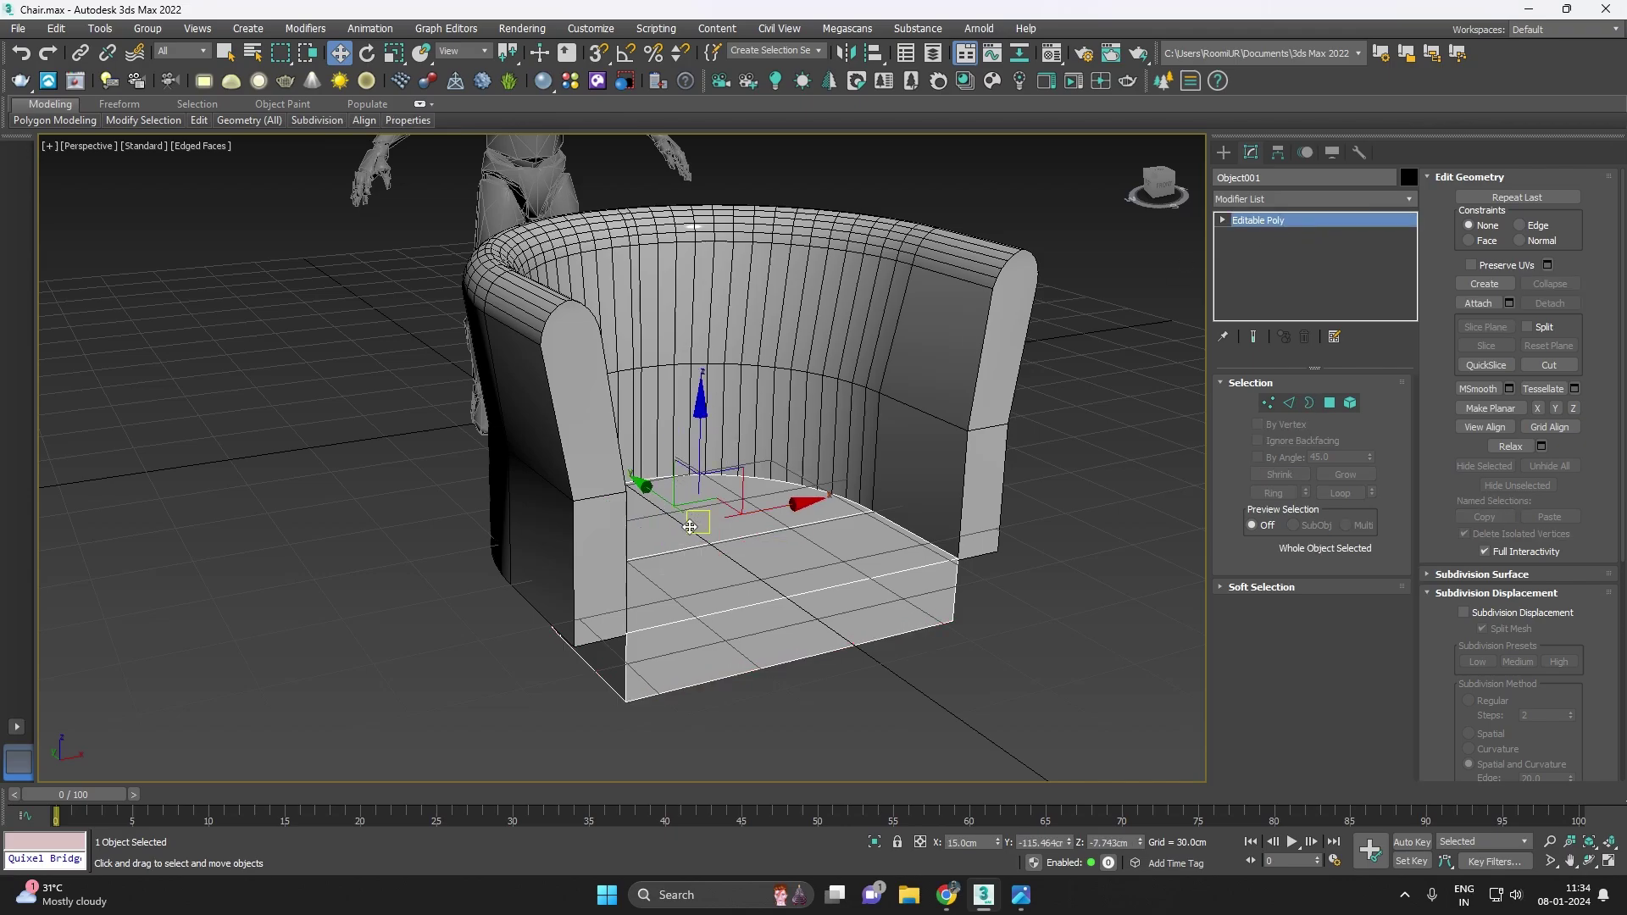
key("ctrl+z")
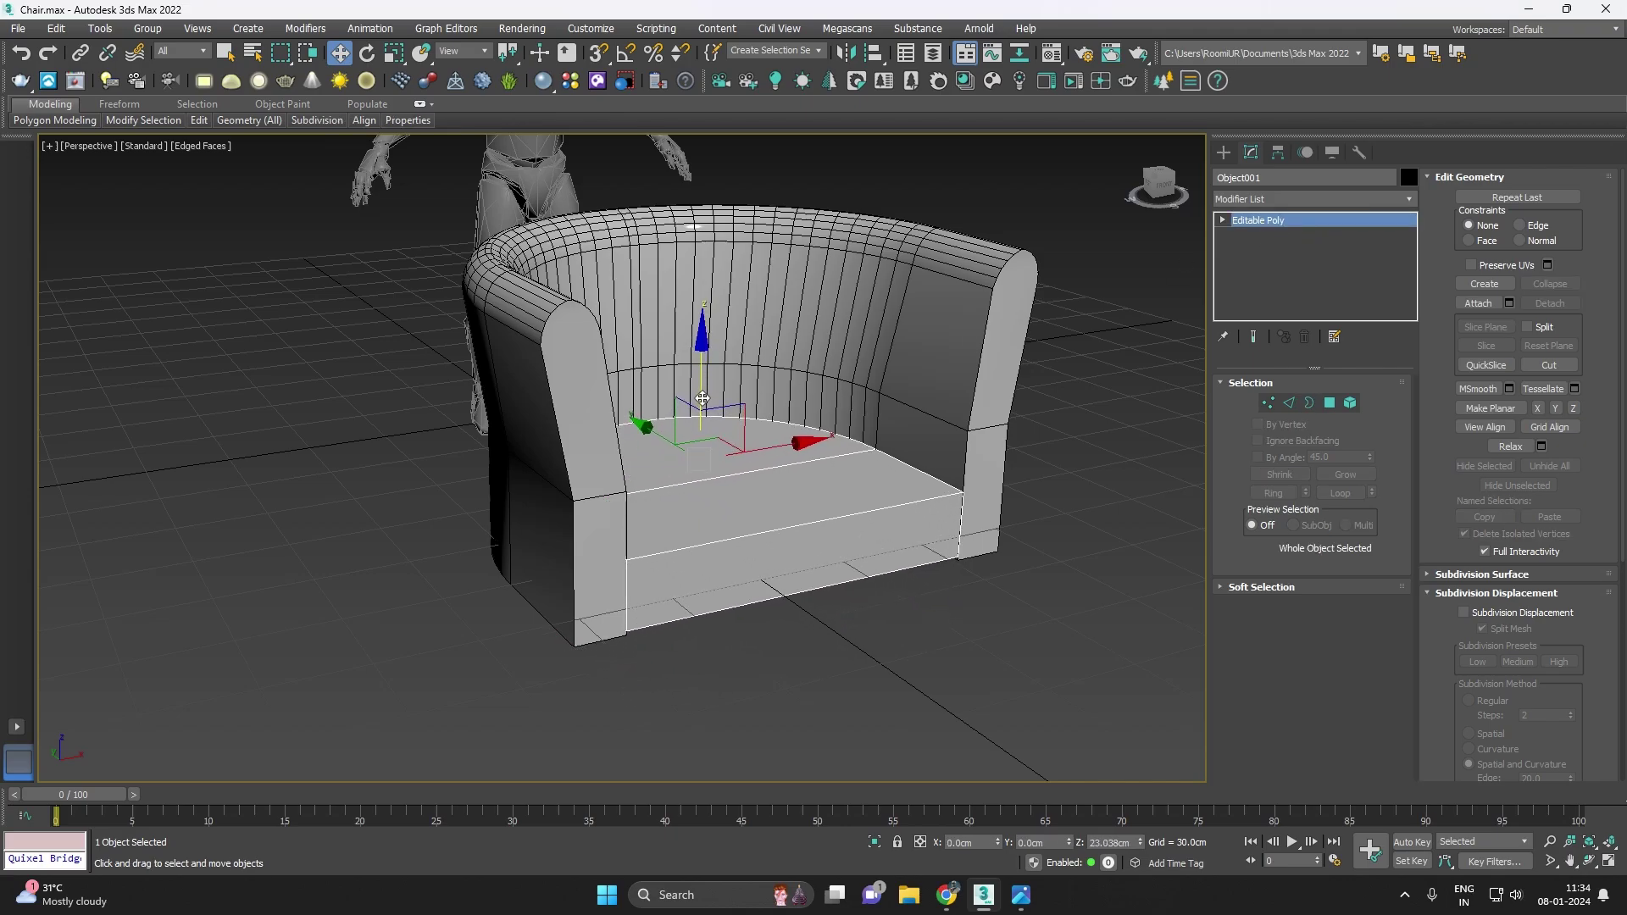
mouse_move(704, 440)
middle_mouse_down("alt")
mouse_move(788, 410)
mouse_move(700, 418)
mouse_move(775, 462)
mouse_move(696, 452)
mouse_move(774, 431)
middle_mouse_up("alt")
- Shift-drag a copy of the seat block upward along Z, creating Object002
scroll(775, 461, "up", 3)
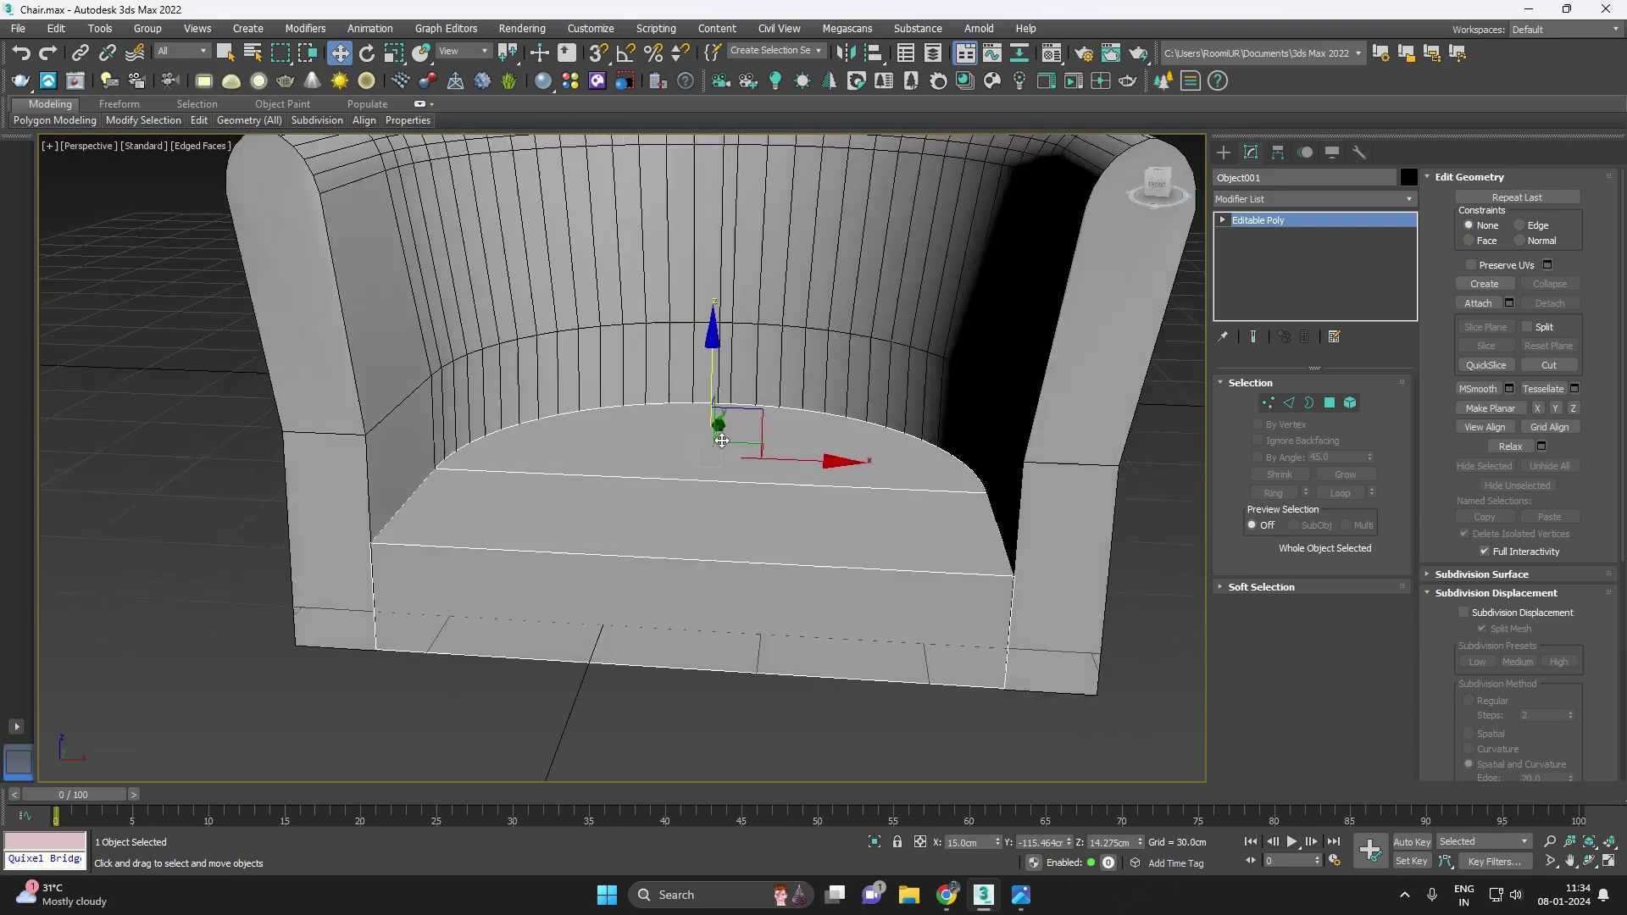
scroll(661, 537, "down", 3)
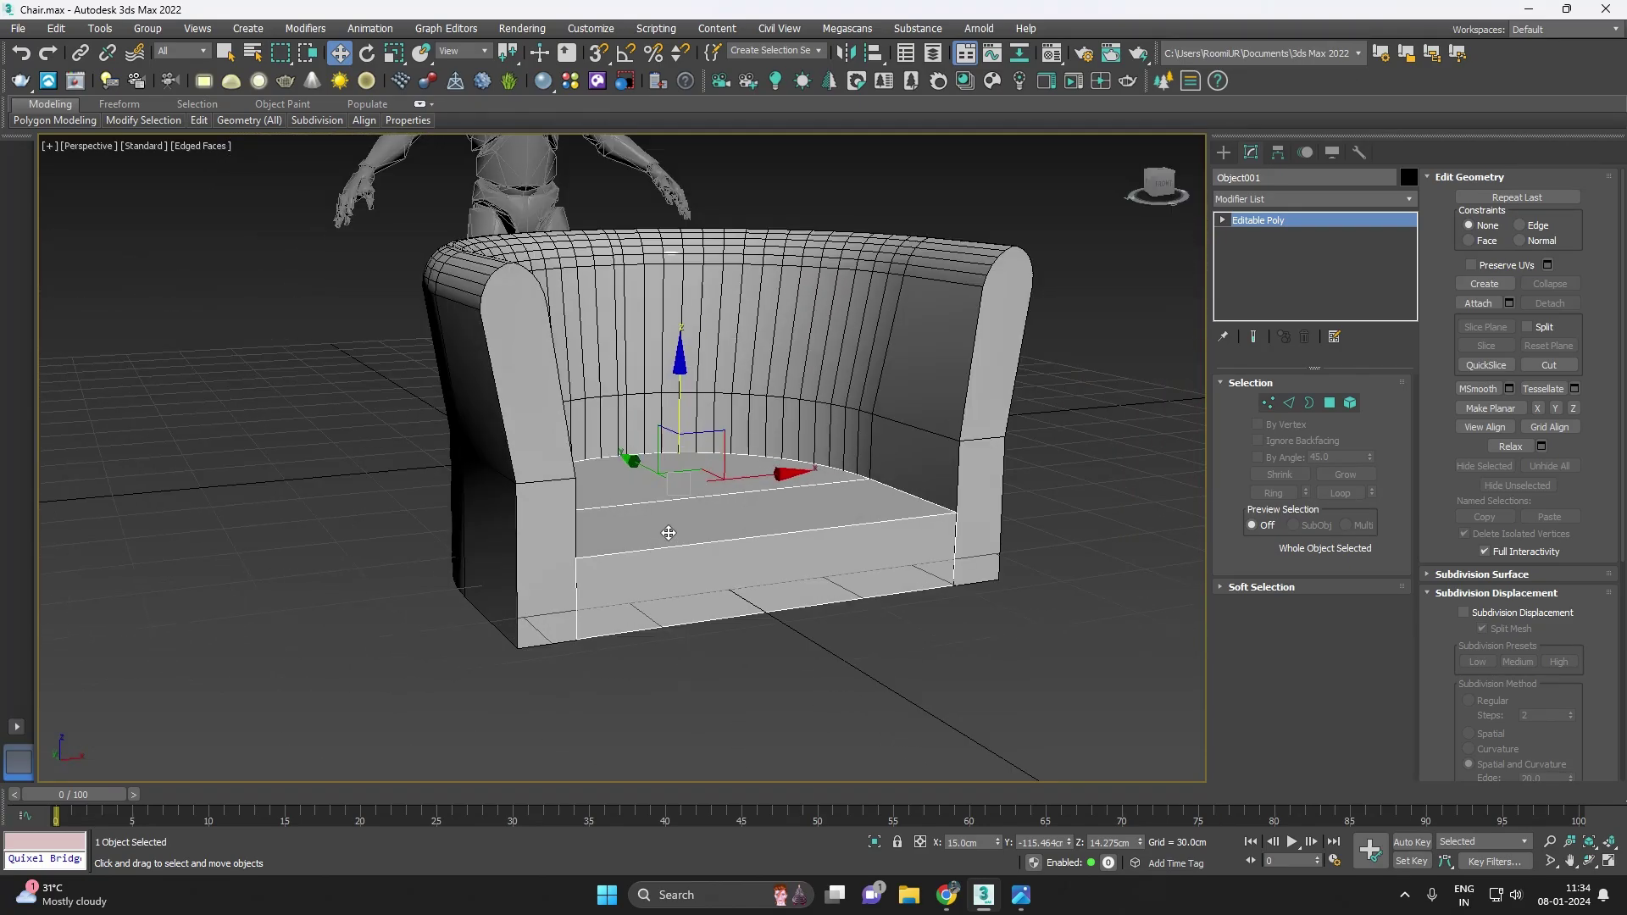
mouse_move(717, 500)
middle_mouse_down("alt")
mouse_move(678, 526)
mouse_move(726, 534)
middle_mouse_up("alt")
scroll(617, 581, "up", 3)
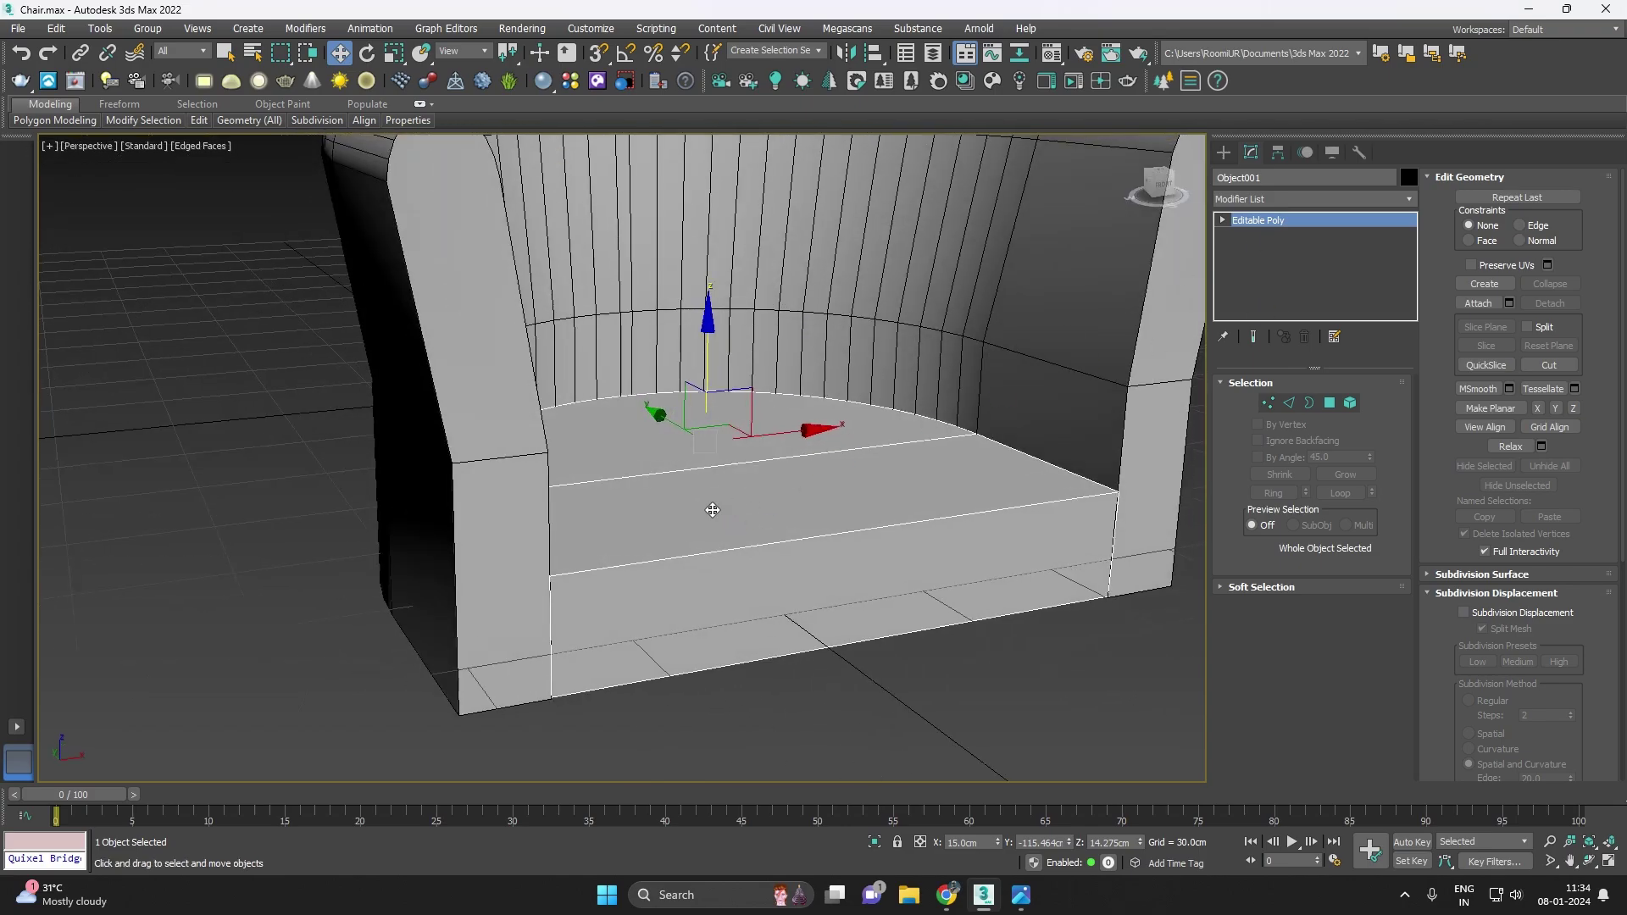
scroll(711, 510, "down", 3)
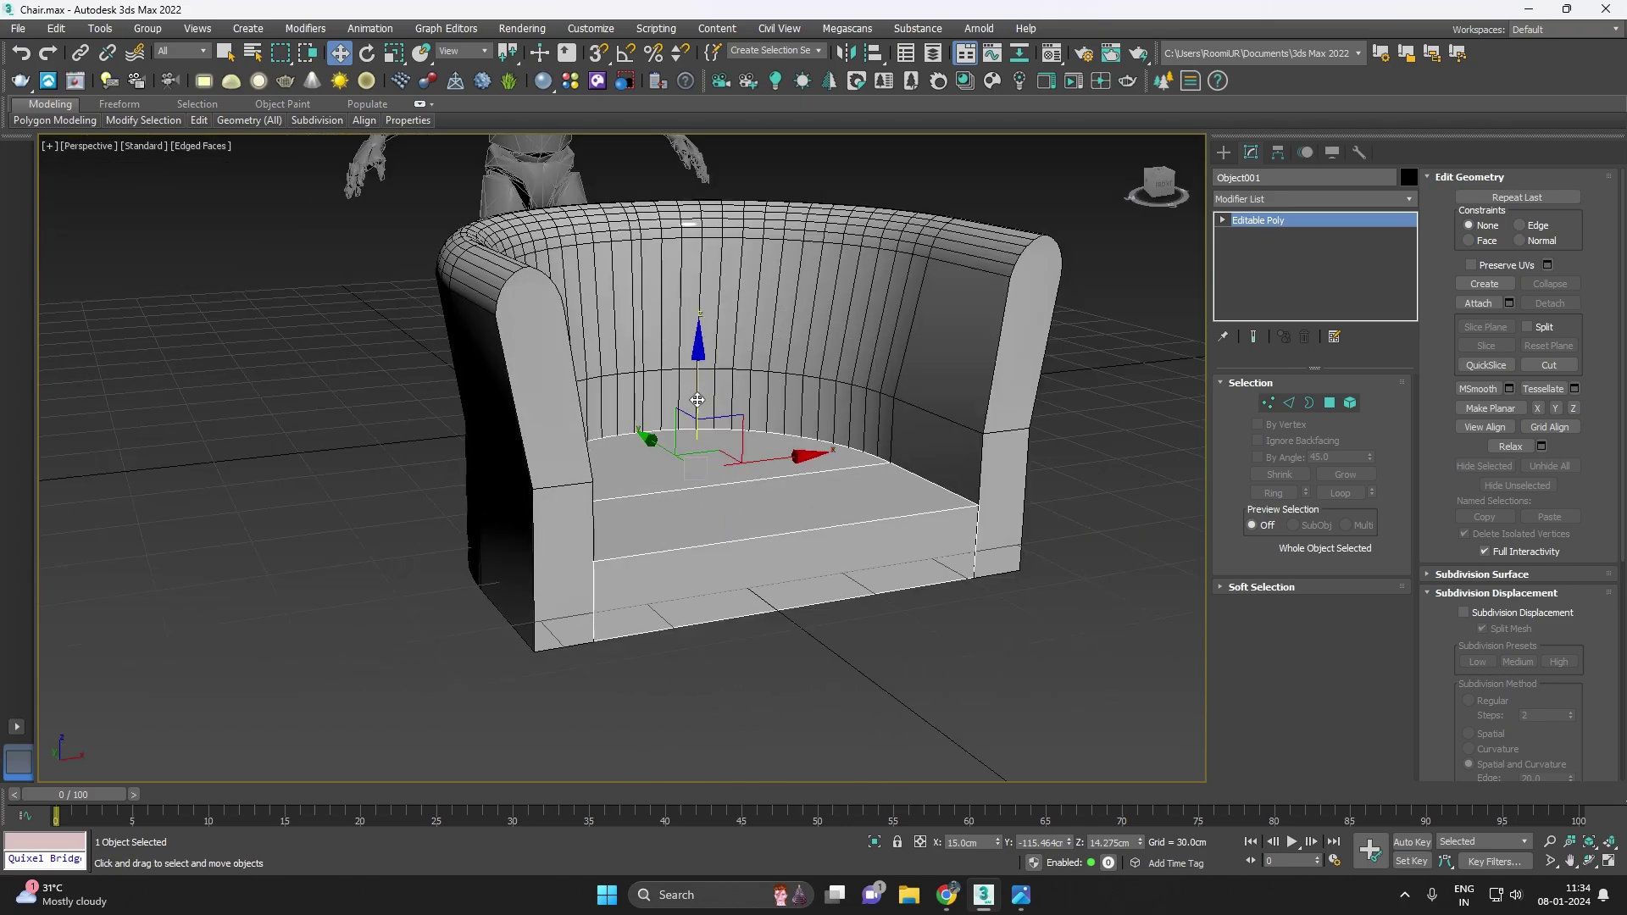
mouse_move(697, 400)
middle_mouse_down("alt")
mouse_move(769, 432)
mouse_move(1236, 413)
middle_mouse_up("alt")
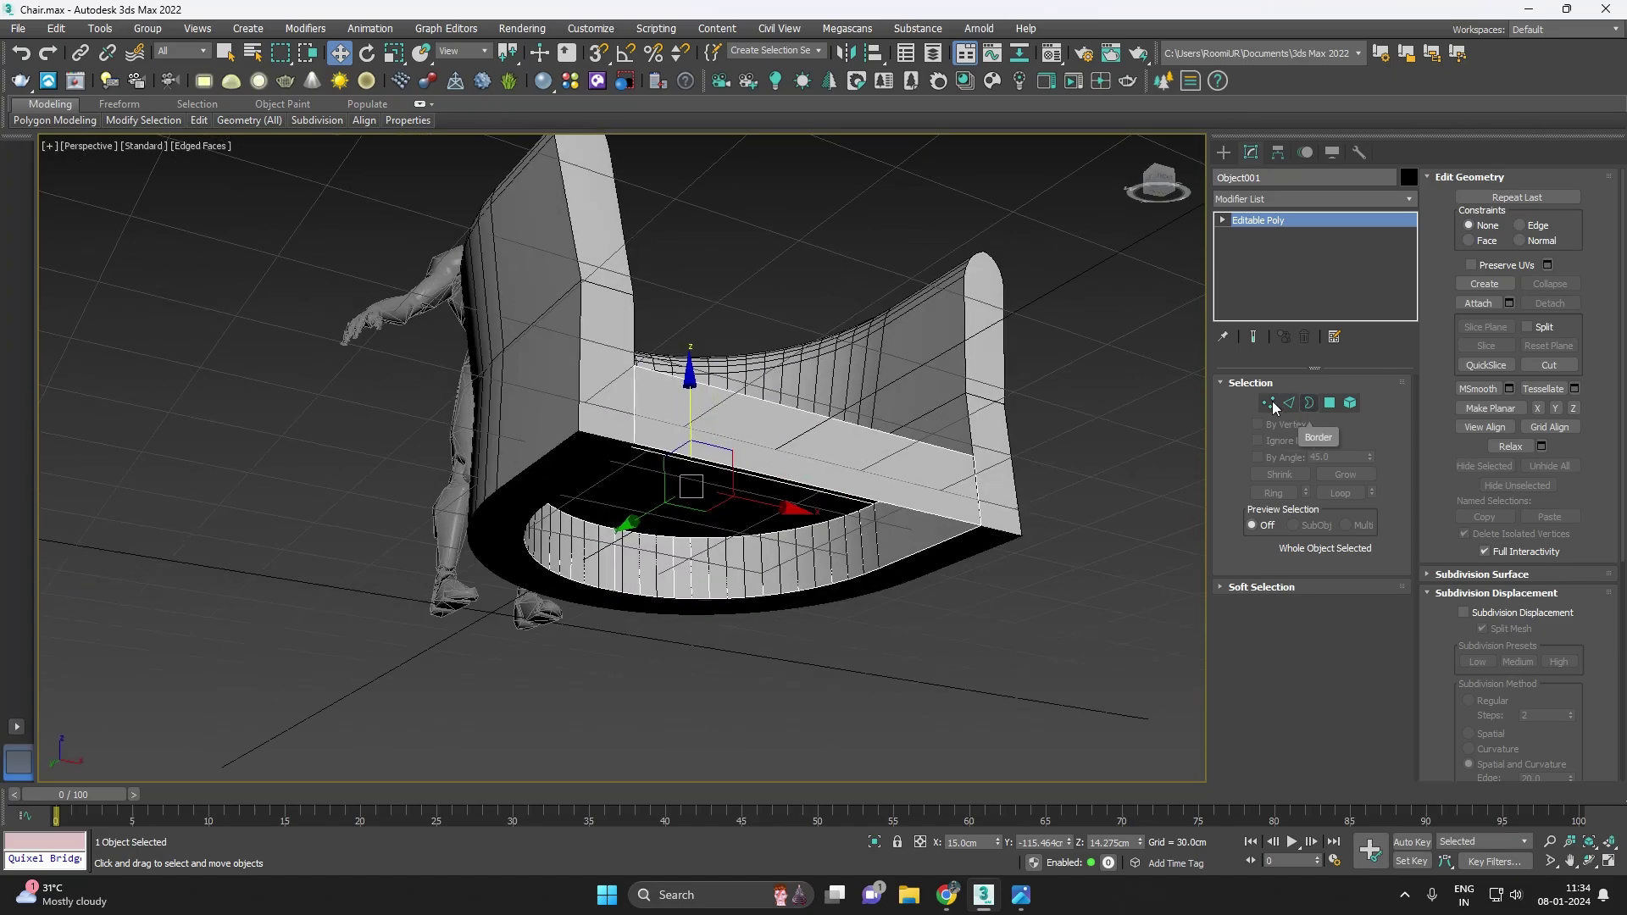
left_click_drag(686, 425, 688, 351, "shift")
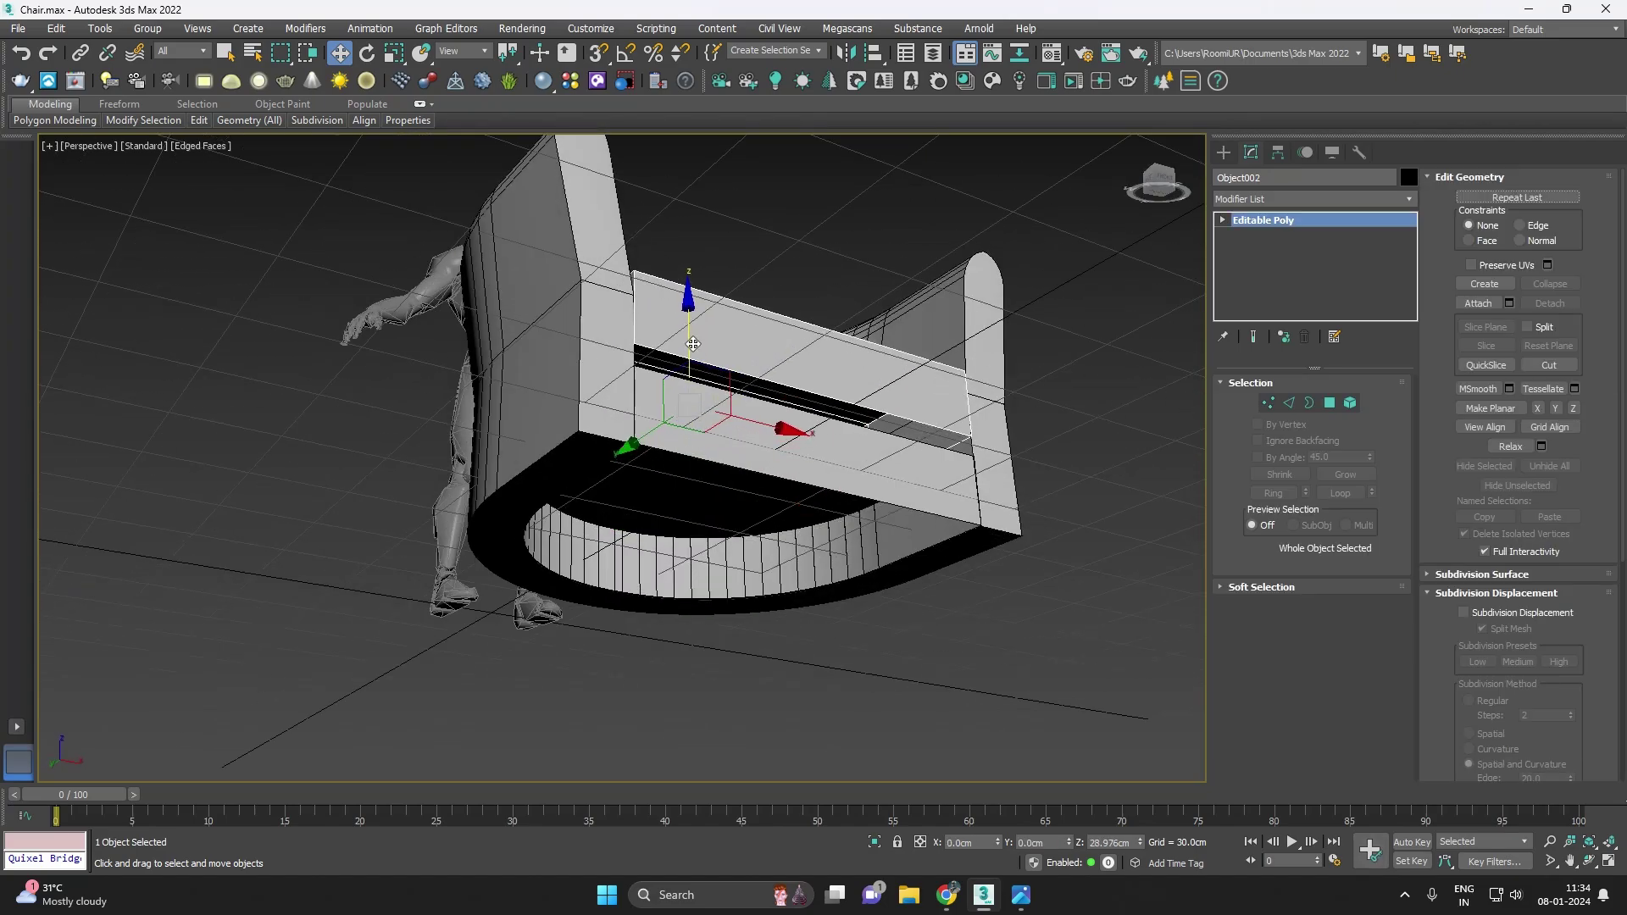
left_click(795, 514)
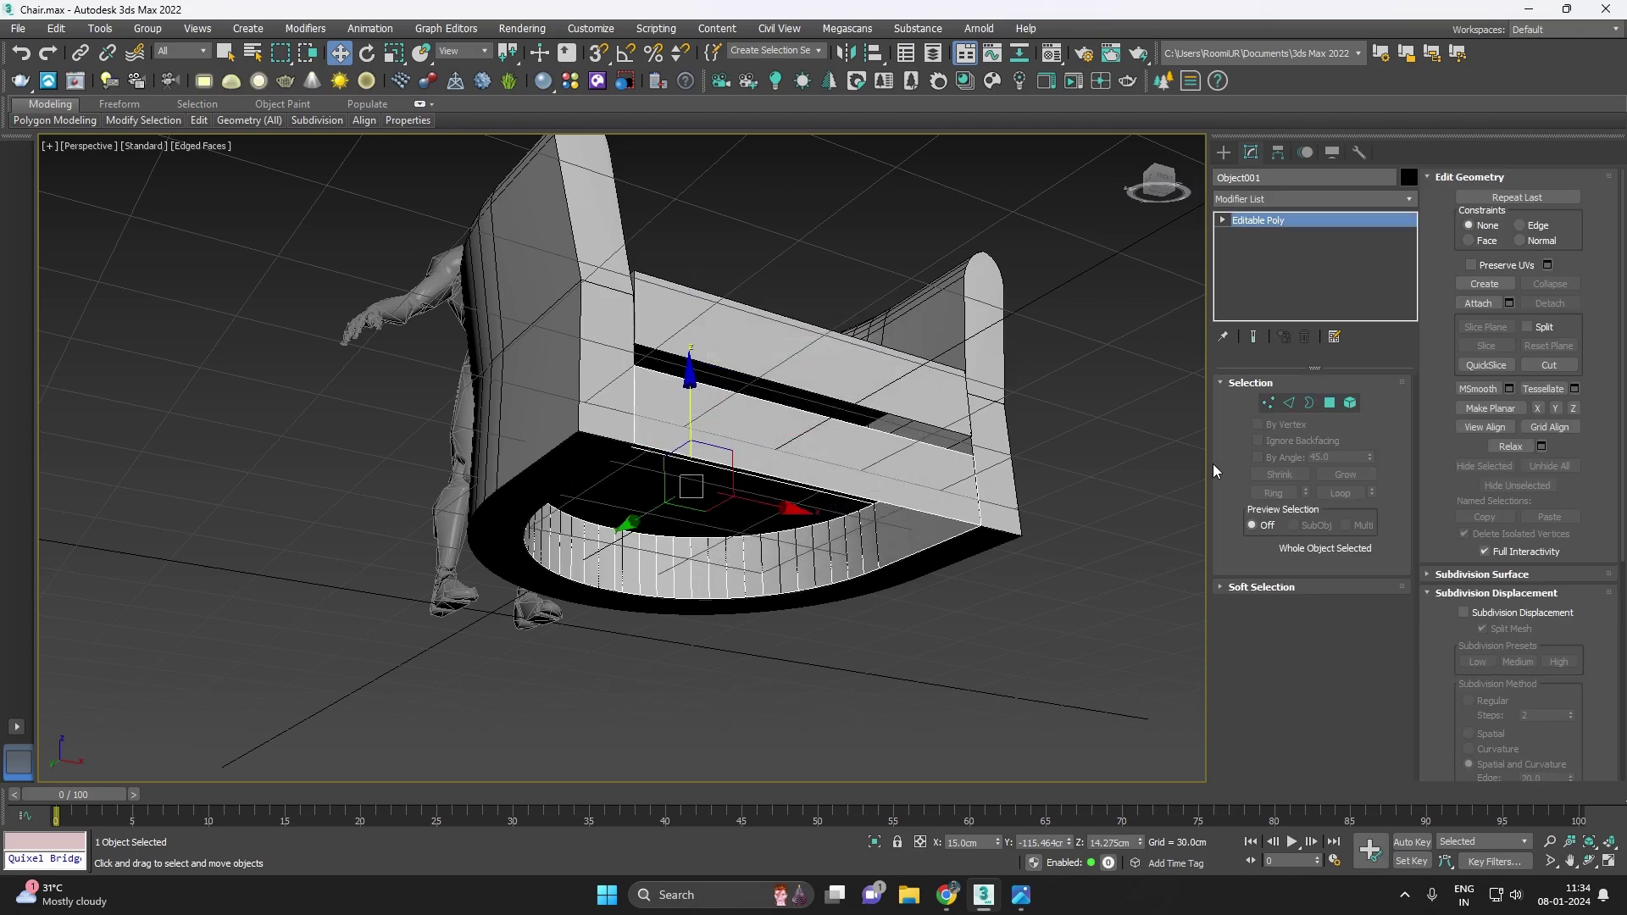
- Cap the lower seat's open underside border, then select the upper seat copy
left_click(1310, 405)
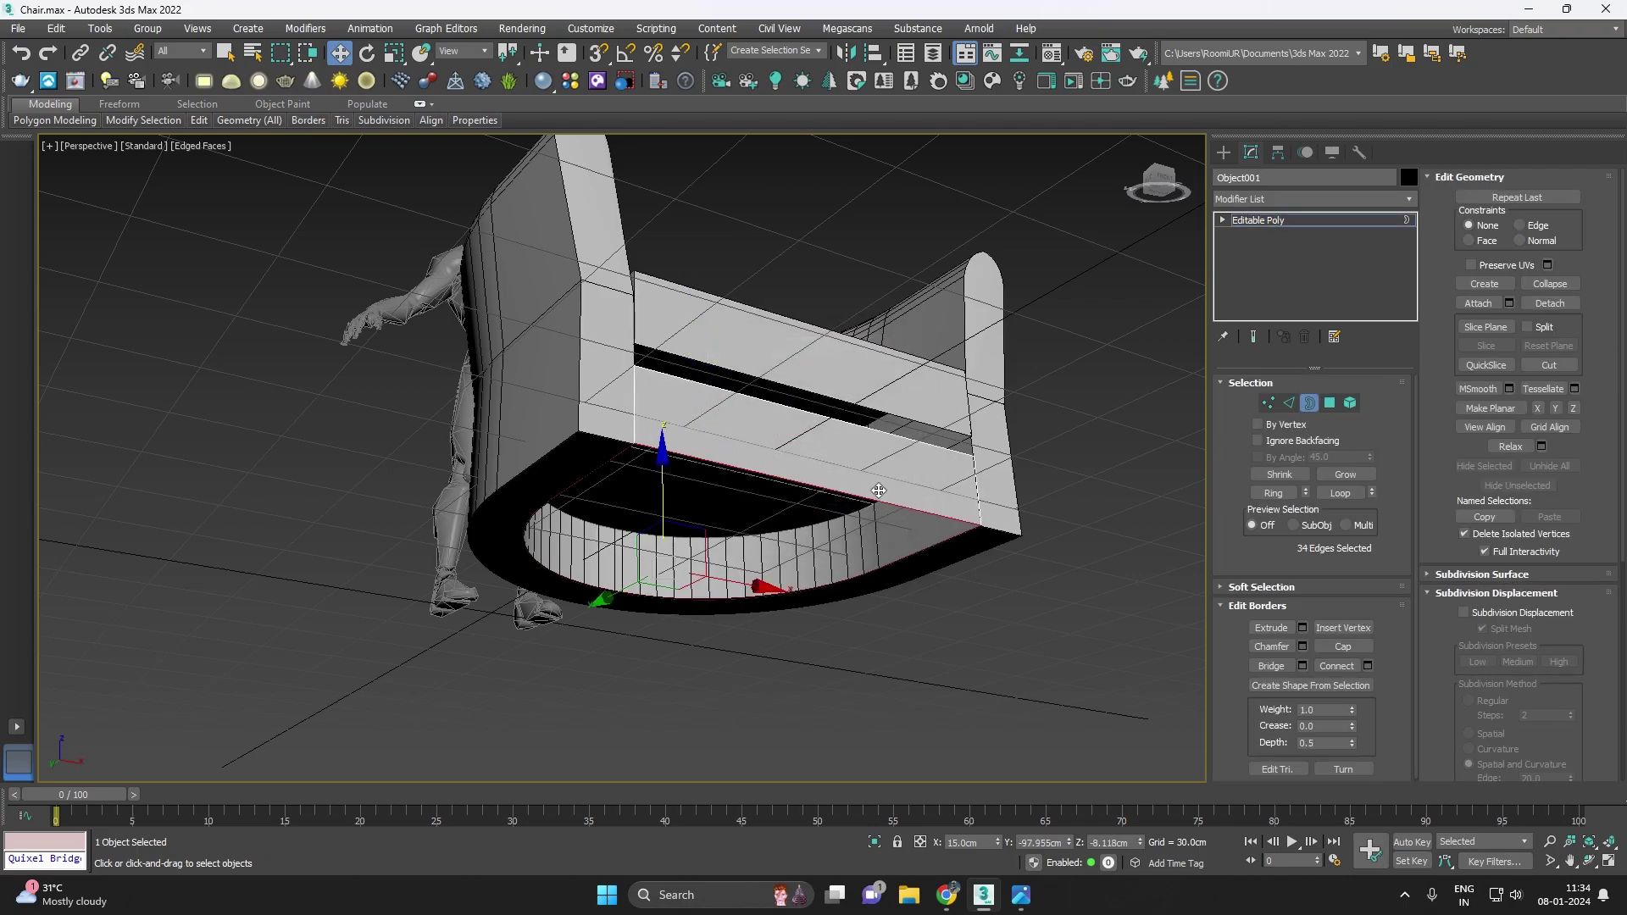
left_click(1329, 646)
middle_click_drag(933, 475, 1184, 393, "alt")
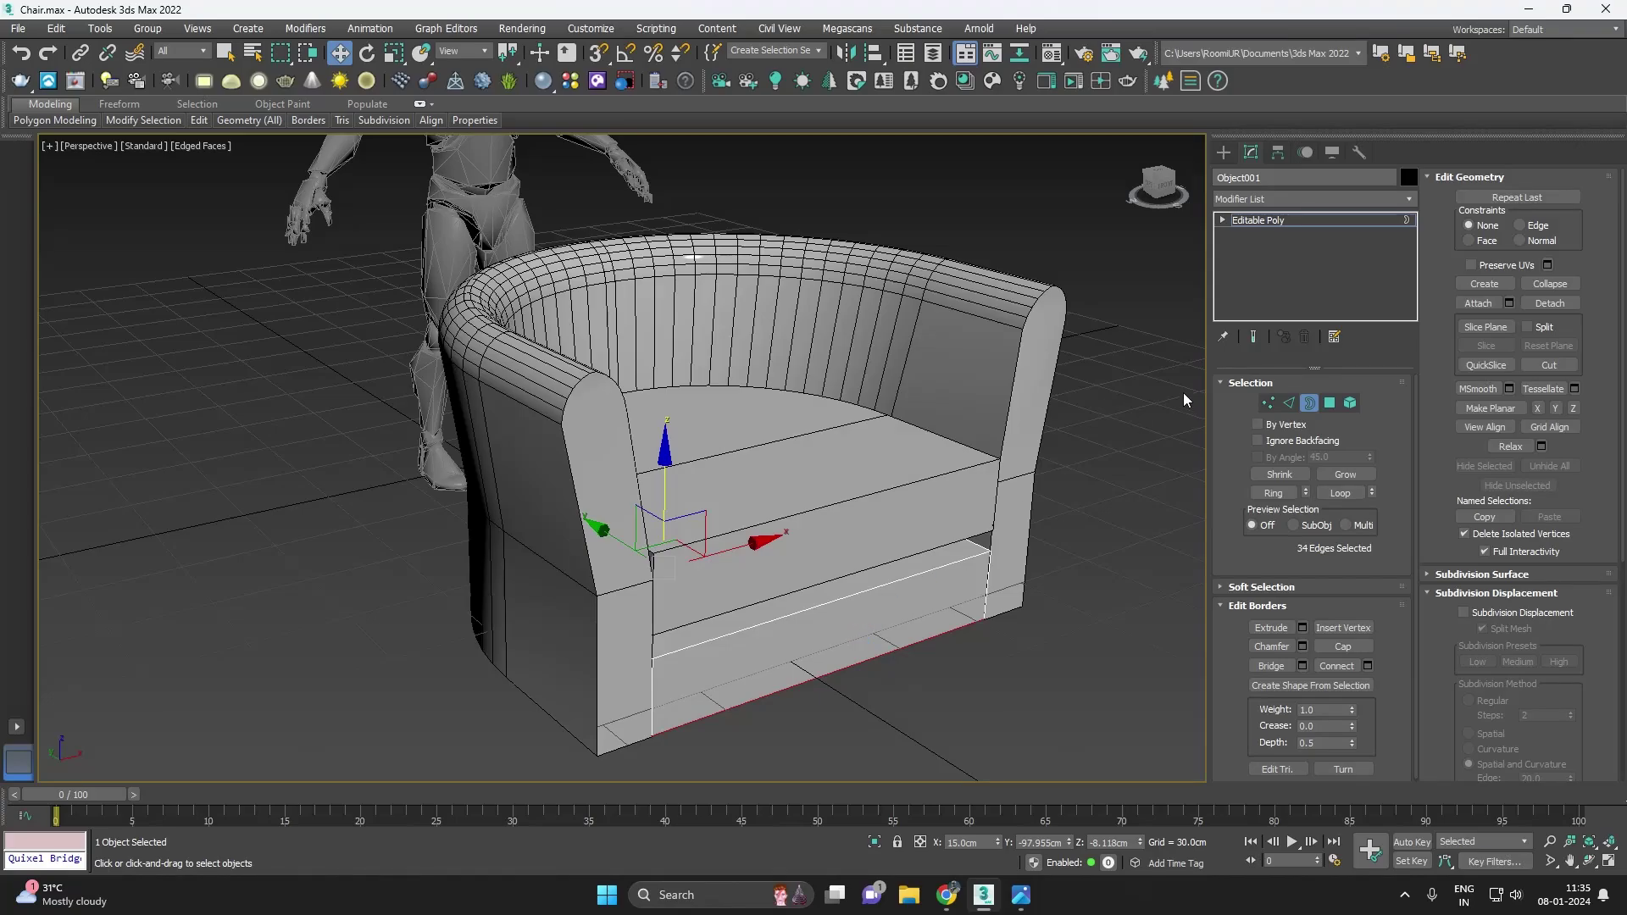
left_click(1263, 220)
left_click(703, 394)
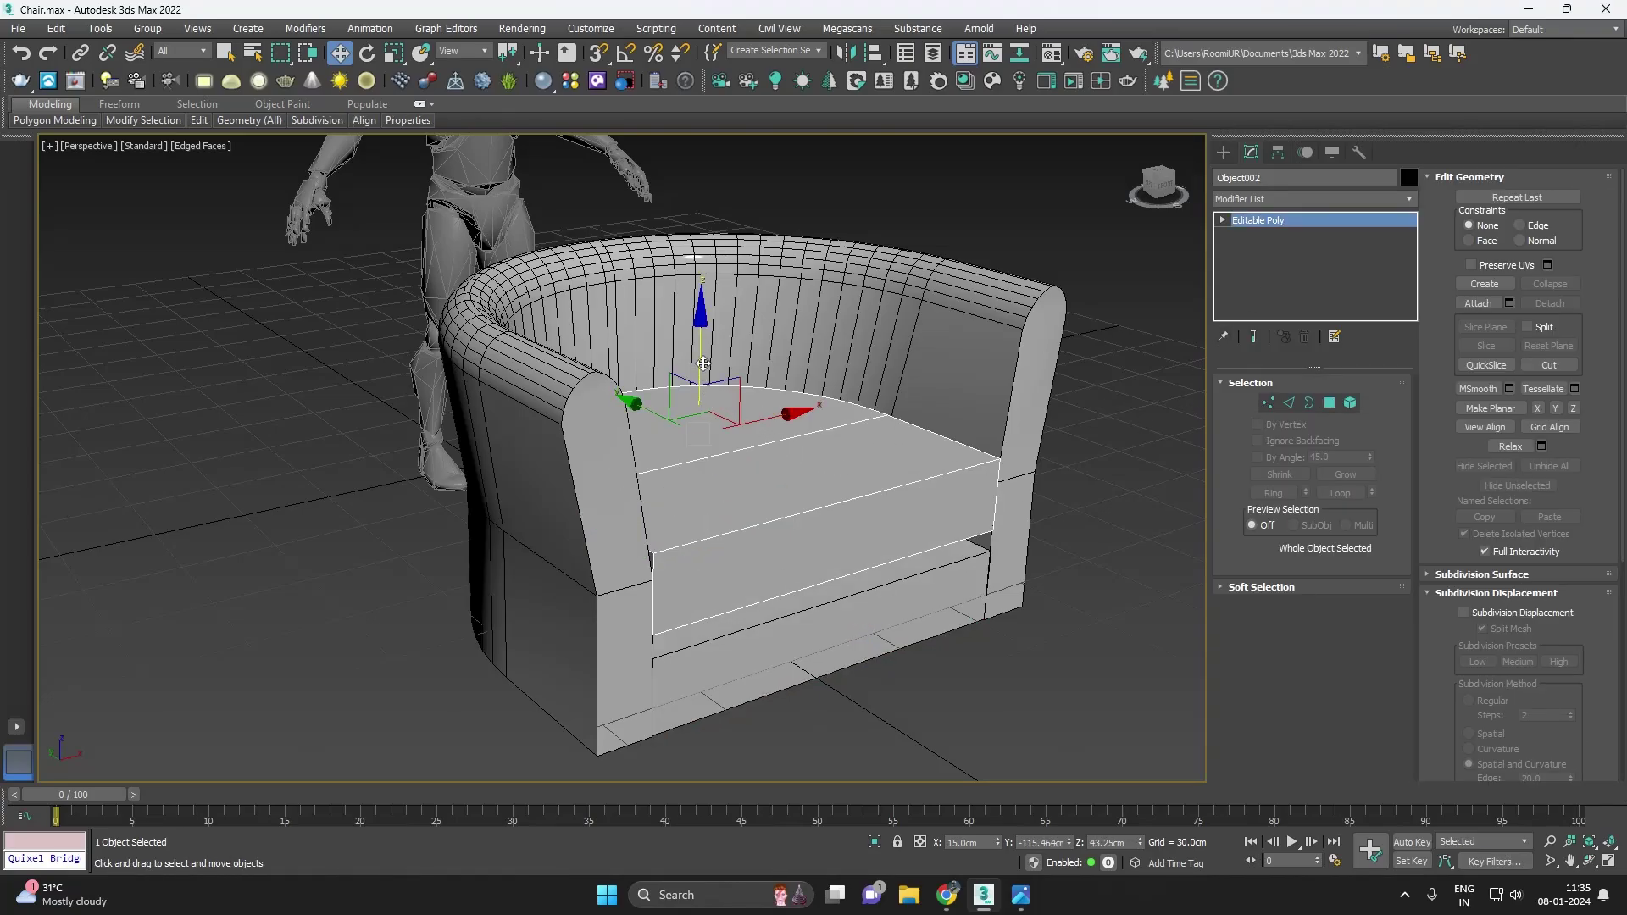
mouse_move(691, 374)
middle_mouse_down("alt")
mouse_move(599, 506)
mouse_move(746, 458)
mouse_move(617, 490)
middle_mouse_up("alt")
- Select the seat copy's top and rear polygons
left_click(1330, 403)
left_click(676, 475)
left_click(644, 442, "ctrl")
scroll(617, 490, "up", 3)
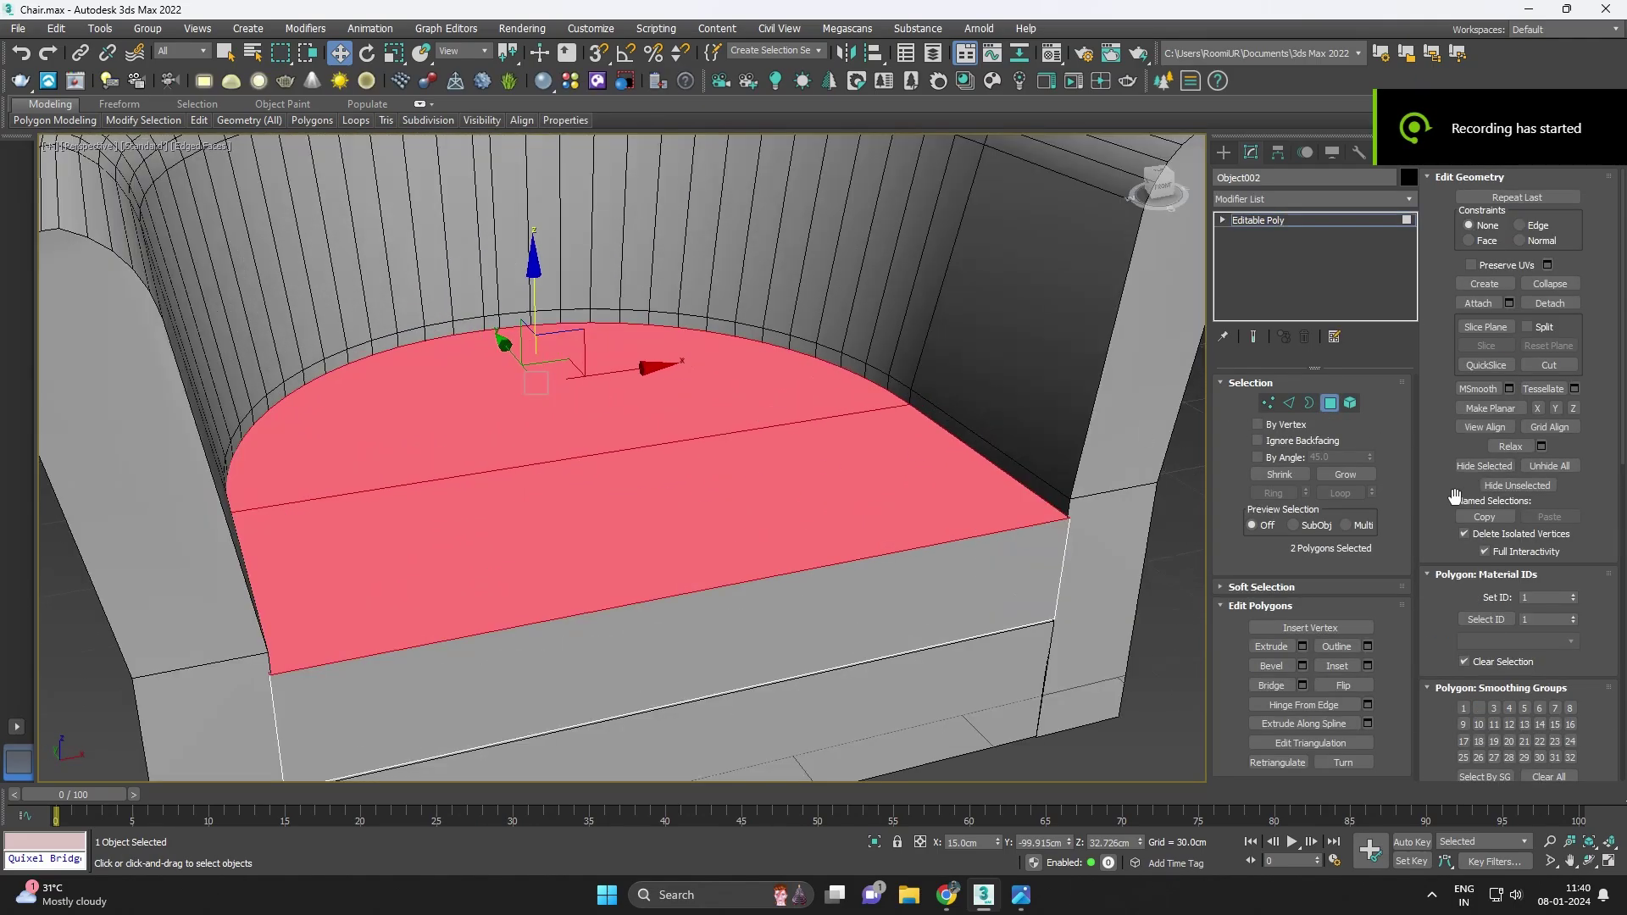
- Inset the seat-top polygons by about 24.8 cm and raise the inset patch
left_click(1368, 665)
left_click_drag(989, 464, 857, 298)
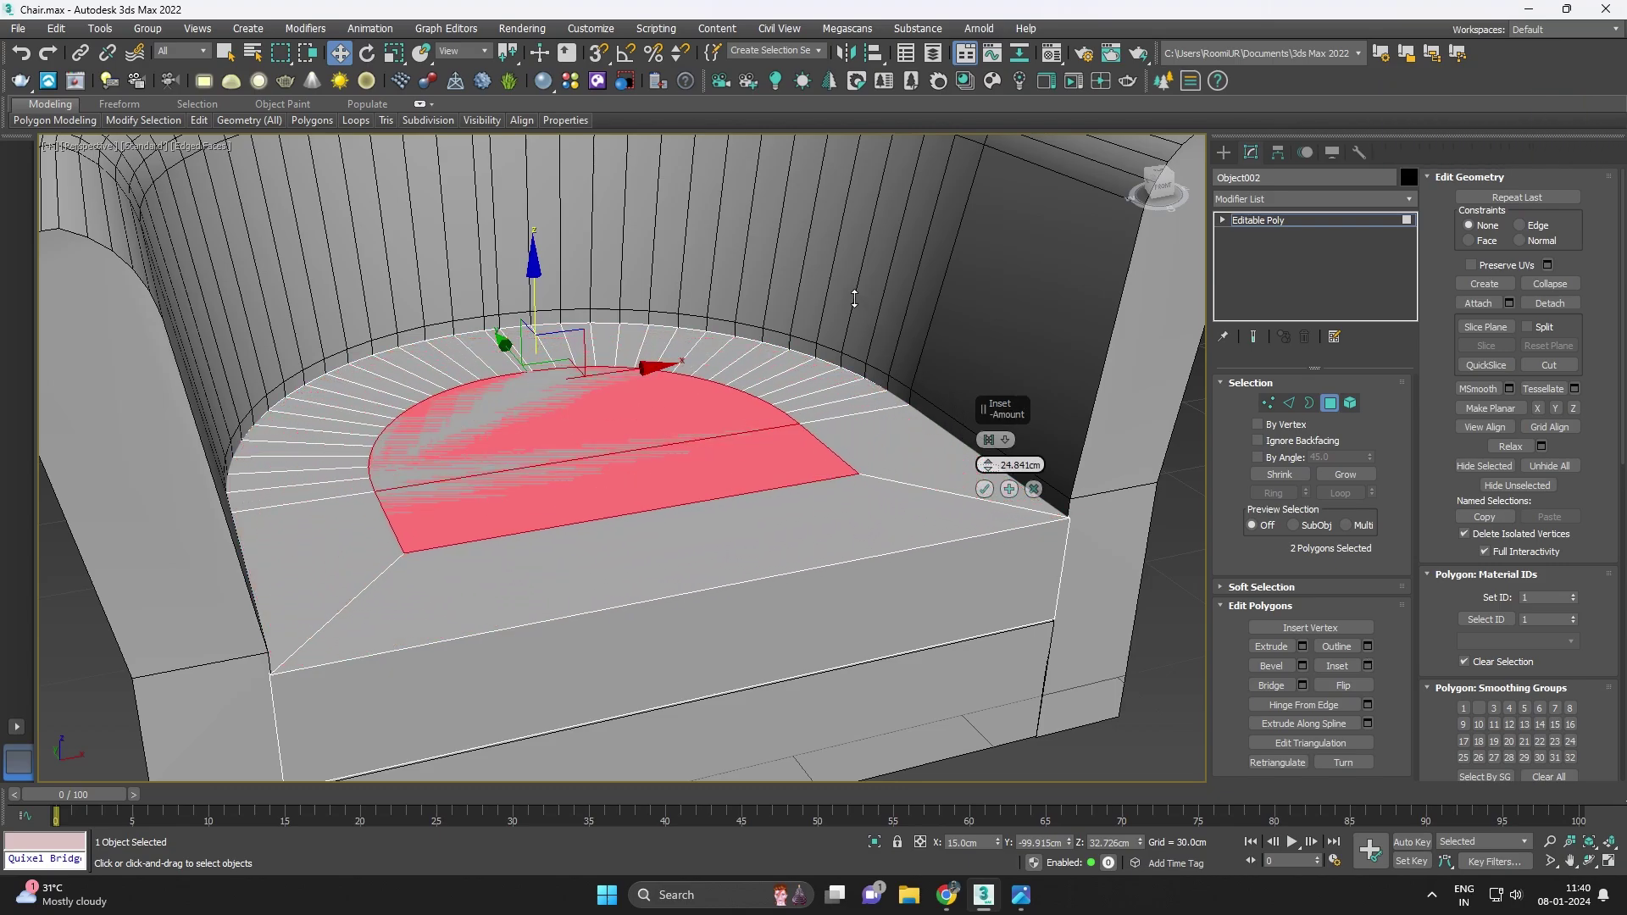
left_click(986, 490)
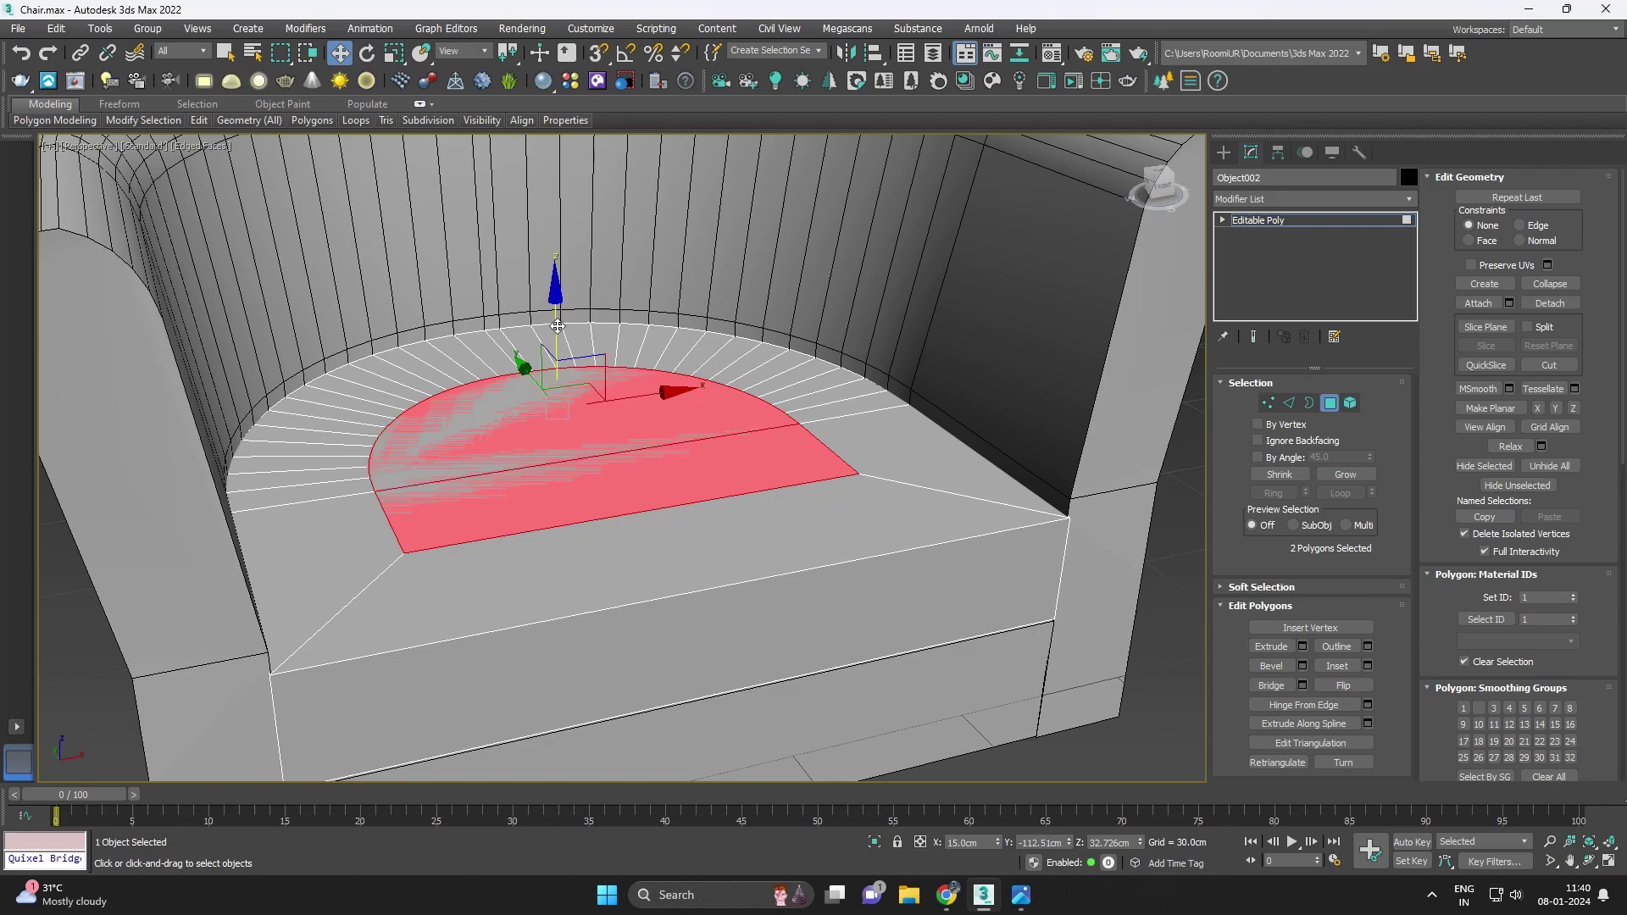
left_click_drag(557, 325, 556, 284)
- Chamfer the raised patch's border edges by about 19.8 cm with 3 segments
left_click(1289, 403, "ctrl+shift")
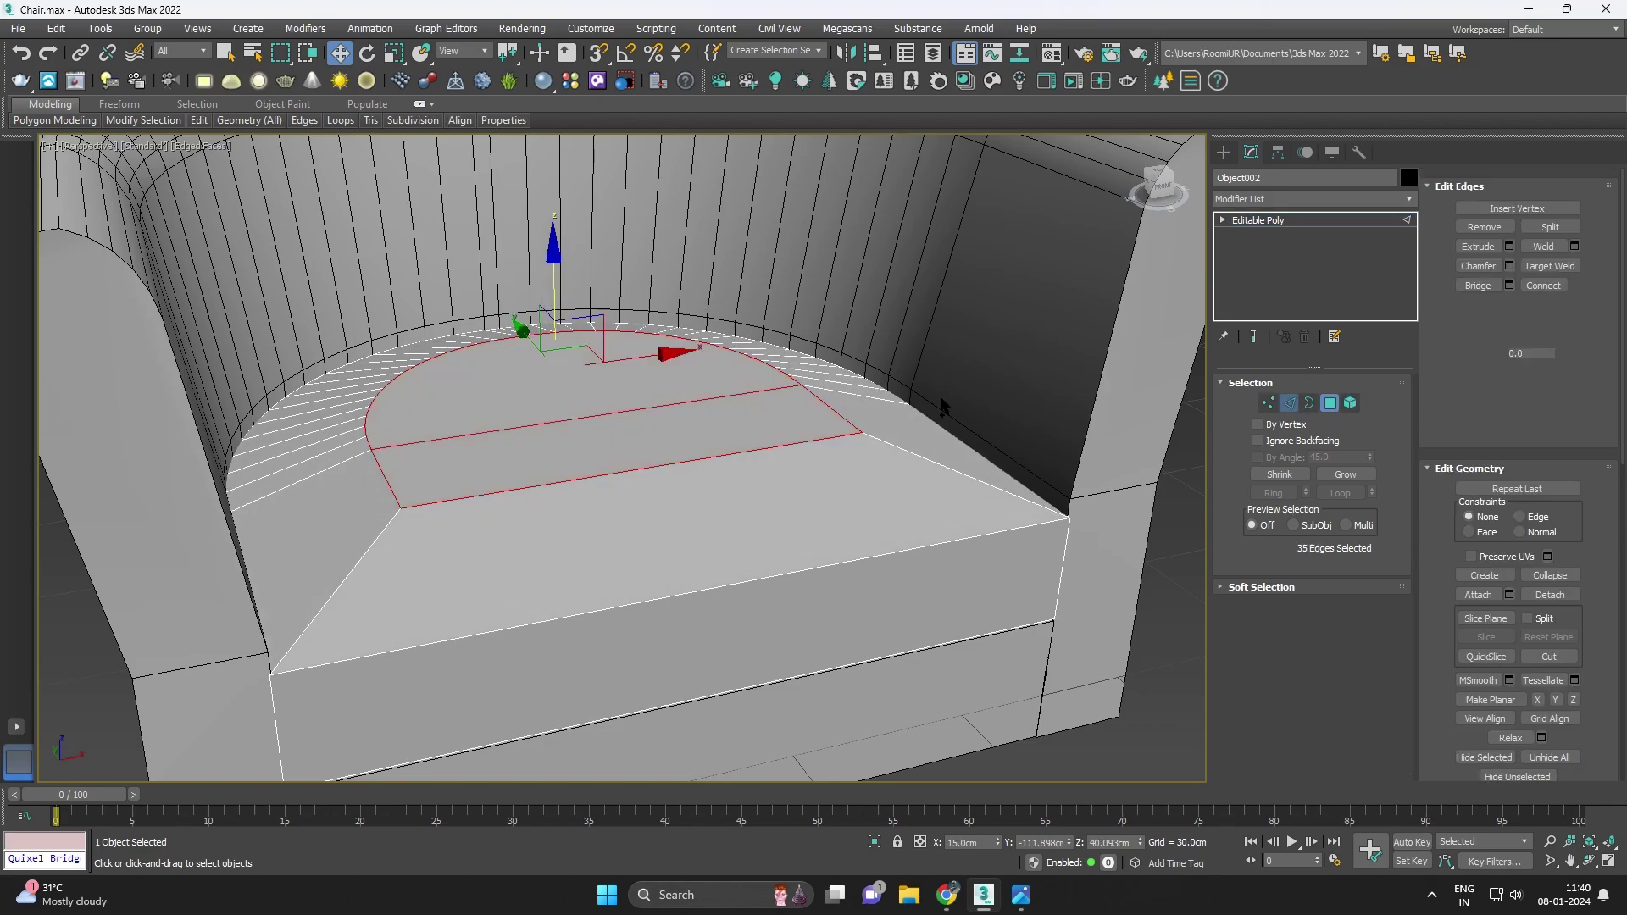
left_click(1510, 257)
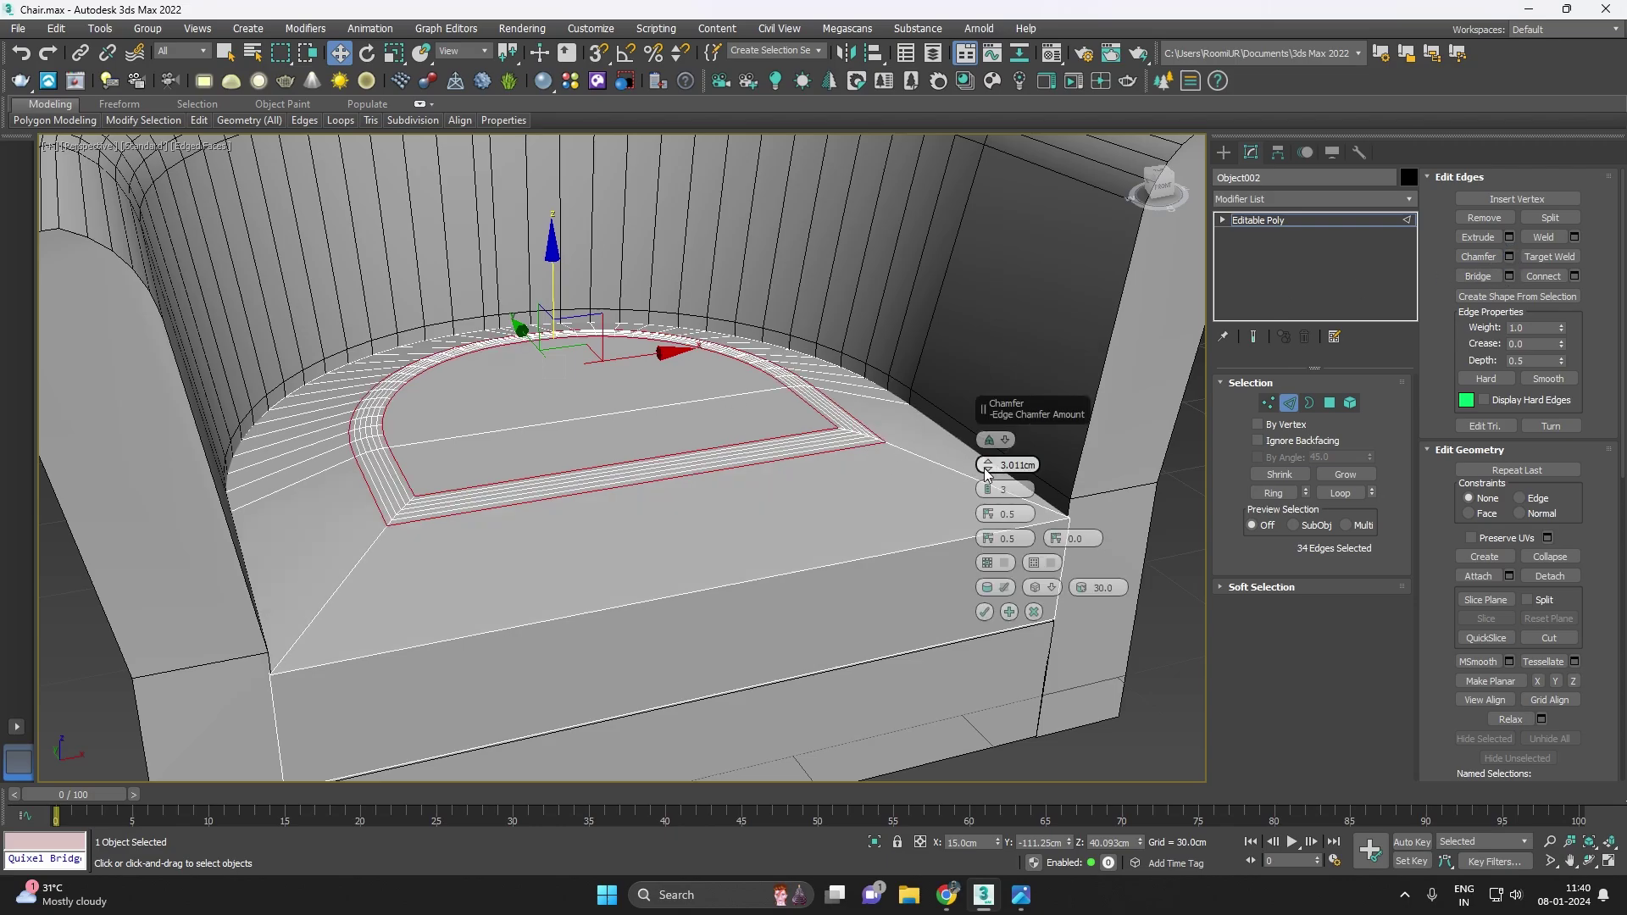
left_click_drag(990, 466, 928, 335)
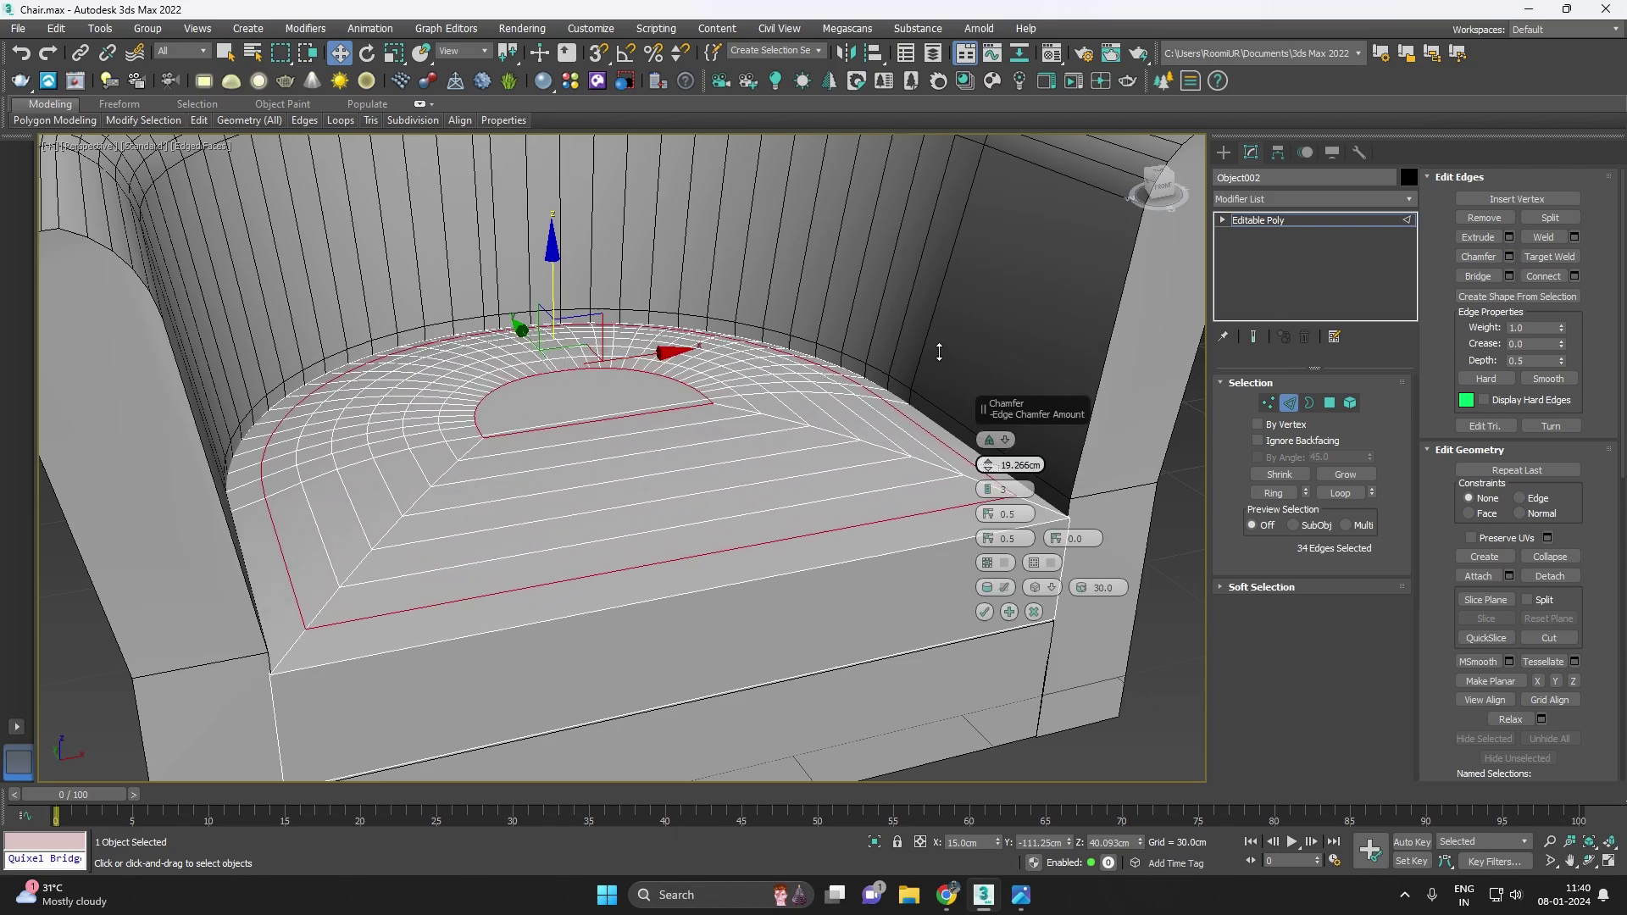
left_click_drag(928, 335, 936, 347)
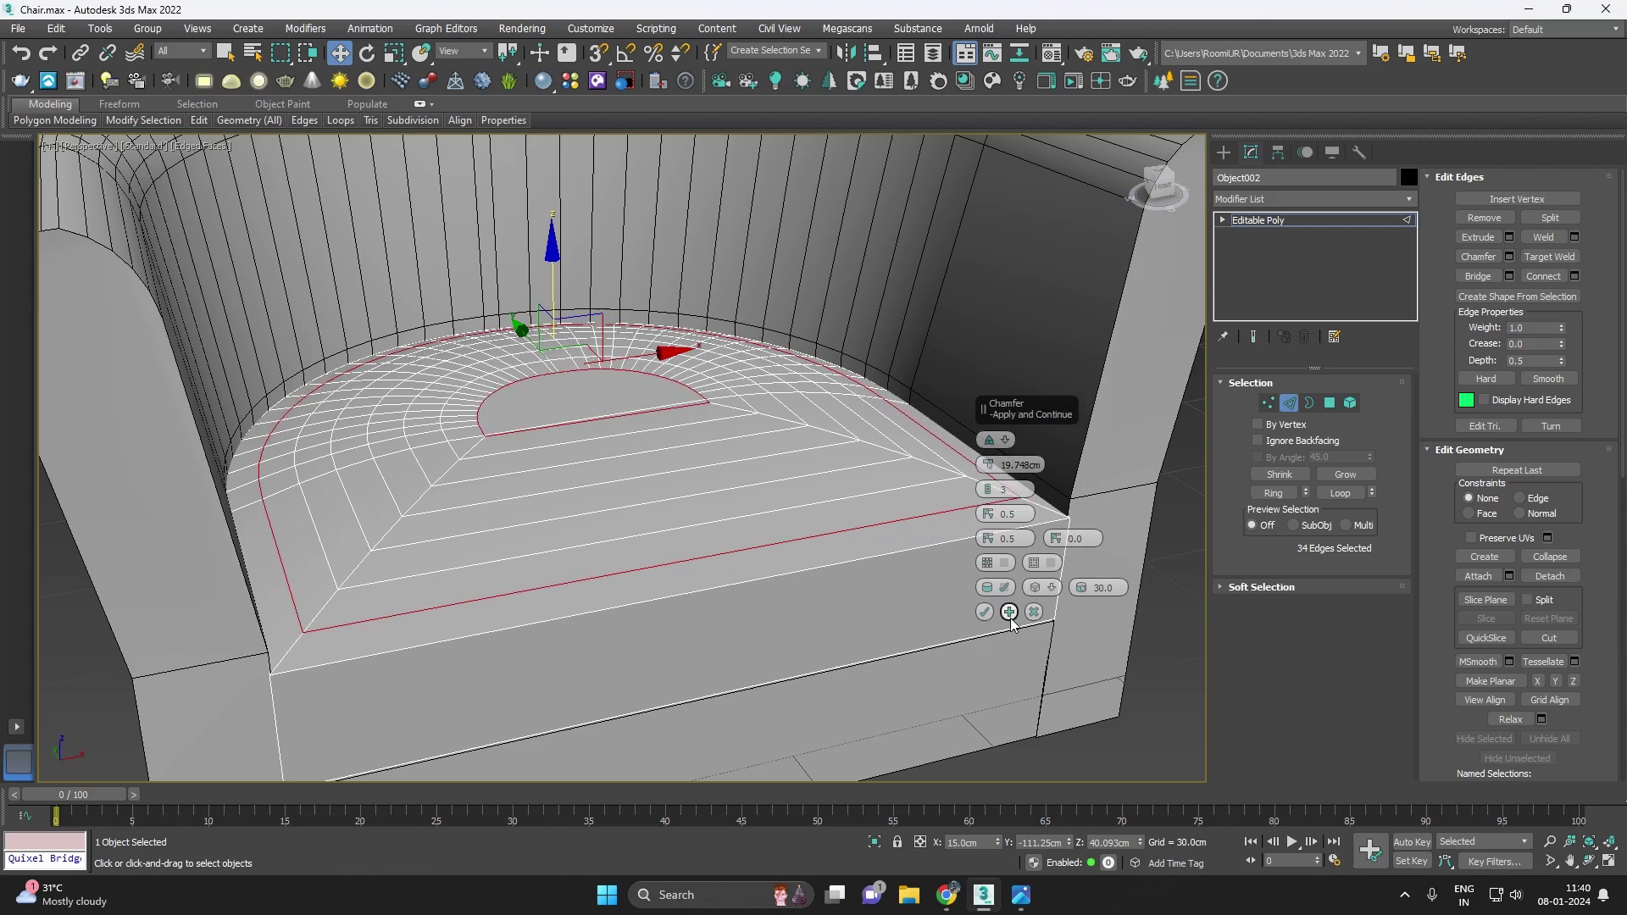
left_click(984, 612)
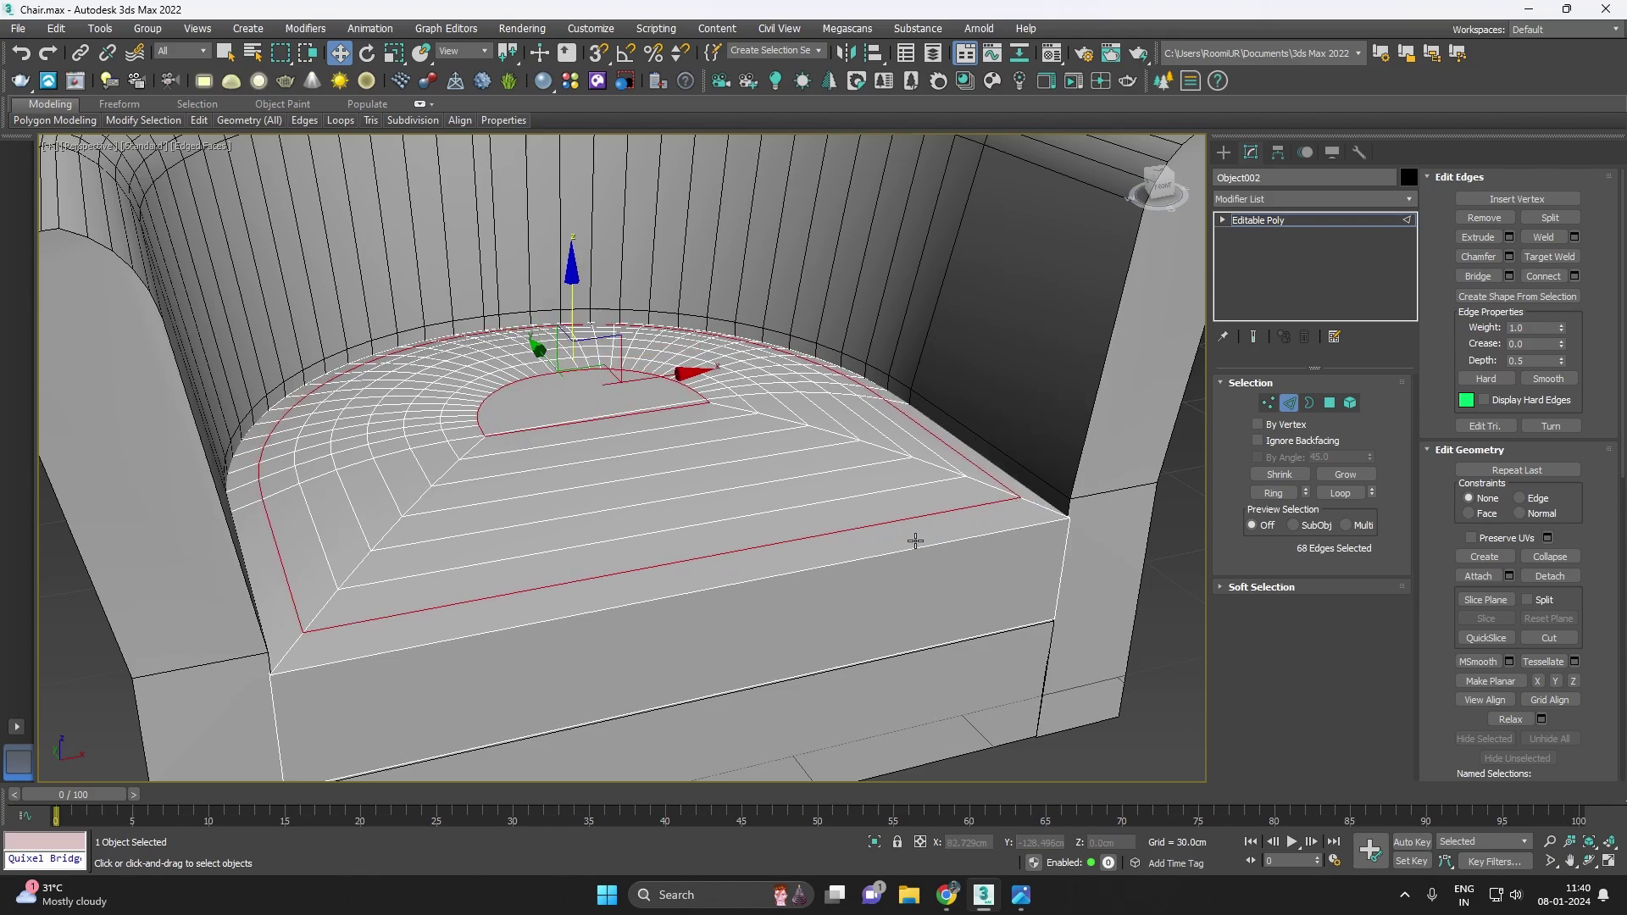
- Clear the edges and select the edge loop along the seat front
left_click(672, 445)
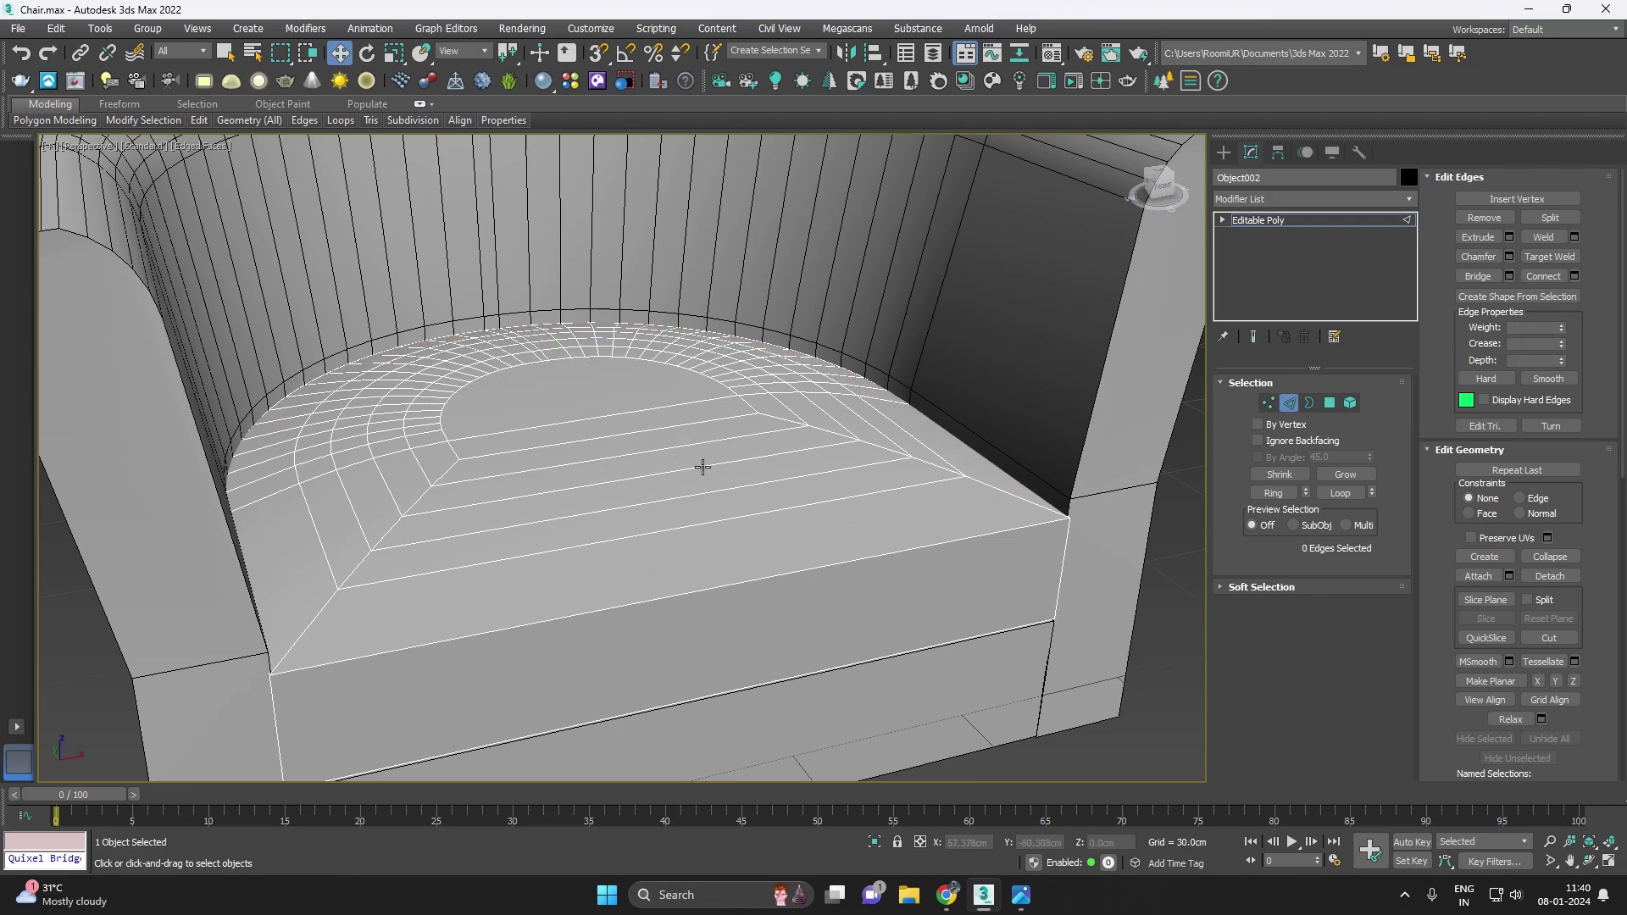
scroll(697, 560, "down", 3)
double_click(616, 592)
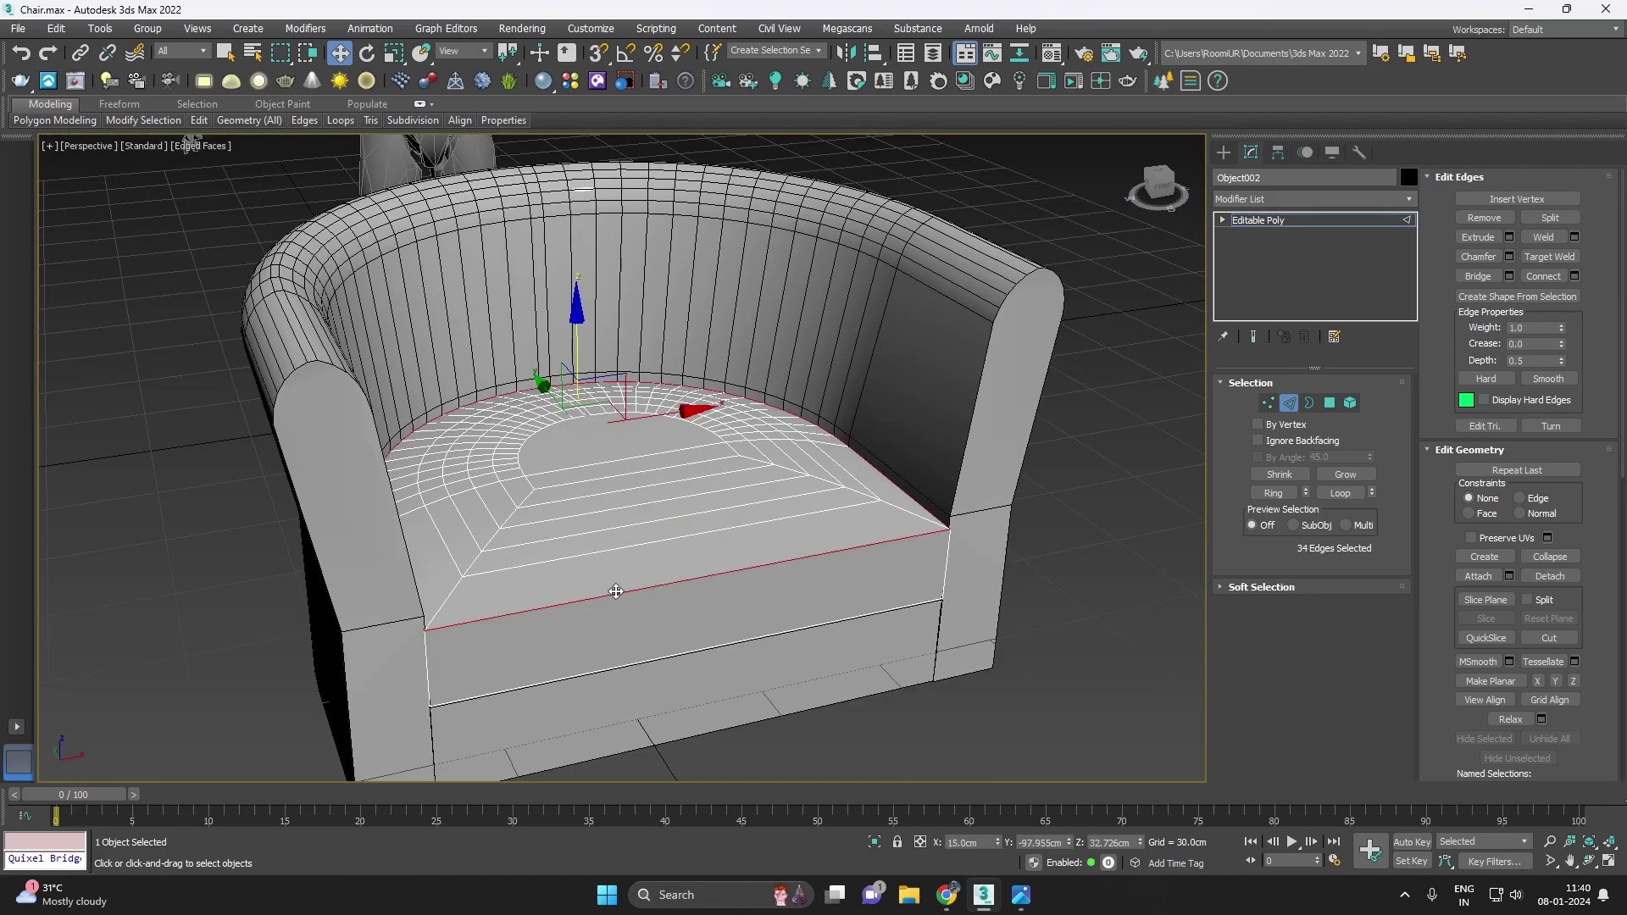
- Add the two vertical corner edges and chamfer the cushion's front edges by about 9.75 cm
scroll(791, 563, "up", 2)
left_click(1015, 572, "ctrl")
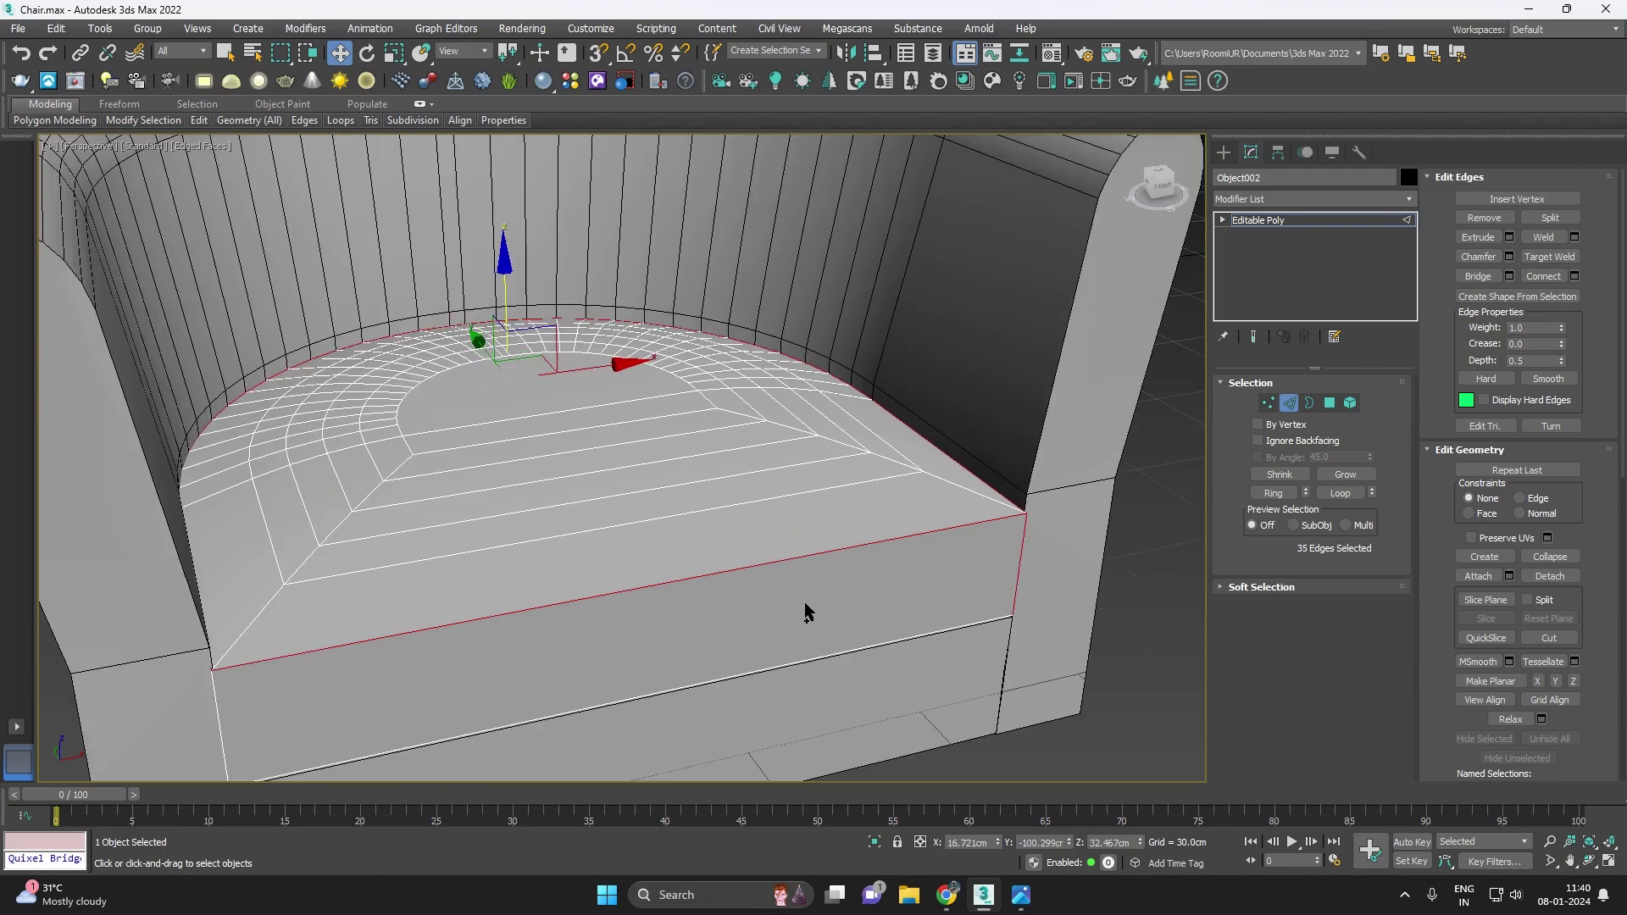
left_click(228, 718, "ctrl")
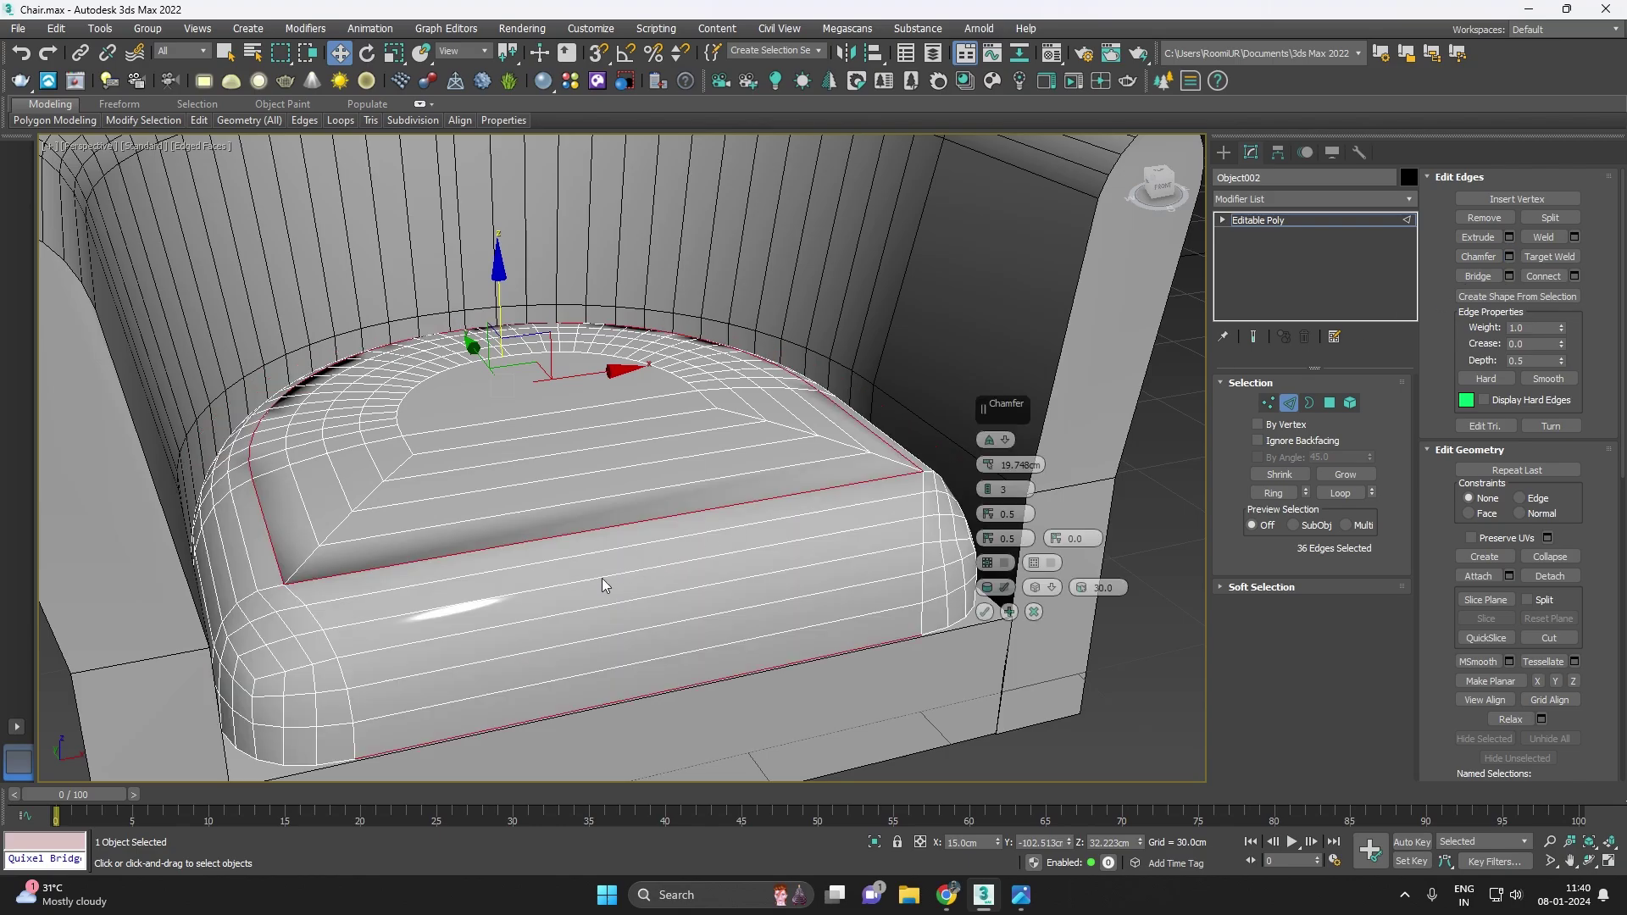
mouse_move(984, 465)
left_mouse_down()
mouse_move(1036, 576)
mouse_move(1024, 530)
left_mouse_up()
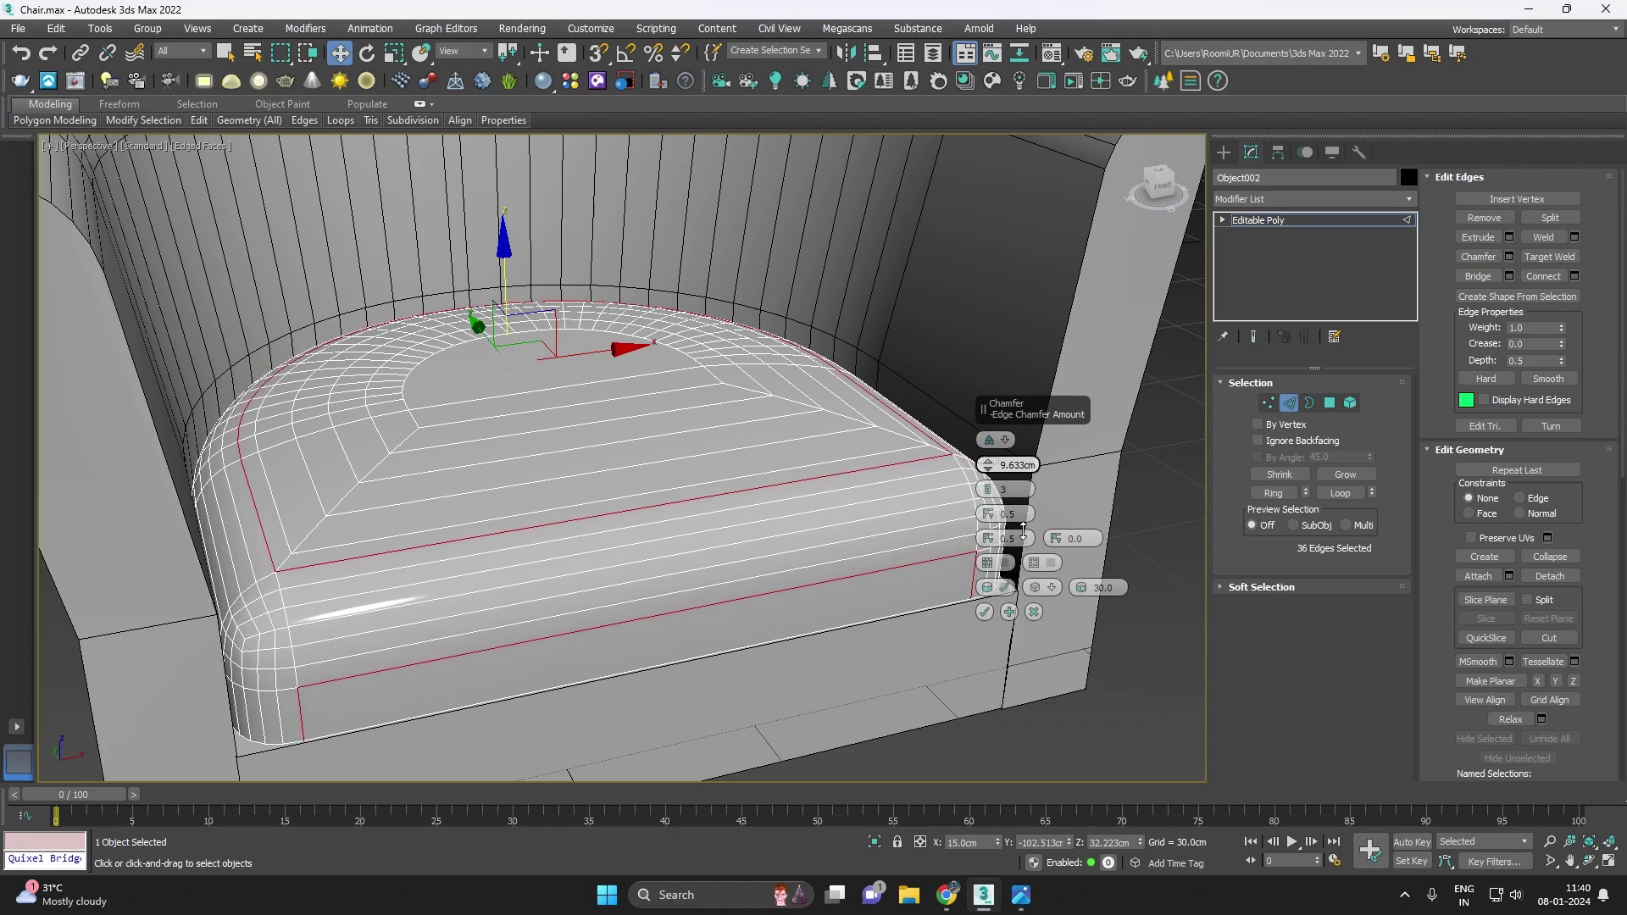
left_click_drag(1024, 530, 1024, 526)
scroll(695, 604, "down", 3)
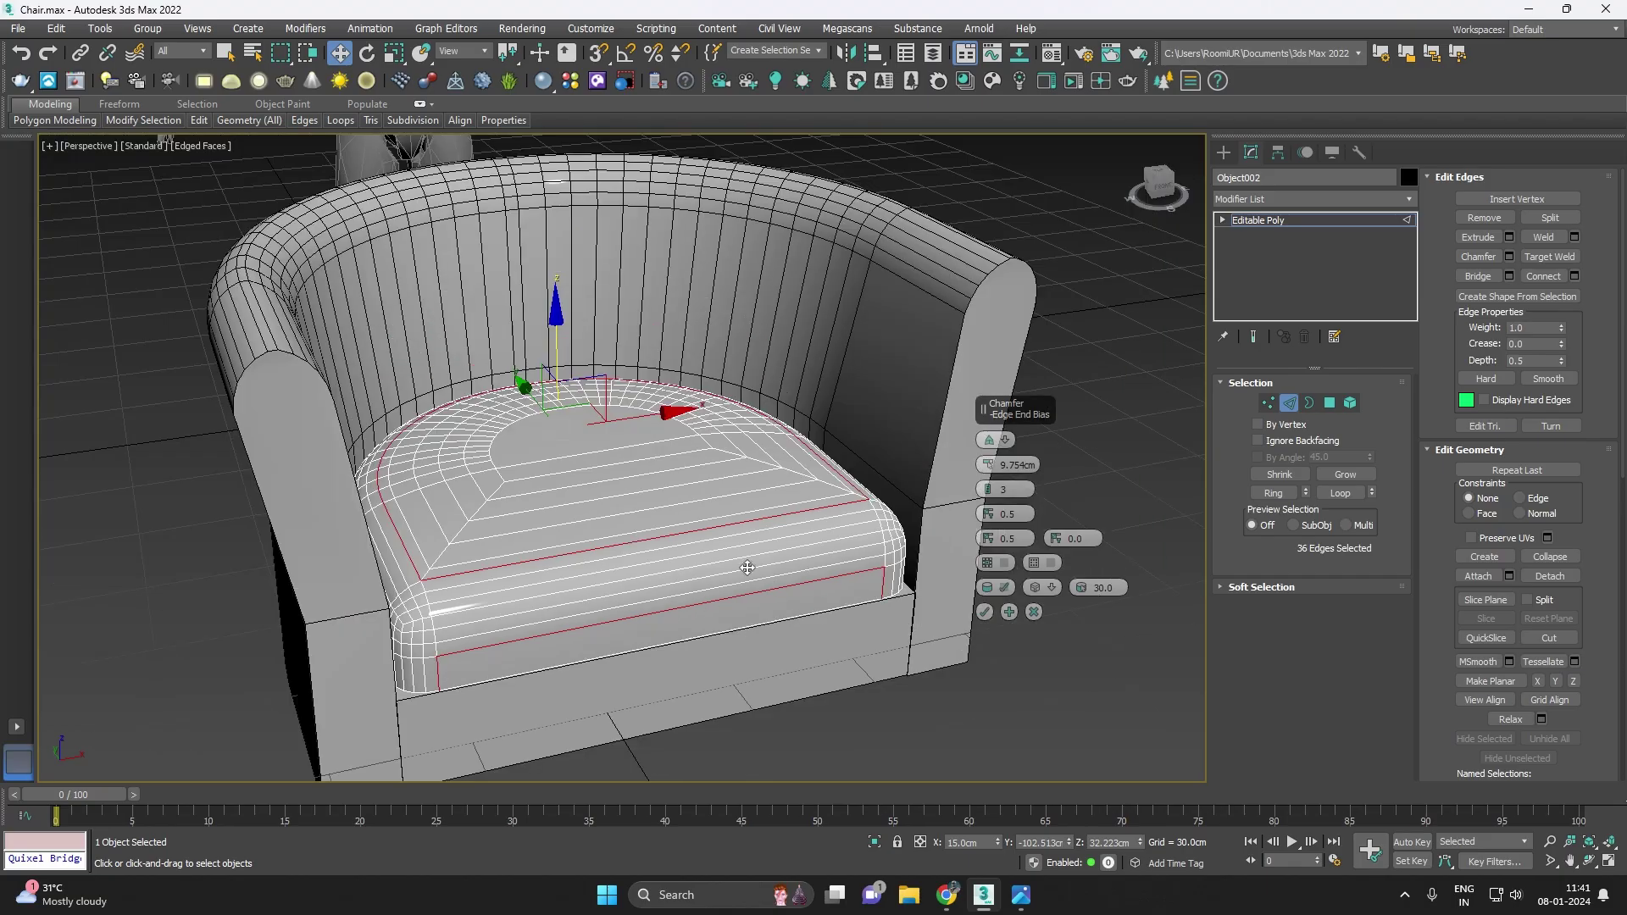
mouse_move(695, 603)
middle_mouse_down("alt")
mouse_move(674, 582)
mouse_move(797, 536)
mouse_move(786, 559)
middle_mouse_up("alt")
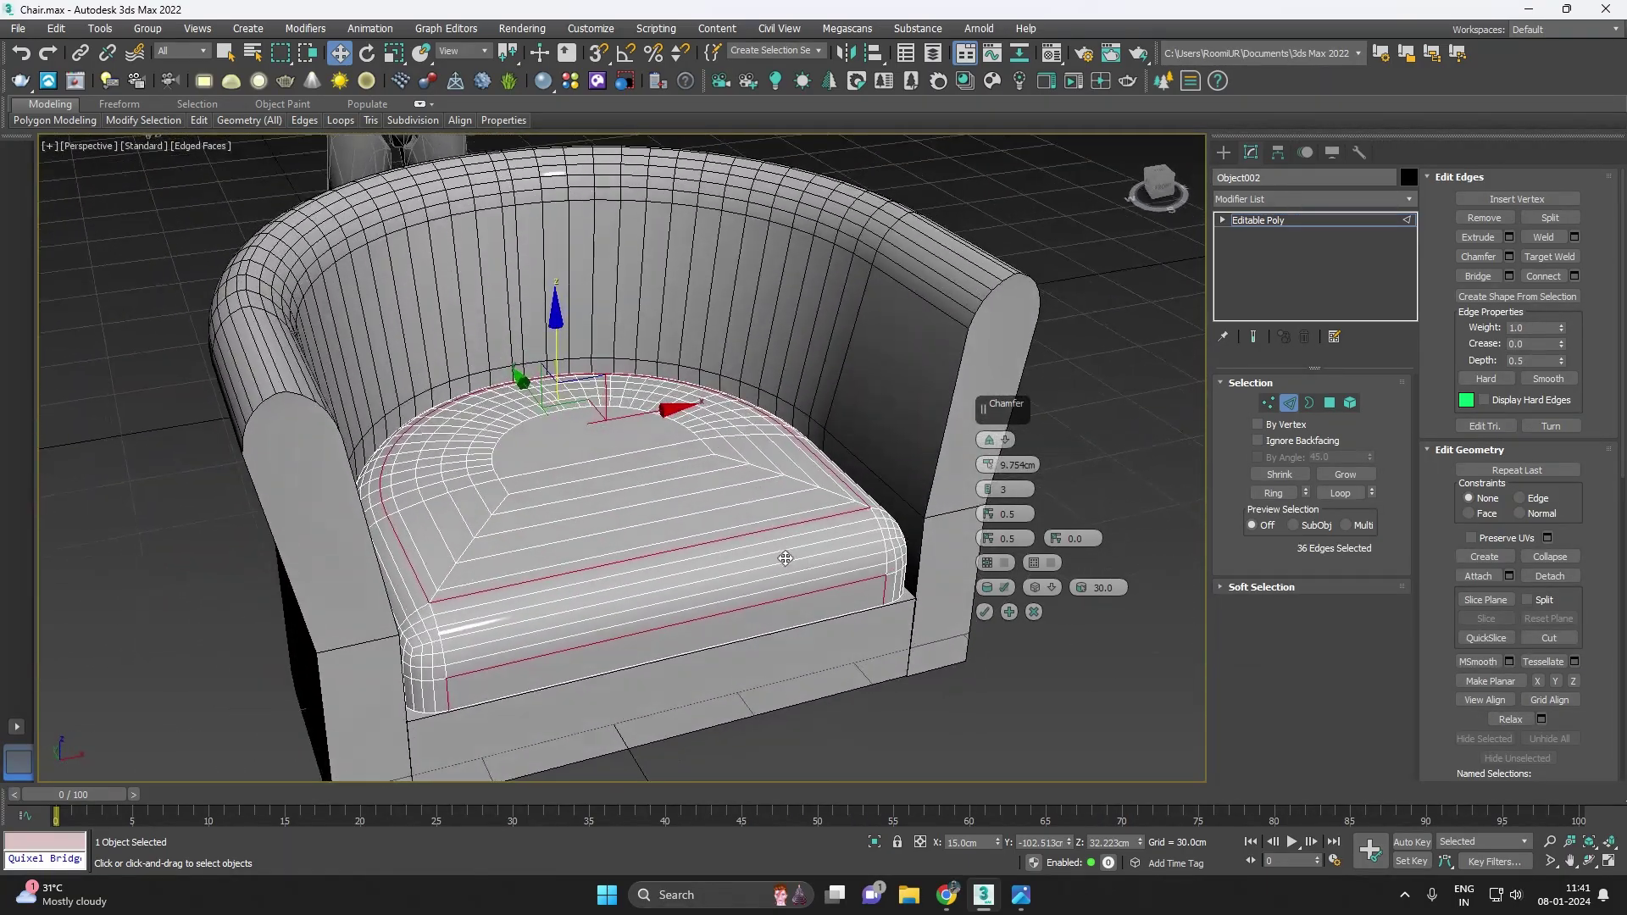
left_click(984, 612)
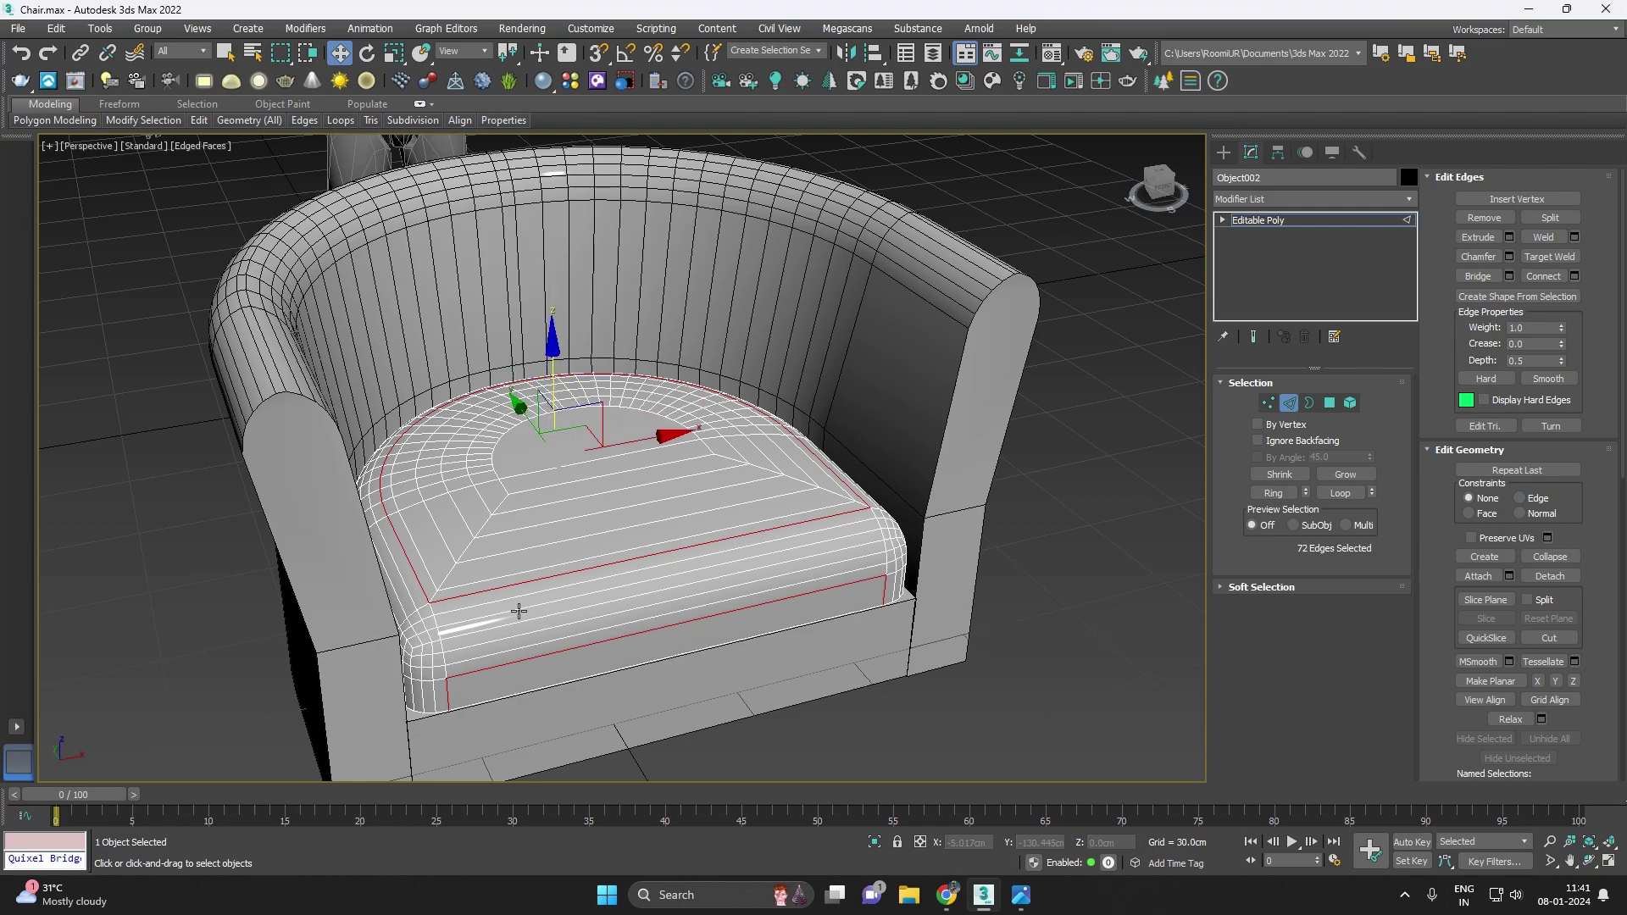
scroll(519, 611, "up", 2)
- Scale the chair frame to 96% along X
left_click(1248, 222)
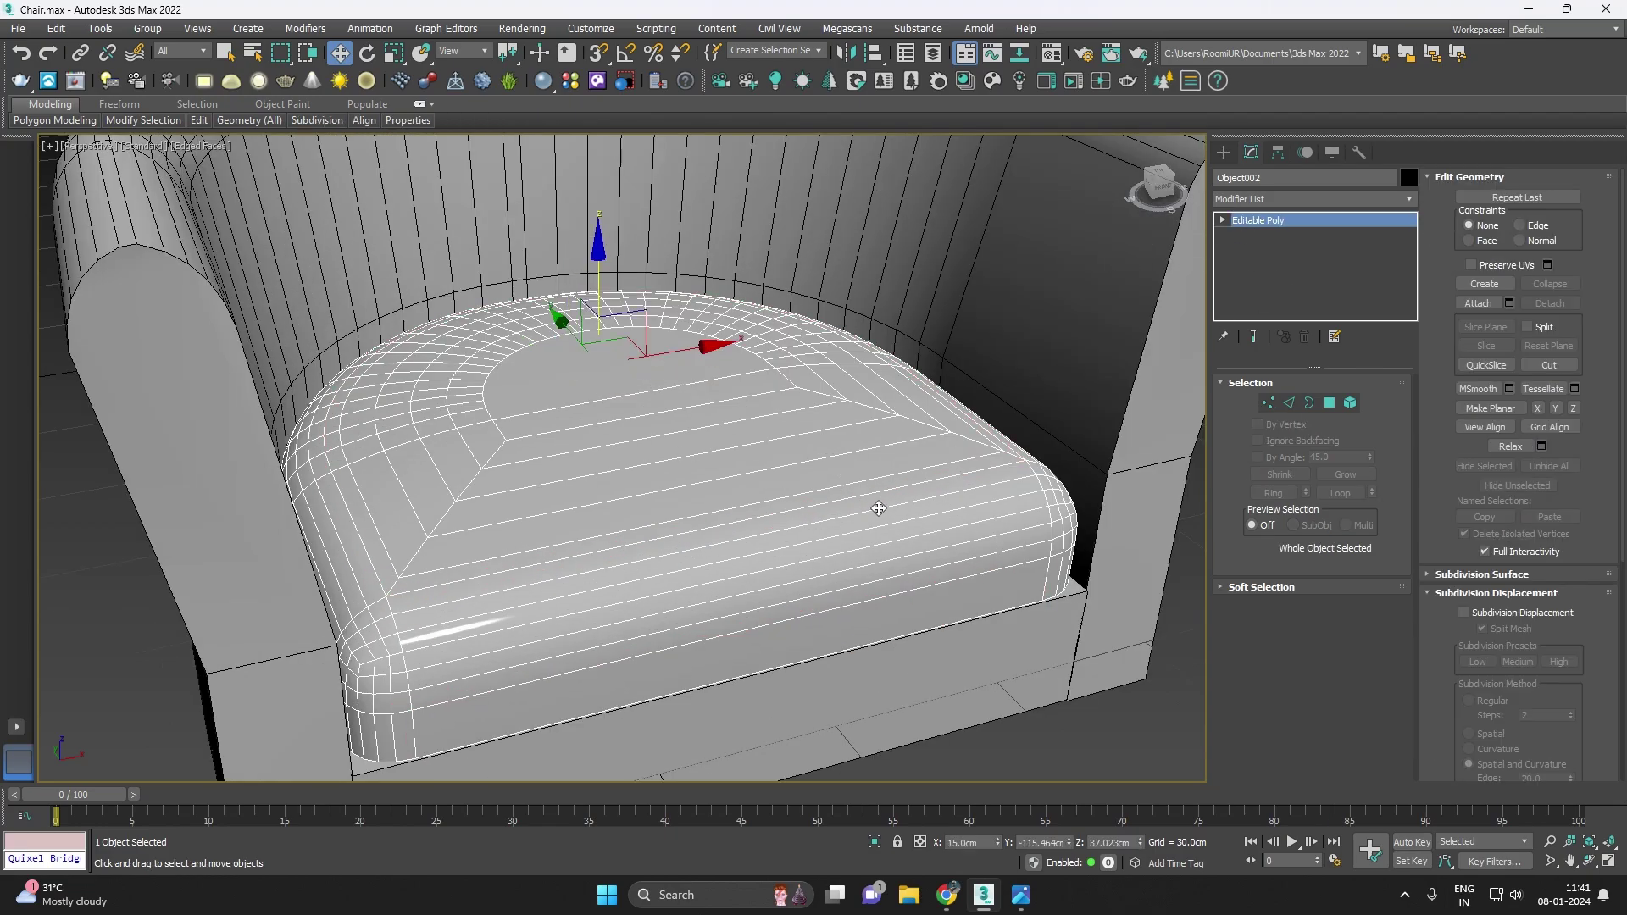
scroll(945, 526, "down", 3)
middle_click_drag(992, 525, 928, 500, "alt")
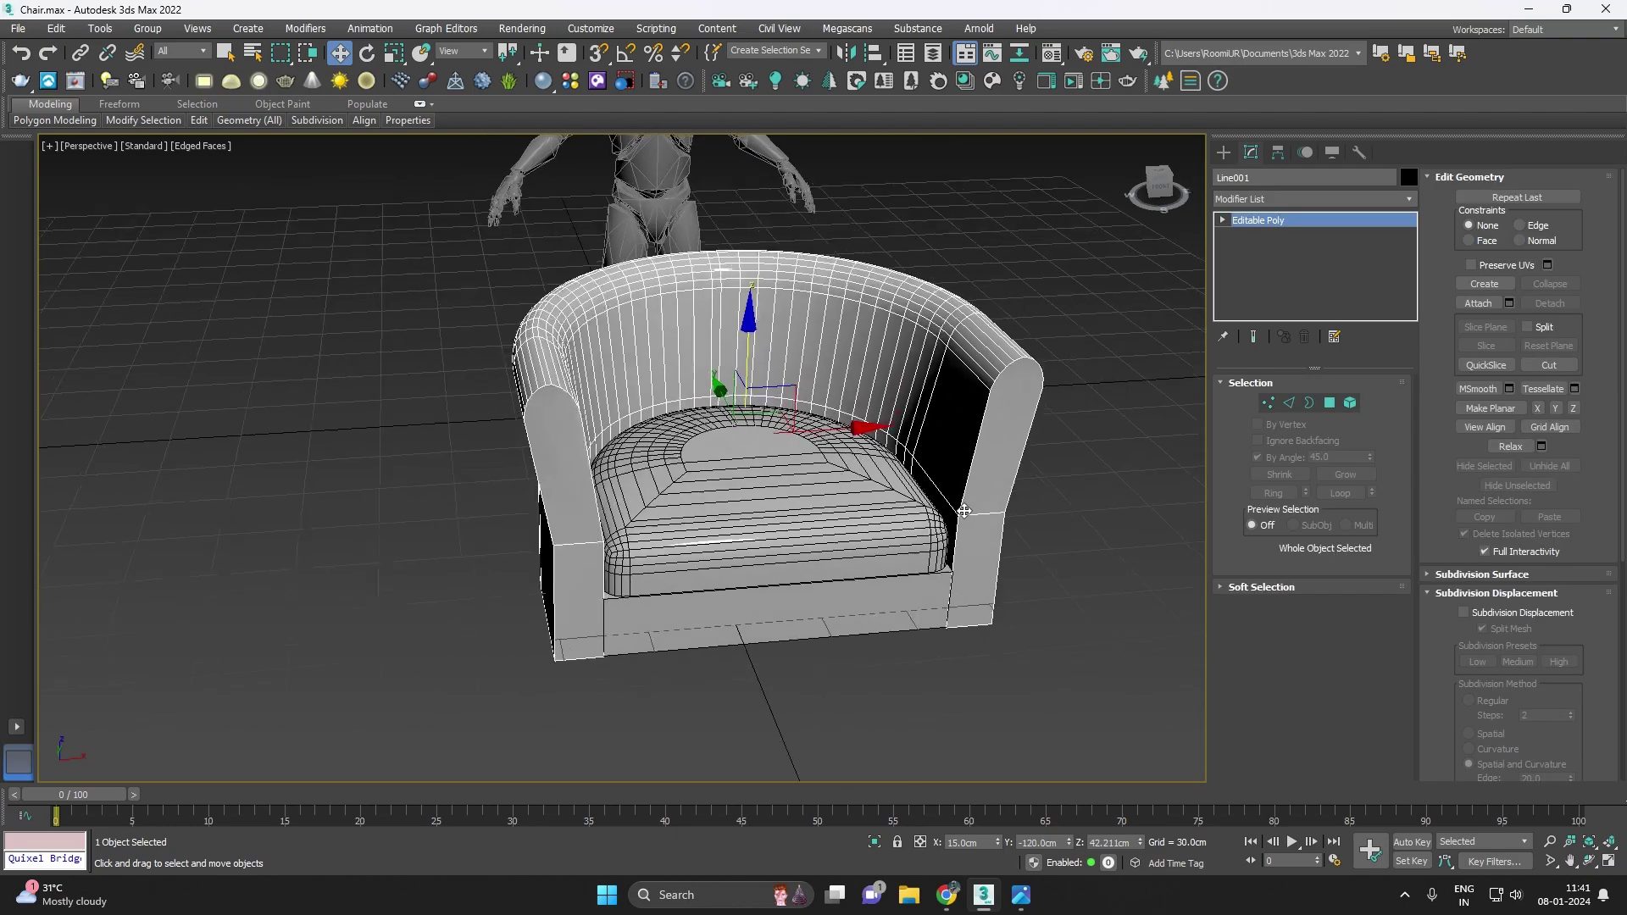
left_click(924, 498)
scroll(895, 502, "up", 2)
key("r")
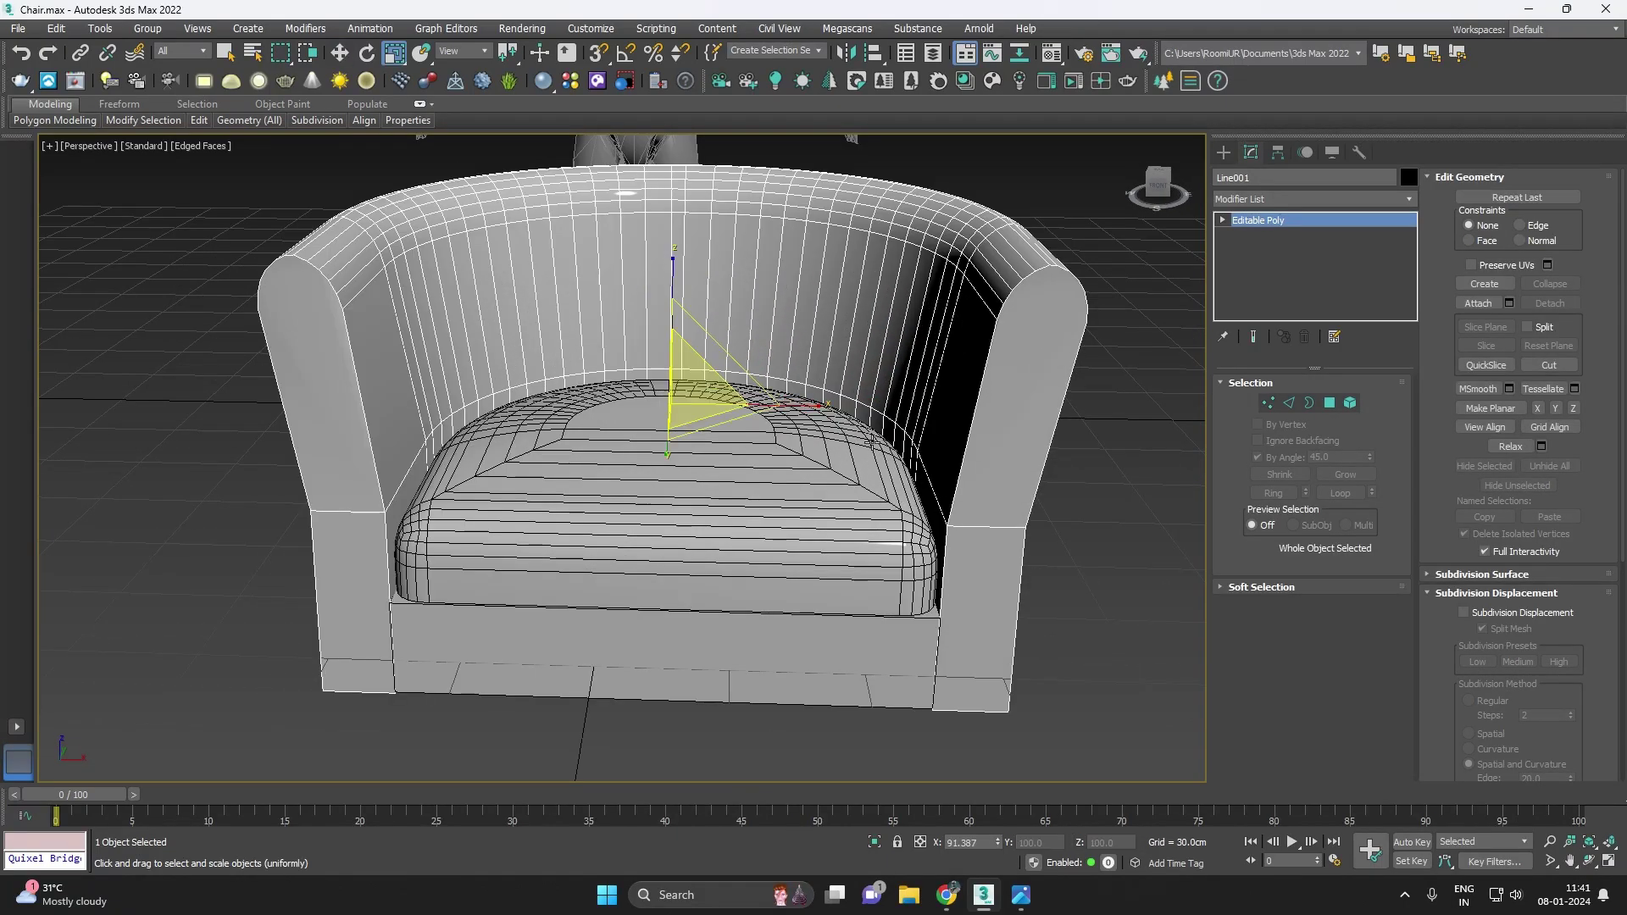
left_click_drag(817, 408, 816, 409)
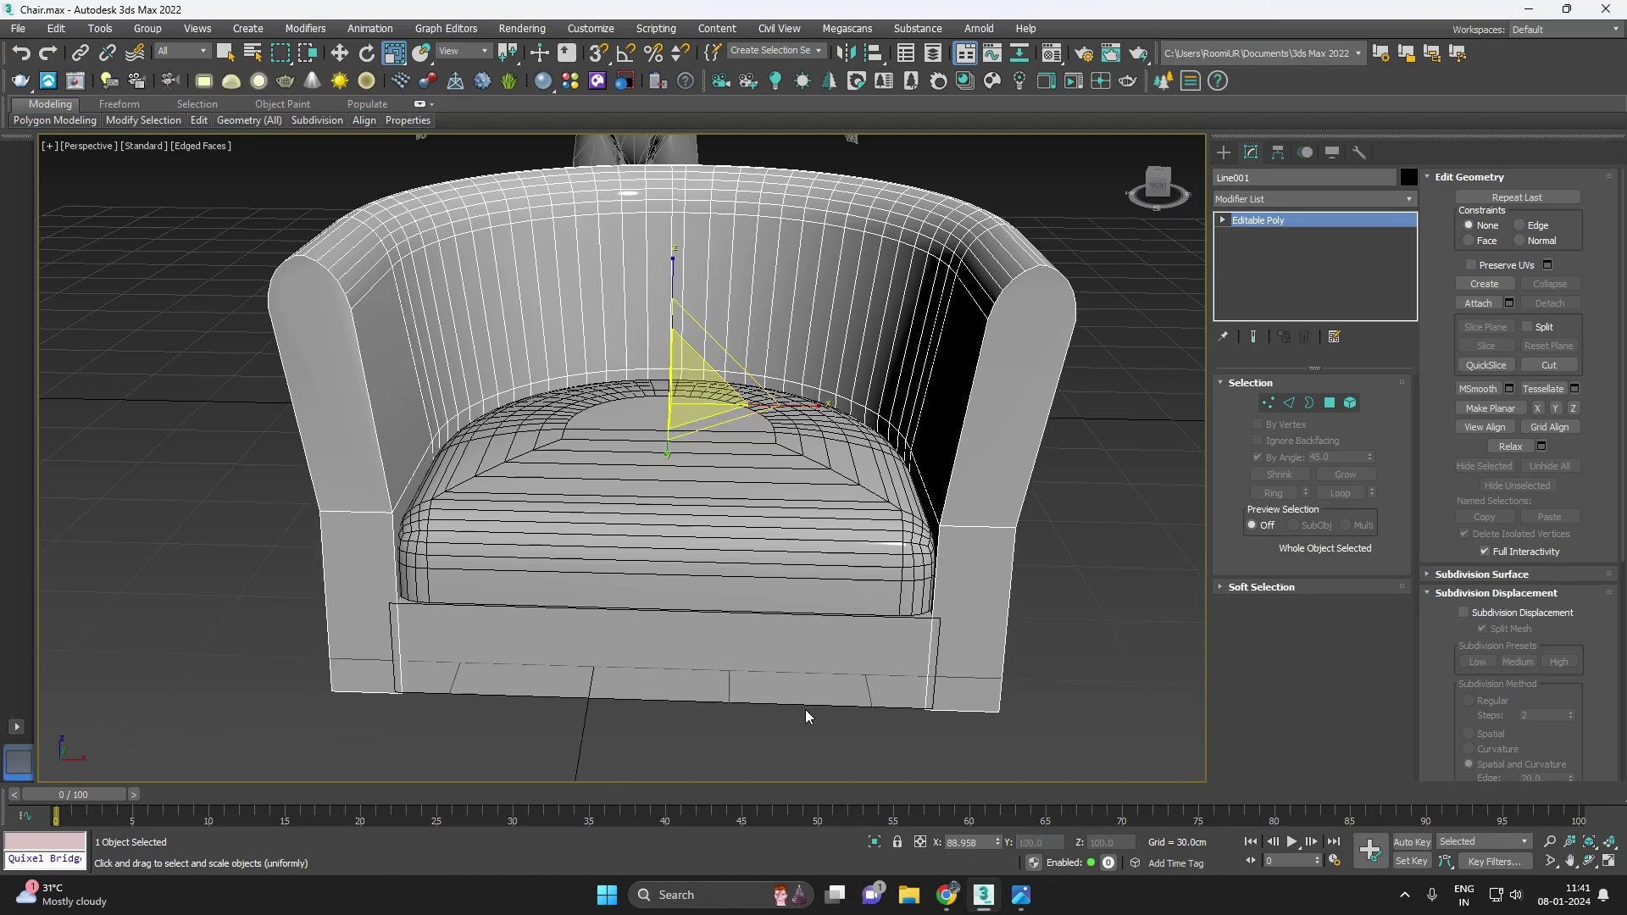
- Scale the base box under the seat to 97% along X
left_click(799, 667)
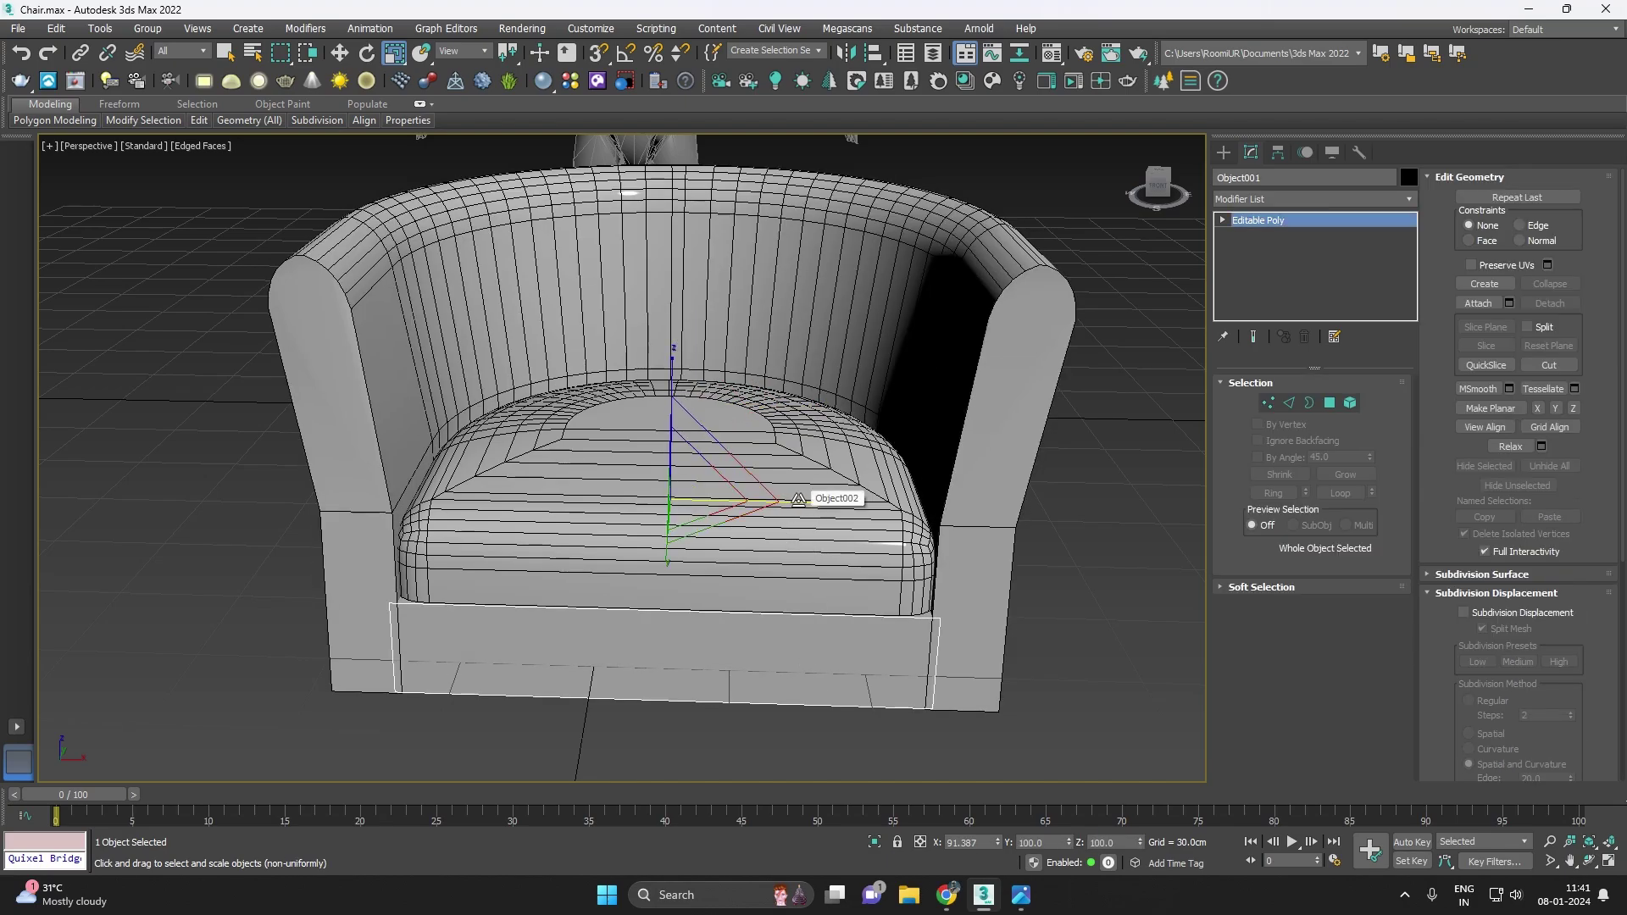
left_click_drag(799, 498, 796, 499)
key("w")
scroll(731, 542, "down", 3)
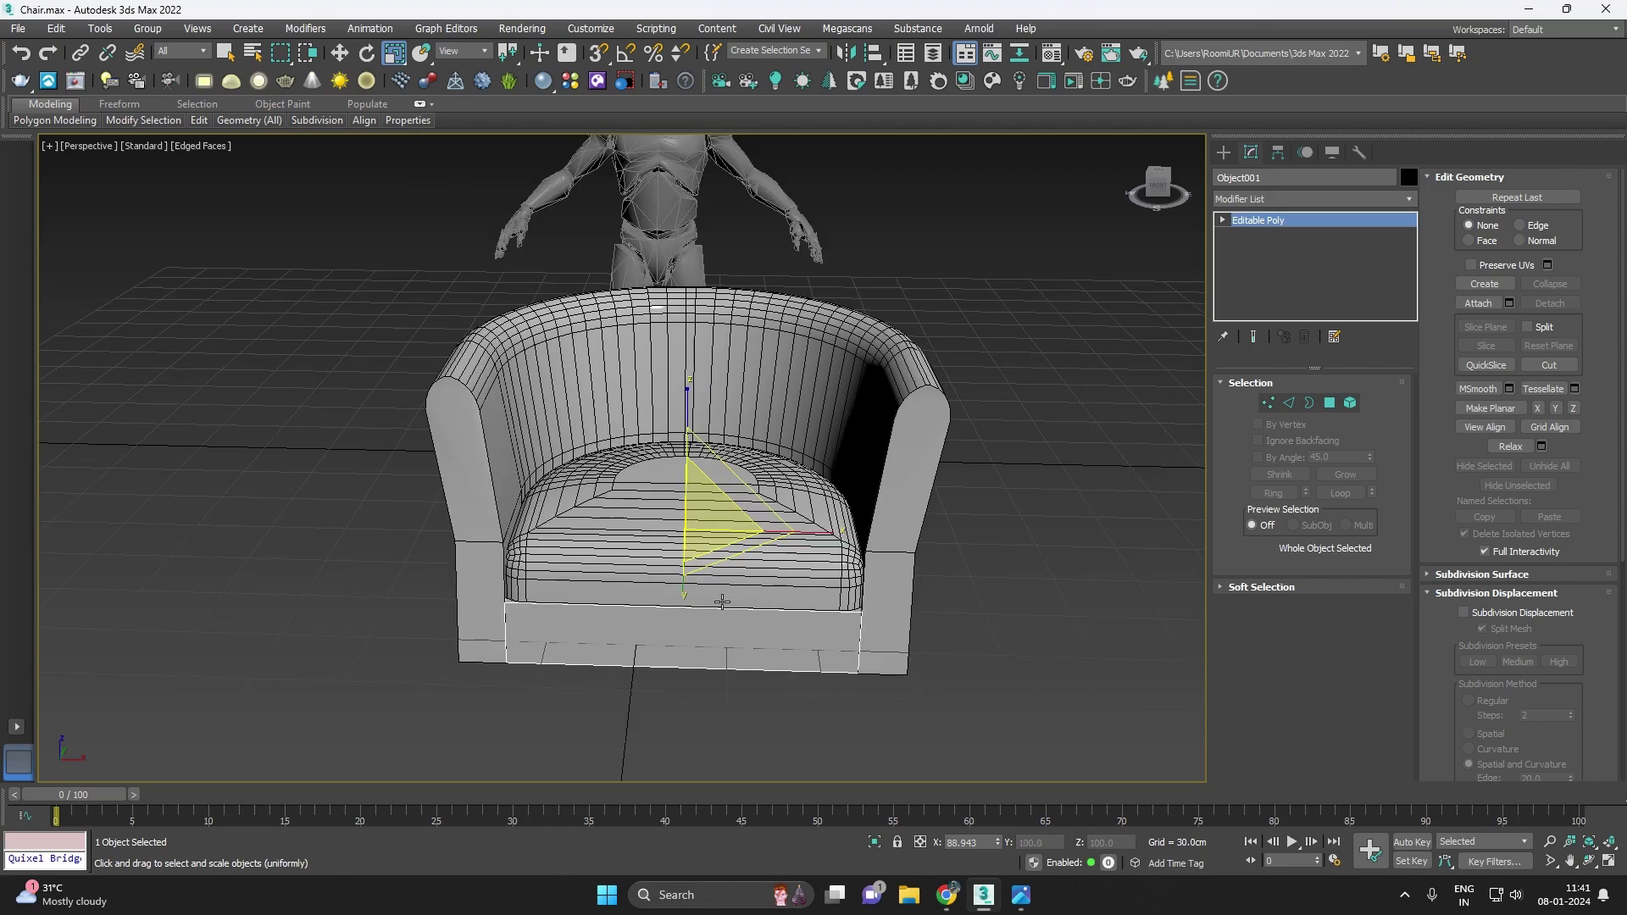
mouse_move(731, 543)
middle_mouse_down("alt")
mouse_move(827, 561)
mouse_move(781, 553)
middle_mouse_up("alt")
scroll(828, 561, "up", 2)
scroll(746, 574, "up", 2)
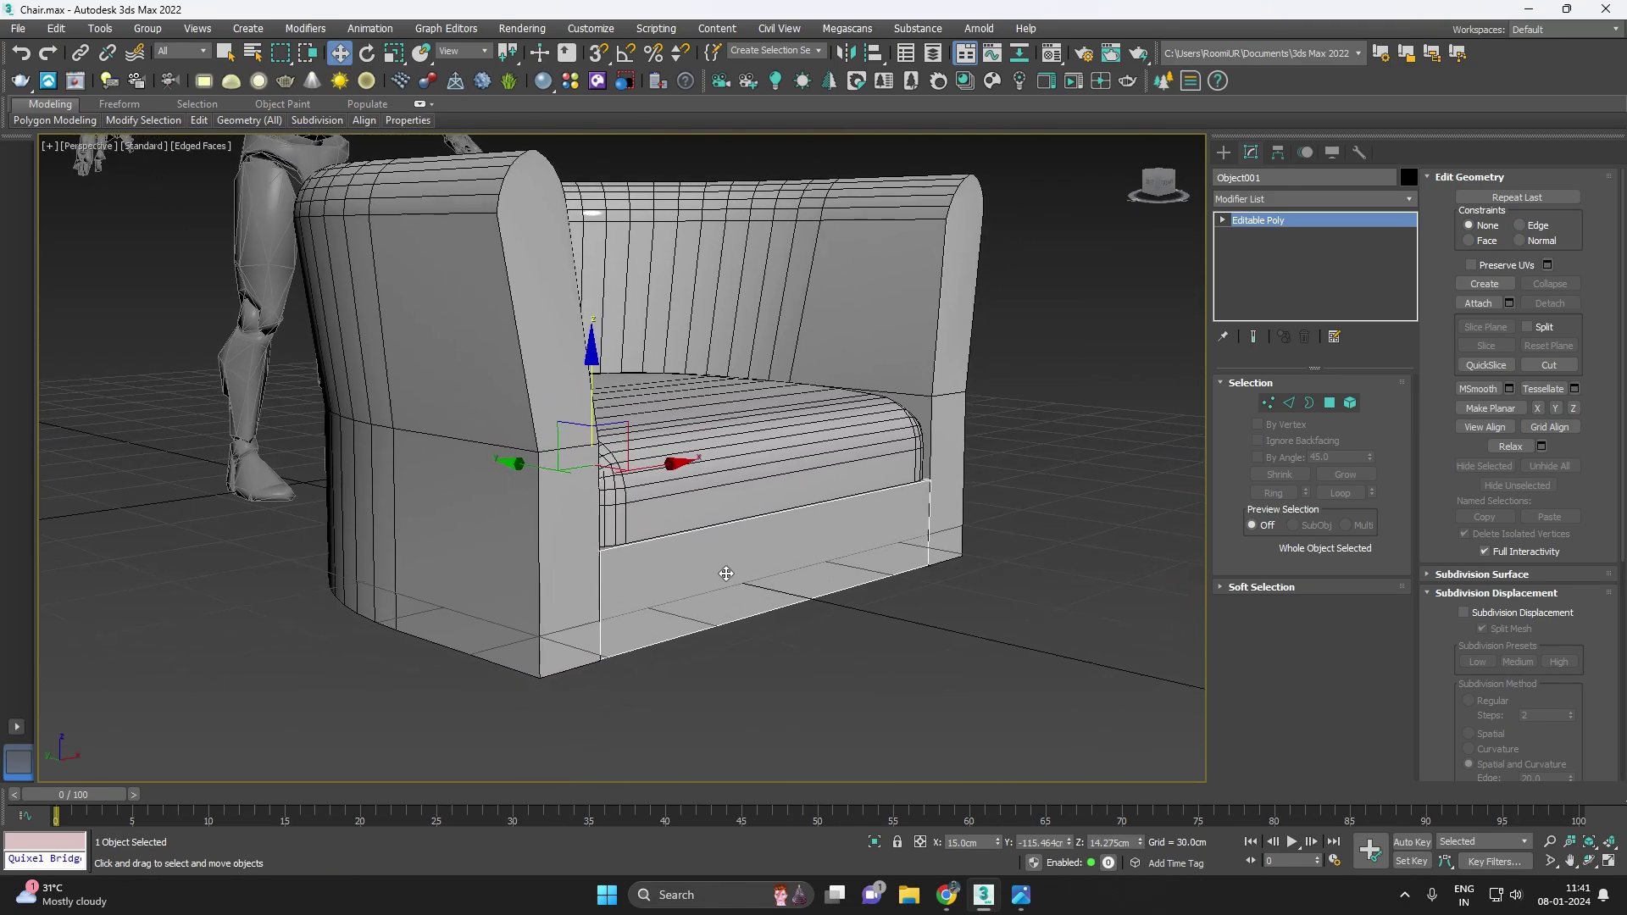
- Inset the base's front polygons by about 6 cm and nudge the panel slightly inward
left_click(1330, 403)
scroll(814, 543, "up", 2)
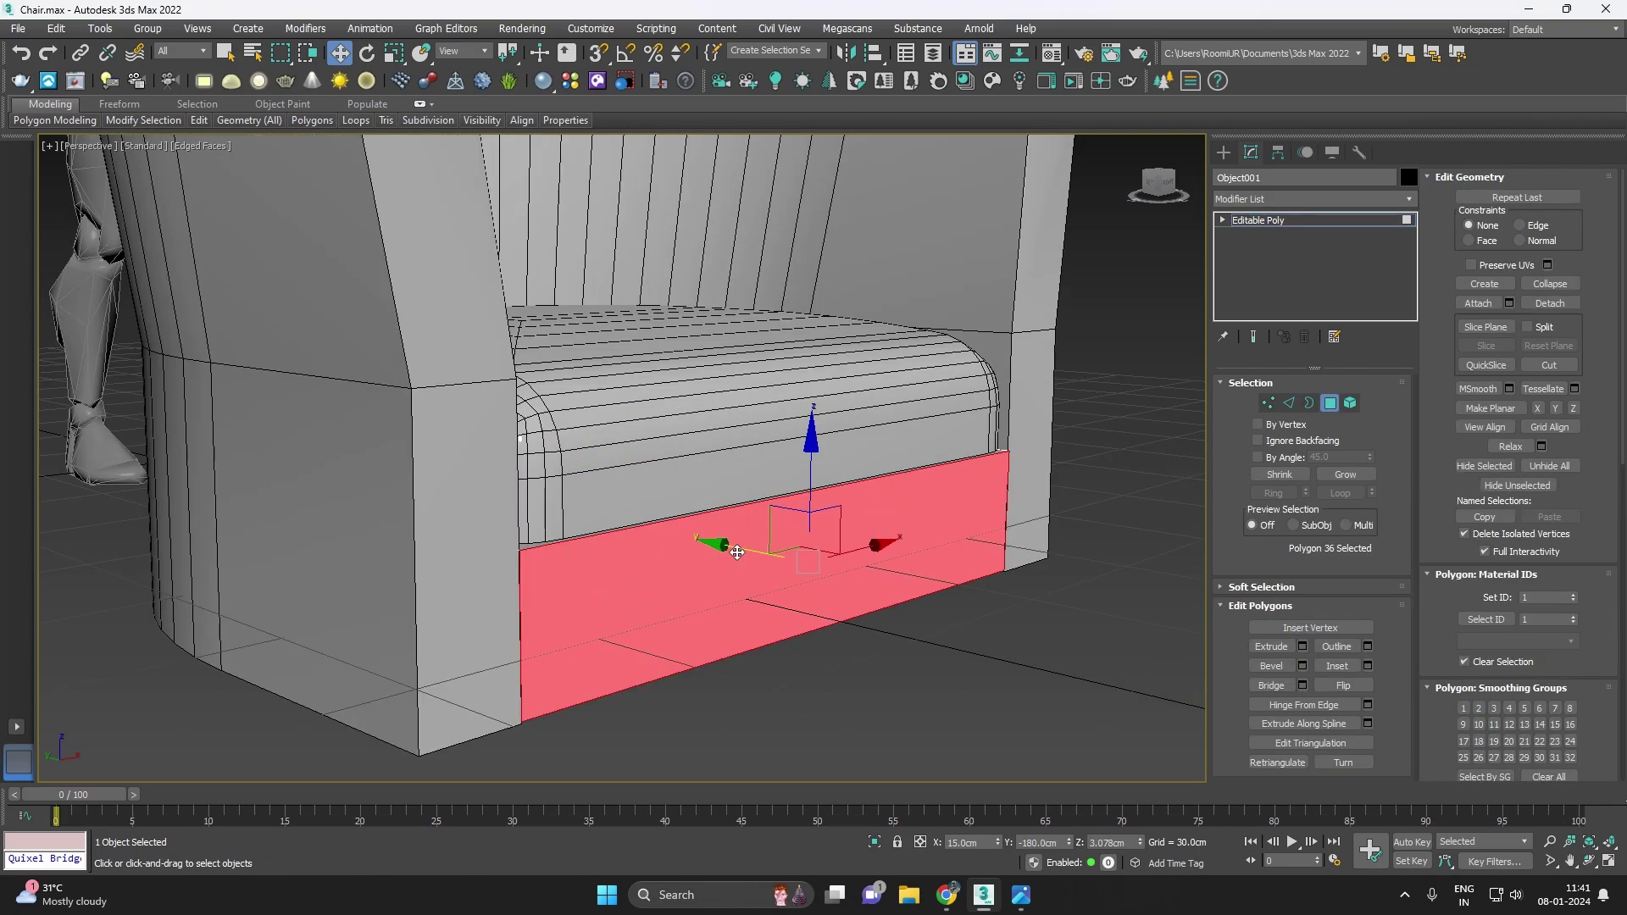
left_click(1367, 666)
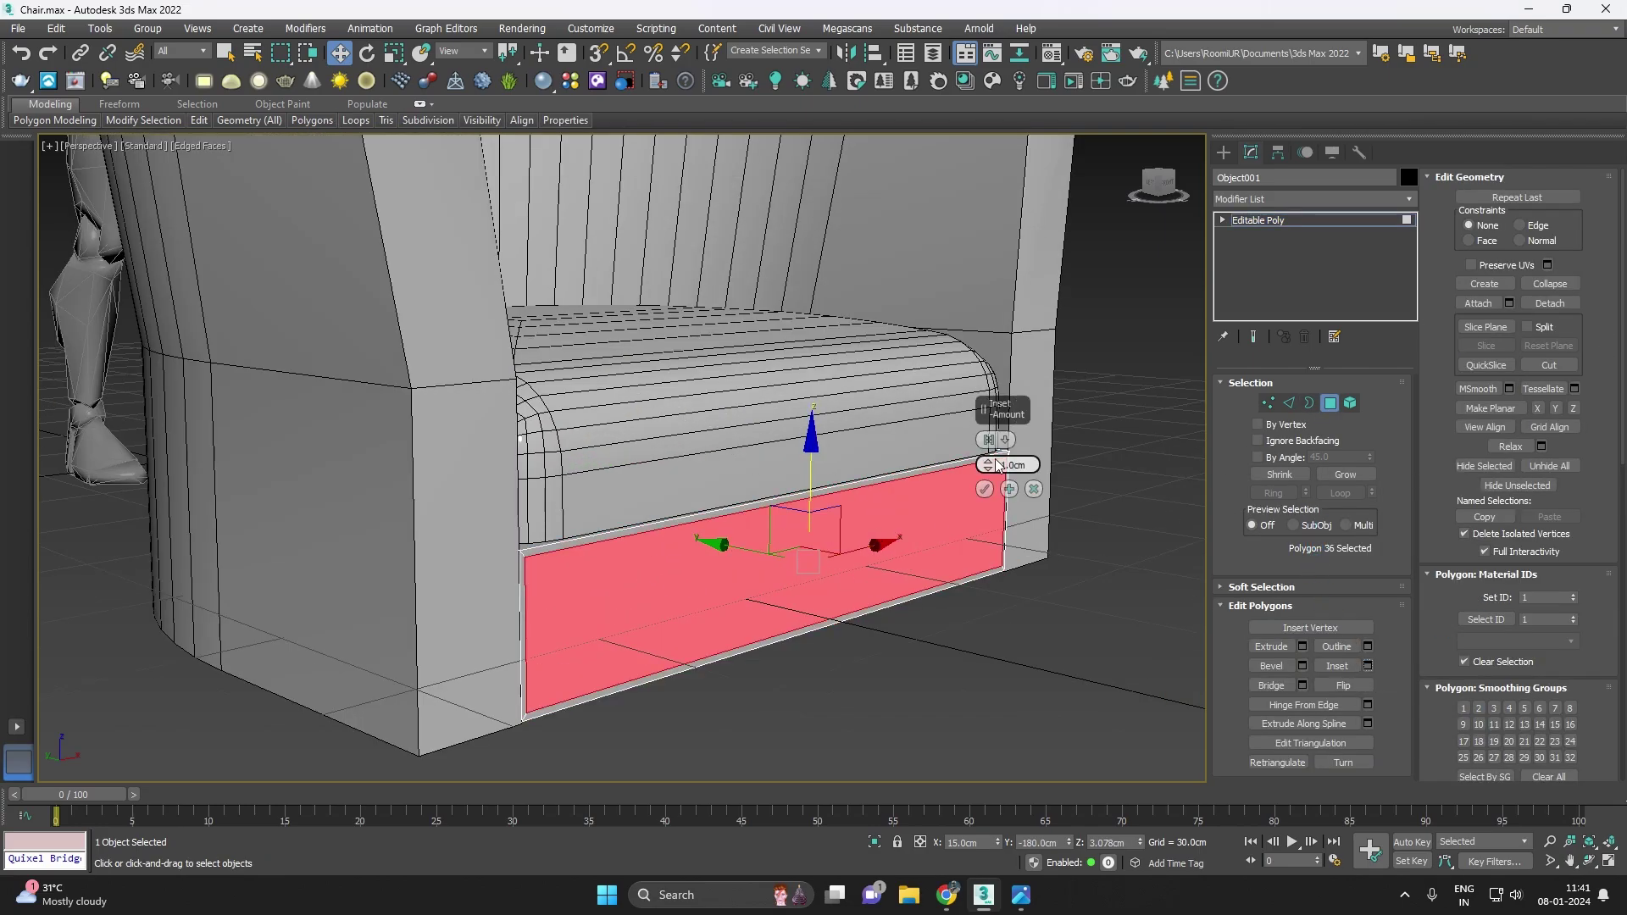
left_click_drag(988, 469, 981, 429)
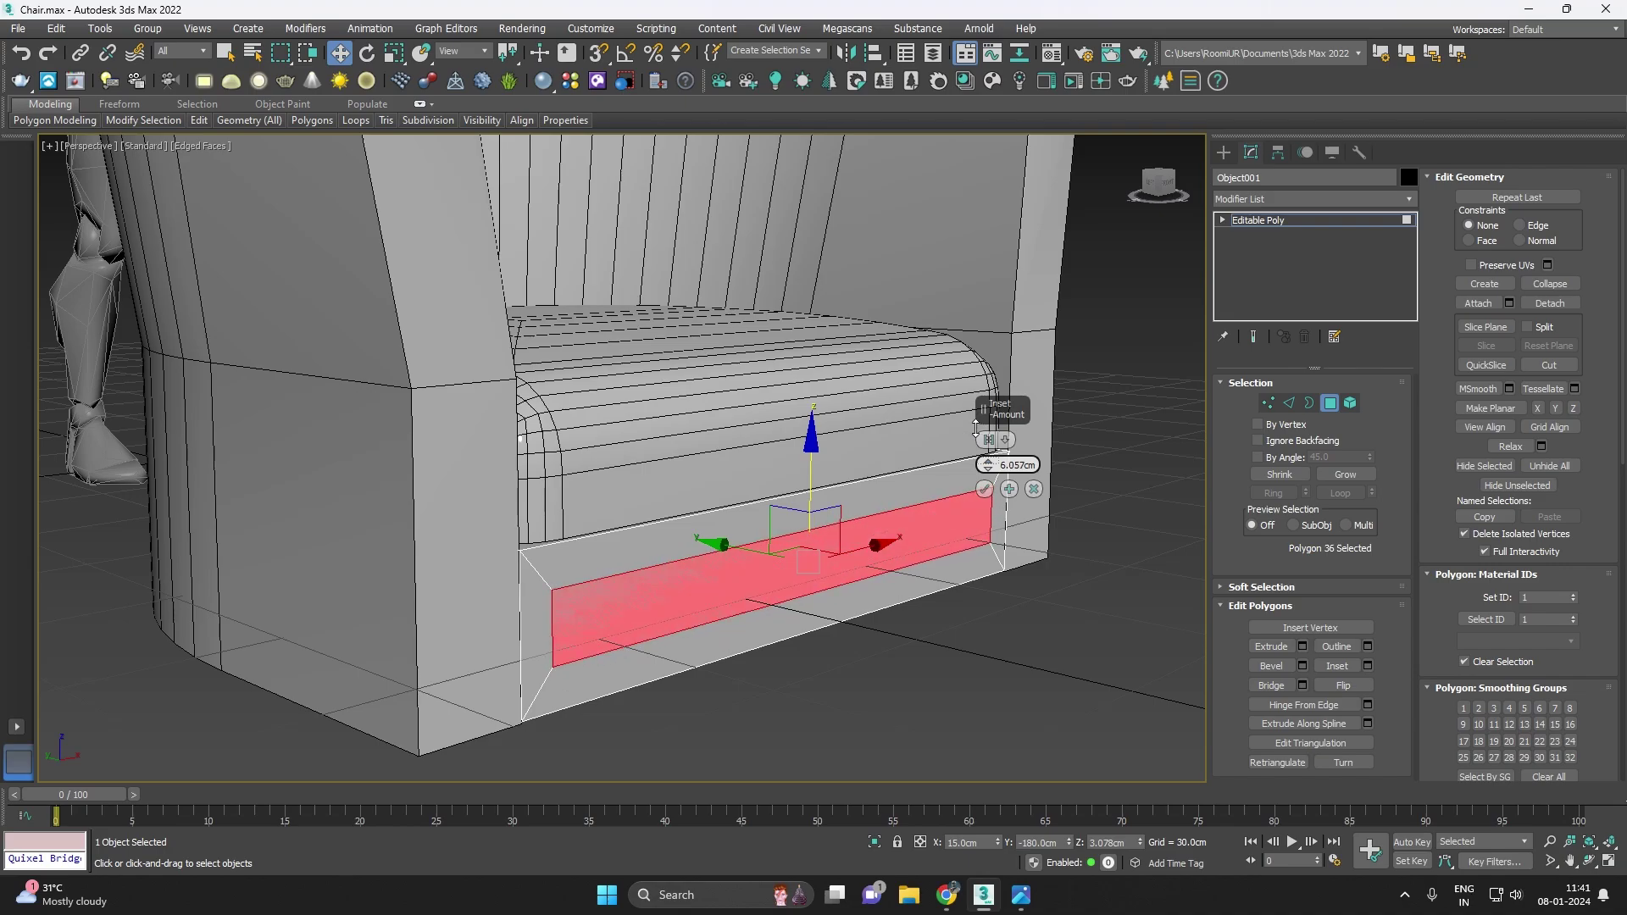
left_click(984, 489)
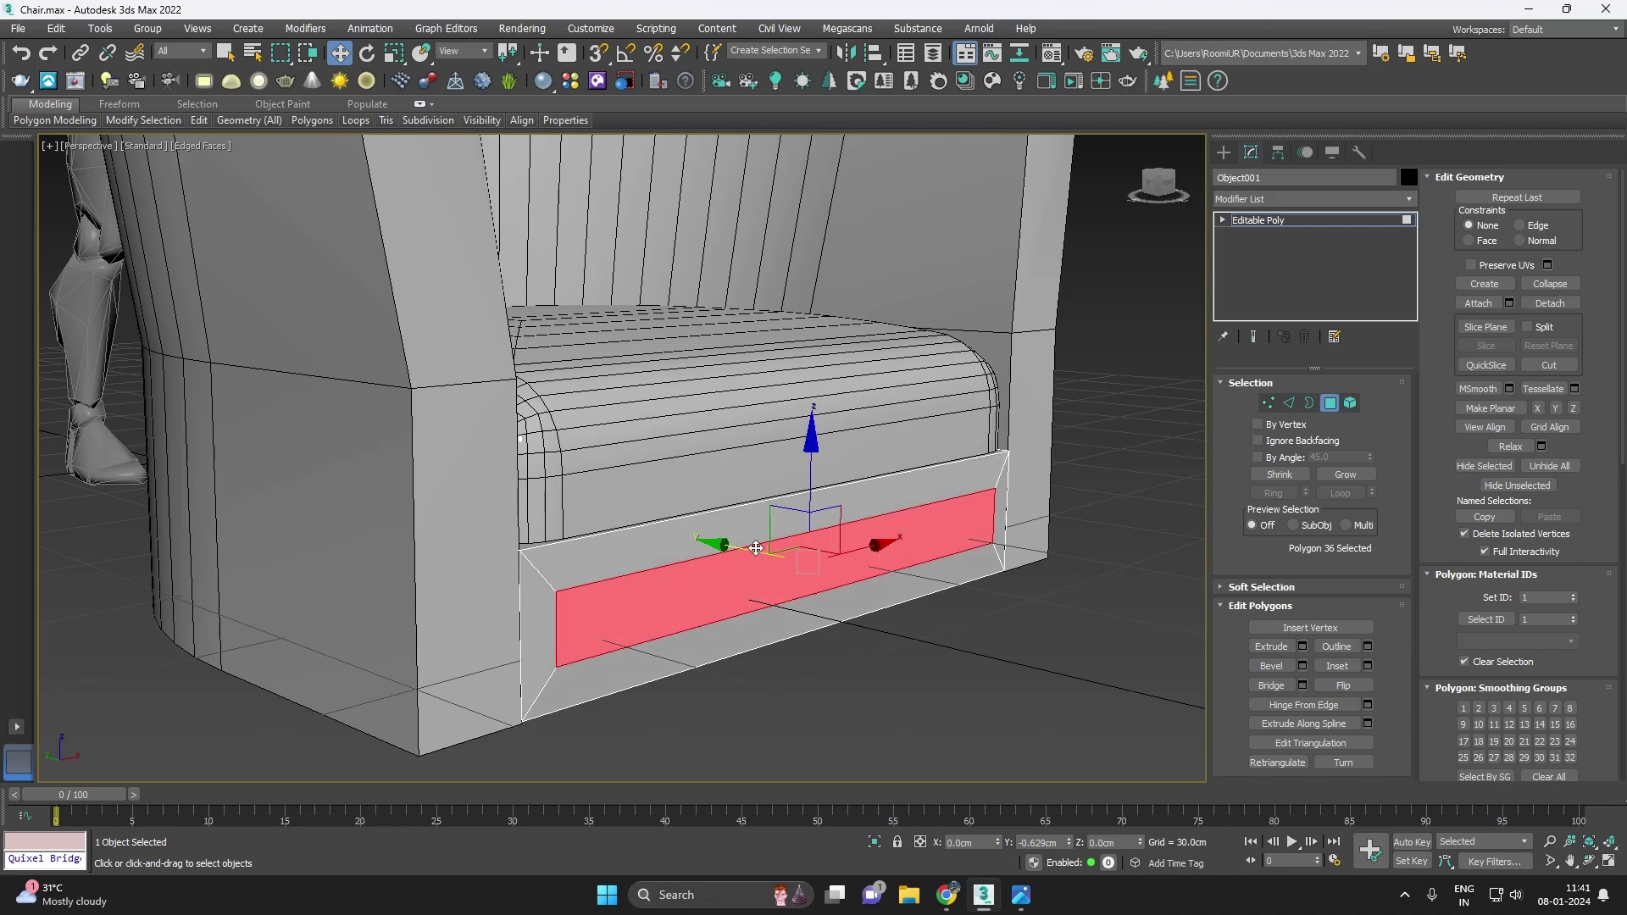
left_click_drag(765, 565, 775, 566)
- Chamfer the base front panel's four border edges at 5.912 cm with 3 segments
left_click(1288, 404)
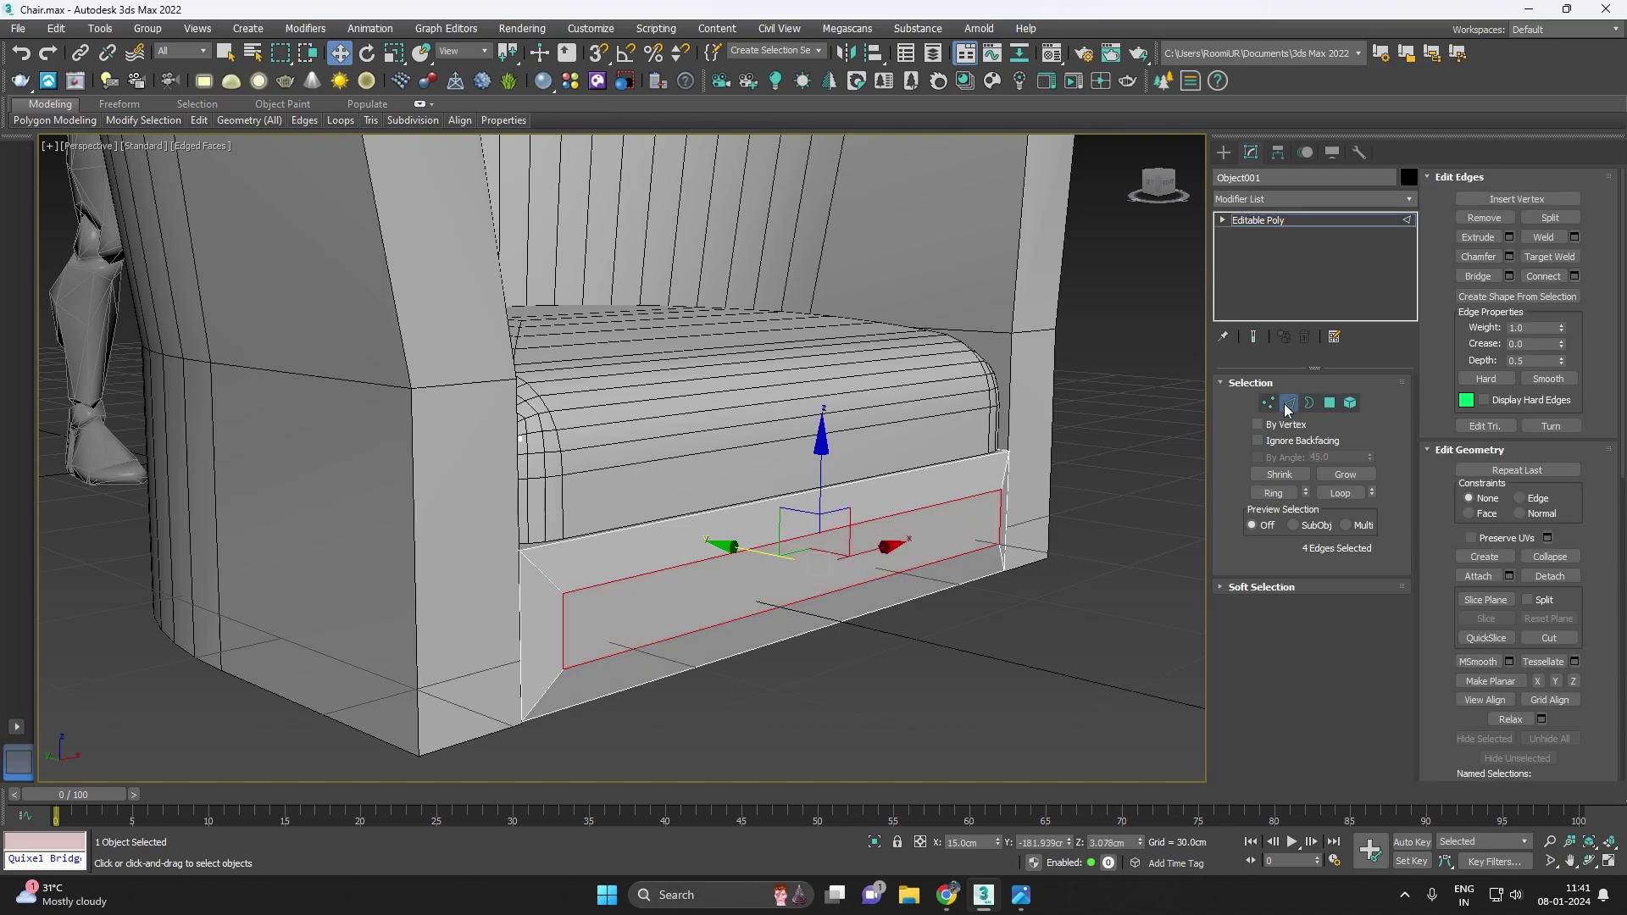
left_click(1510, 257)
scroll(864, 551, "up", 2)
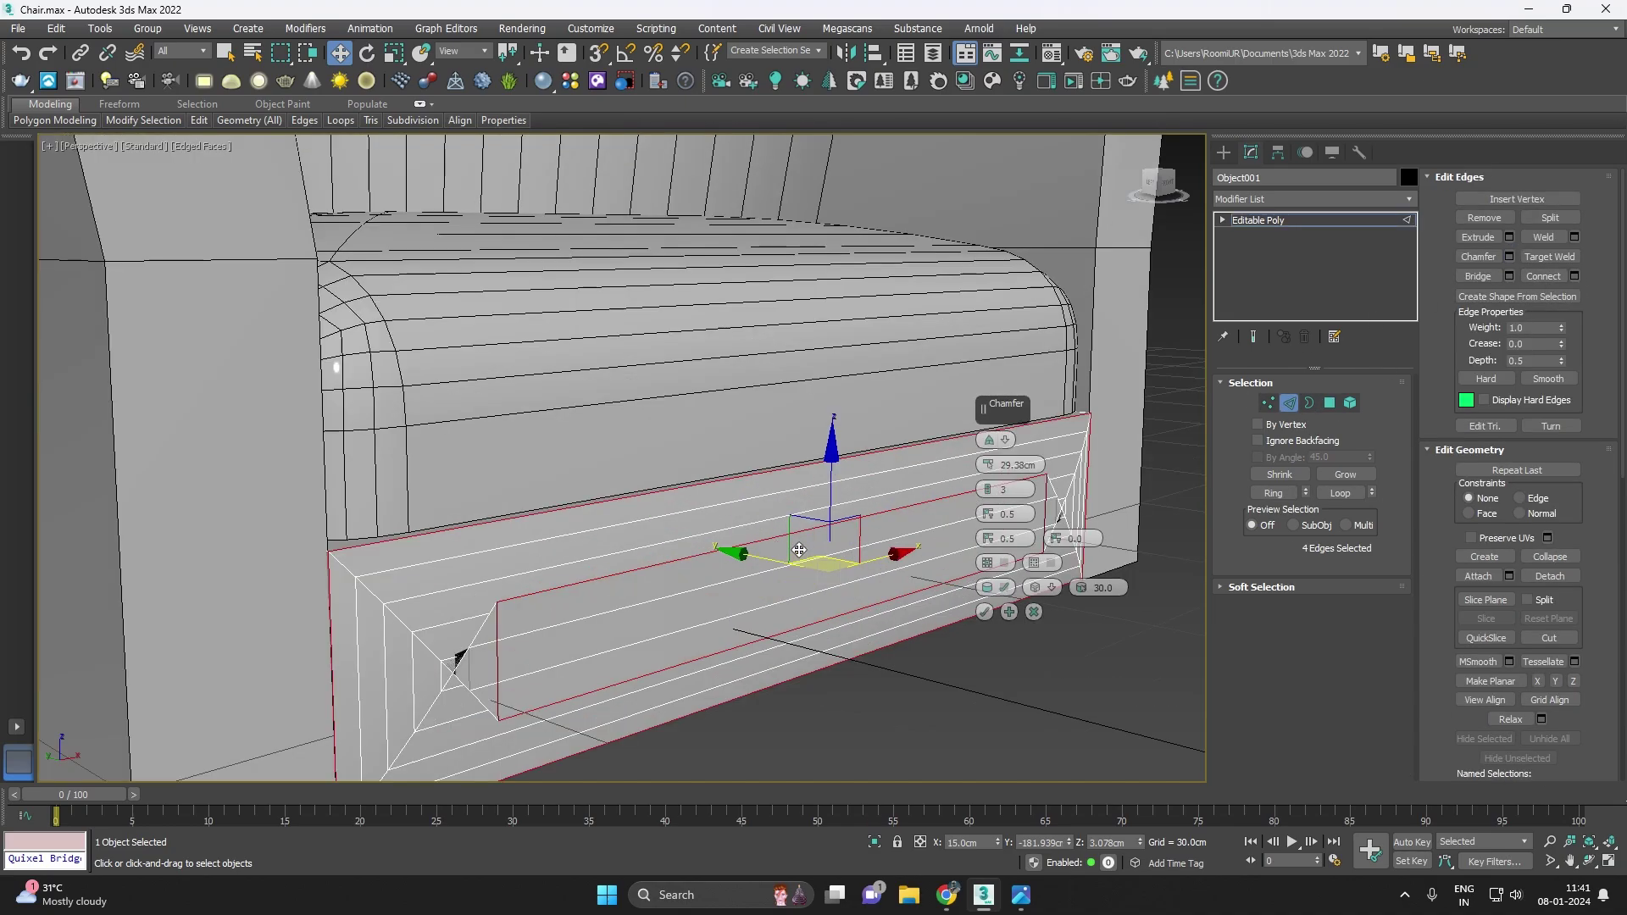
left_click_drag(997, 465, 1004, 469)
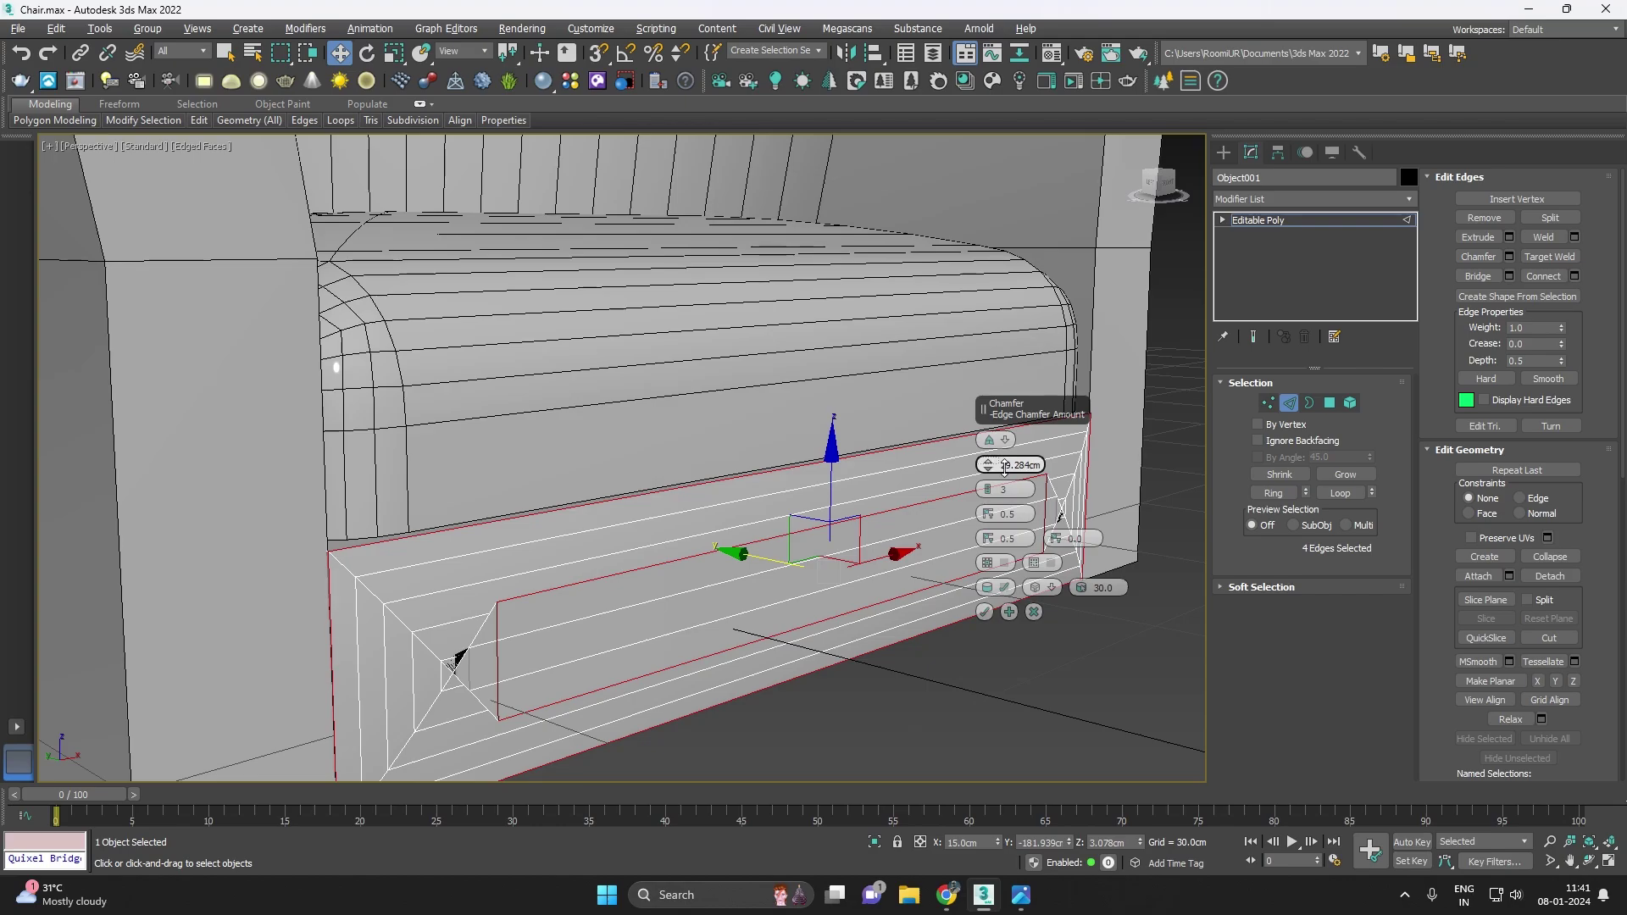
left_click_drag(959, 731, 960, 746)
mouse_move(988, 464)
left_mouse_down()
mouse_move(971, 652)
mouse_move(951, 583)
left_mouse_up()
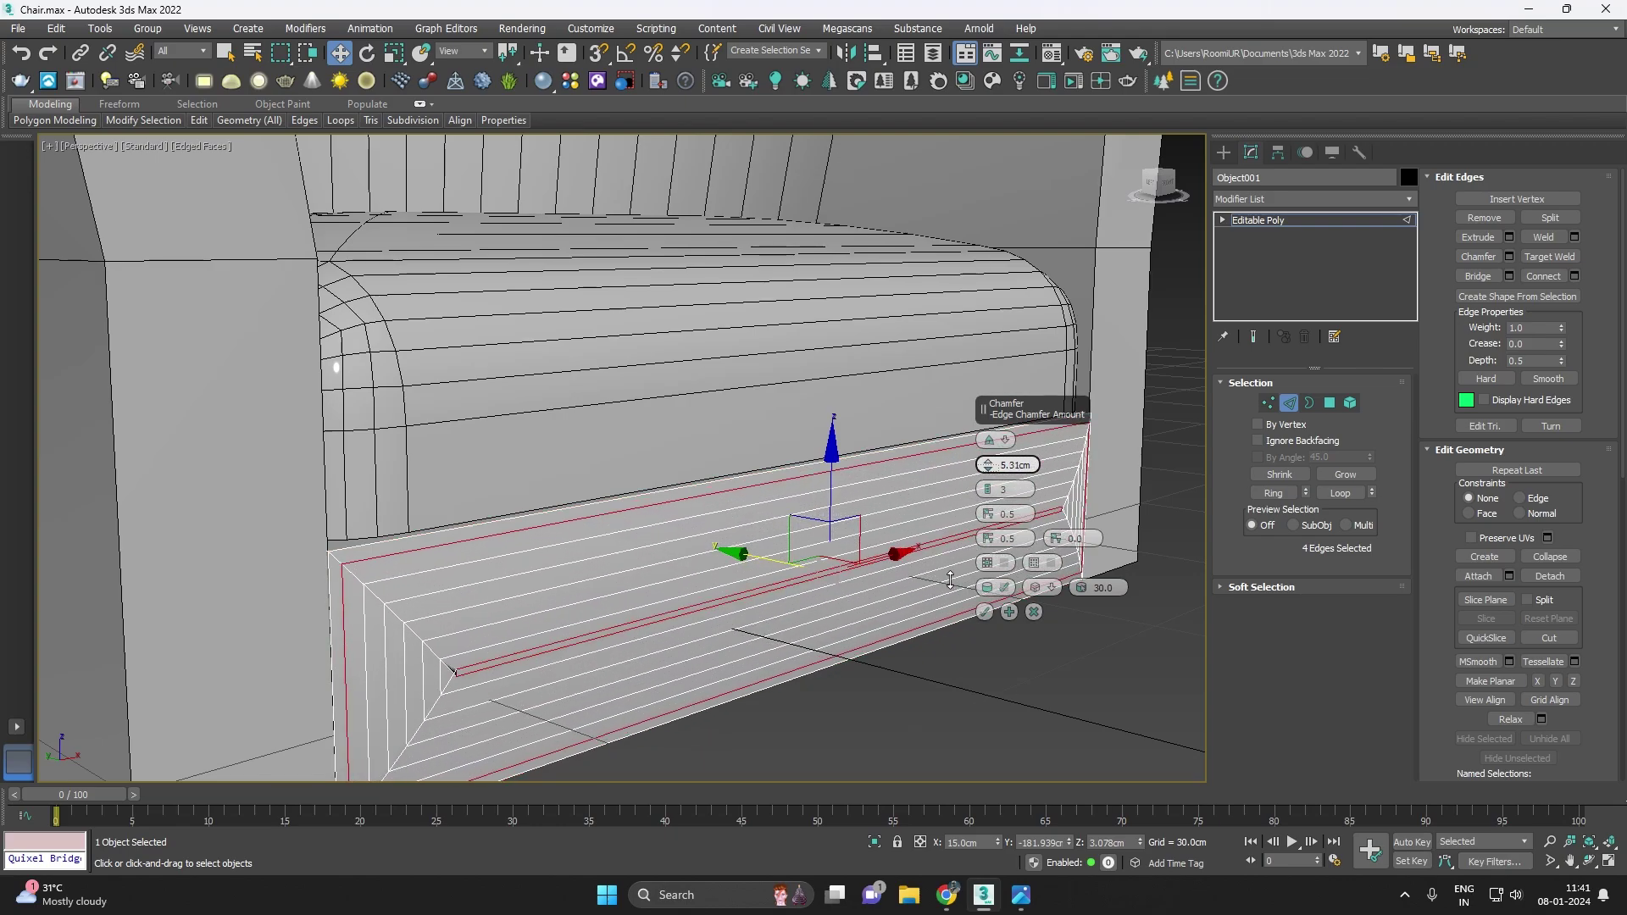
left_click_drag(951, 583, 962, 585)
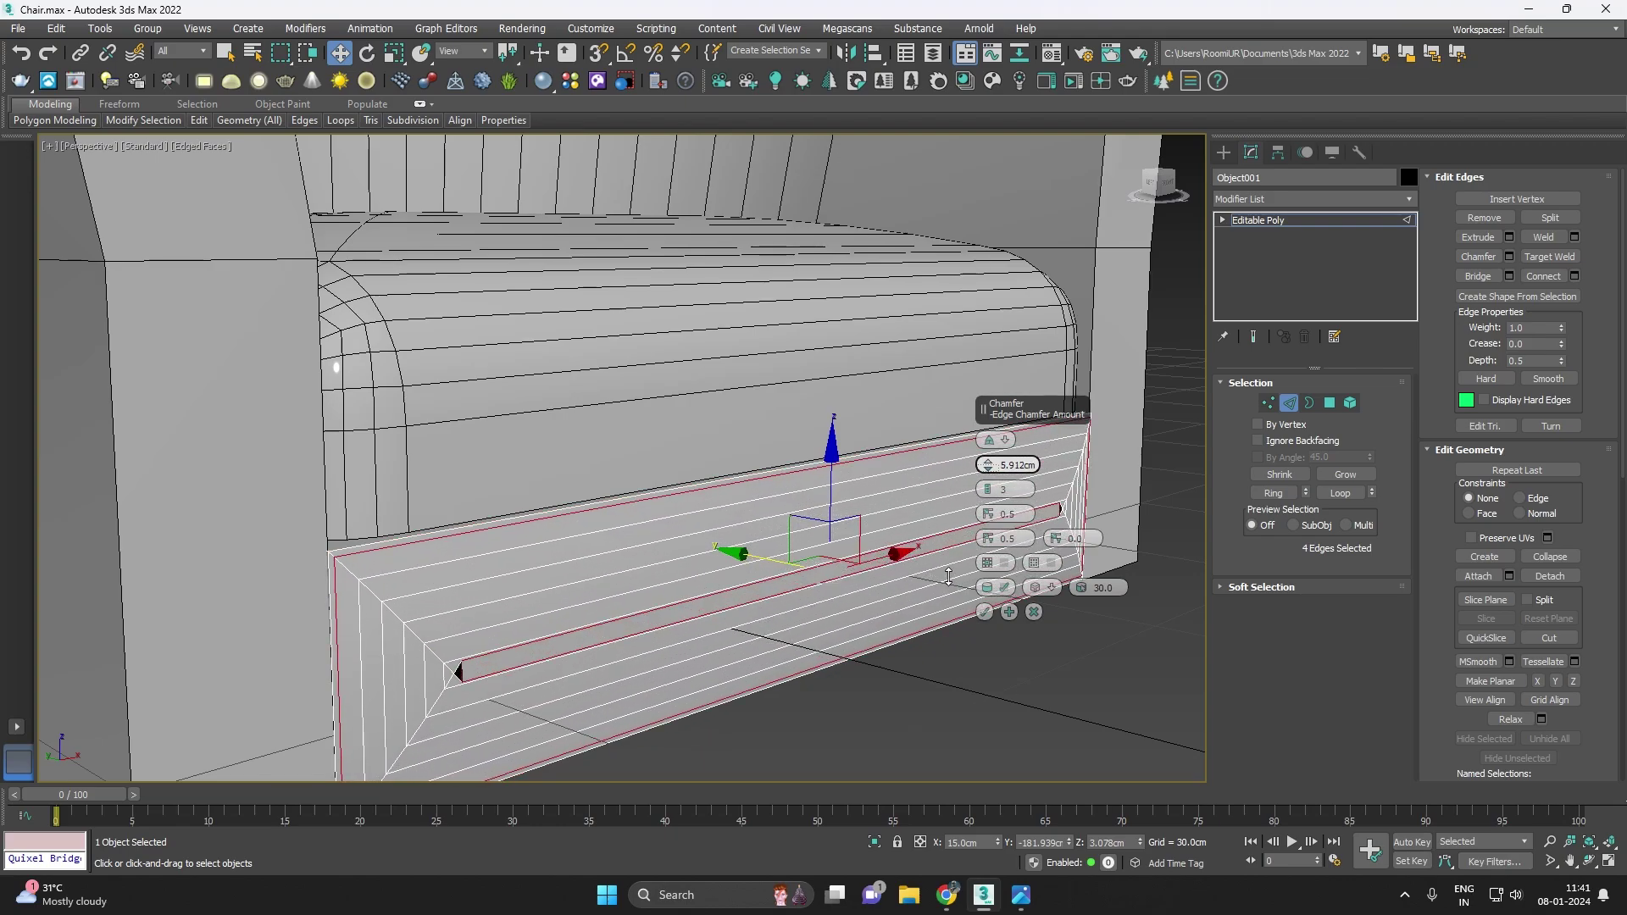
left_click(985, 612)
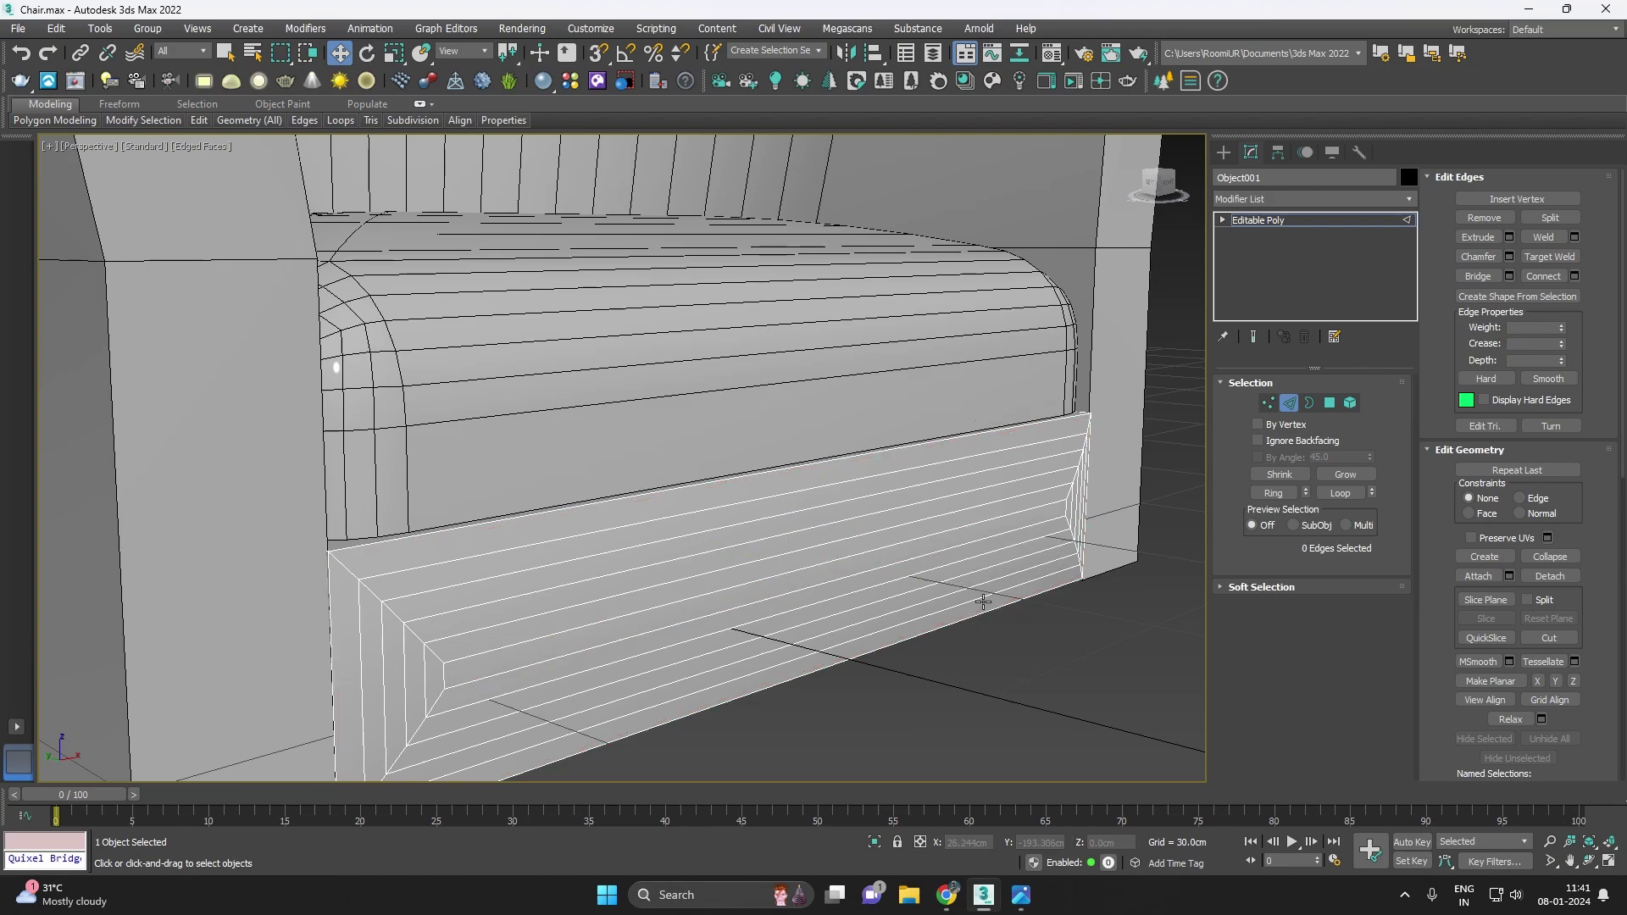
scroll(805, 494, "down", 5)
mouse_move(914, 494)
middle_mouse_down("alt")
mouse_move(882, 466)
mouse_move(944, 499)
middle_mouse_up("alt")
- Isolate the seat base and select its front panel border edge loops
left_click(874, 842)
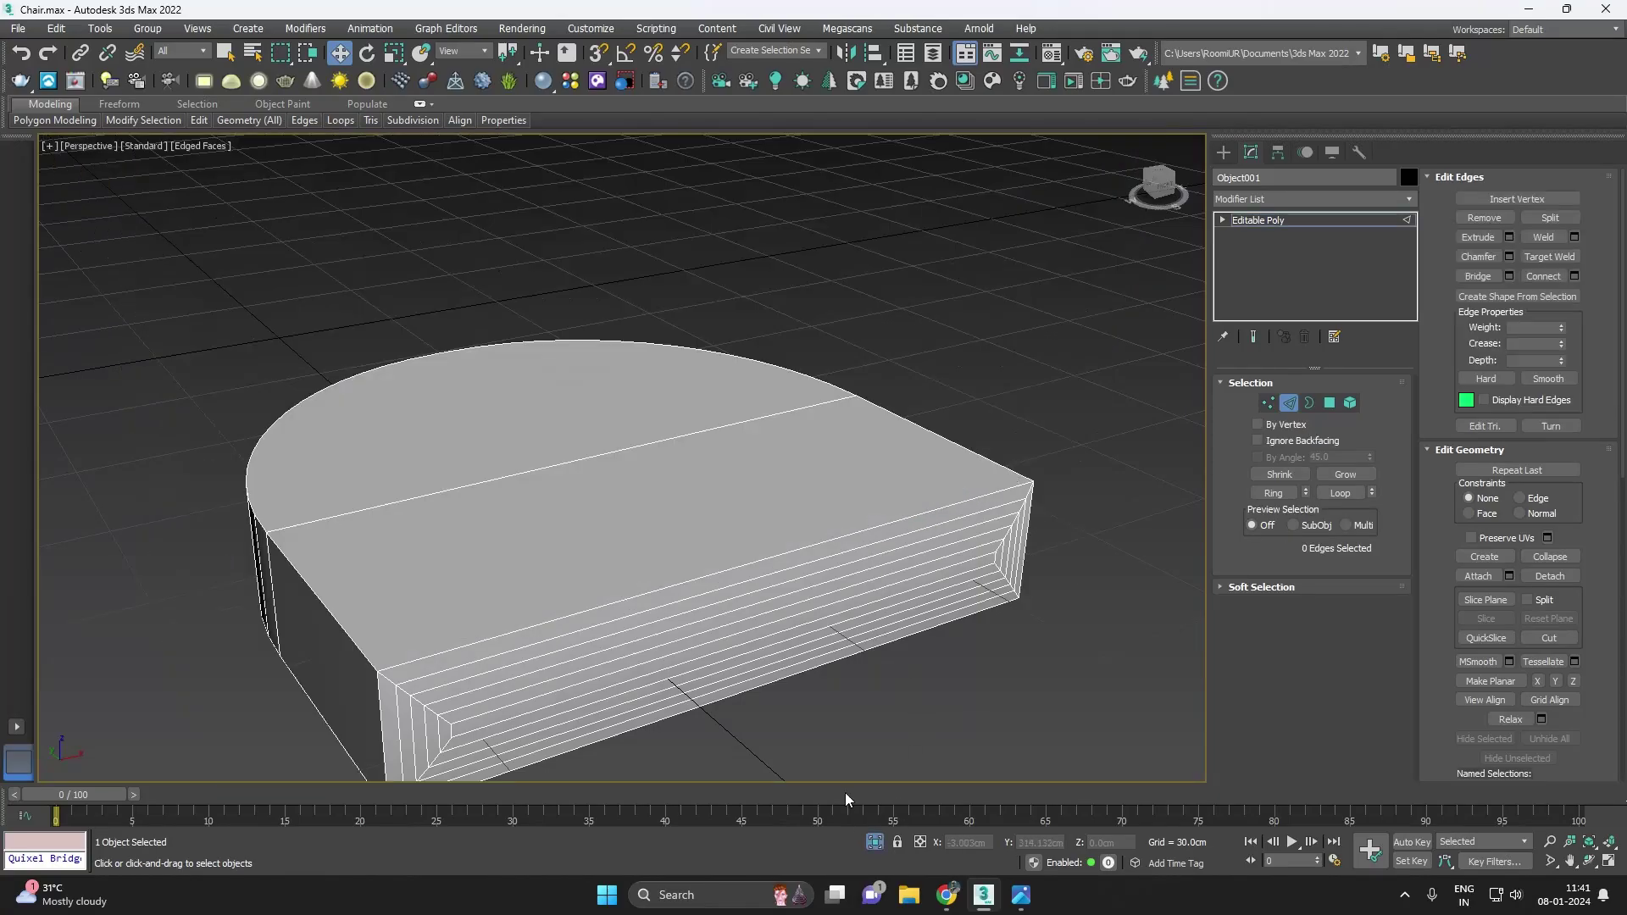
scroll(805, 631, "down", 2)
mouse_move(805, 632)
middle_mouse_down("alt")
mouse_move(775, 627)
mouse_move(763, 593)
middle_mouse_up("alt")
left_click(680, 614)
double_click(681, 614)
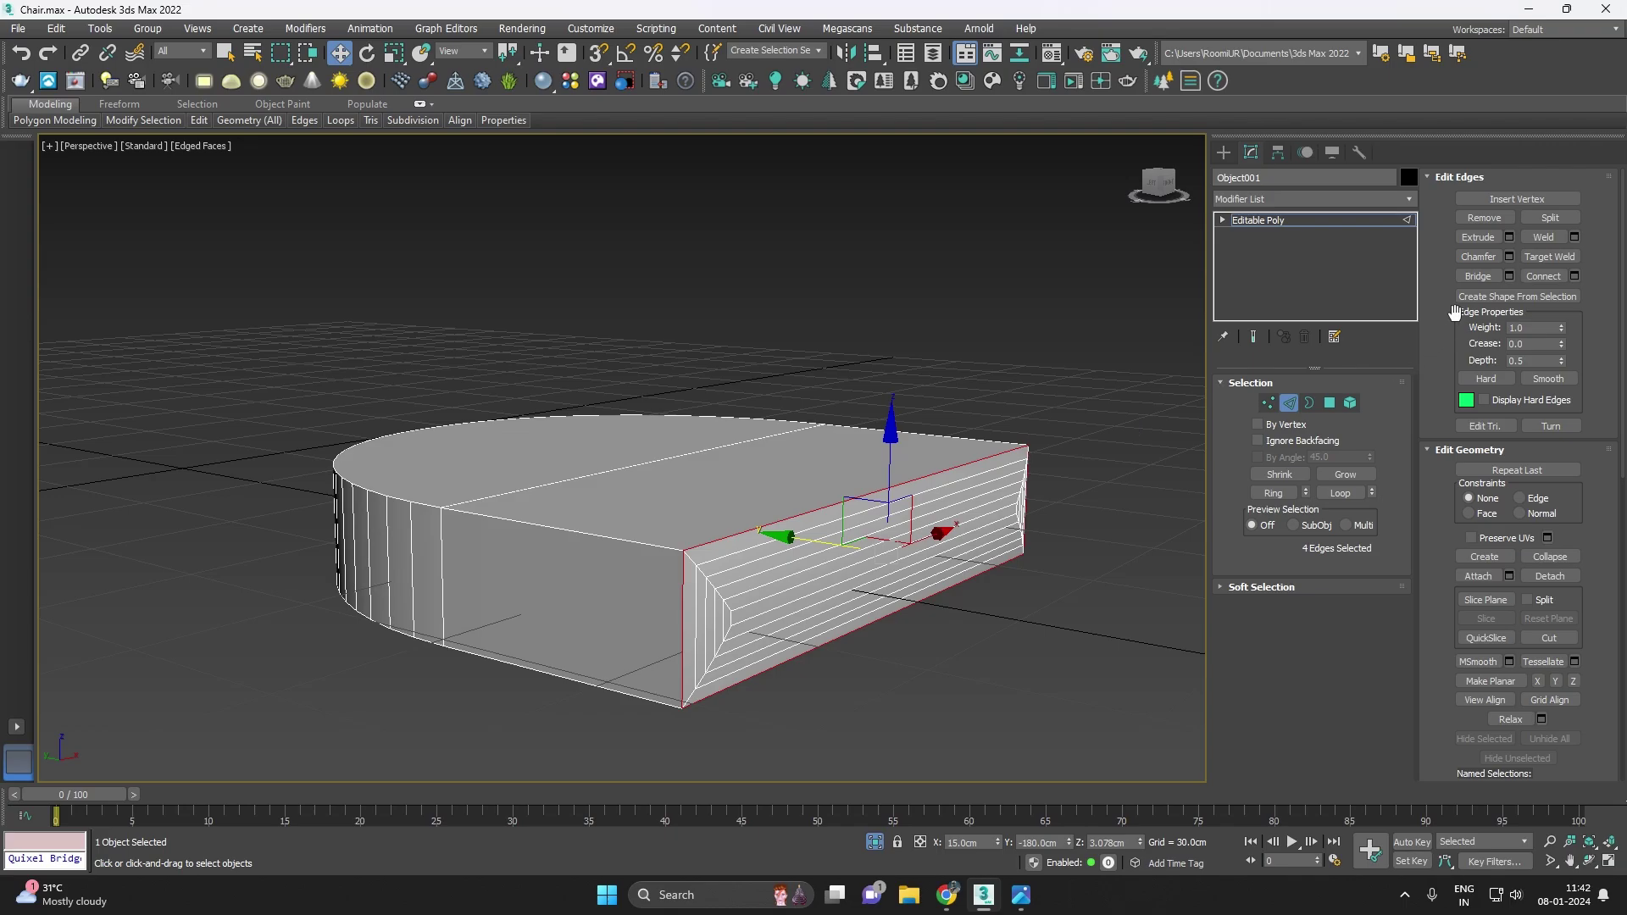
left_click(1513, 259)
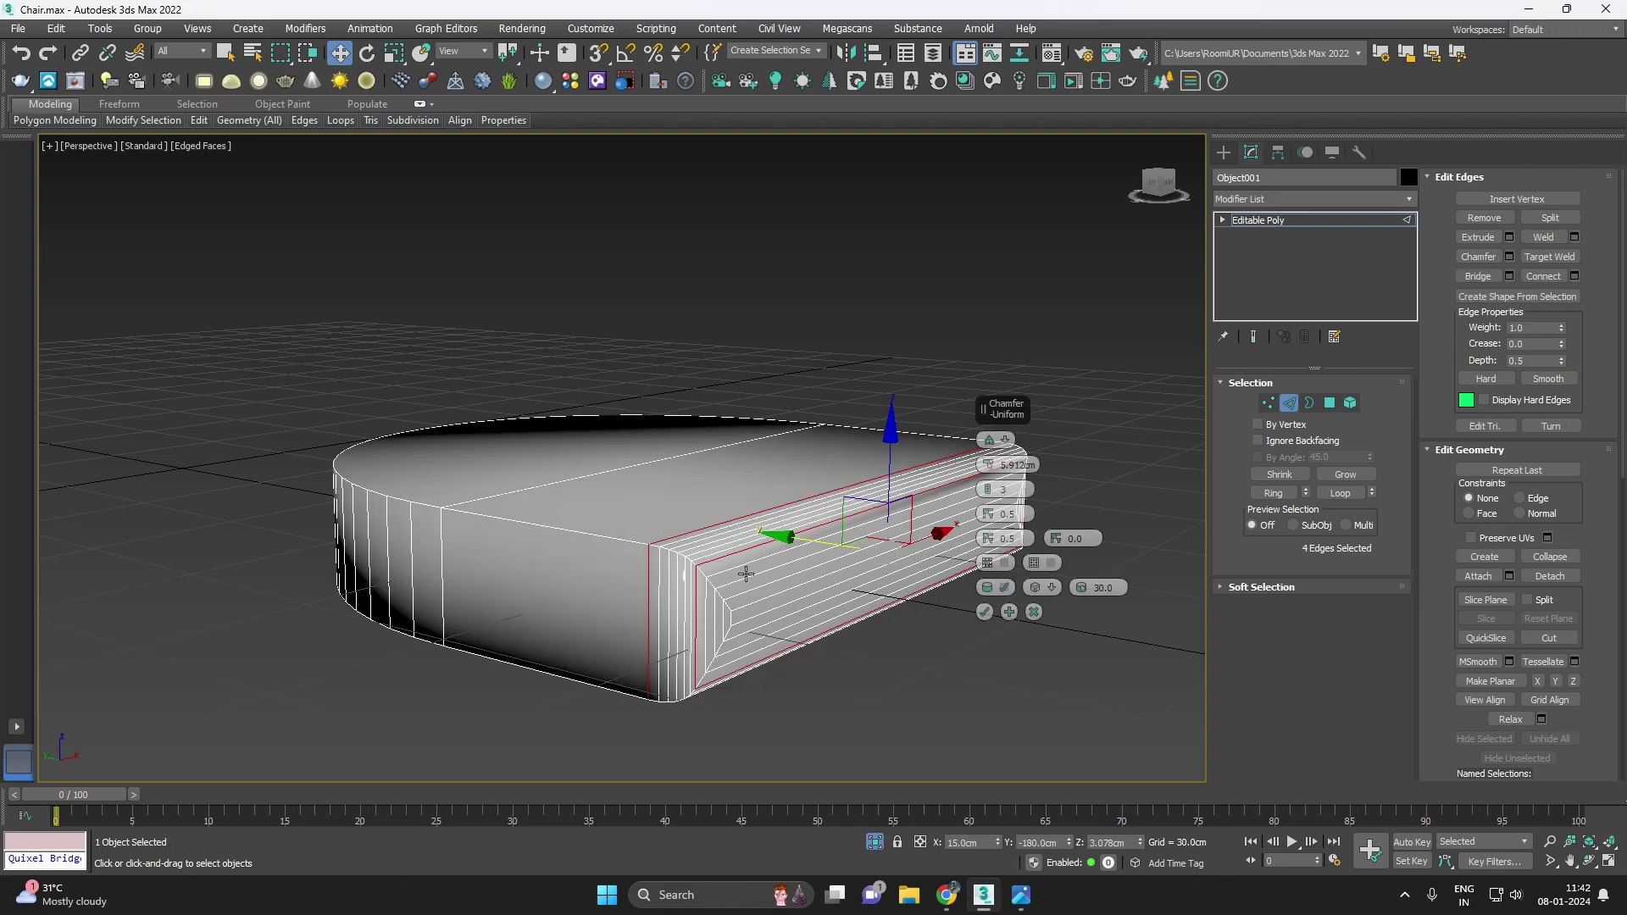
scroll(740, 578, "up", 2)
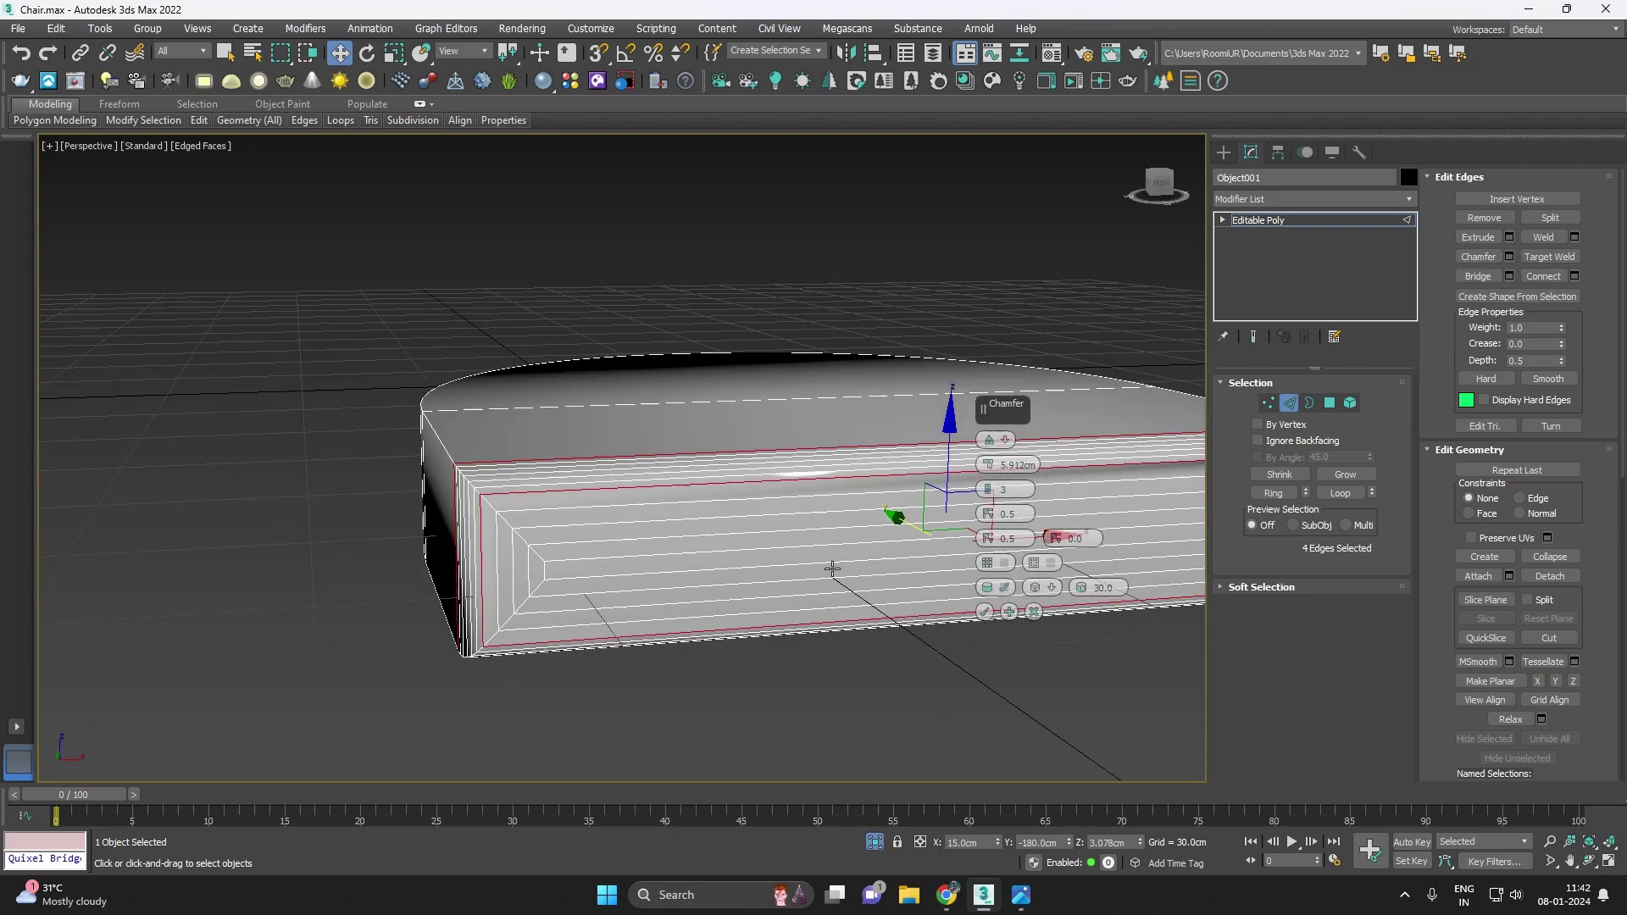
middle_click_drag(935, 575, 698, 568, "alt")
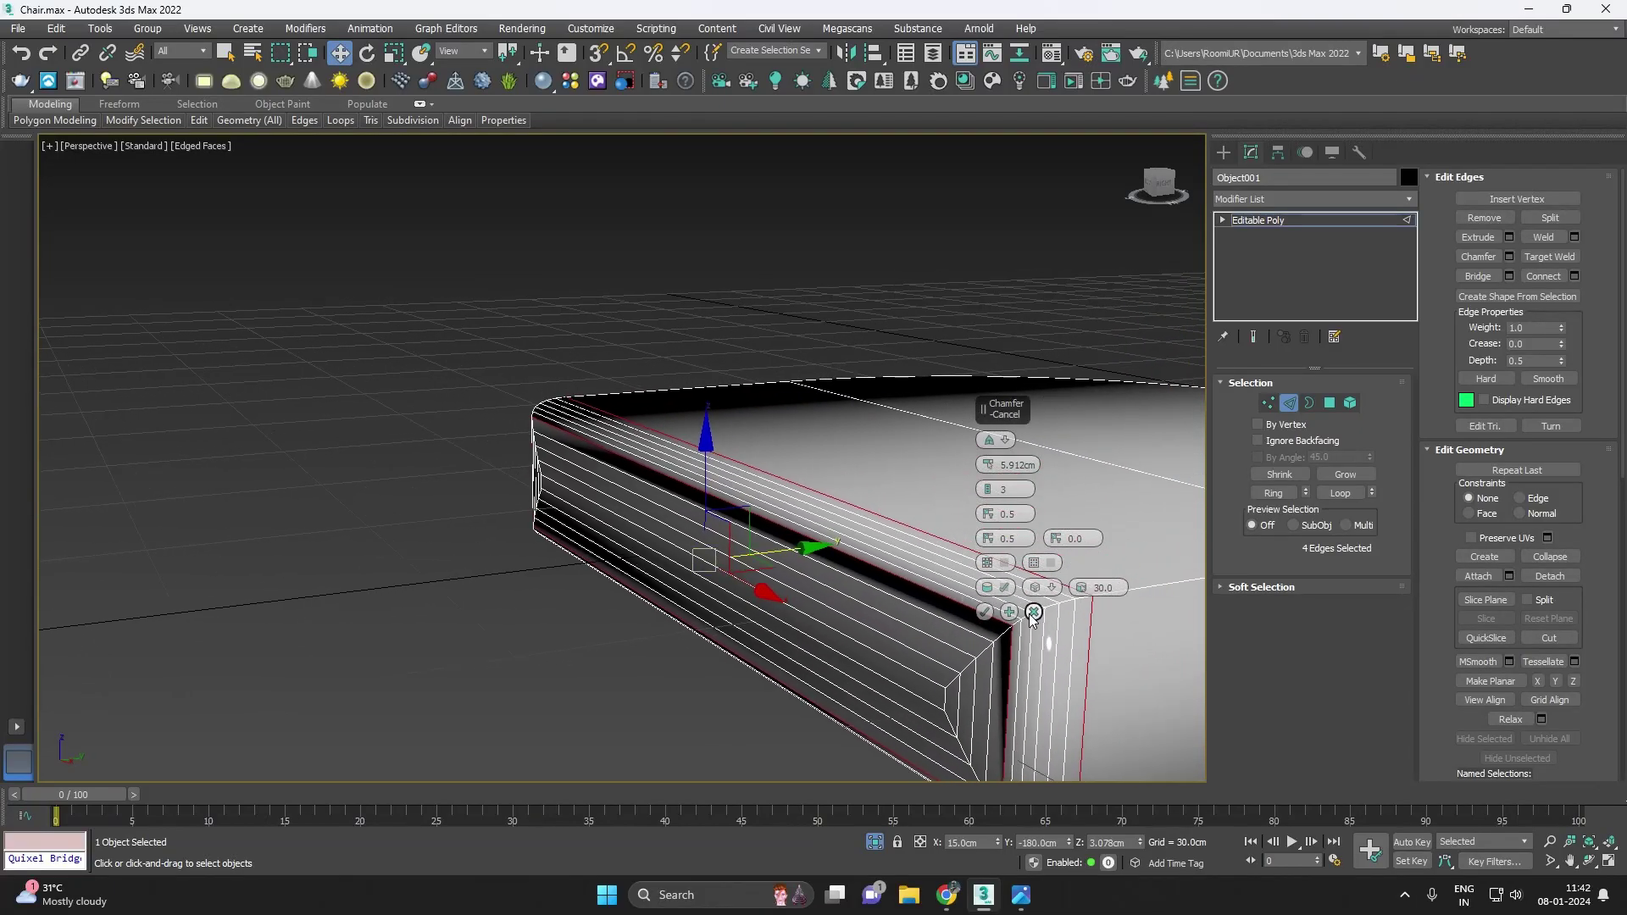
left_click(1034, 612)
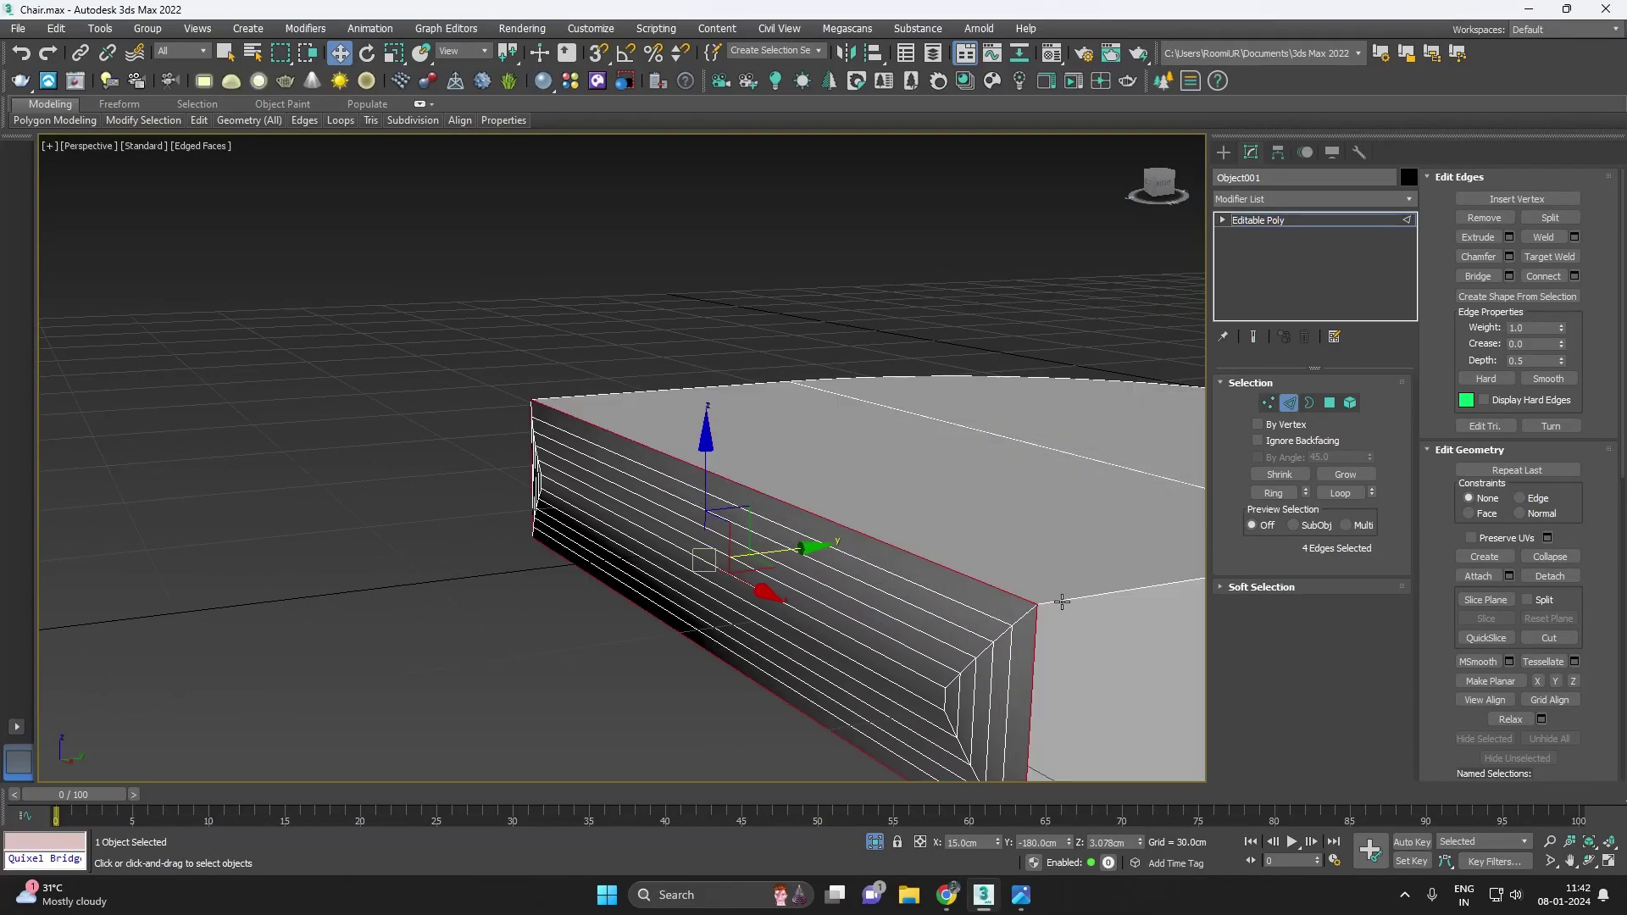
double_click(1063, 601, "ctrl")
mouse_move(1008, 609)
middle_mouse_down("alt")
mouse_move(1022, 607)
mouse_move(912, 576)
mouse_move(1055, 581)
middle_mouse_up("alt")
left_click(1012, 587, "alt")
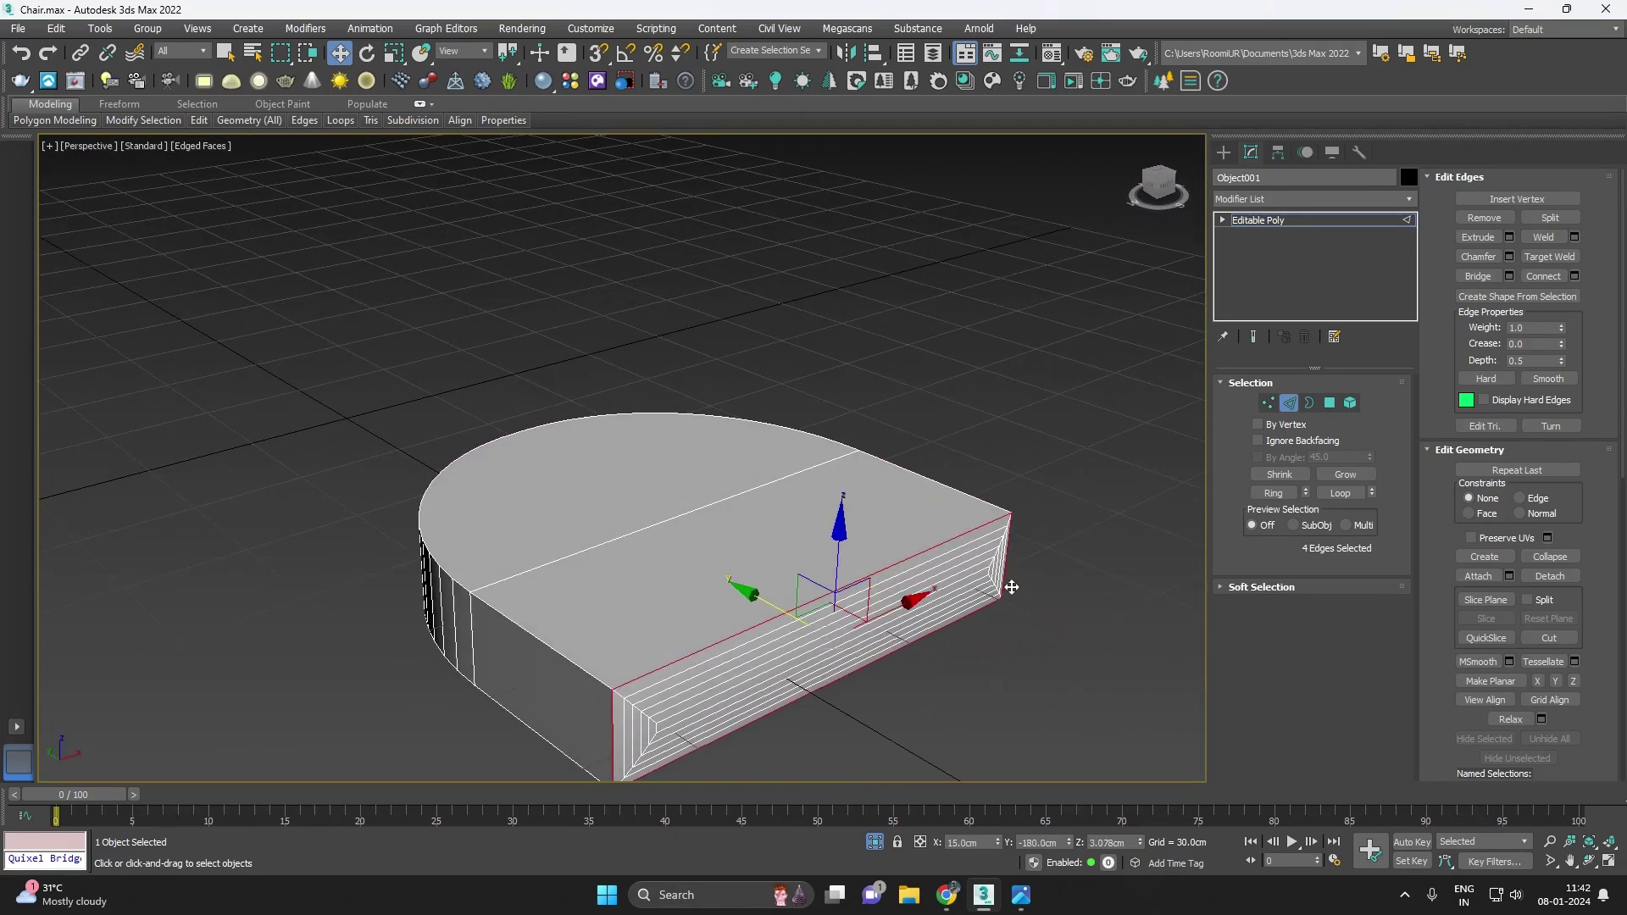
- Bring the full chair back and add a narrow 3.0 cm chamfer to the front border edges
left_click(875, 841)
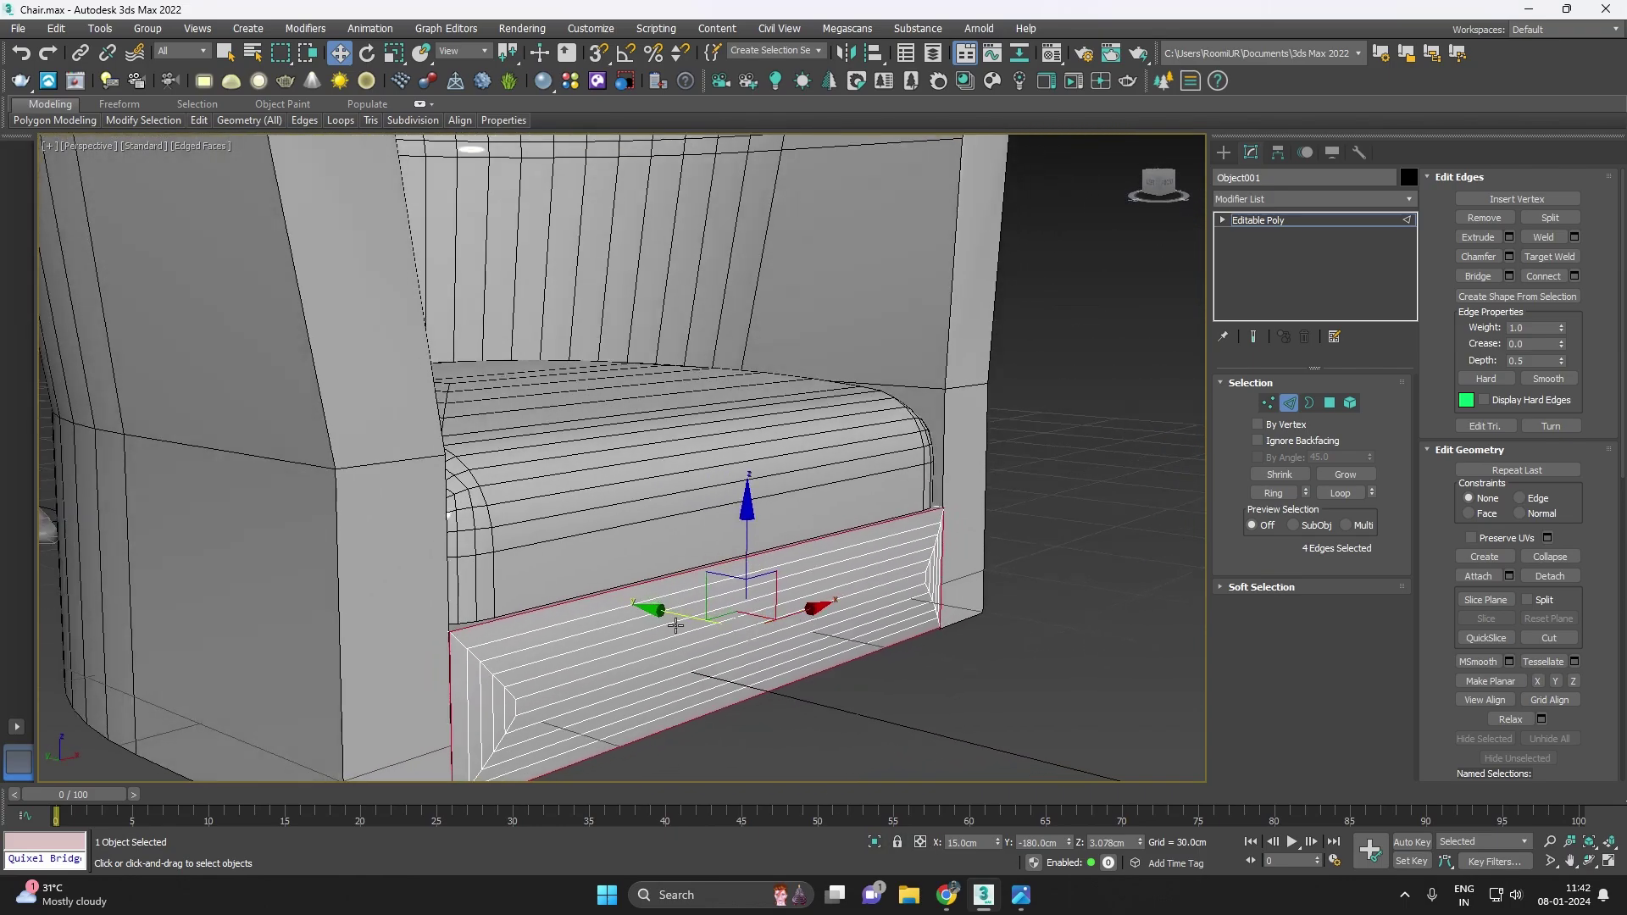
scroll(665, 554, "up", 2)
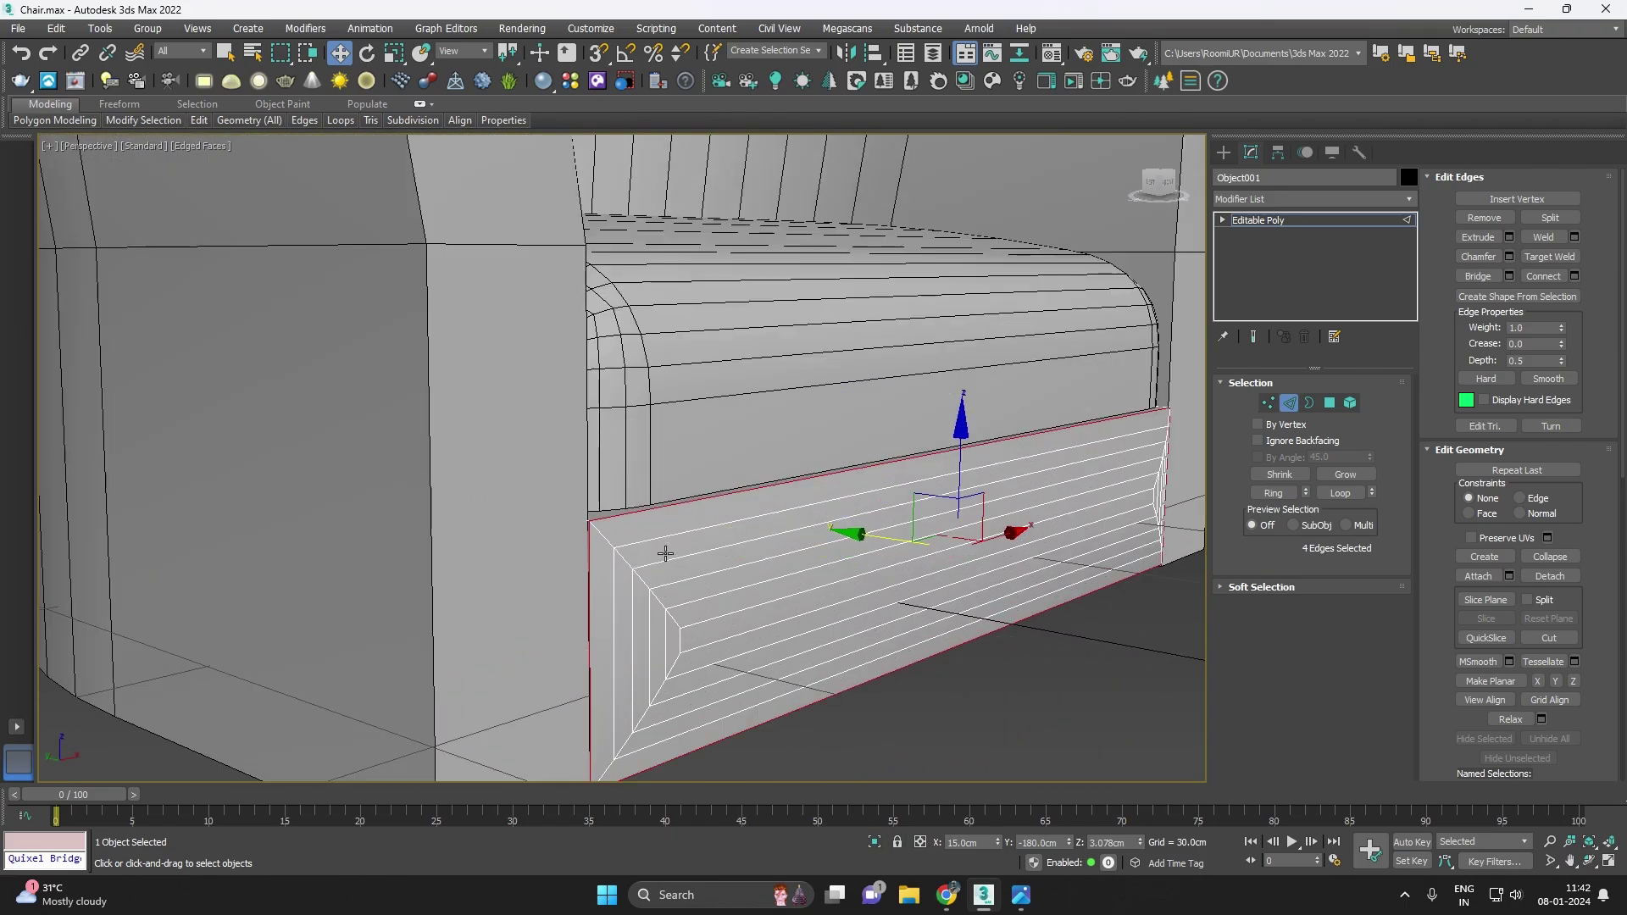
left_click(1509, 257)
mouse_move(678, 475)
middle_mouse_down("alt")
mouse_move(724, 490)
mouse_move(583, 512)
mouse_move(903, 566)
mouse_move(975, 491)
middle_mouse_up("alt")
mouse_move(993, 465)
left_mouse_down()
mouse_move(1008, 502)
mouse_move(997, 477)
mouse_move(998, 490)
left_mouse_up()
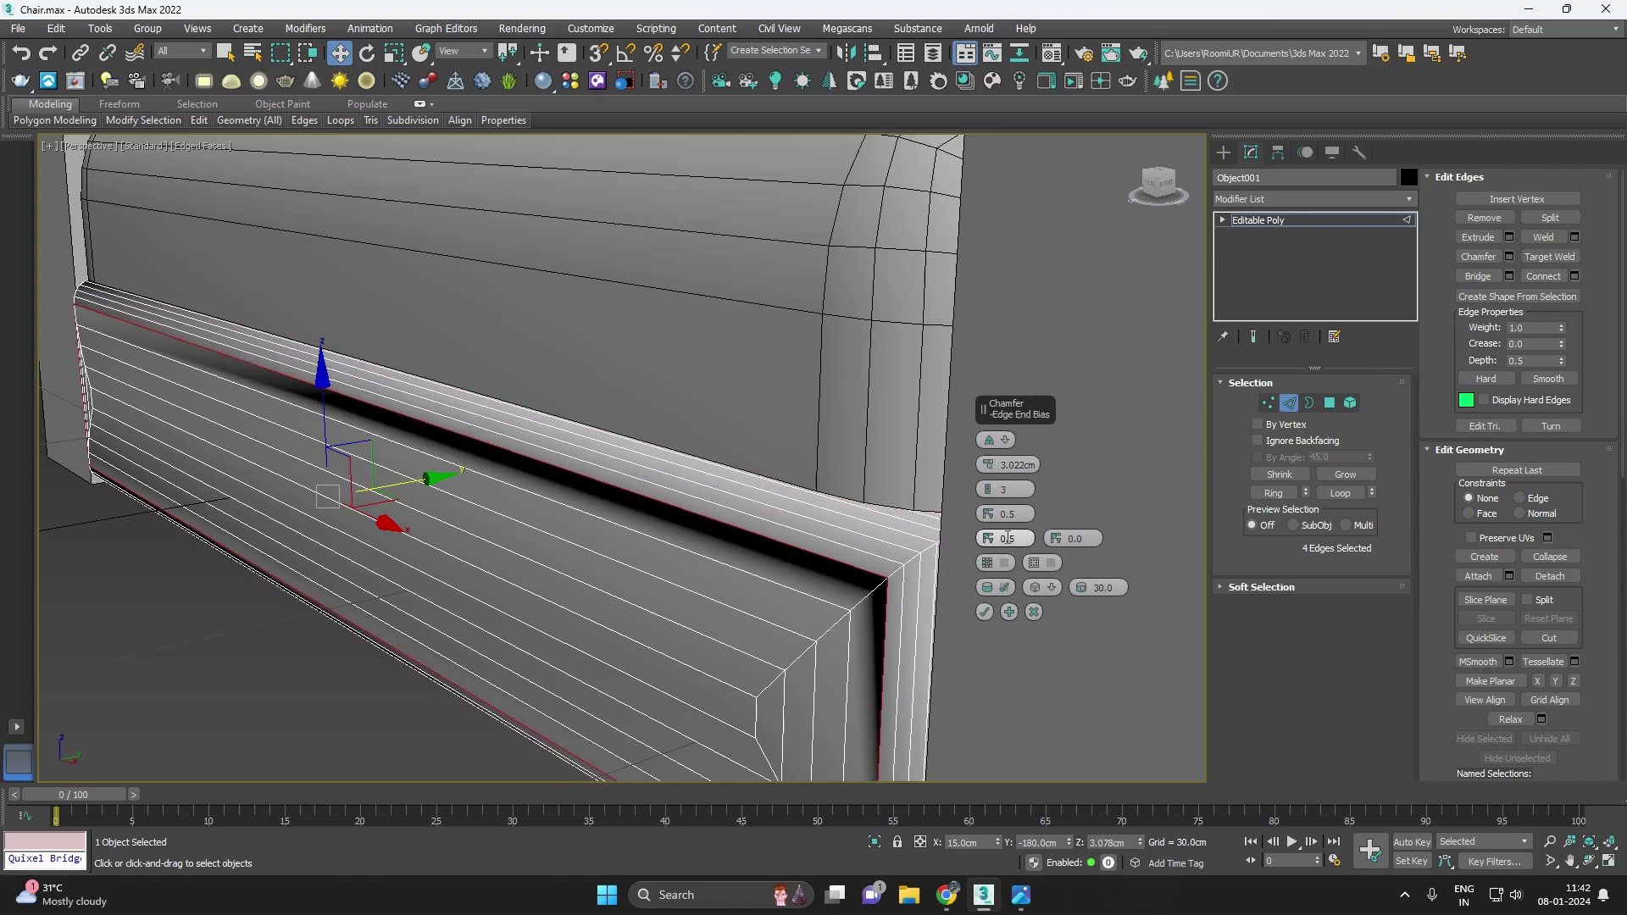
left_click(985, 612)
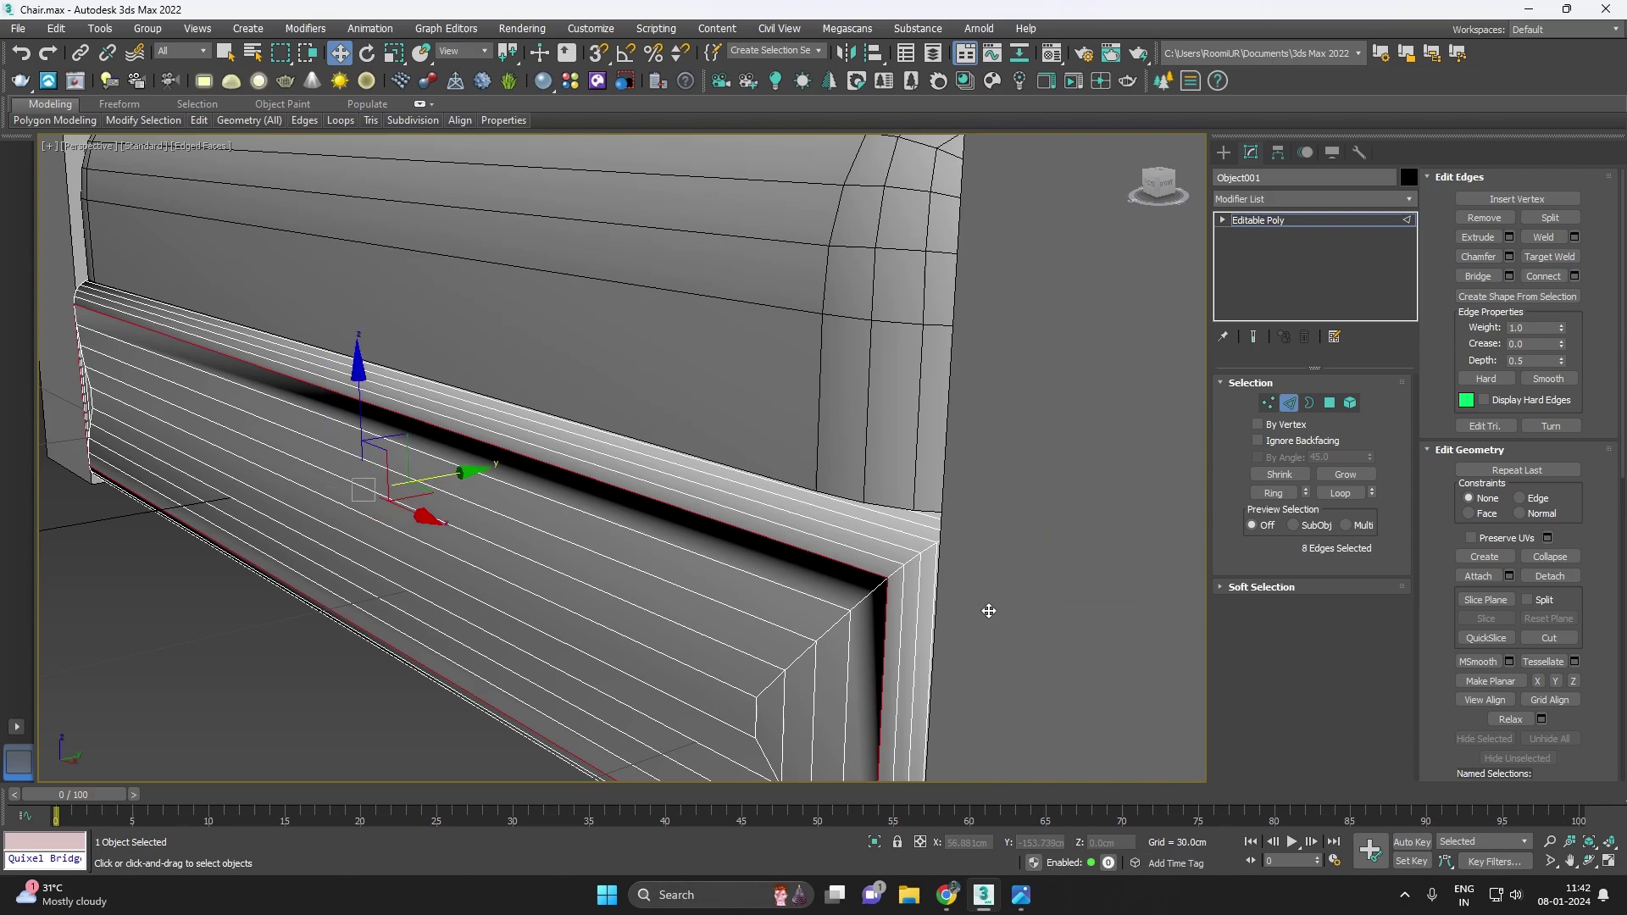
left_click(984, 596)
scroll(983, 595, "down", 5)
middle_click_drag(983, 595, 937, 552, "alt")
scroll(699, 619, "down", 5)
mouse_move(799, 552)
middle_mouse_down("alt")
mouse_move(908, 556)
mouse_move(778, 551)
mouse_move(813, 543)
middle_mouse_up("alt")
- Select the seat cushion Object002 and lower it slightly along Z
left_click(1253, 222)
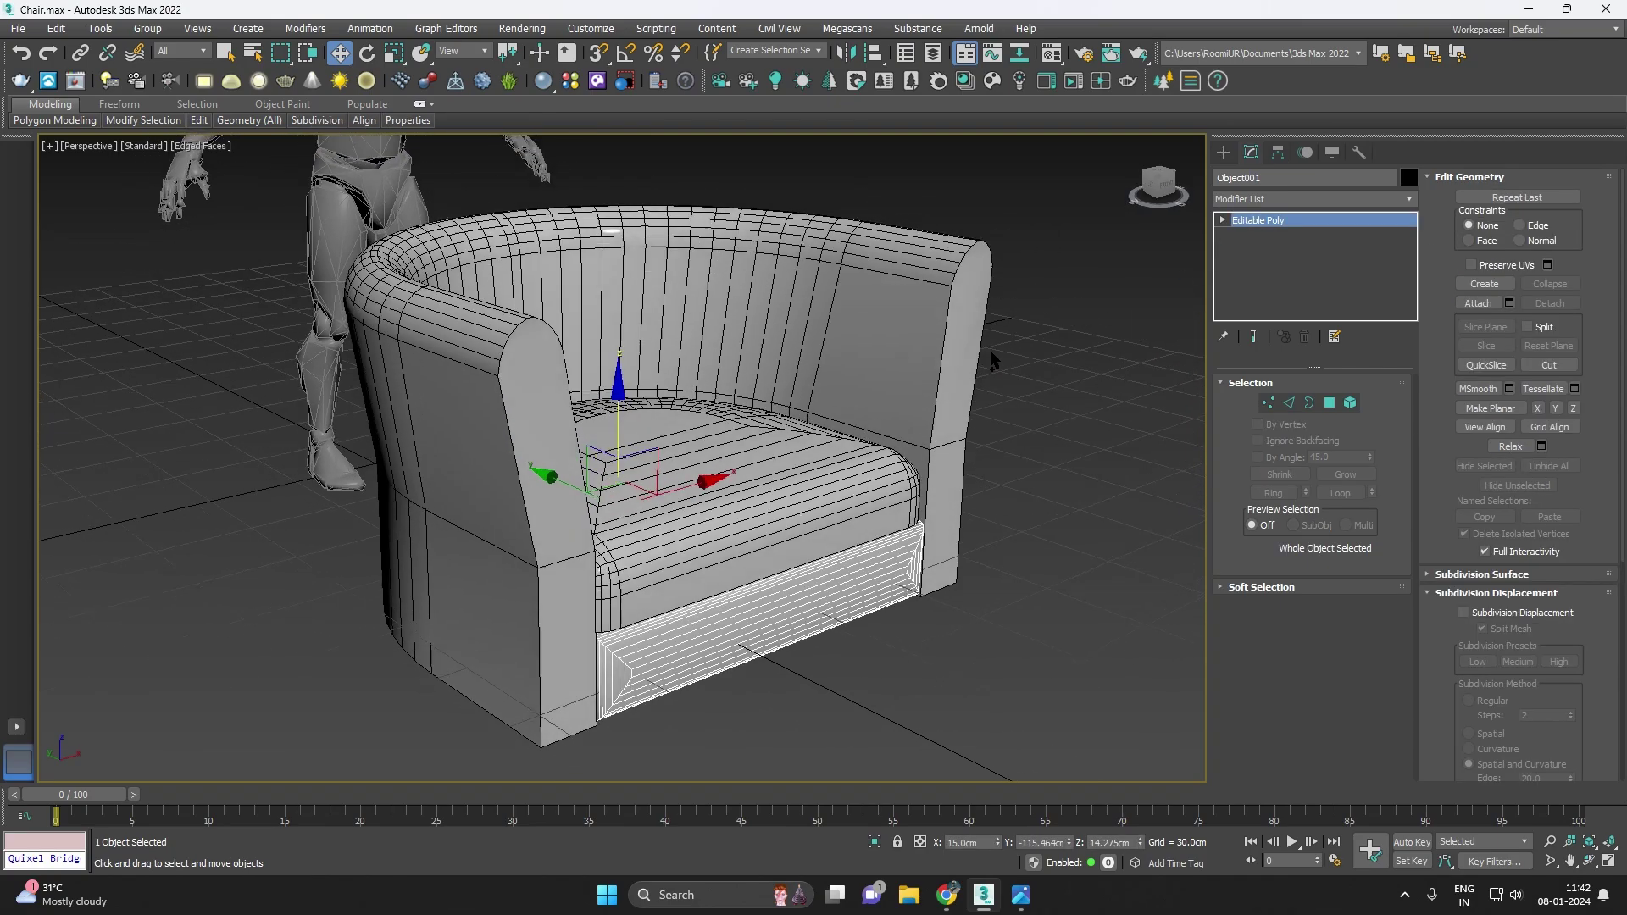
middle_click_drag(990, 349, 848, 381, "alt")
scroll(819, 486, "up", 5)
left_click(819, 485)
mouse_move(819, 486)
middle_mouse_down("alt")
mouse_move(832, 473)
mouse_move(599, 422)
middle_mouse_up("alt")
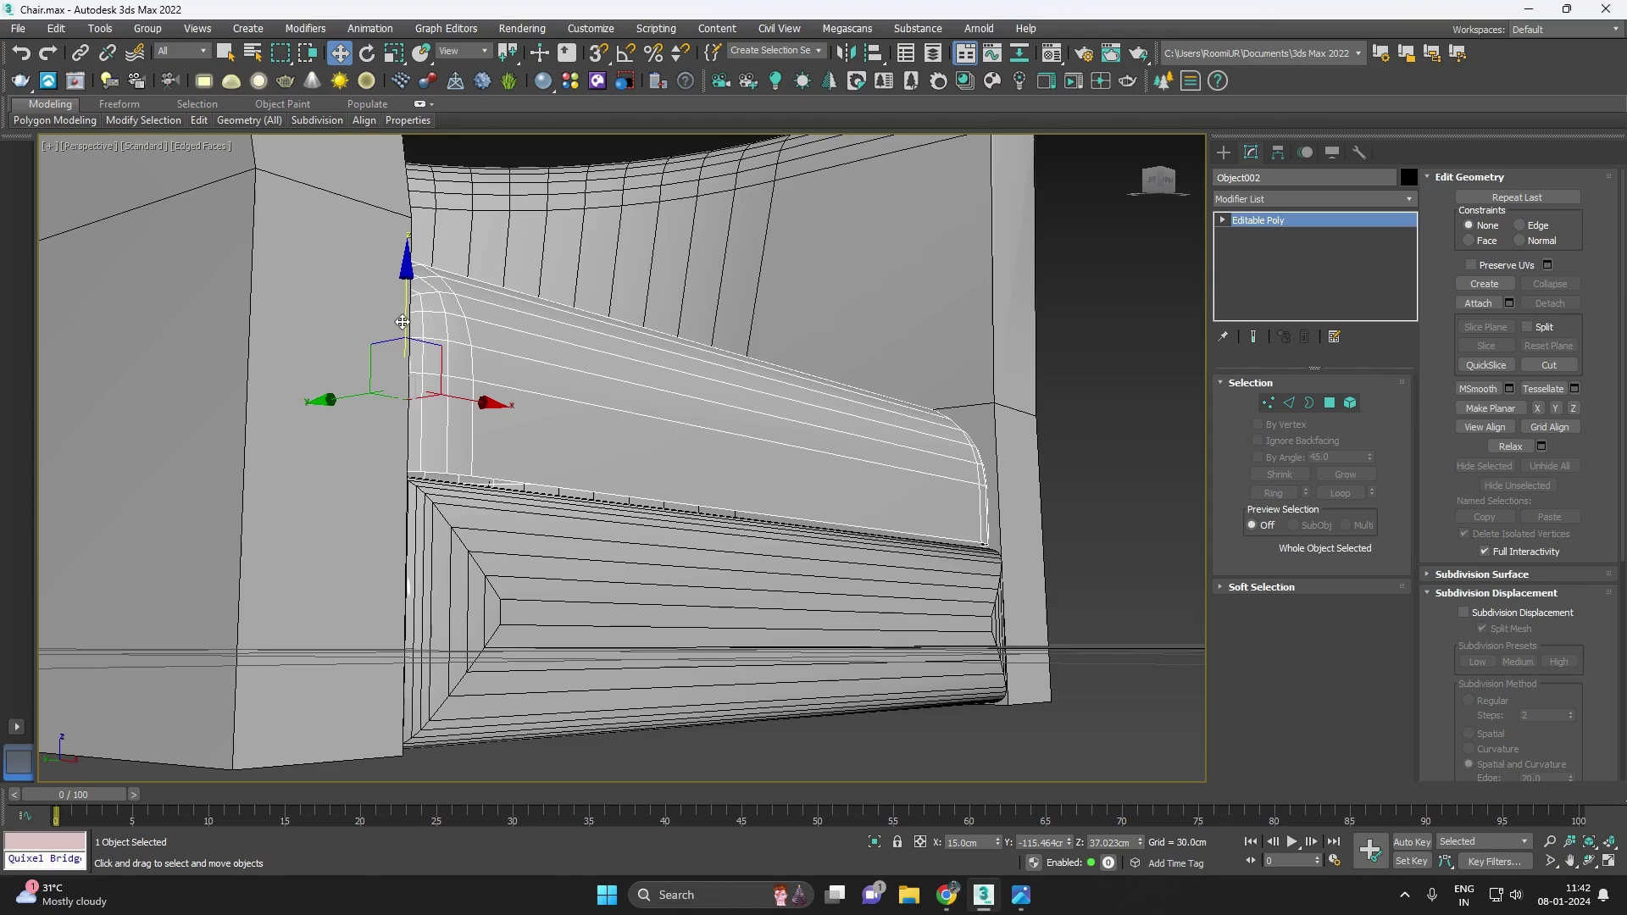
left_click_drag(403, 322, 406, 331)
mouse_move(532, 360)
middle_mouse_down("alt")
mouse_move(580, 449)
mouse_move(512, 396)
middle_mouse_up("alt")
scroll(557, 432, "down", 3)
- Scale the seat cushion down slightly, then deselect everything
key("r")
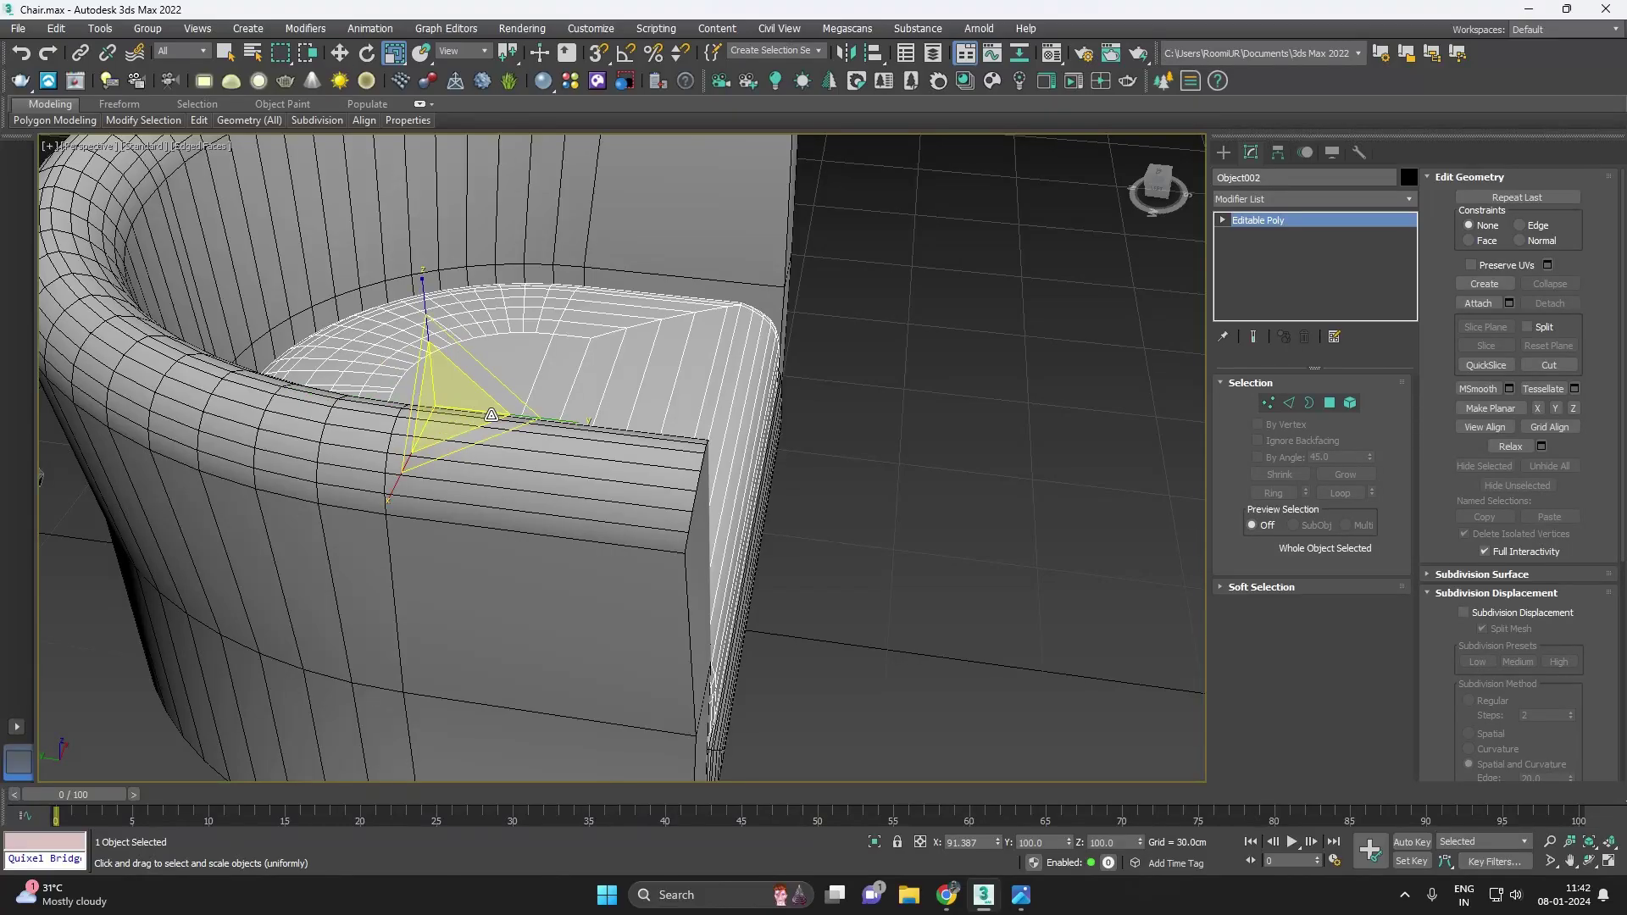
left_click_drag(458, 398, 558, 421)
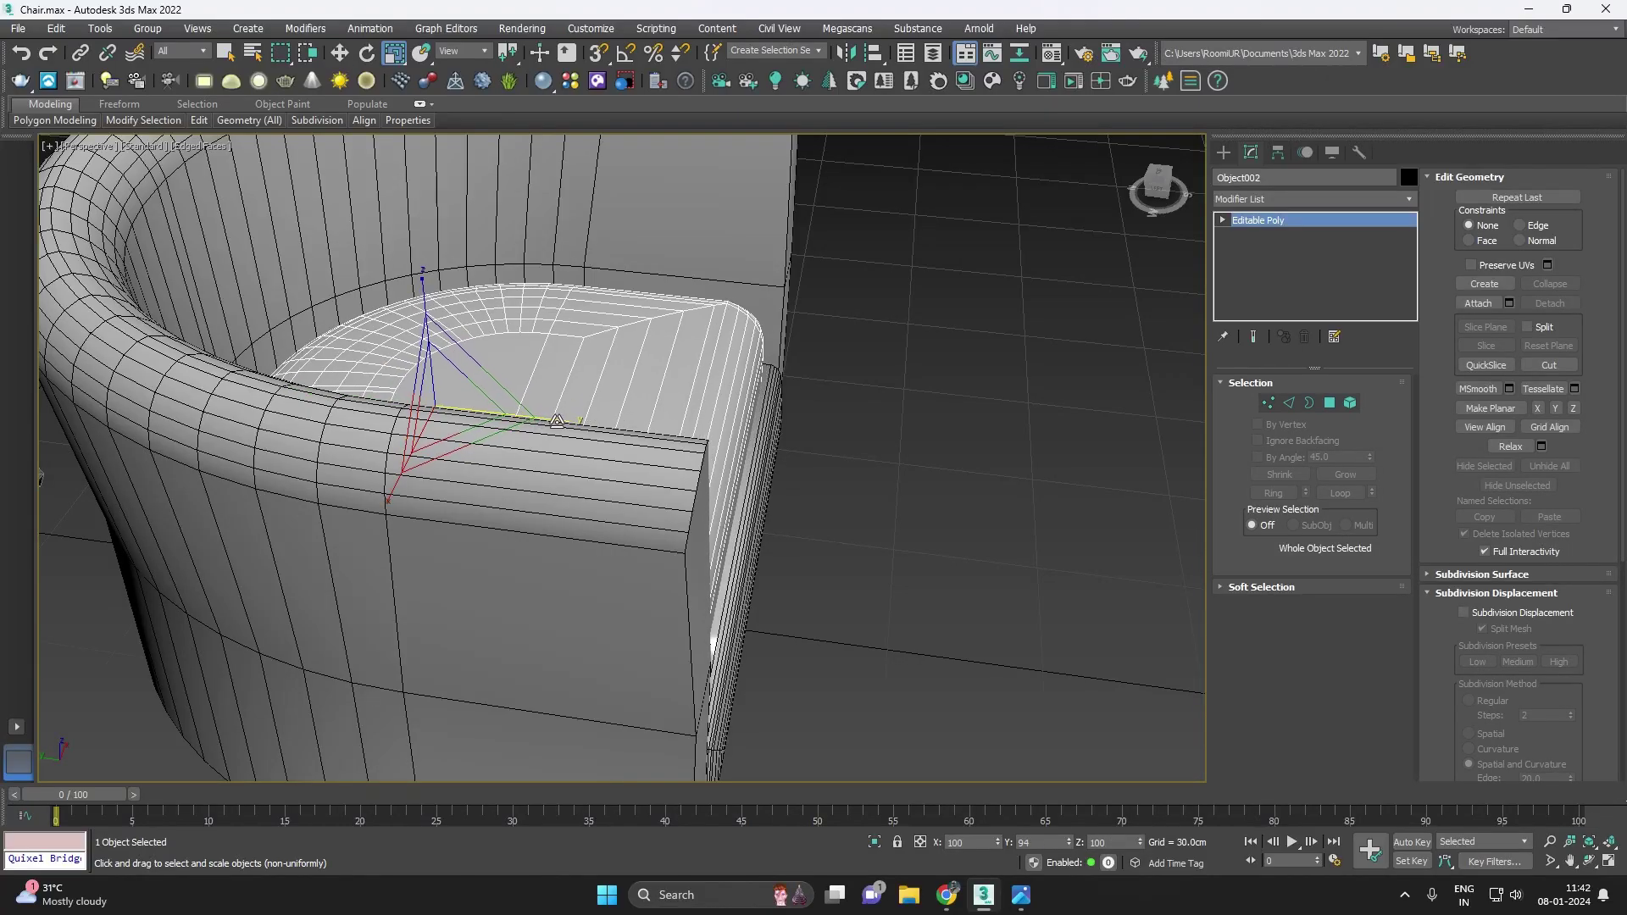
mouse_move(679, 367)
middle_mouse_down("alt")
mouse_move(703, 416)
mouse_move(828, 414)
middle_mouse_up("alt")
key("w")
scroll(672, 418, "down", 5)
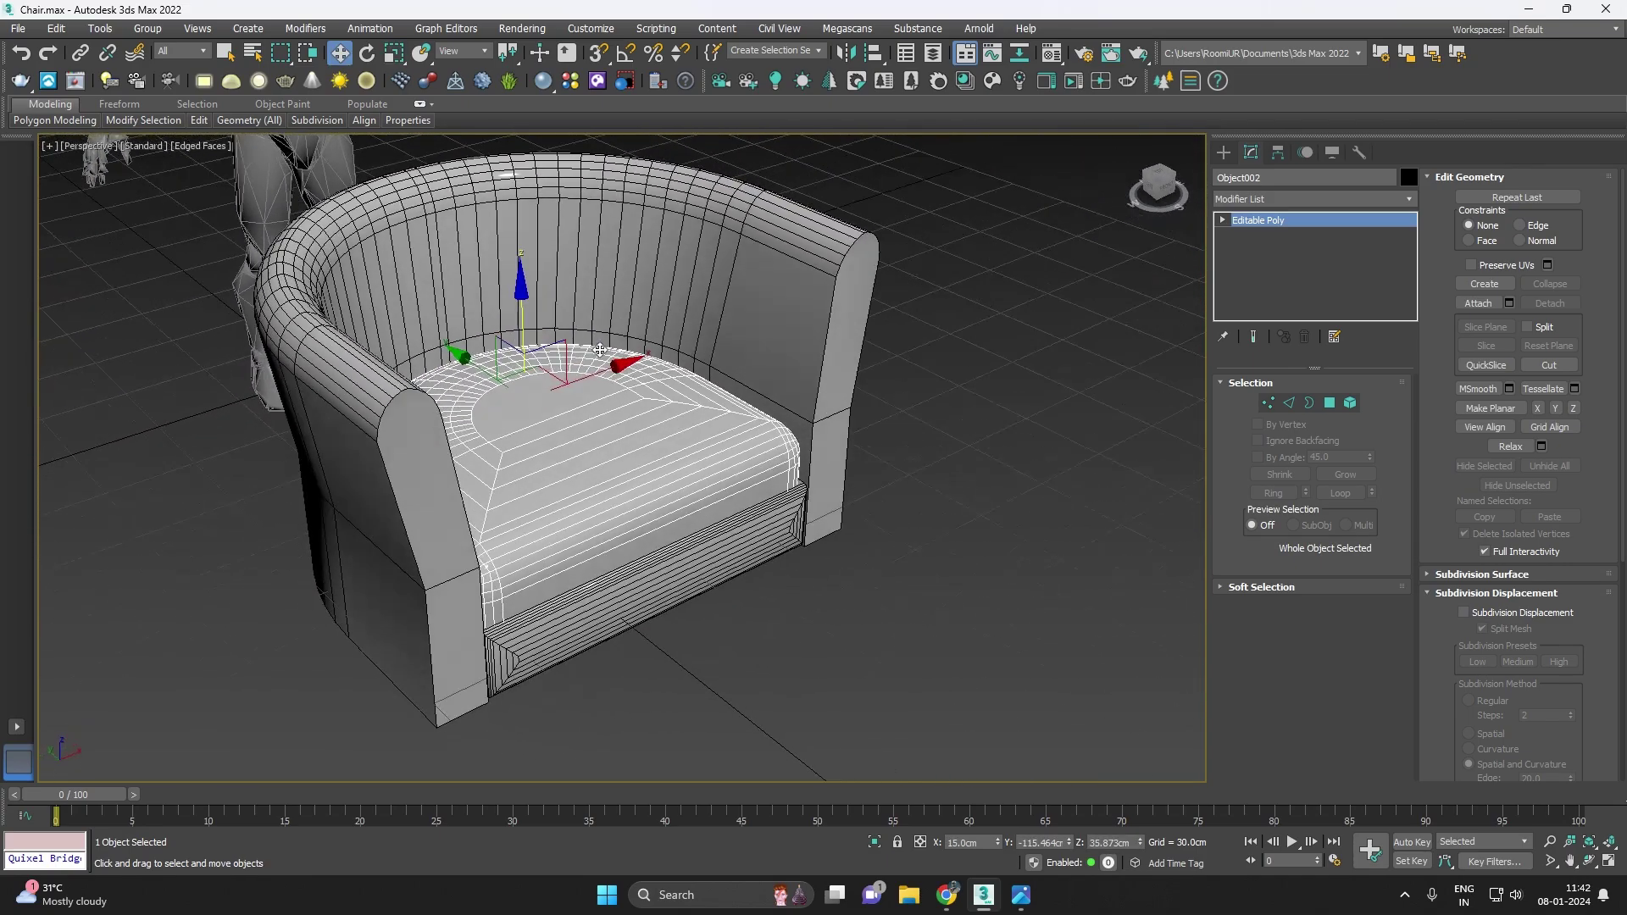
left_click(909, 515)
scroll(909, 515, "down", 5)
middle_click_drag(842, 495, 856, 526, "alt")
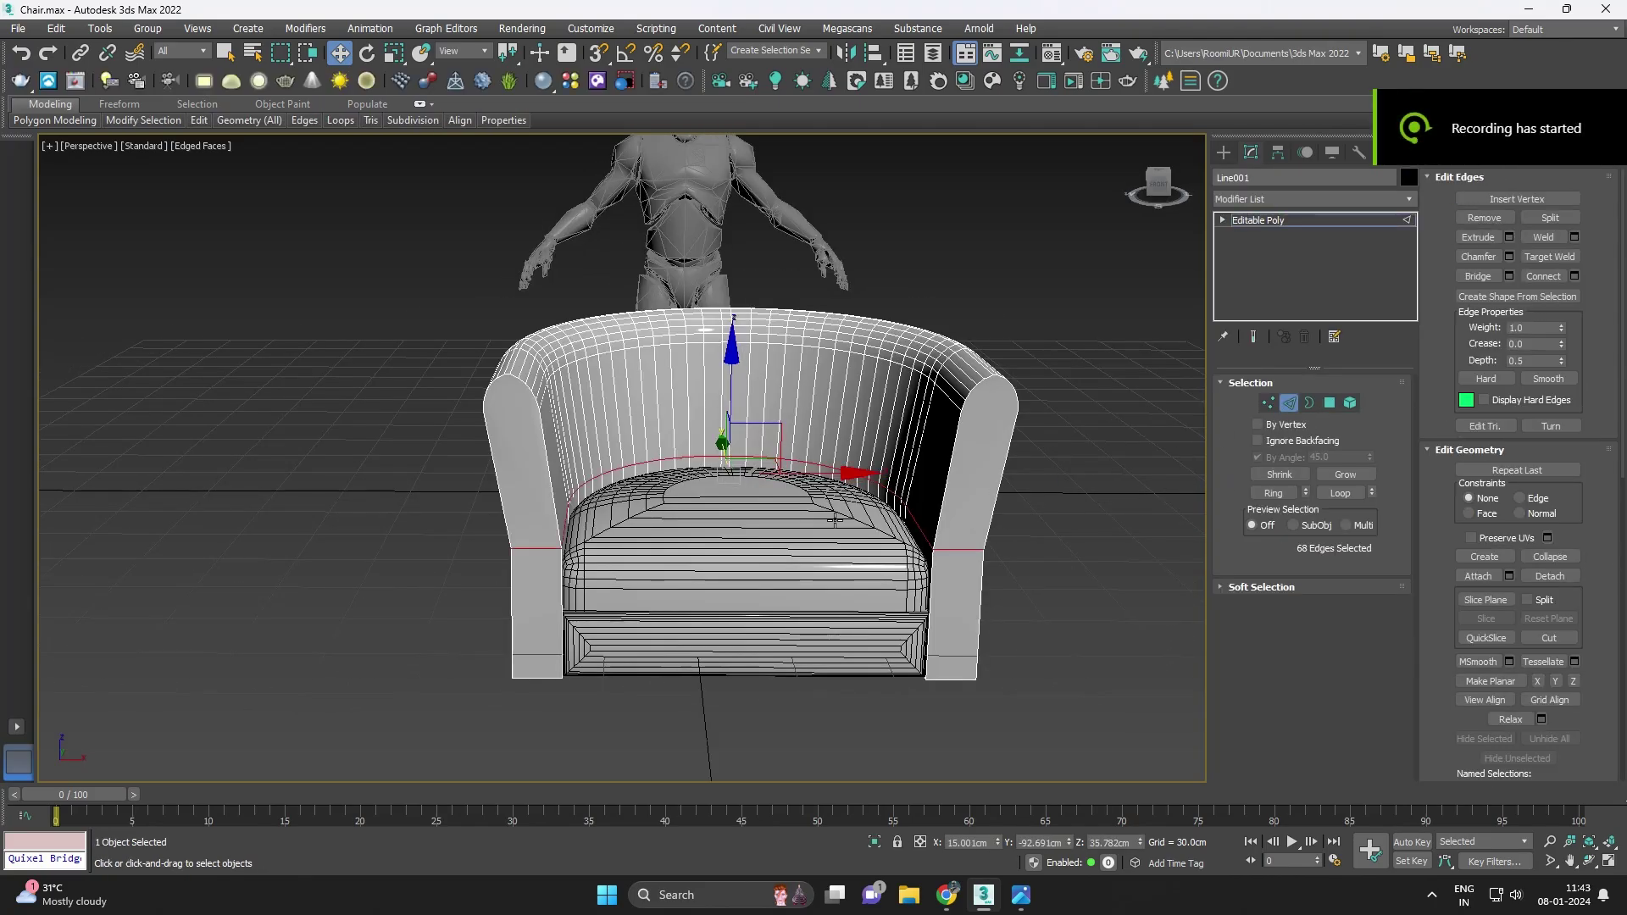
- Raise the tub shell's edge loop to Z 46.301 cm and chamfer it into a pair of loops
left_click_drag(731, 379, 754, 365)
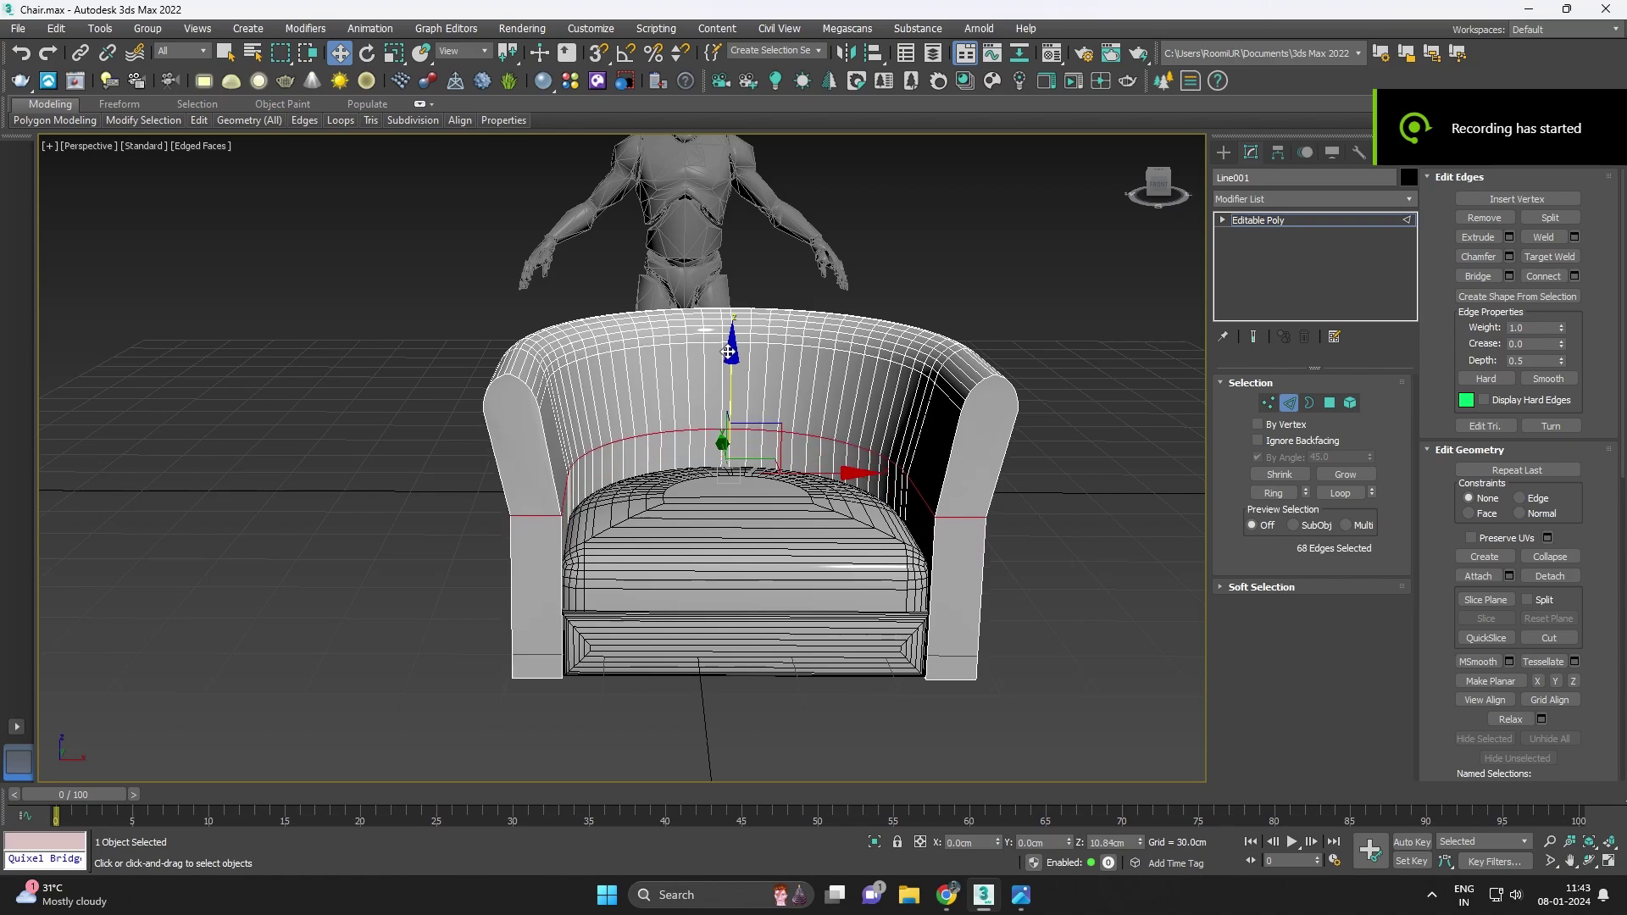
middle_click_drag(753, 365, 815, 367, "alt")
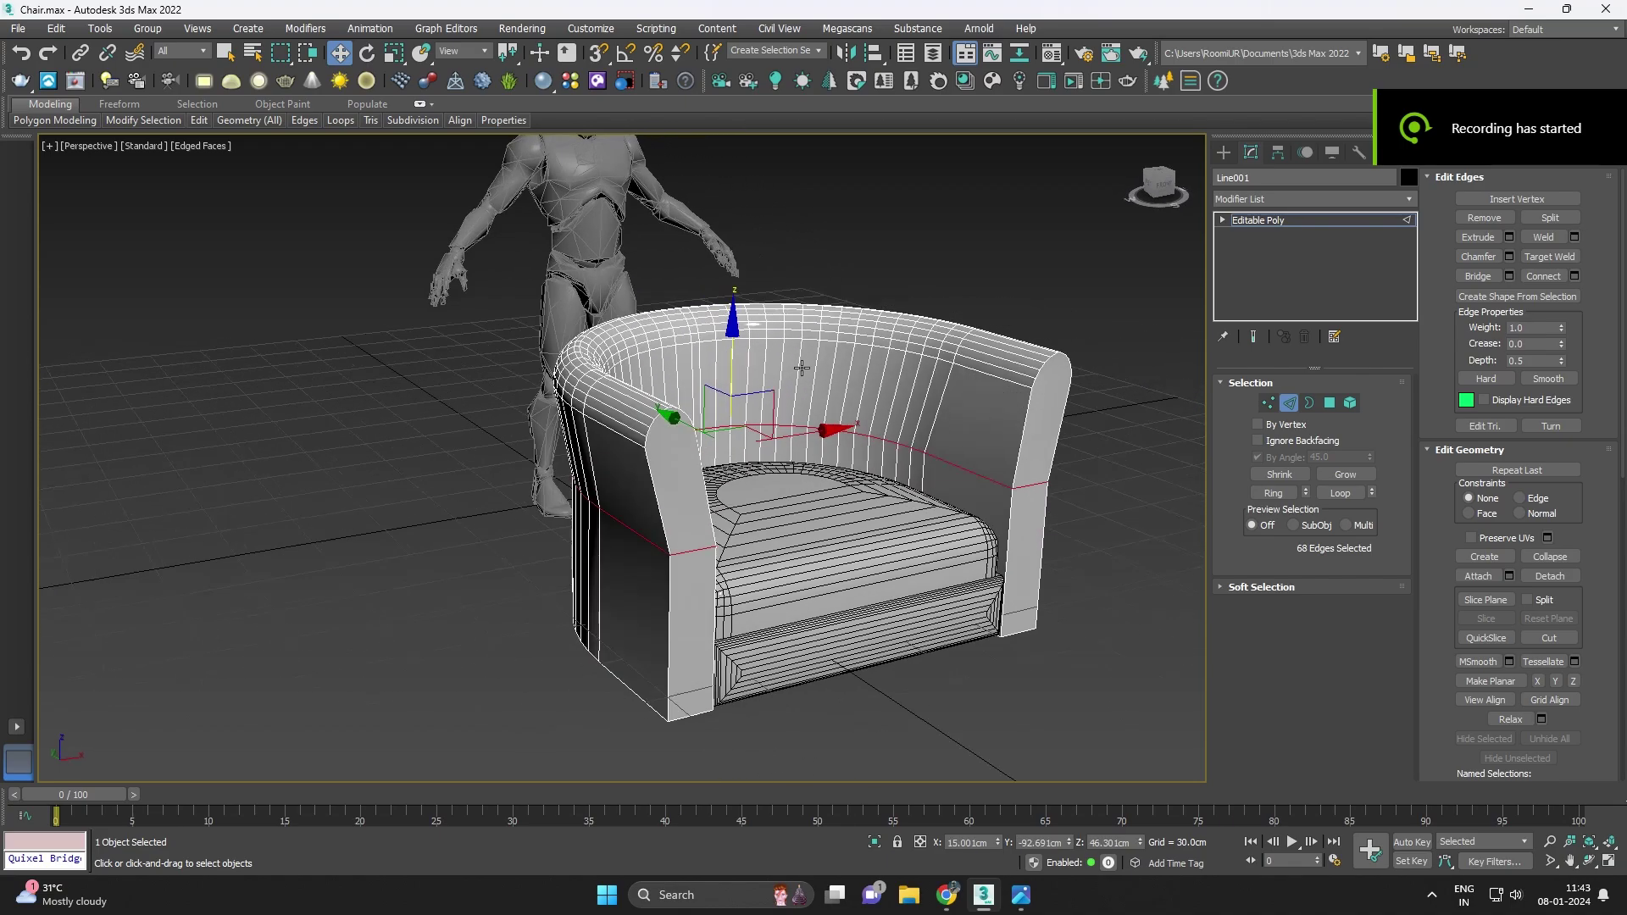
left_click(1510, 256)
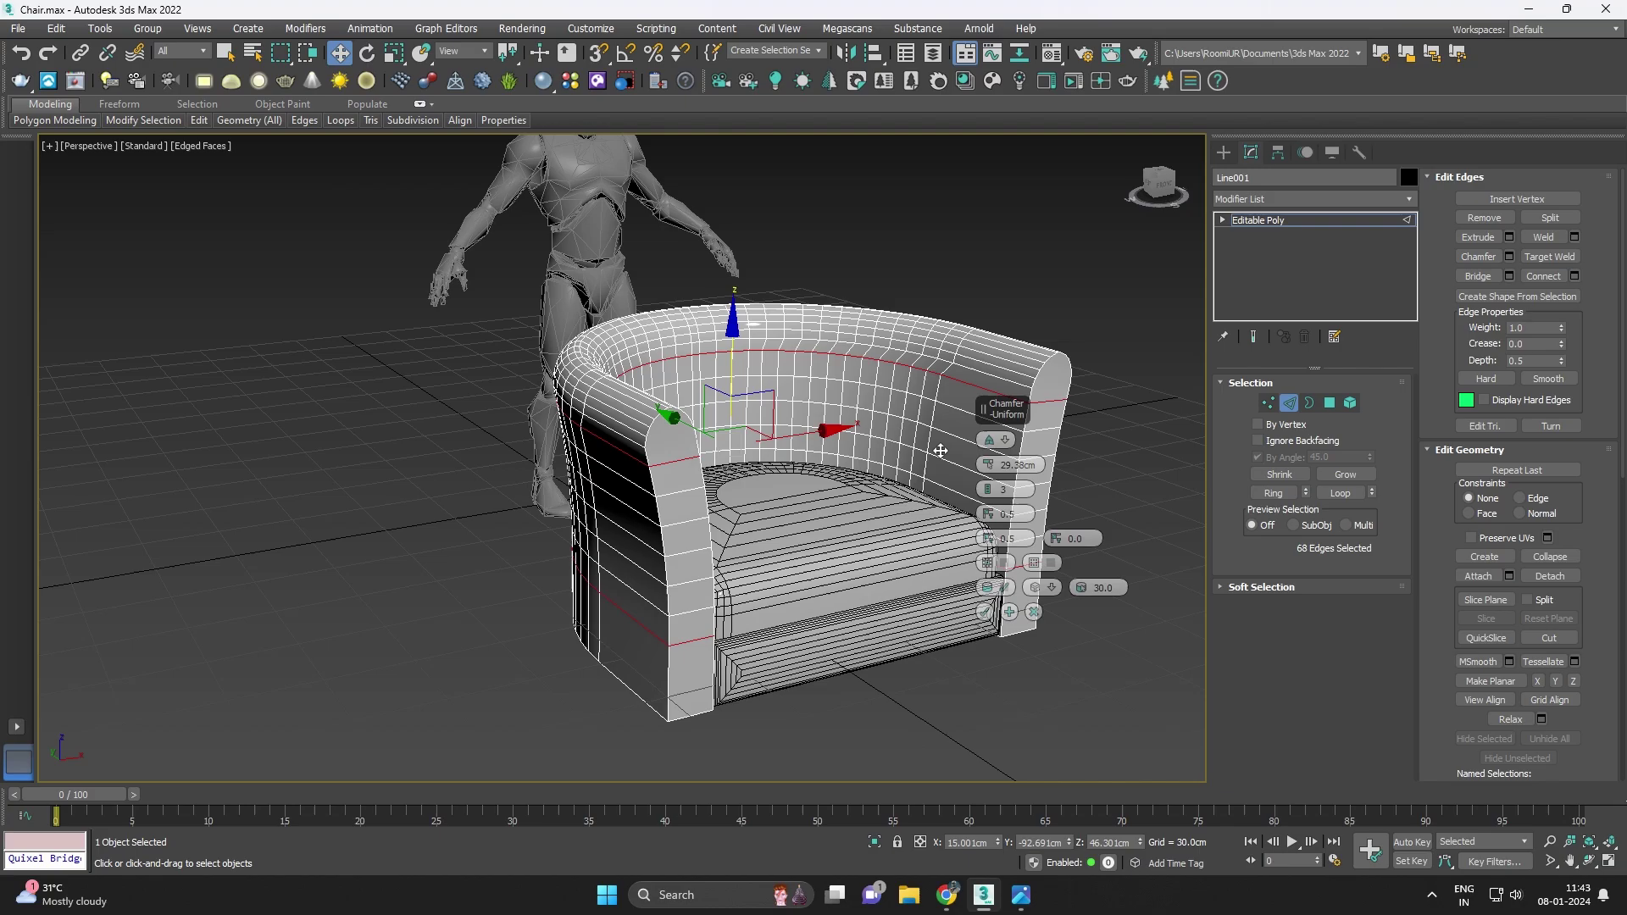
left_click(984, 612)
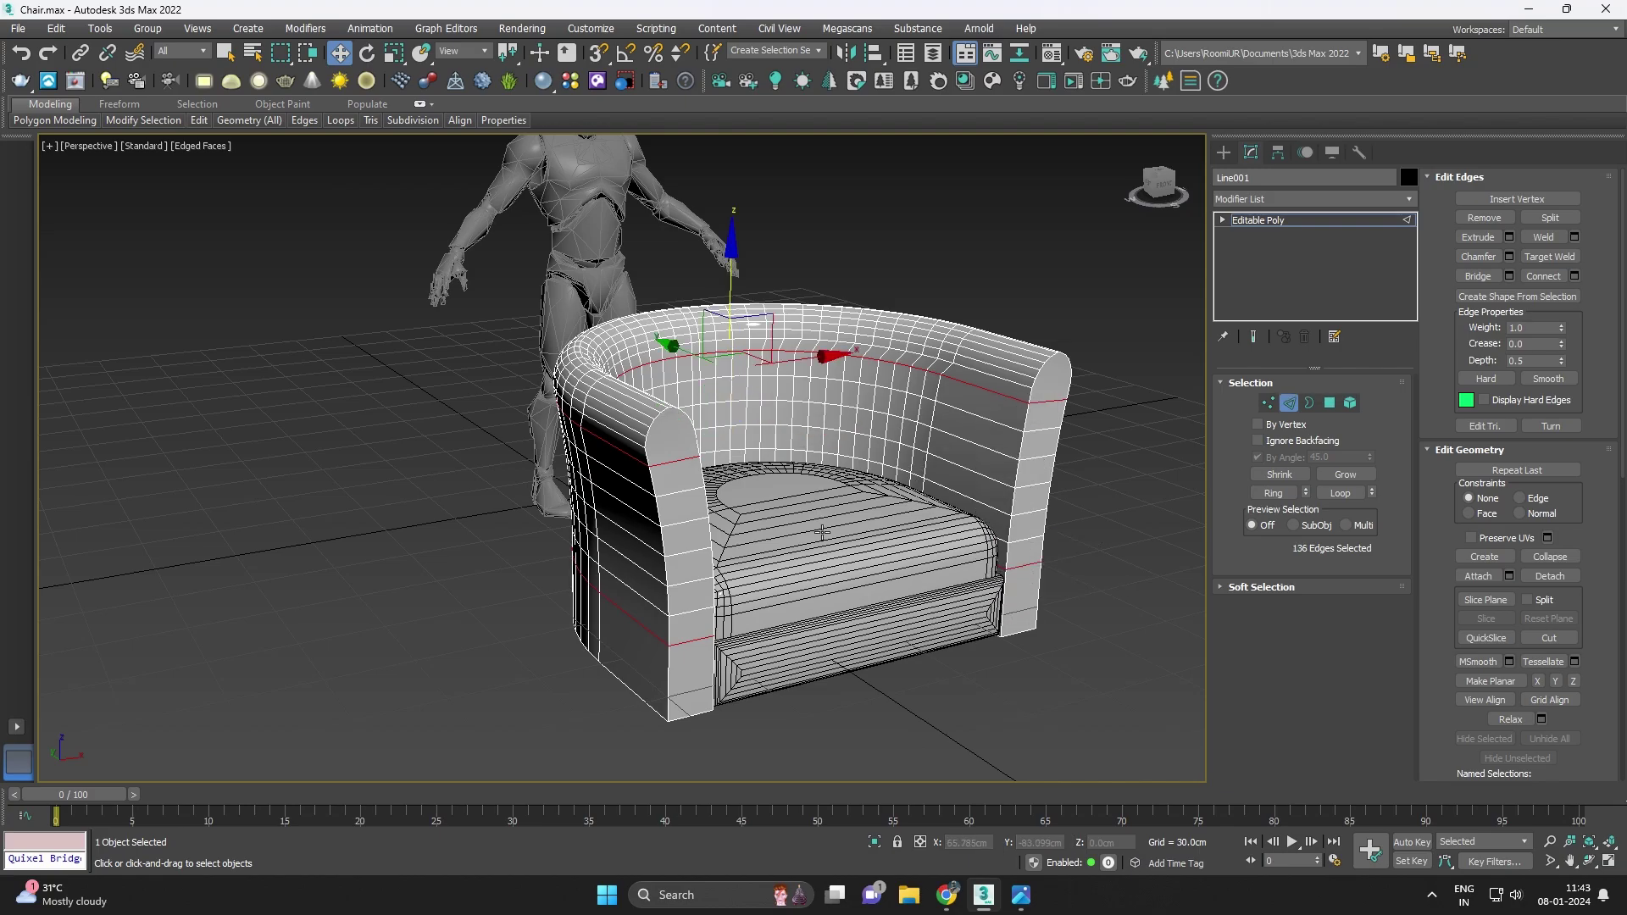
double_click(679, 462)
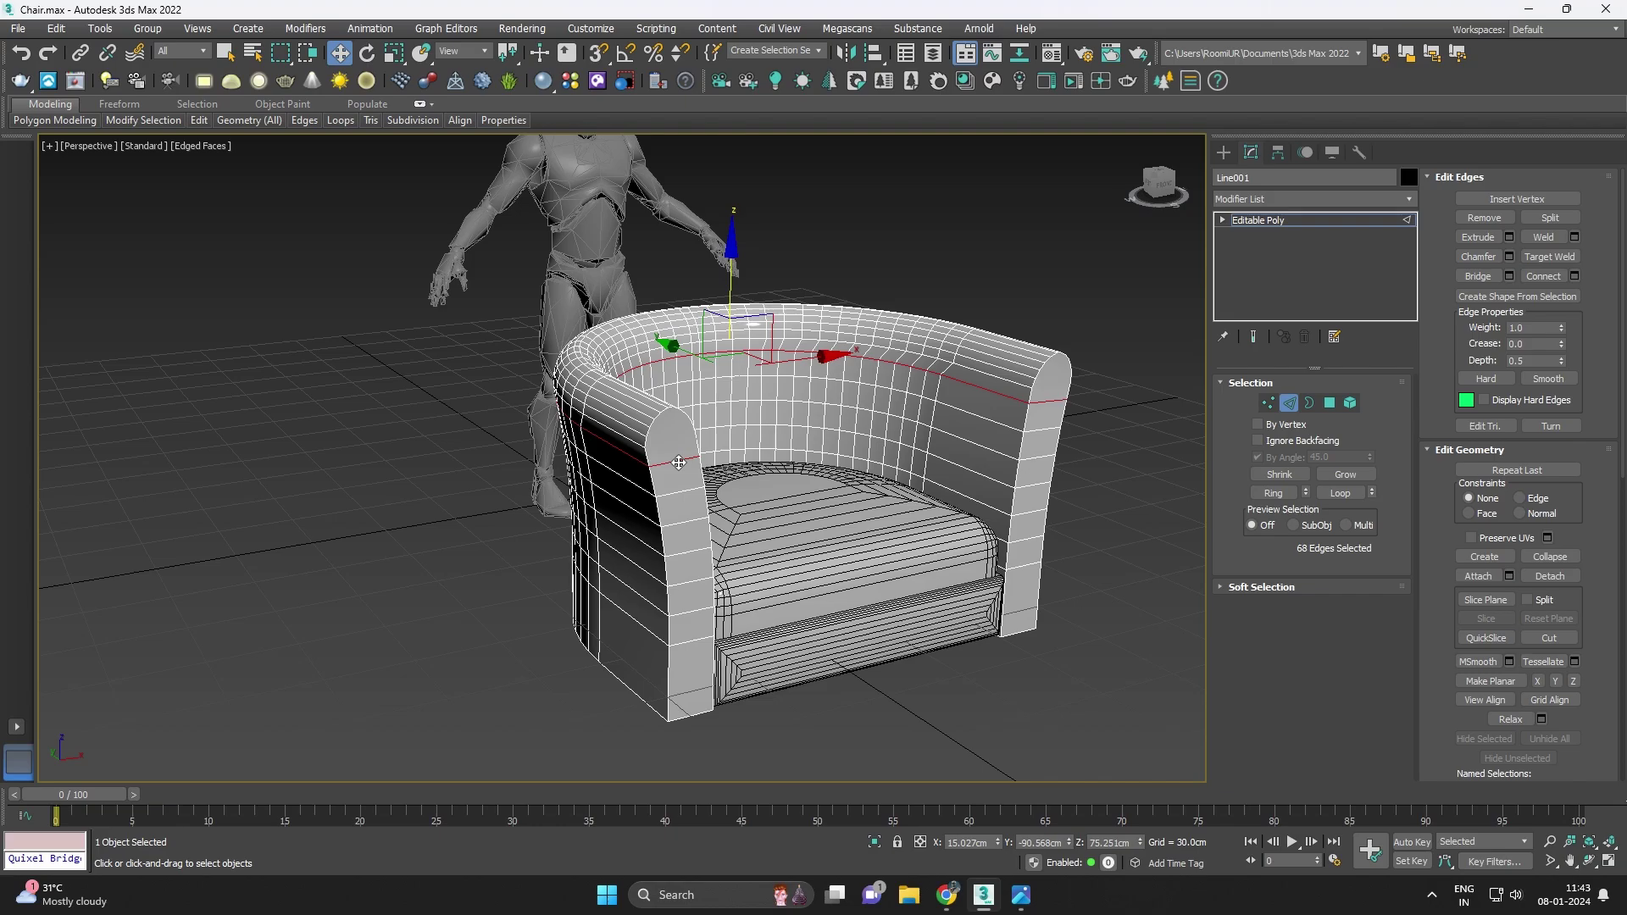
left_click(679, 462)
- At vertex level, select the top rows of shell vertices and raise them slightly
scroll(712, 509, "down", 3)
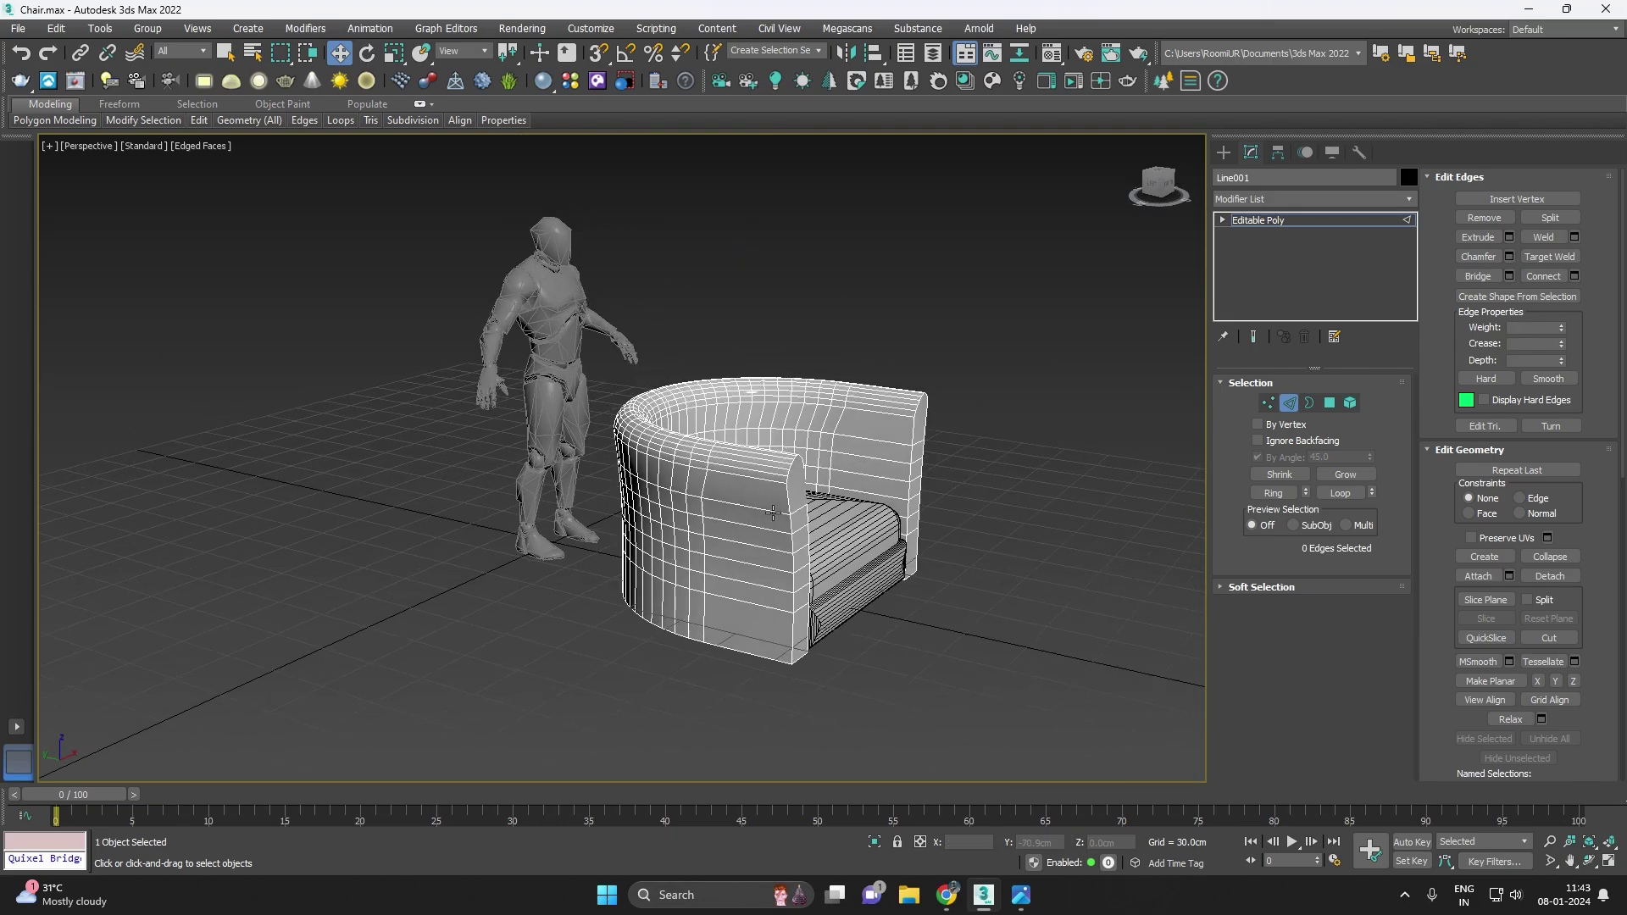
middle_click_drag(712, 508, 802, 503, "alt")
scroll(770, 477, "up", 2)
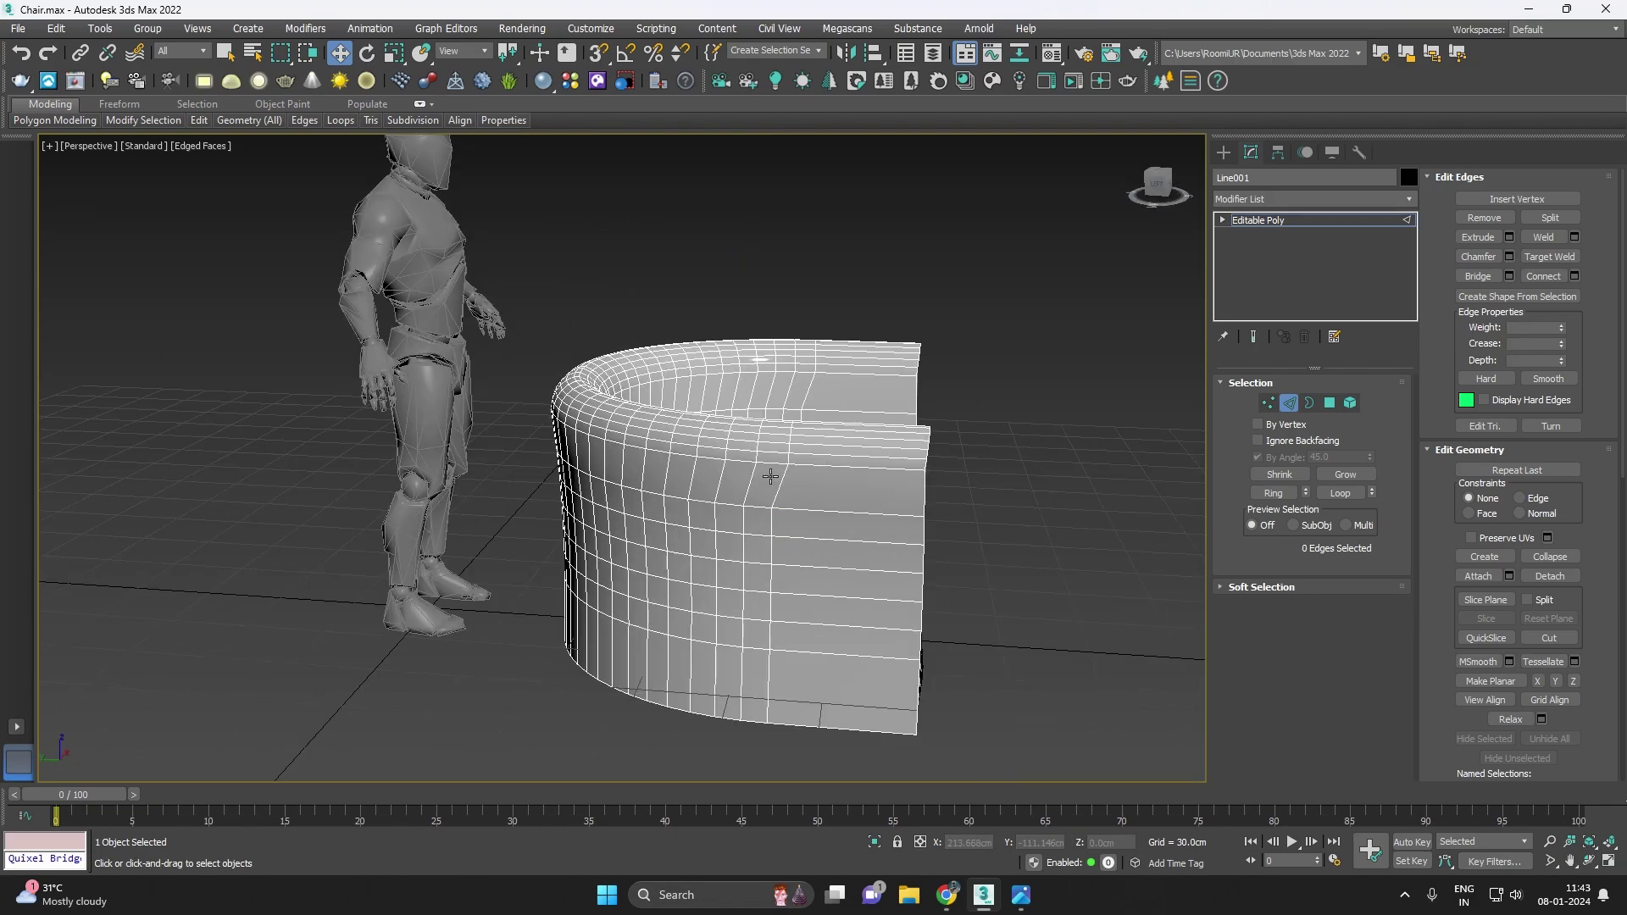
key("f")
key("l")
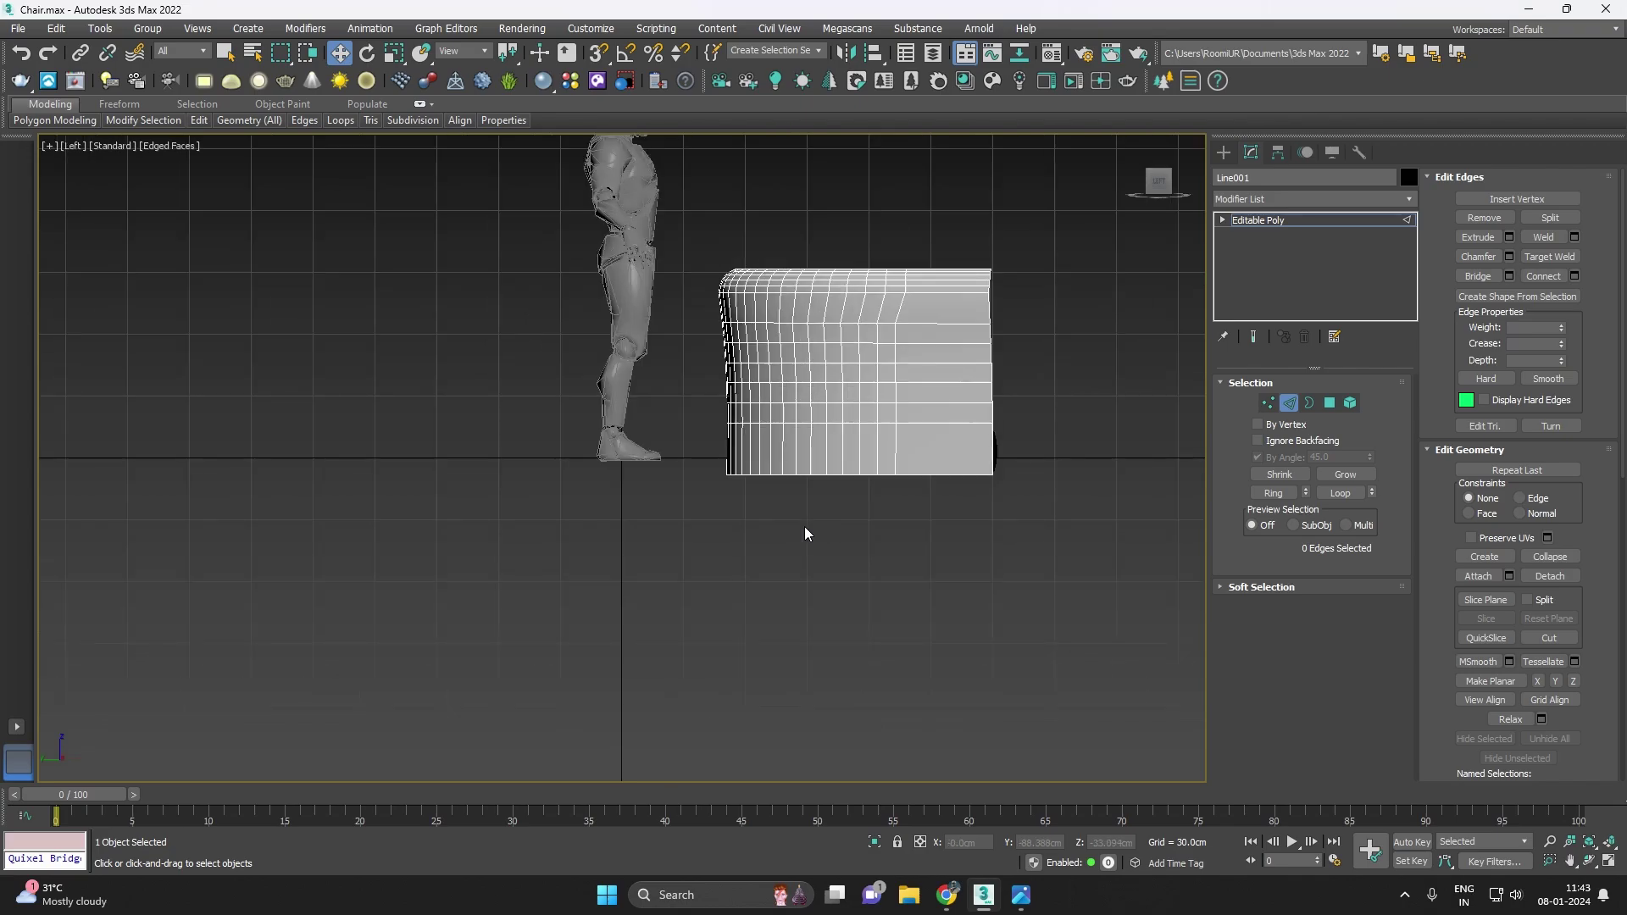
scroll(805, 527, "down", 3)
scroll(835, 432, "up", 5)
left_click(1268, 403)
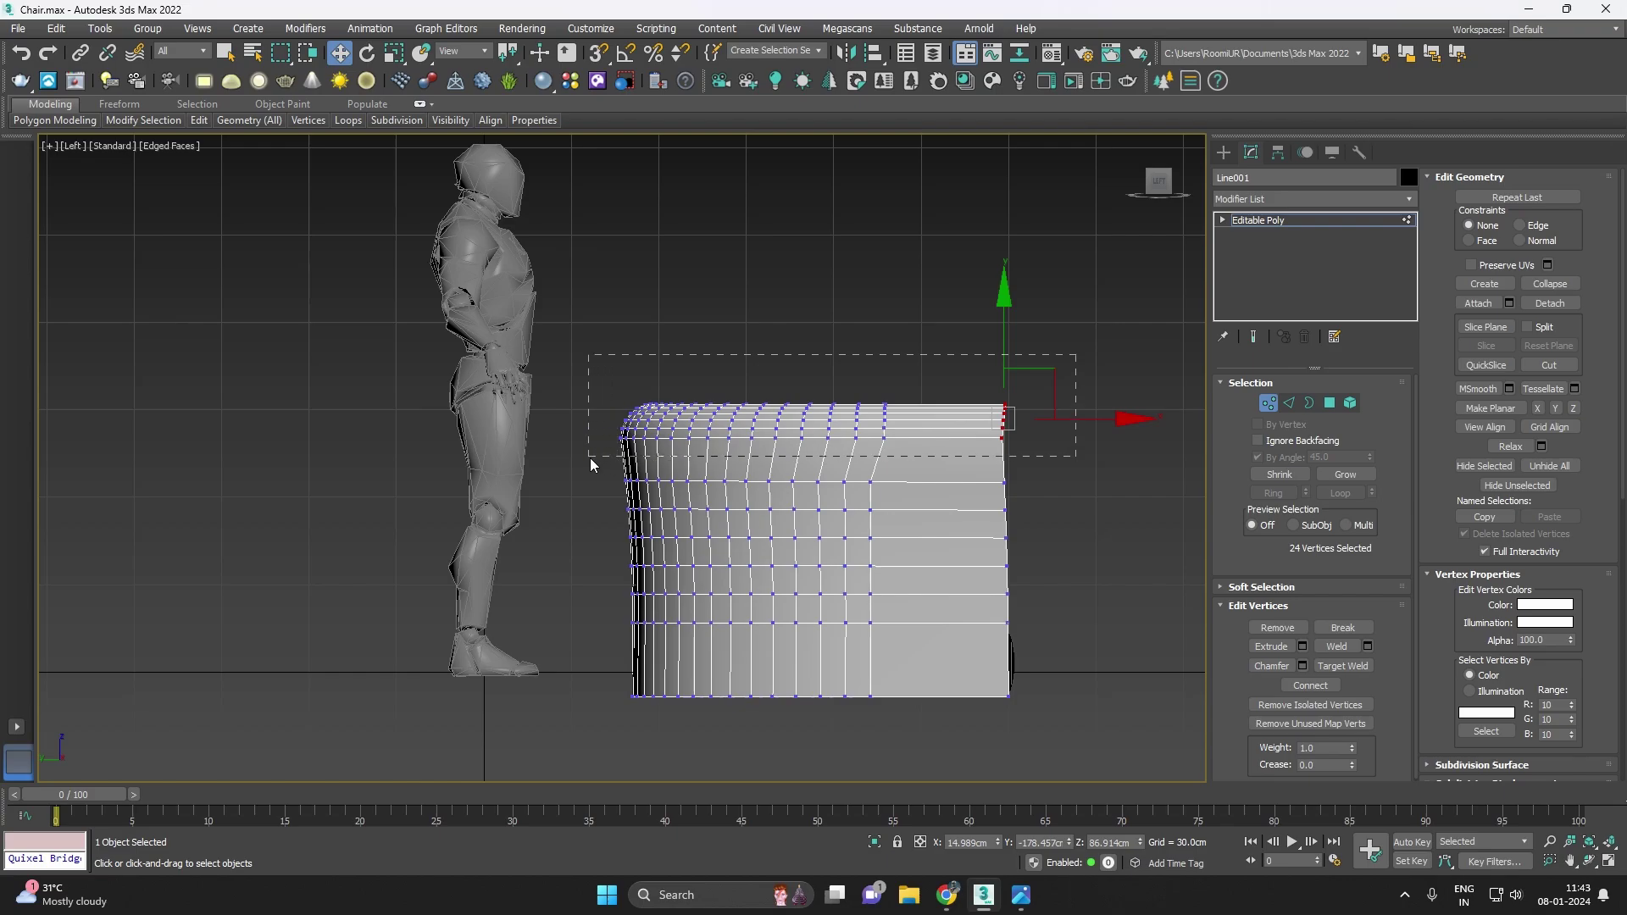
left_click_drag(620, 467, 593, 462)
mouse_move(749, 347)
left_mouse_down()
mouse_move(744, 335)
mouse_move(853, 331)
left_mouse_up()
- In Perspective view, tilt the selected top rim vertex rows by about 3.93°
key("e")
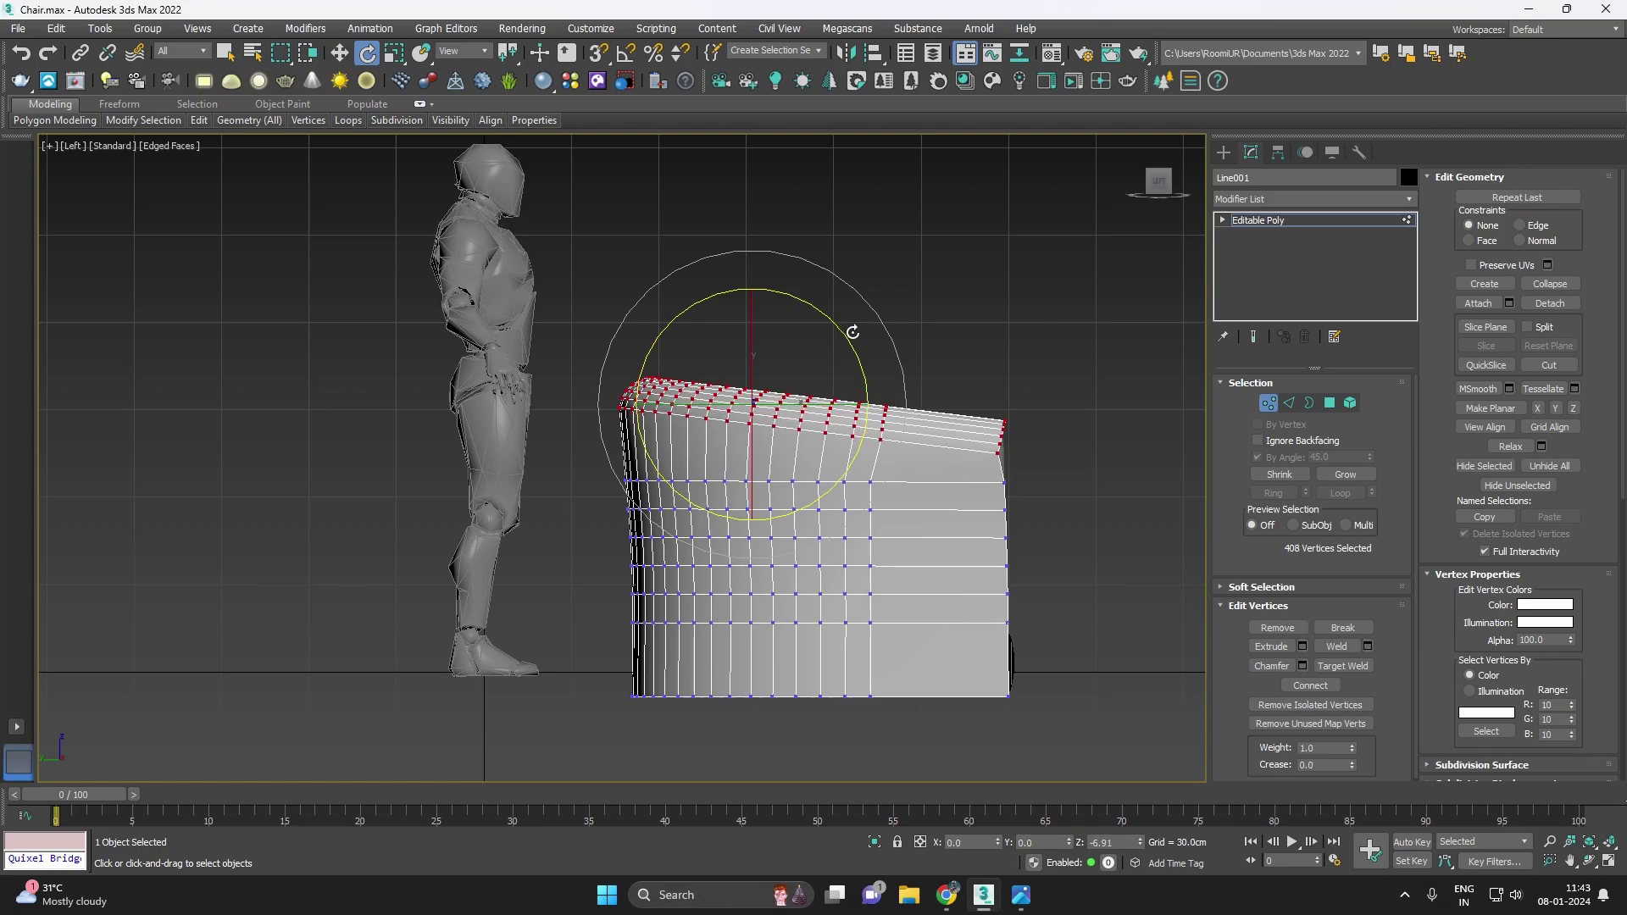
key("p")
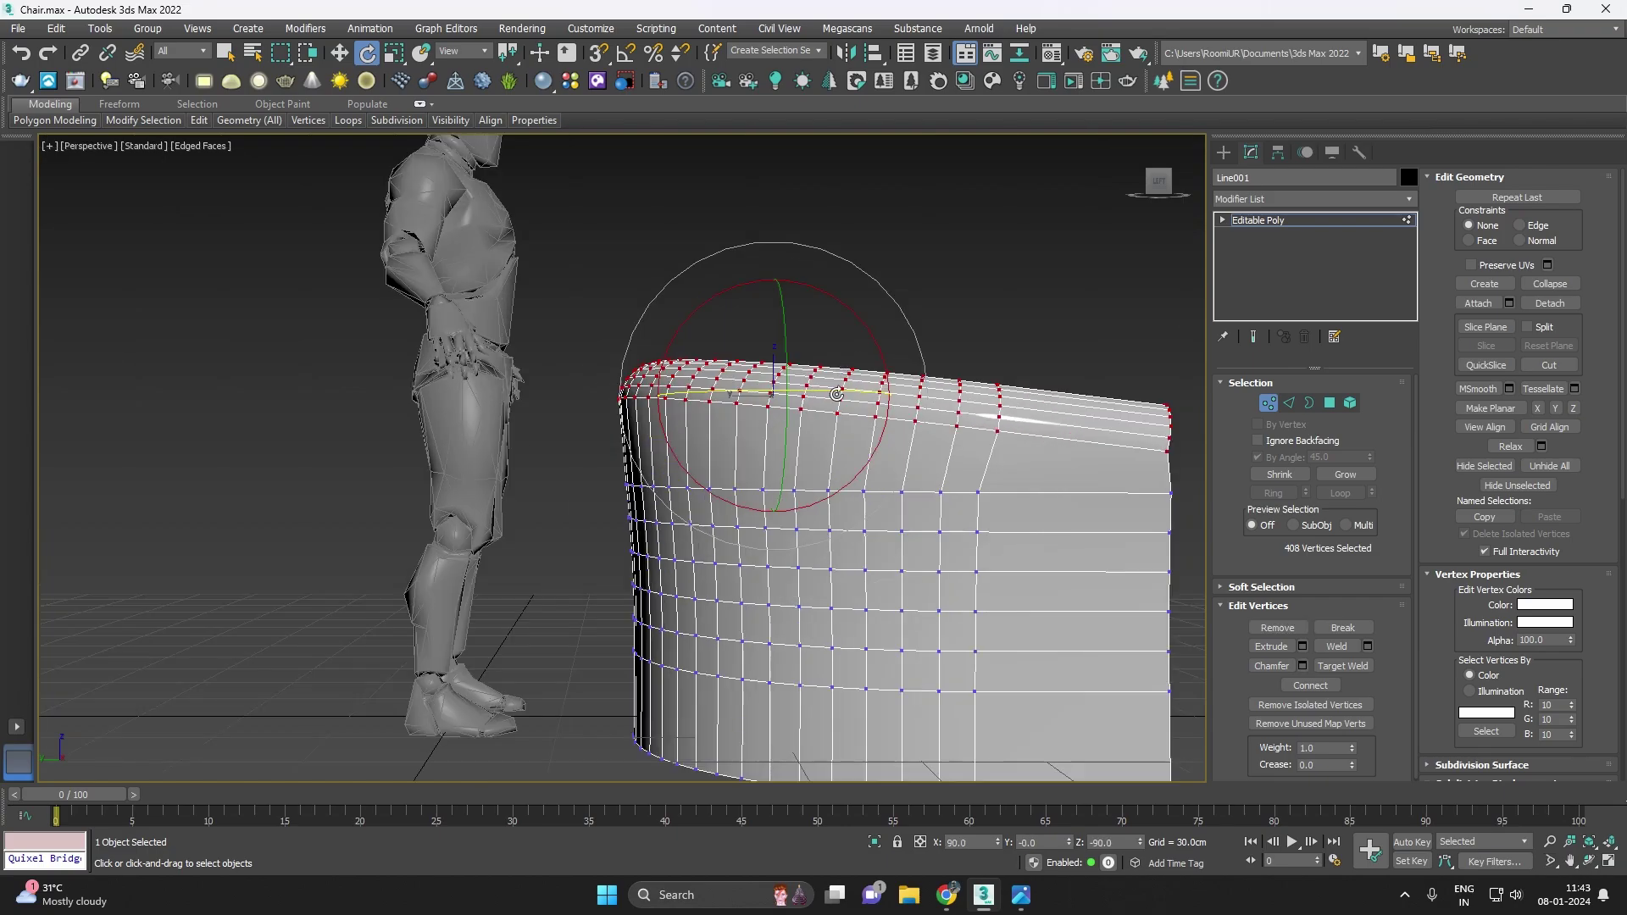
mouse_move(906, 417)
middle_mouse_down("alt")
mouse_move(764, 501)
mouse_move(737, 329)
middle_mouse_up("alt")
scroll(736, 329, "up", 4)
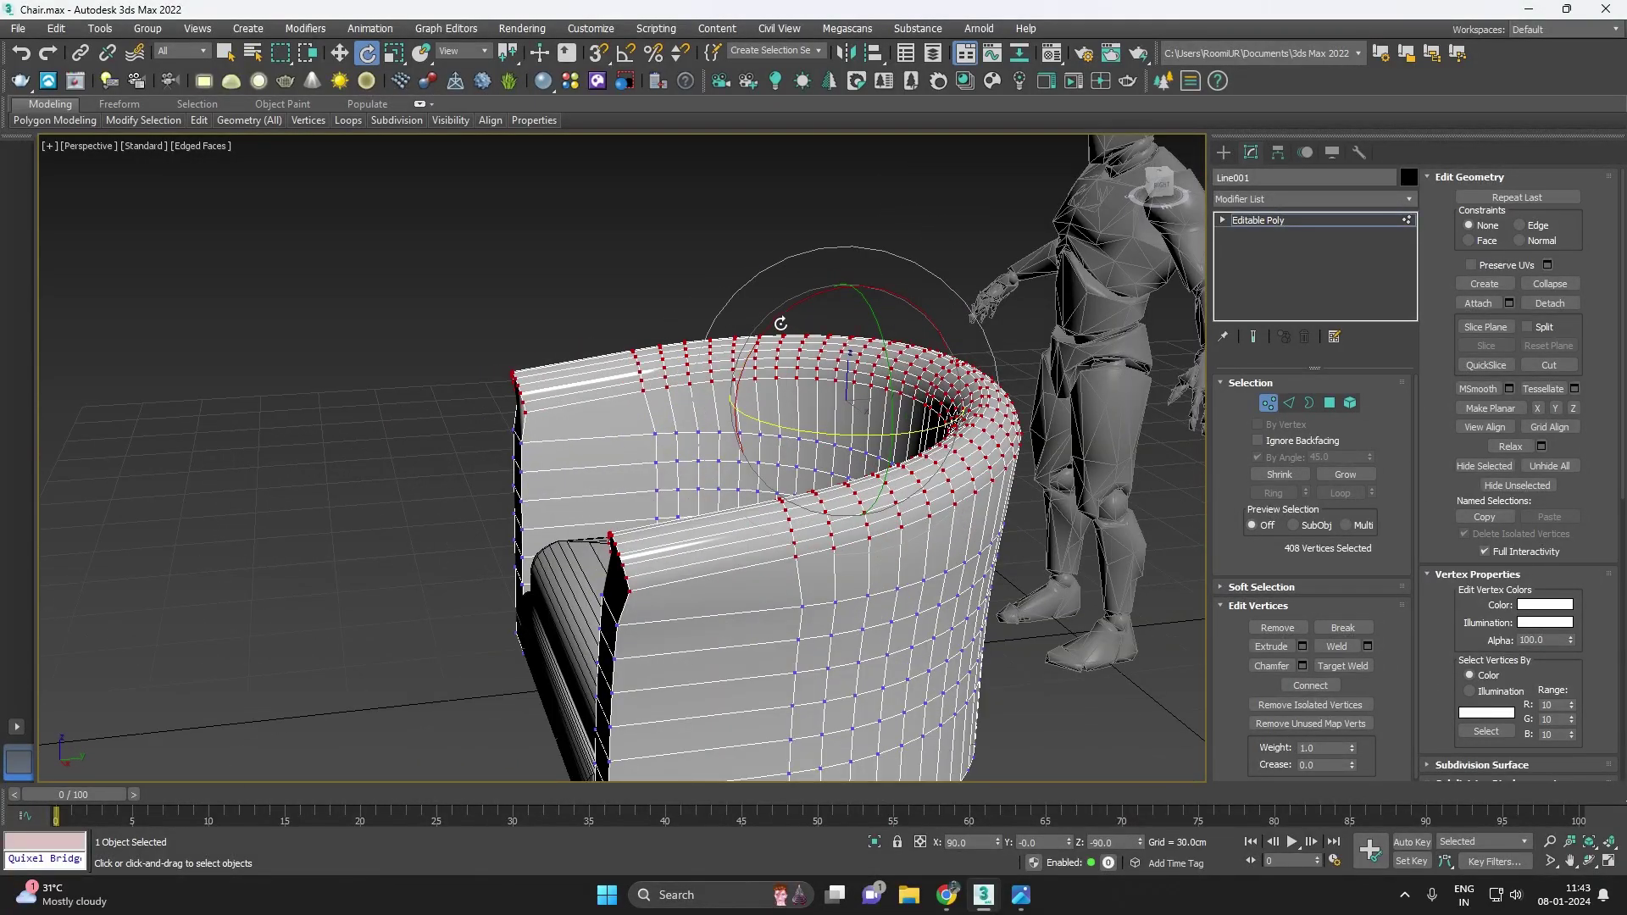
left_click_drag(781, 323, 769, 323)
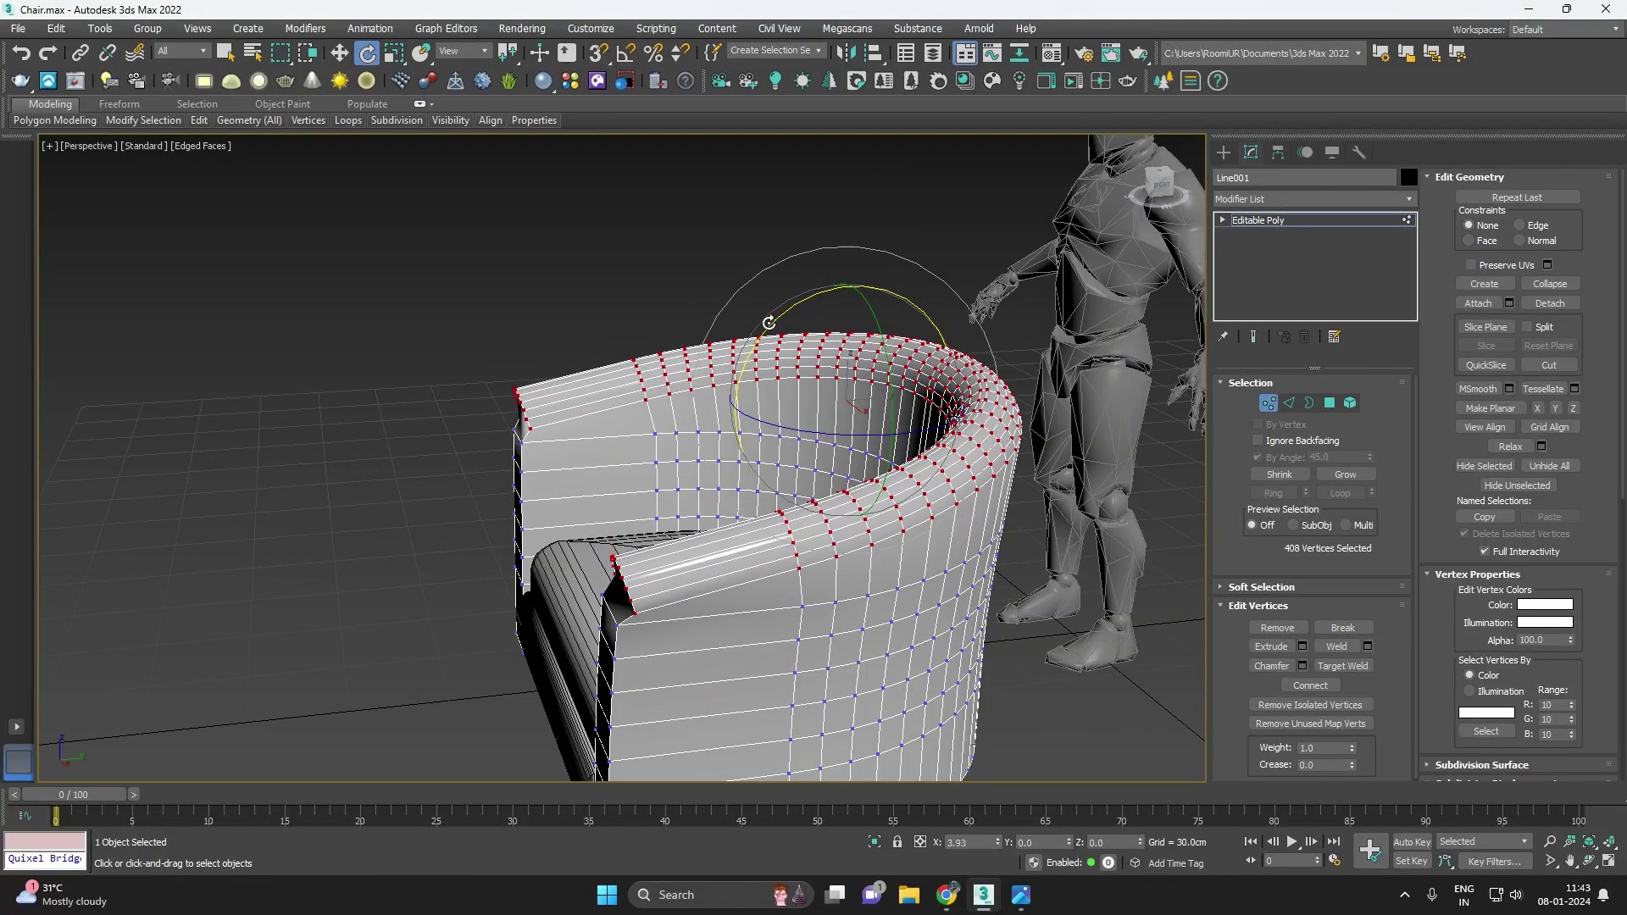
scroll(736, 346, "down", 3)
mouse_move(737, 345)
middle_mouse_down("alt")
mouse_move(886, 458)
mouse_move(829, 482)
middle_mouse_up("alt")
scroll(886, 458, "up", 3)
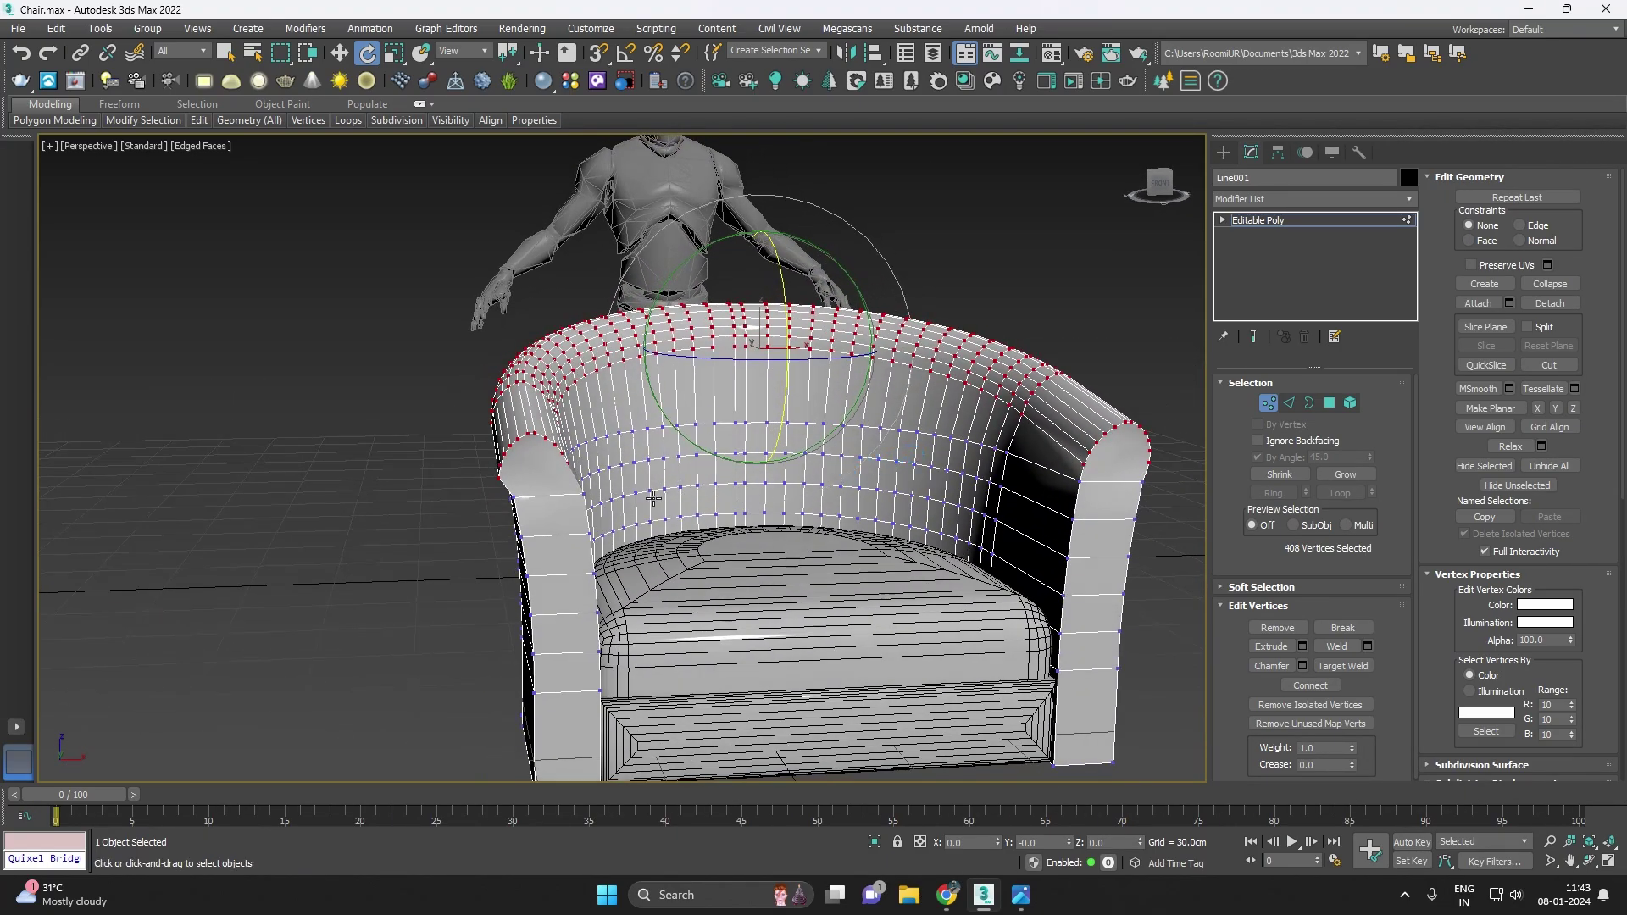
scroll(678, 487, "down", 3)
scroll(682, 468, "up", 2)
- Uniformly scale the top rim vertices inward to about 97% on X
key("r")
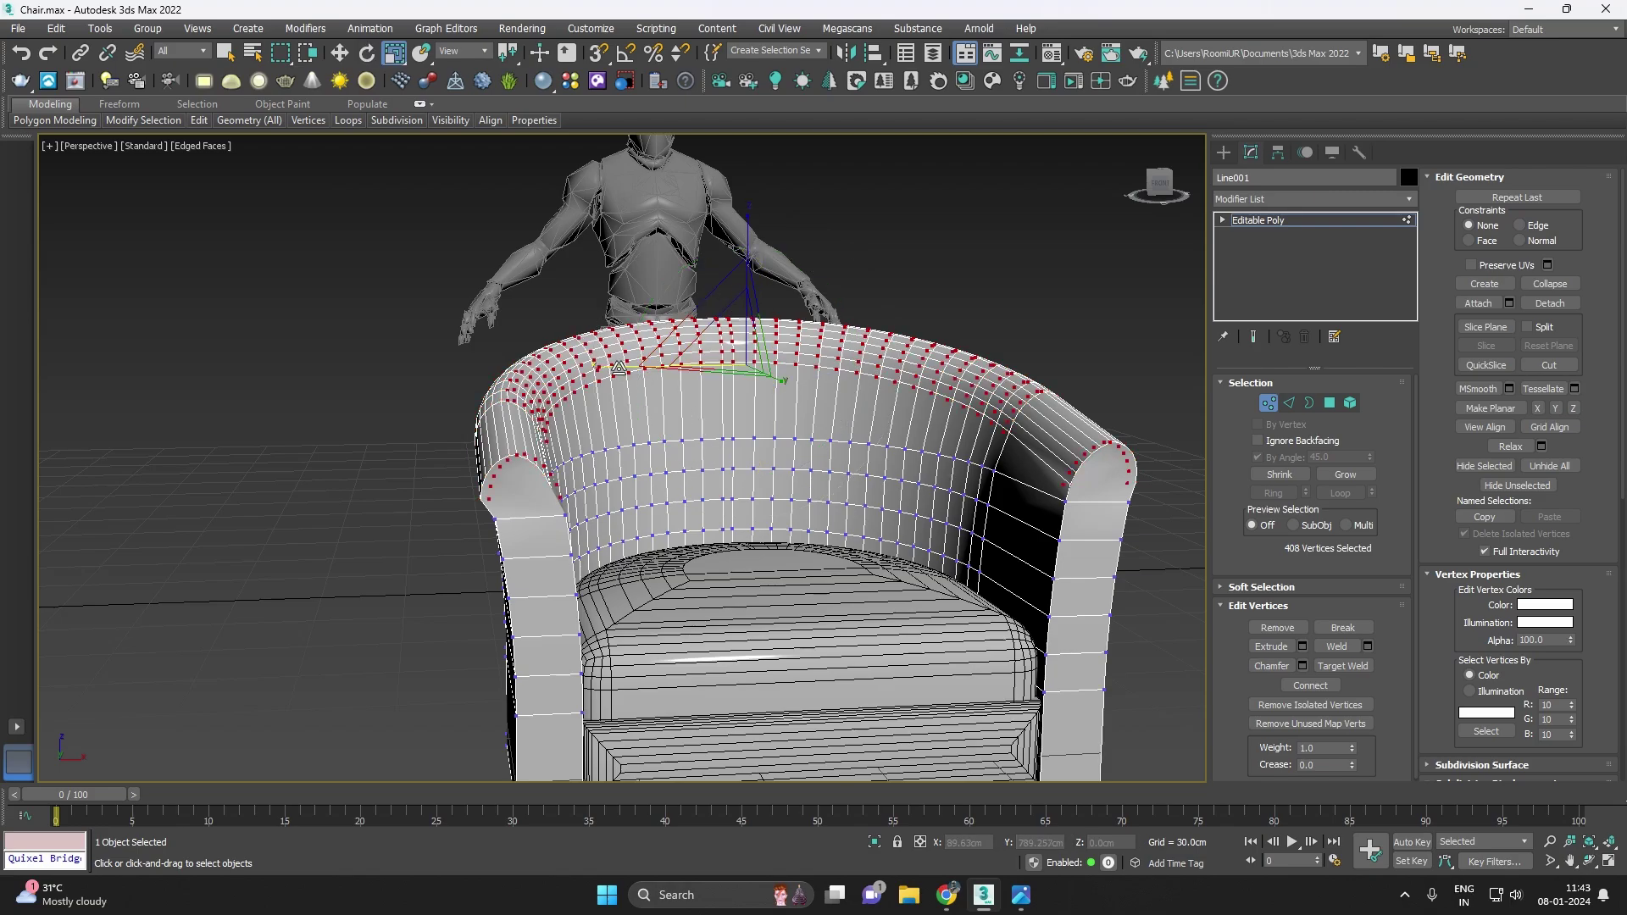
left_click_drag(617, 370, 620, 367)
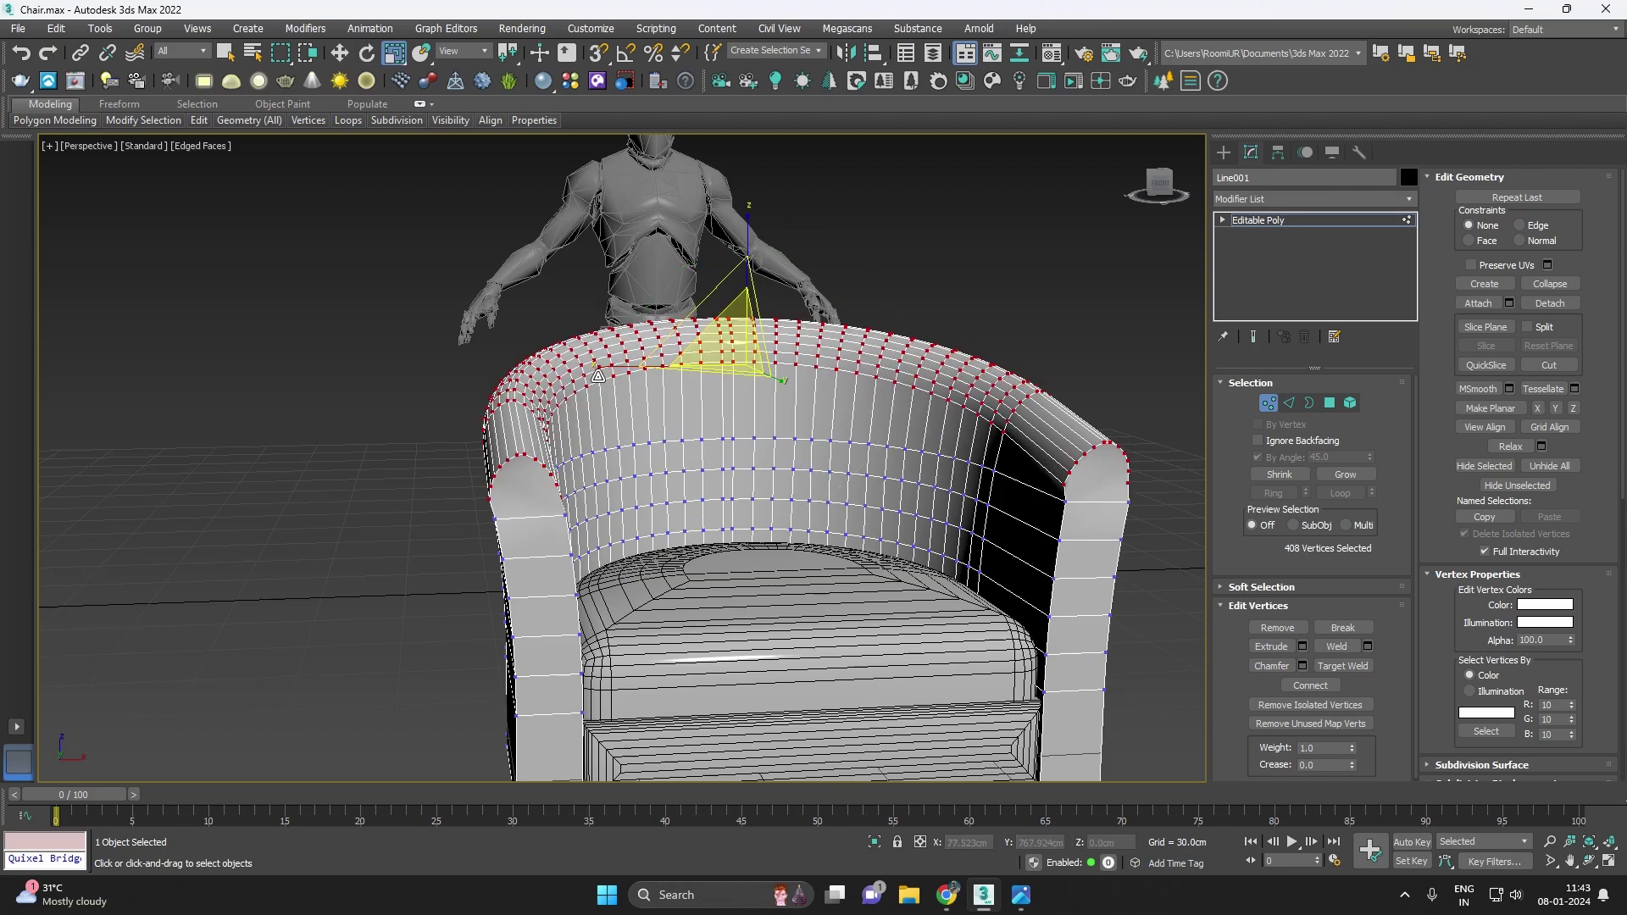
middle_click_drag(545, 413, 695, 423, "alt")
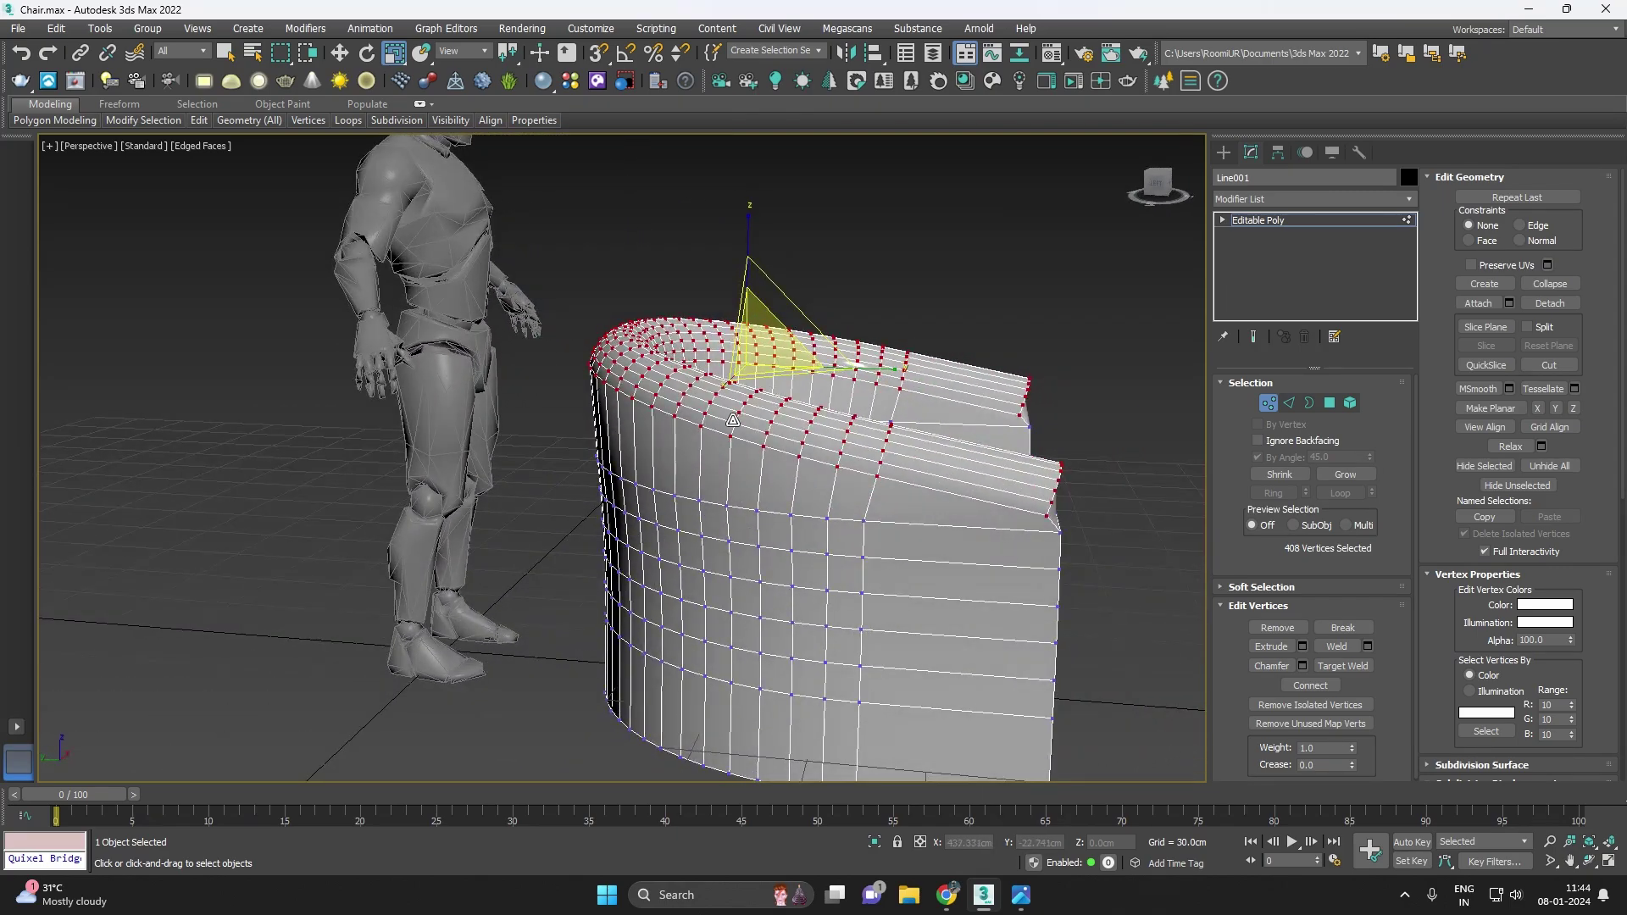
middle_click_drag(803, 421, 932, 420, "alt")
key("w")
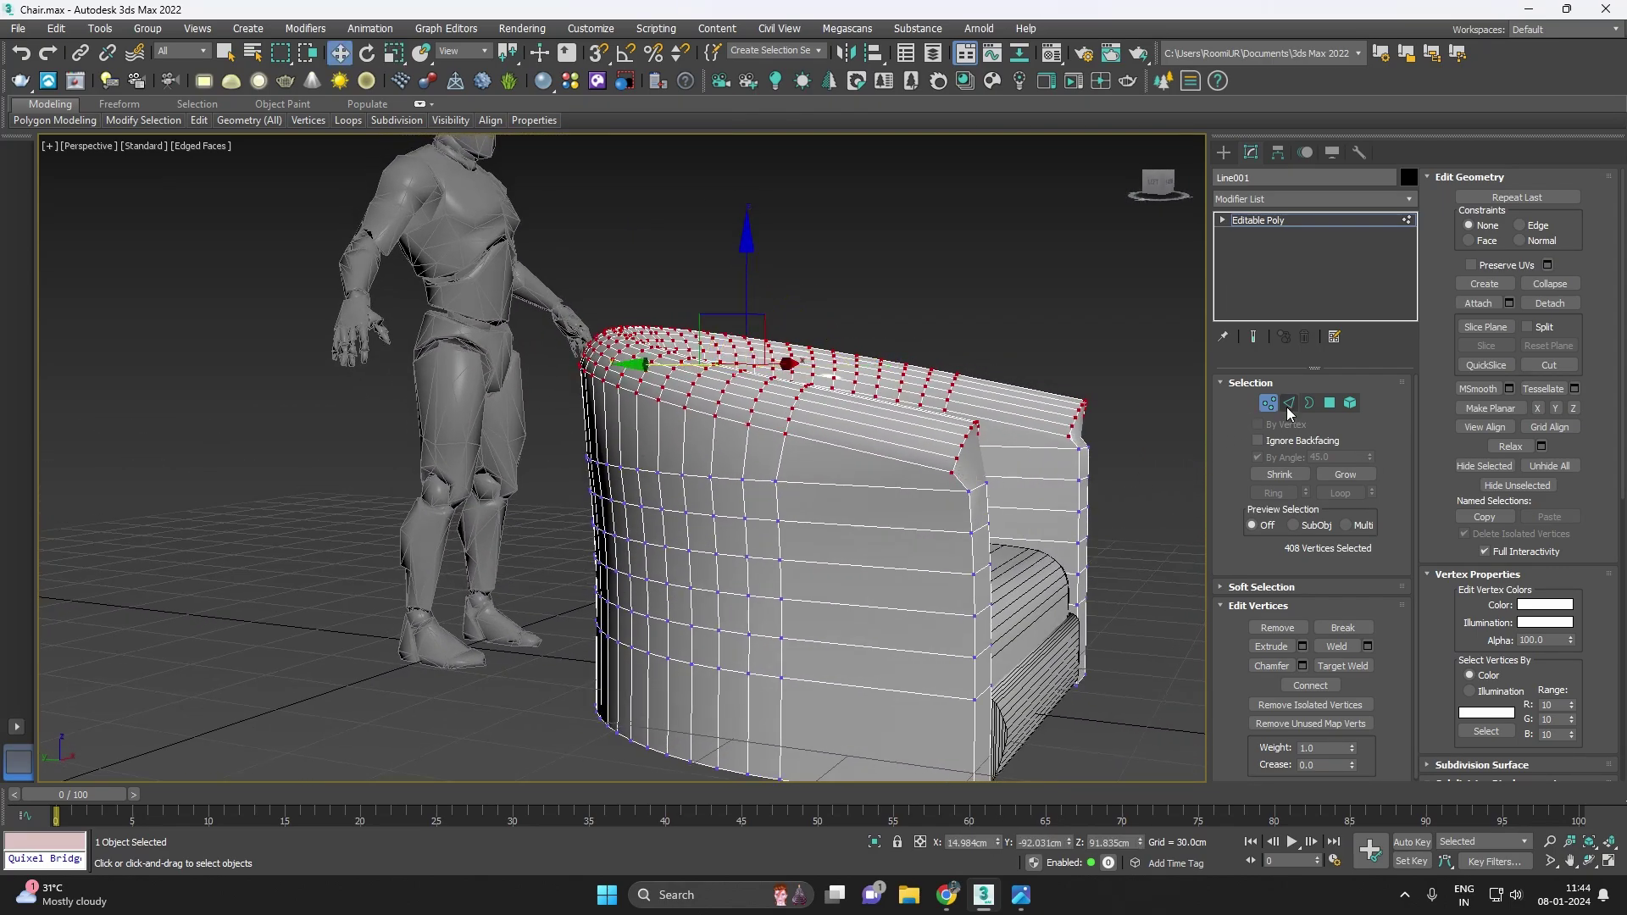
scroll(936, 489, "up", 2)
scroll(964, 467, "down", 2)
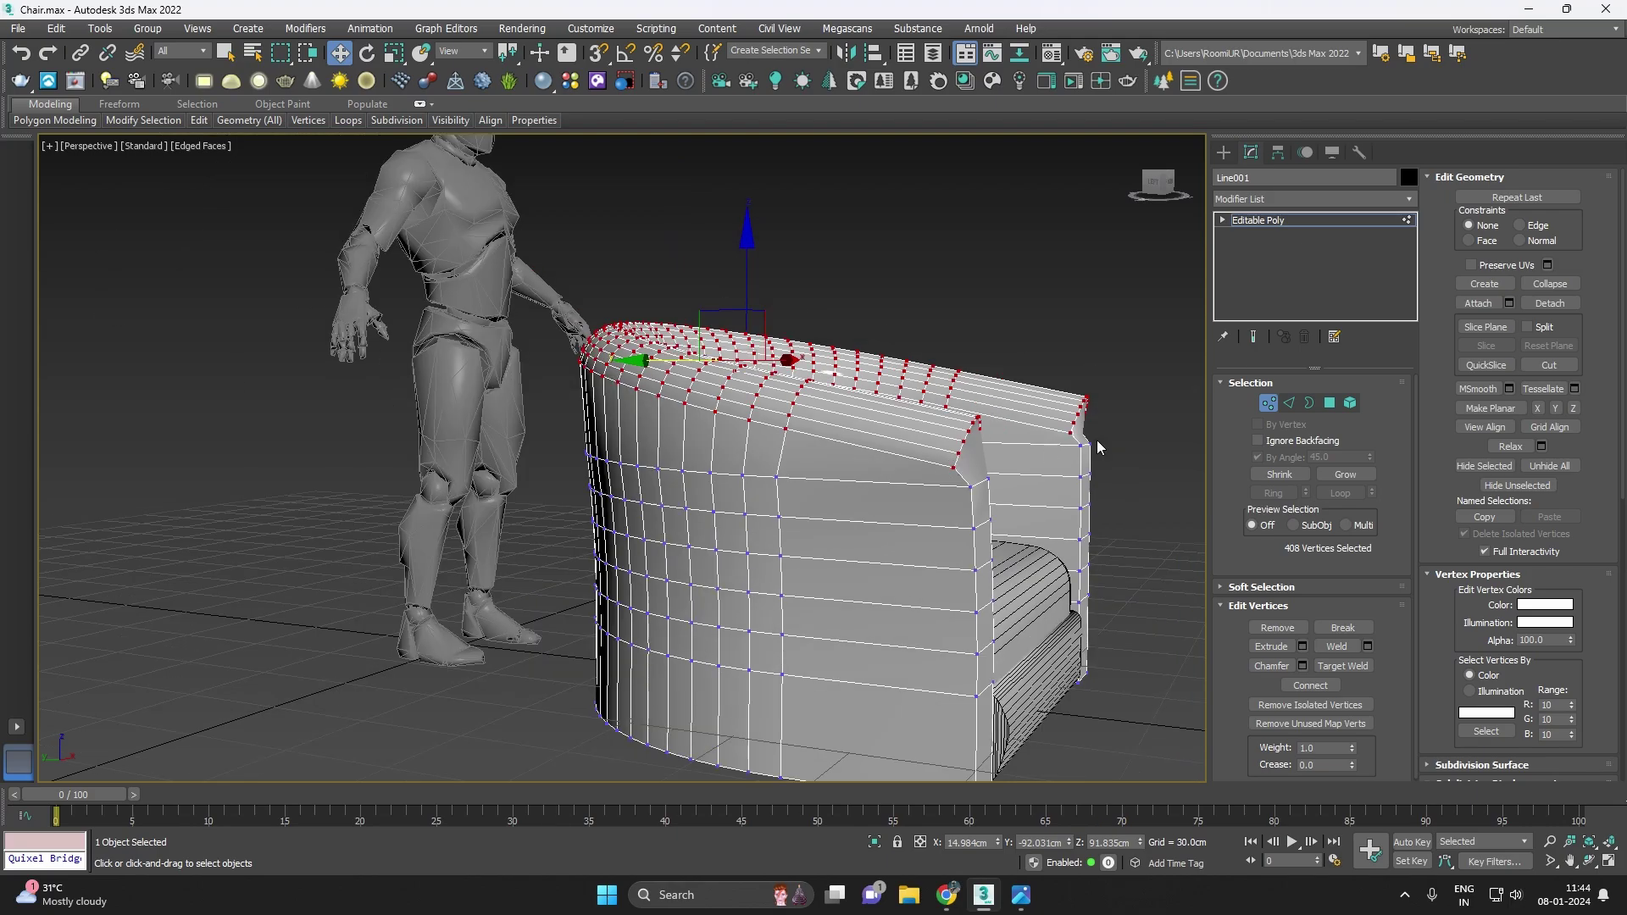
- Select the seven arm-front polygons and flatten them with Make Planar
key("4")
left_click(983, 560)
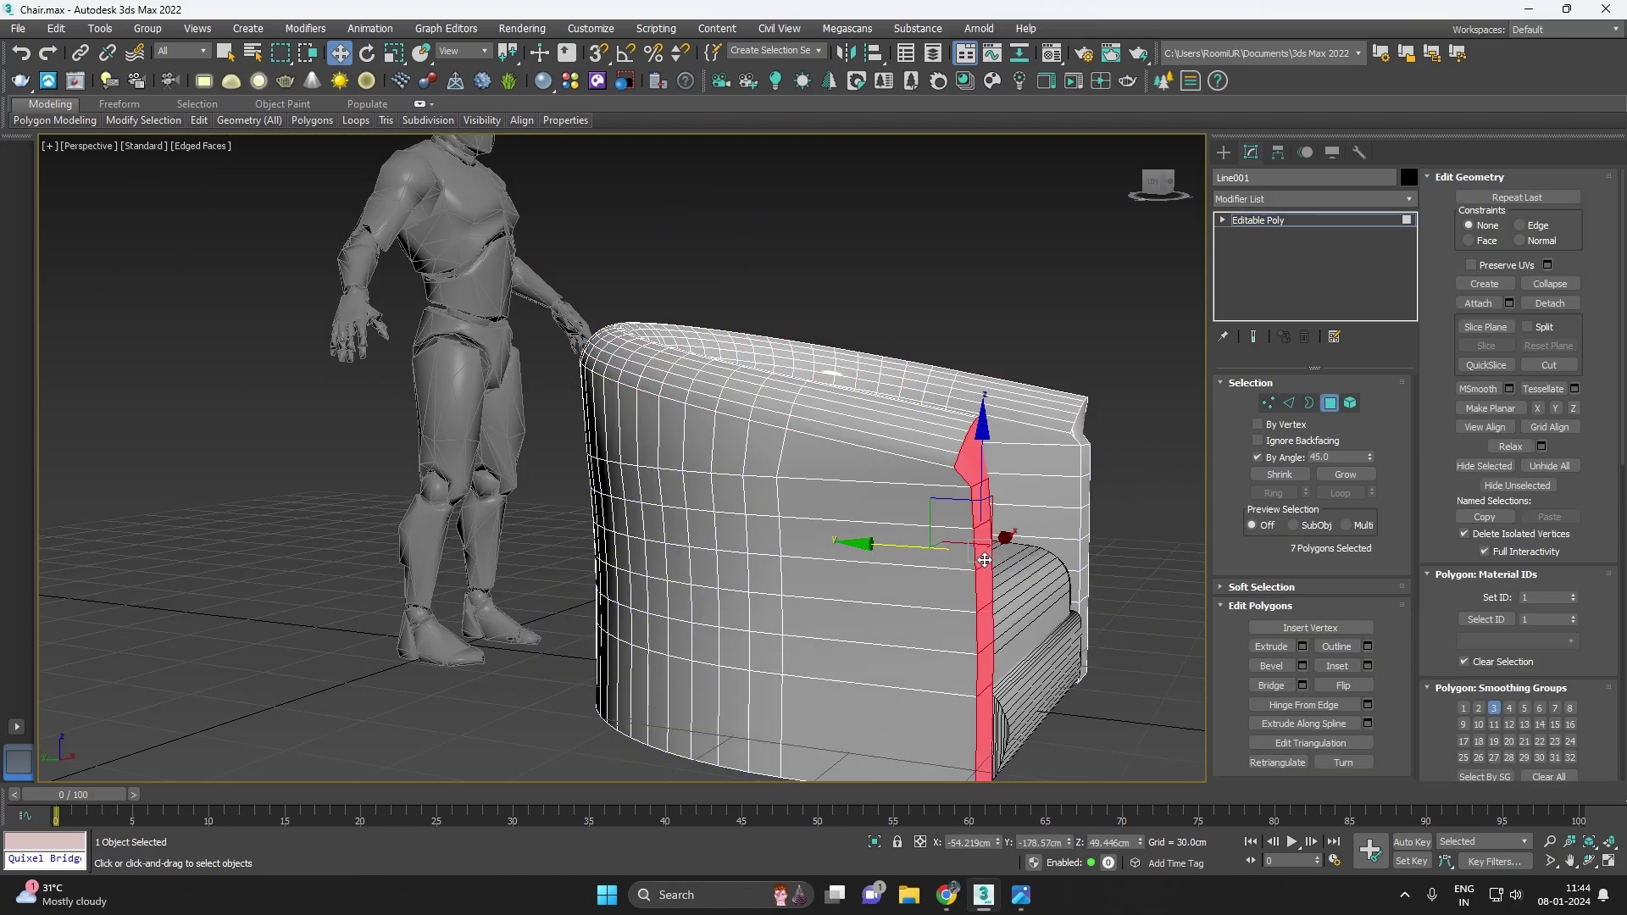
mouse_move(983, 560)
middle_mouse_down("alt")
mouse_move(787, 481)
mouse_move(951, 513)
middle_mouse_up("alt")
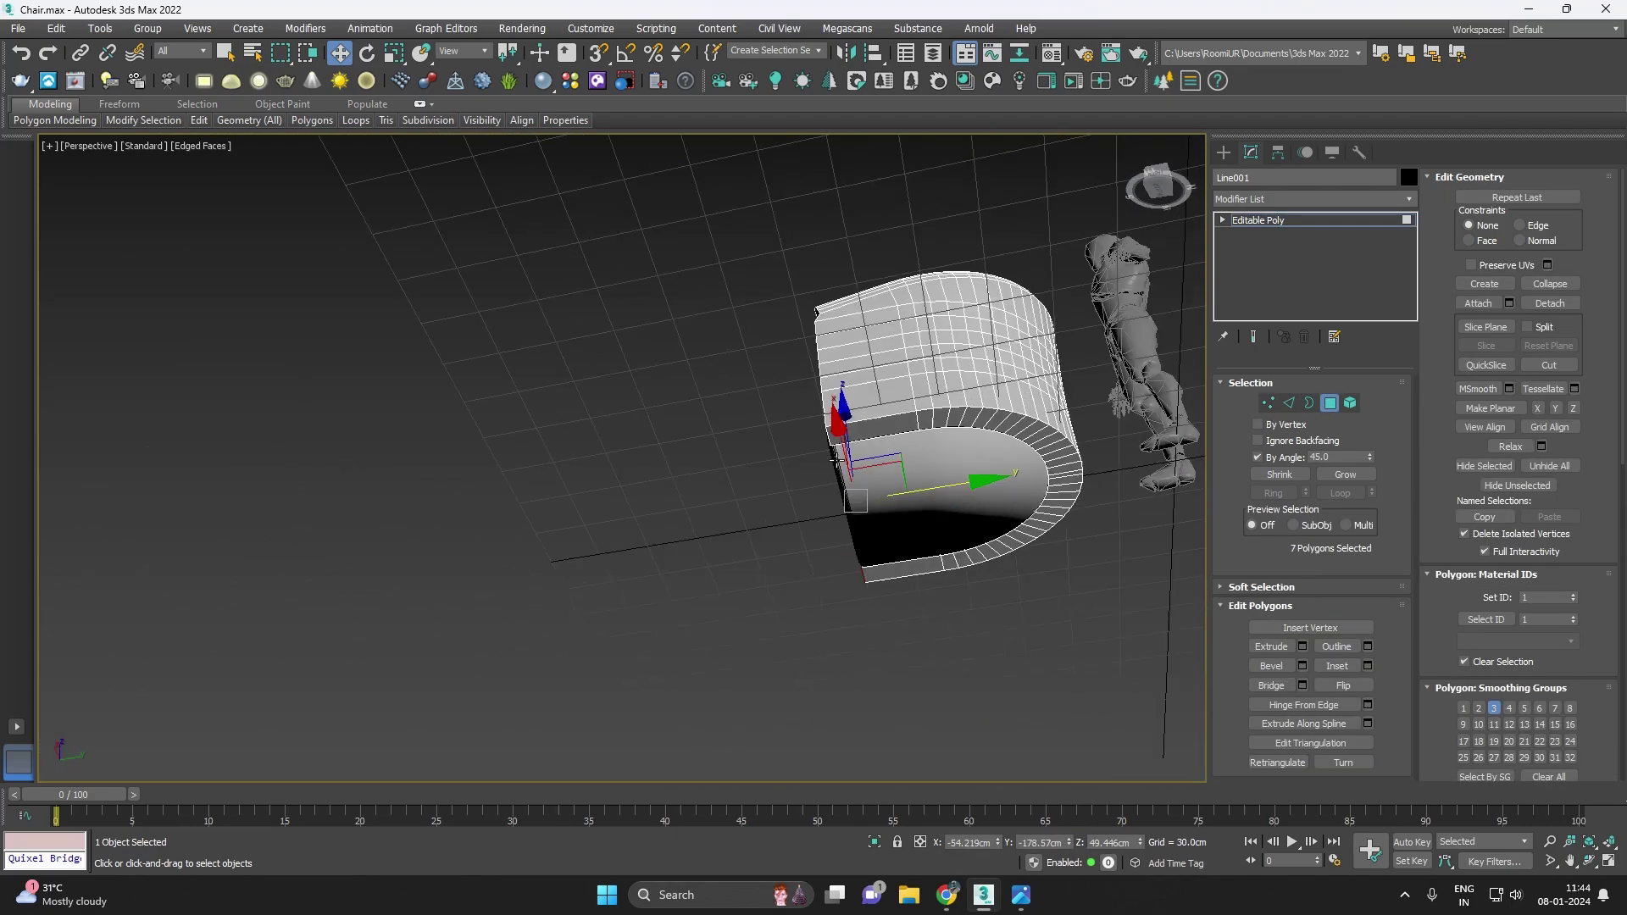
scroll(951, 513, "up", 5)
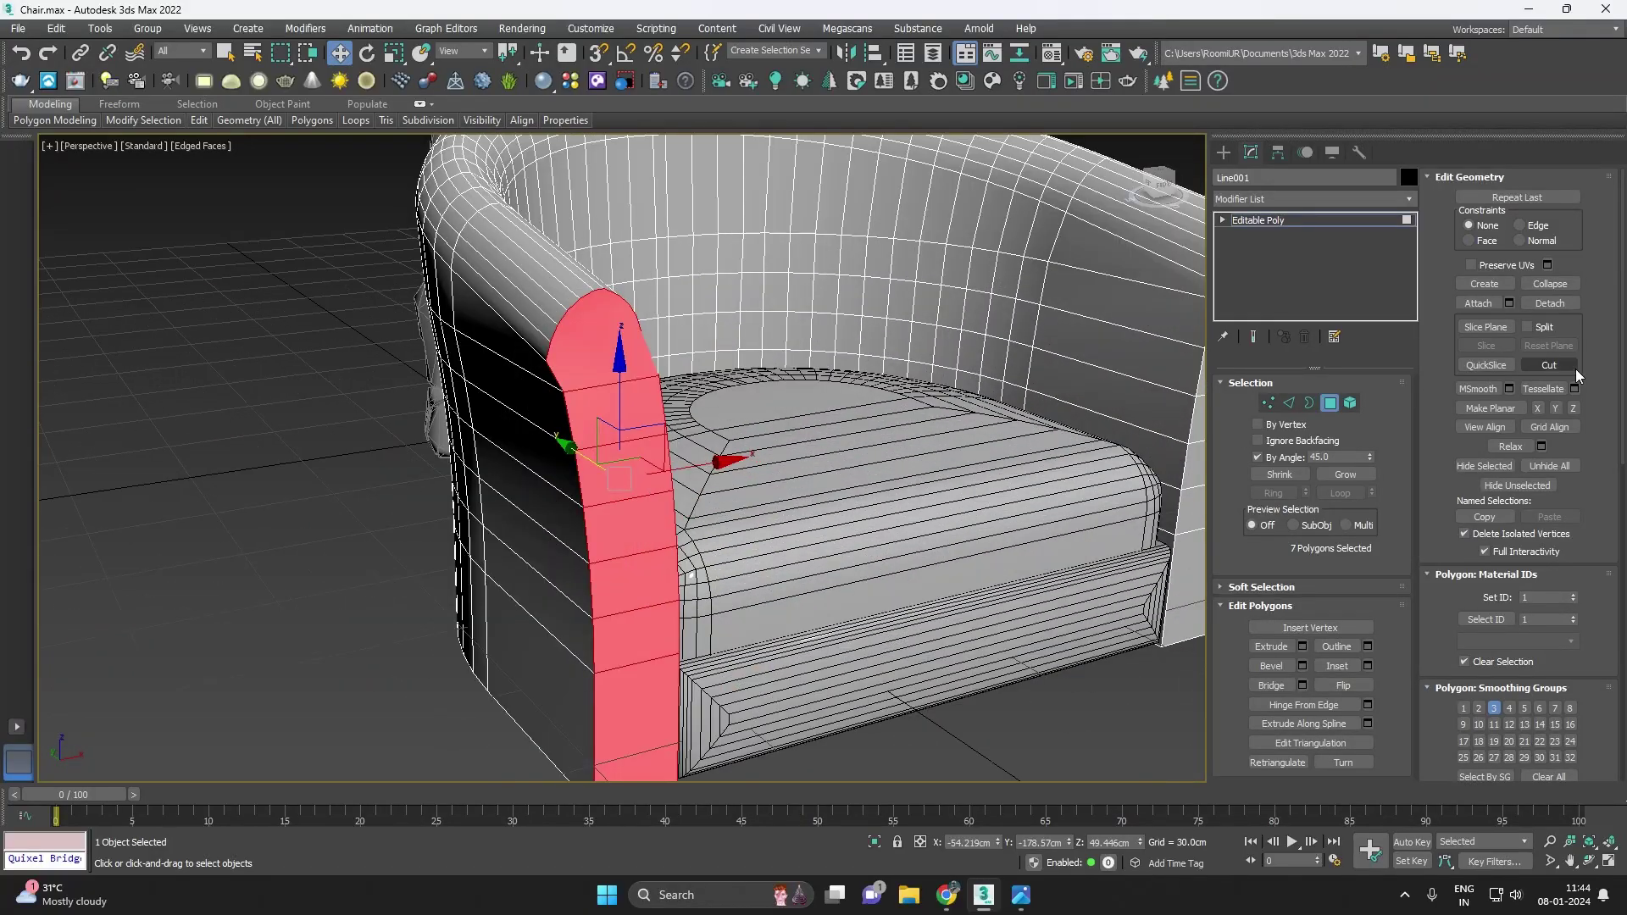
scroll(729, 502, "down", 3)
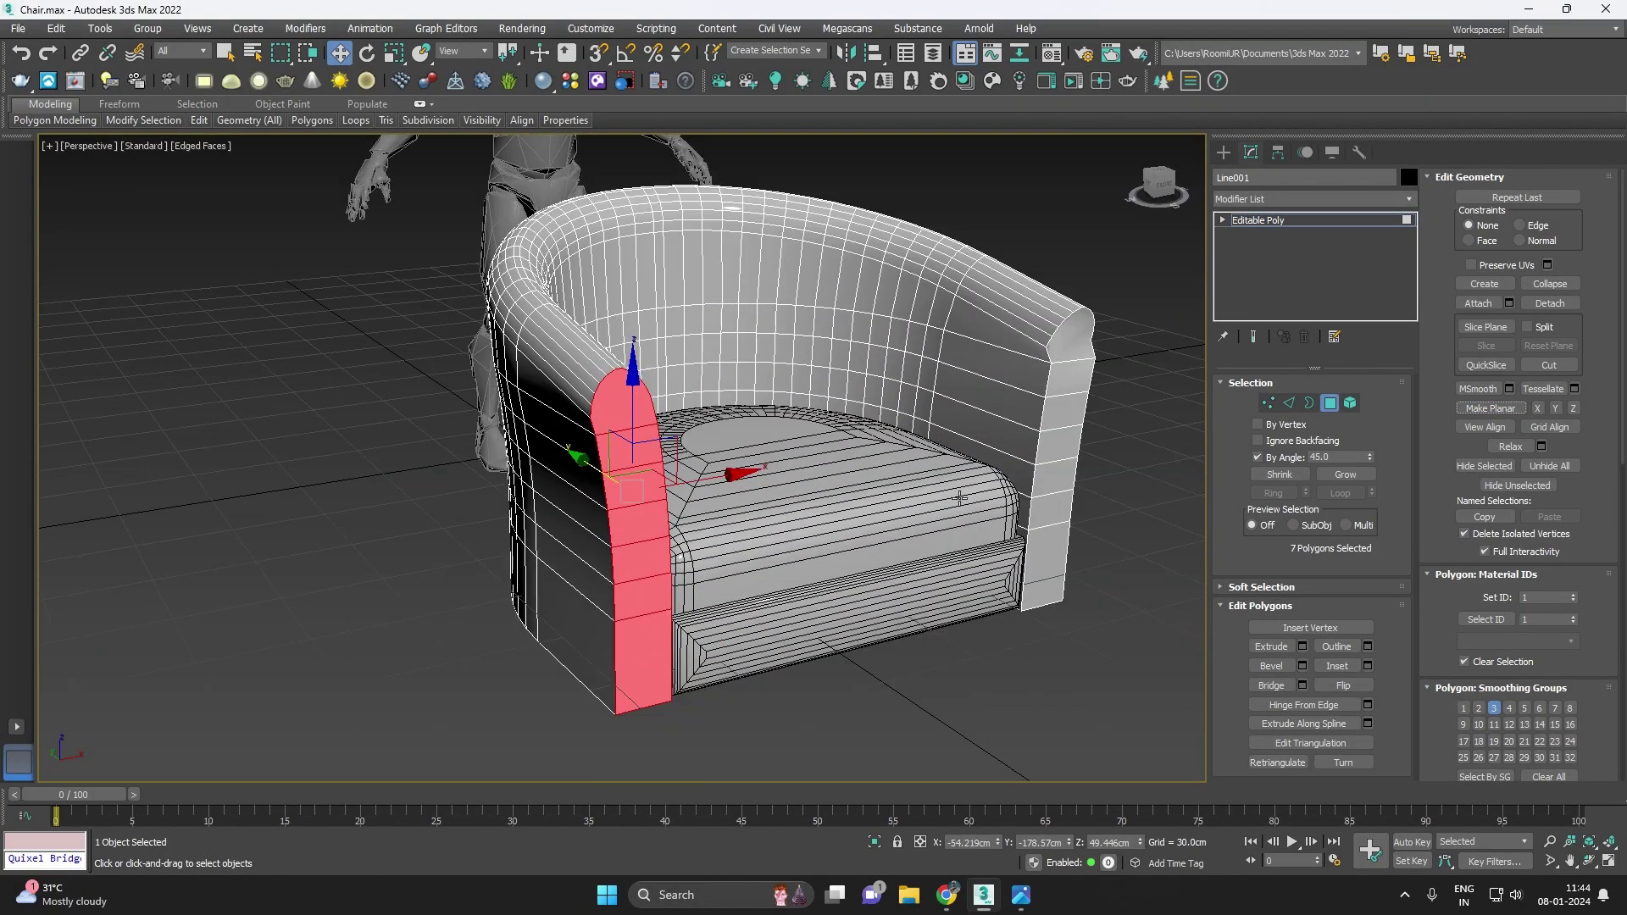
mouse_move(1052, 521)
middle_mouse_down("alt")
mouse_move(563, 429)
mouse_move(436, 509)
middle_mouse_up("alt")
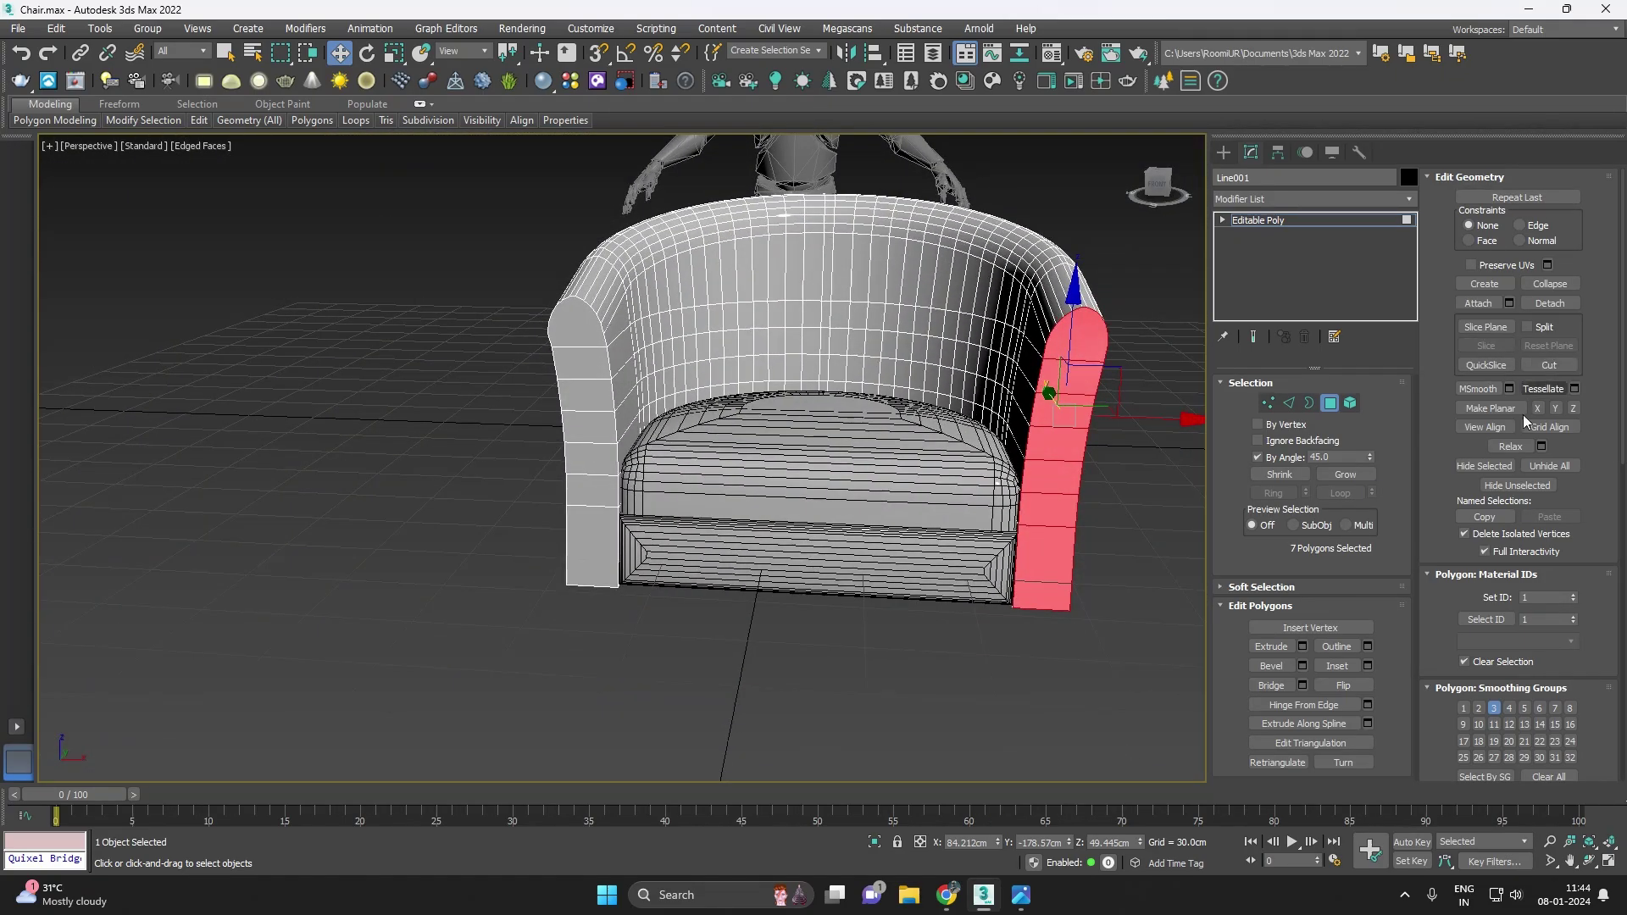
left_click(1467, 415)
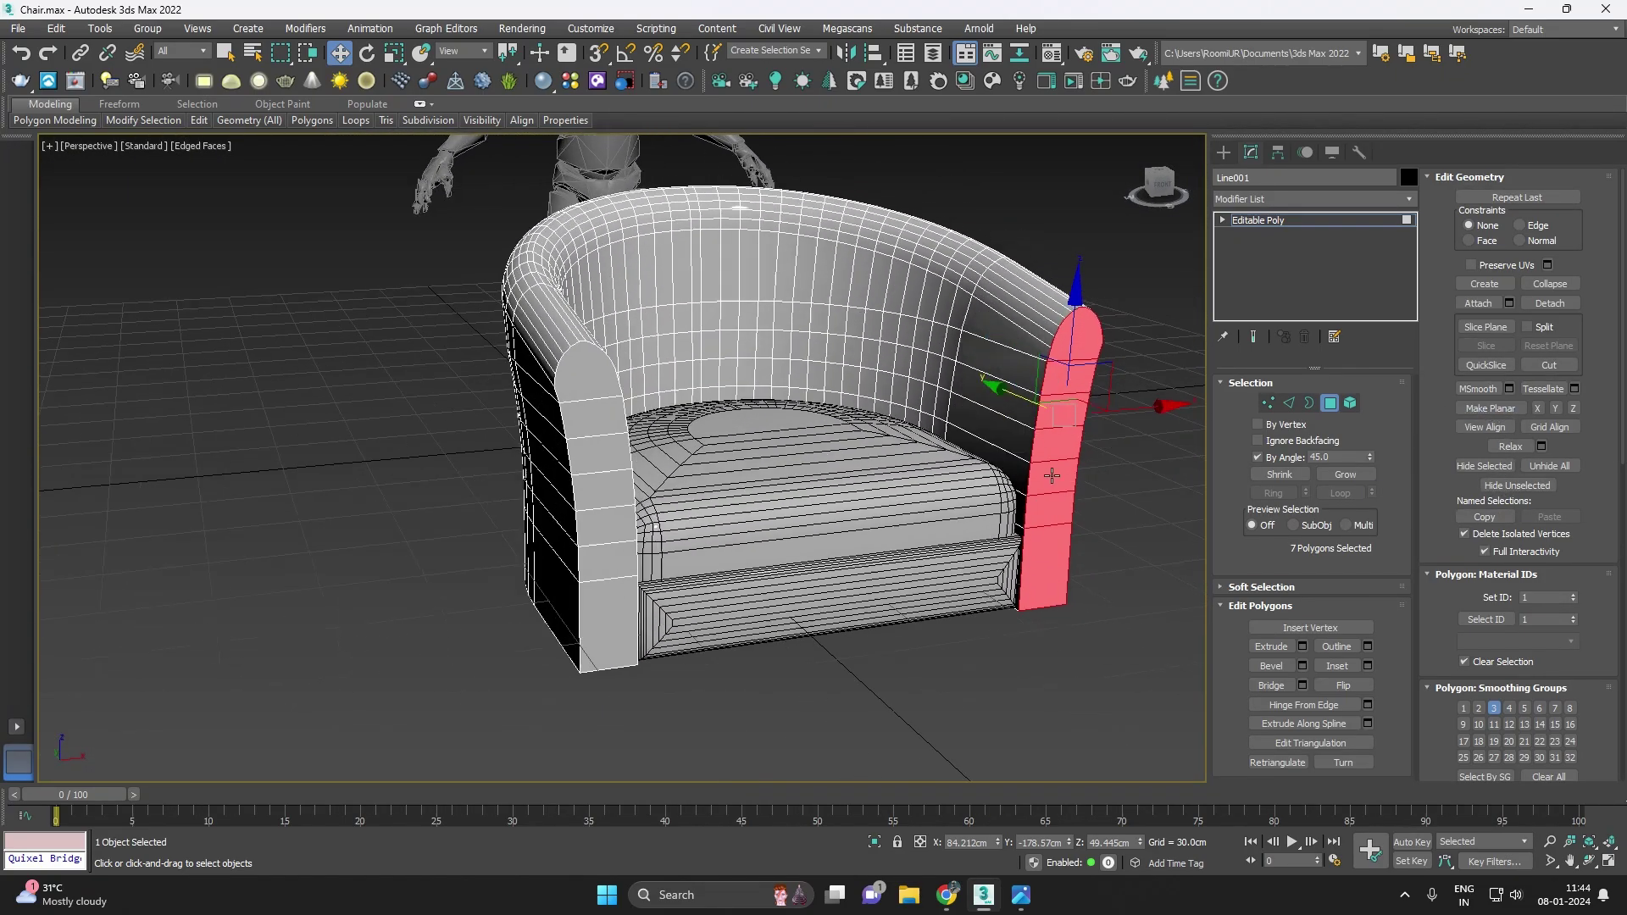
- Return to whole-object Editable Poly level and deselect the chair
mouse_move(1003, 472)
middle_mouse_down("alt")
mouse_move(901, 482)
mouse_move(901, 511)
mouse_move(986, 512)
middle_mouse_up("alt")
left_click(1258, 223)
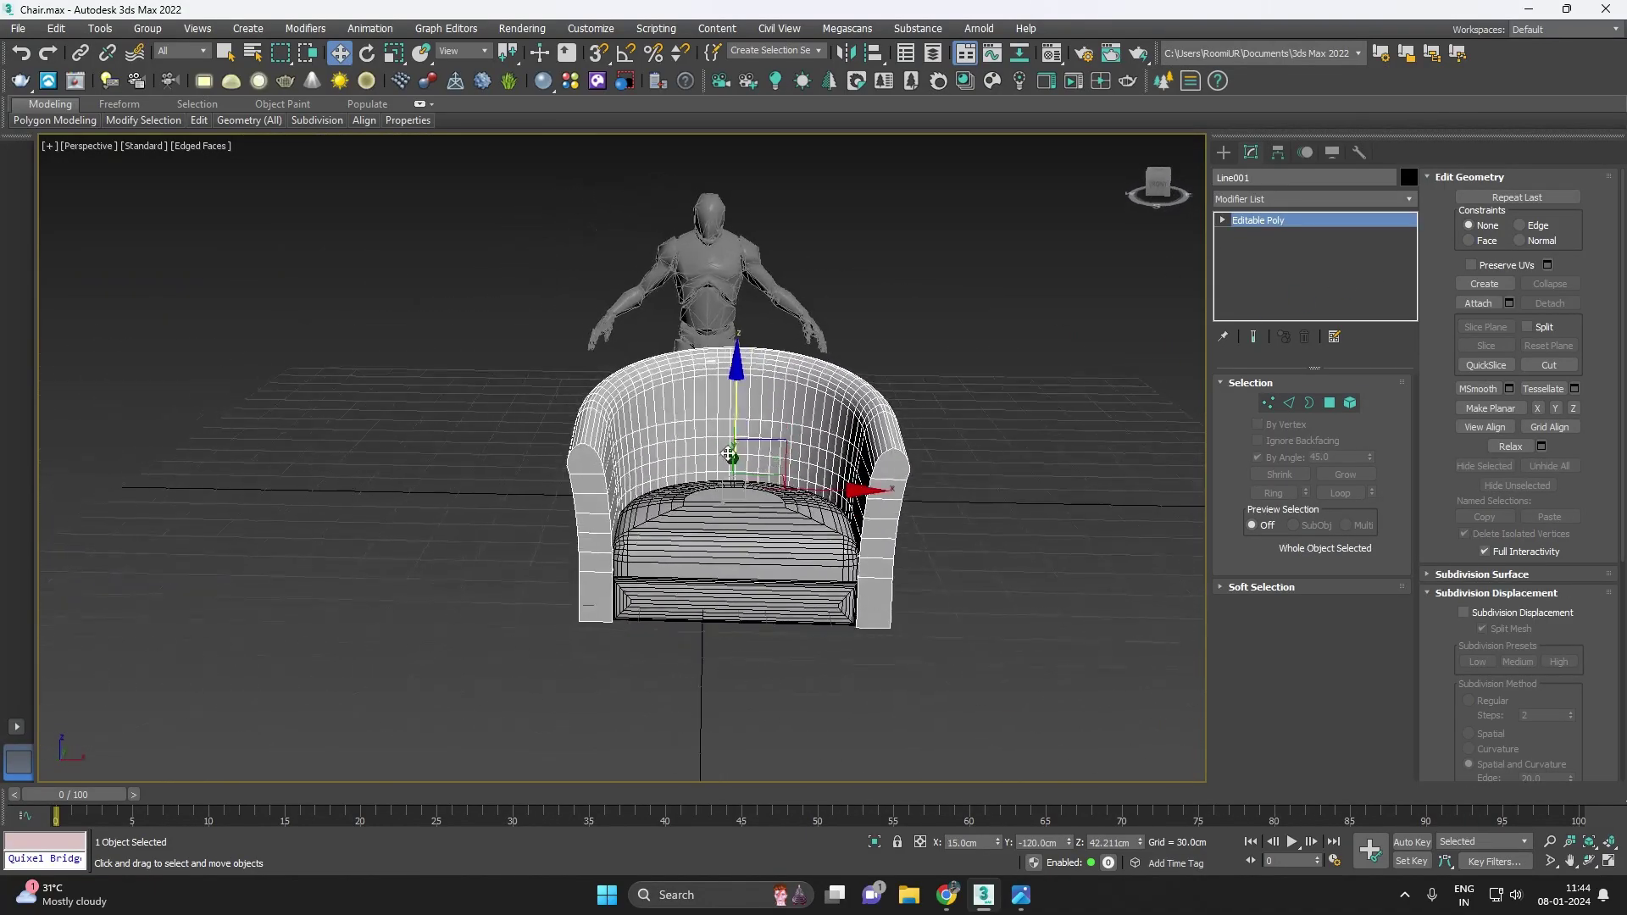
left_click(994, 518)
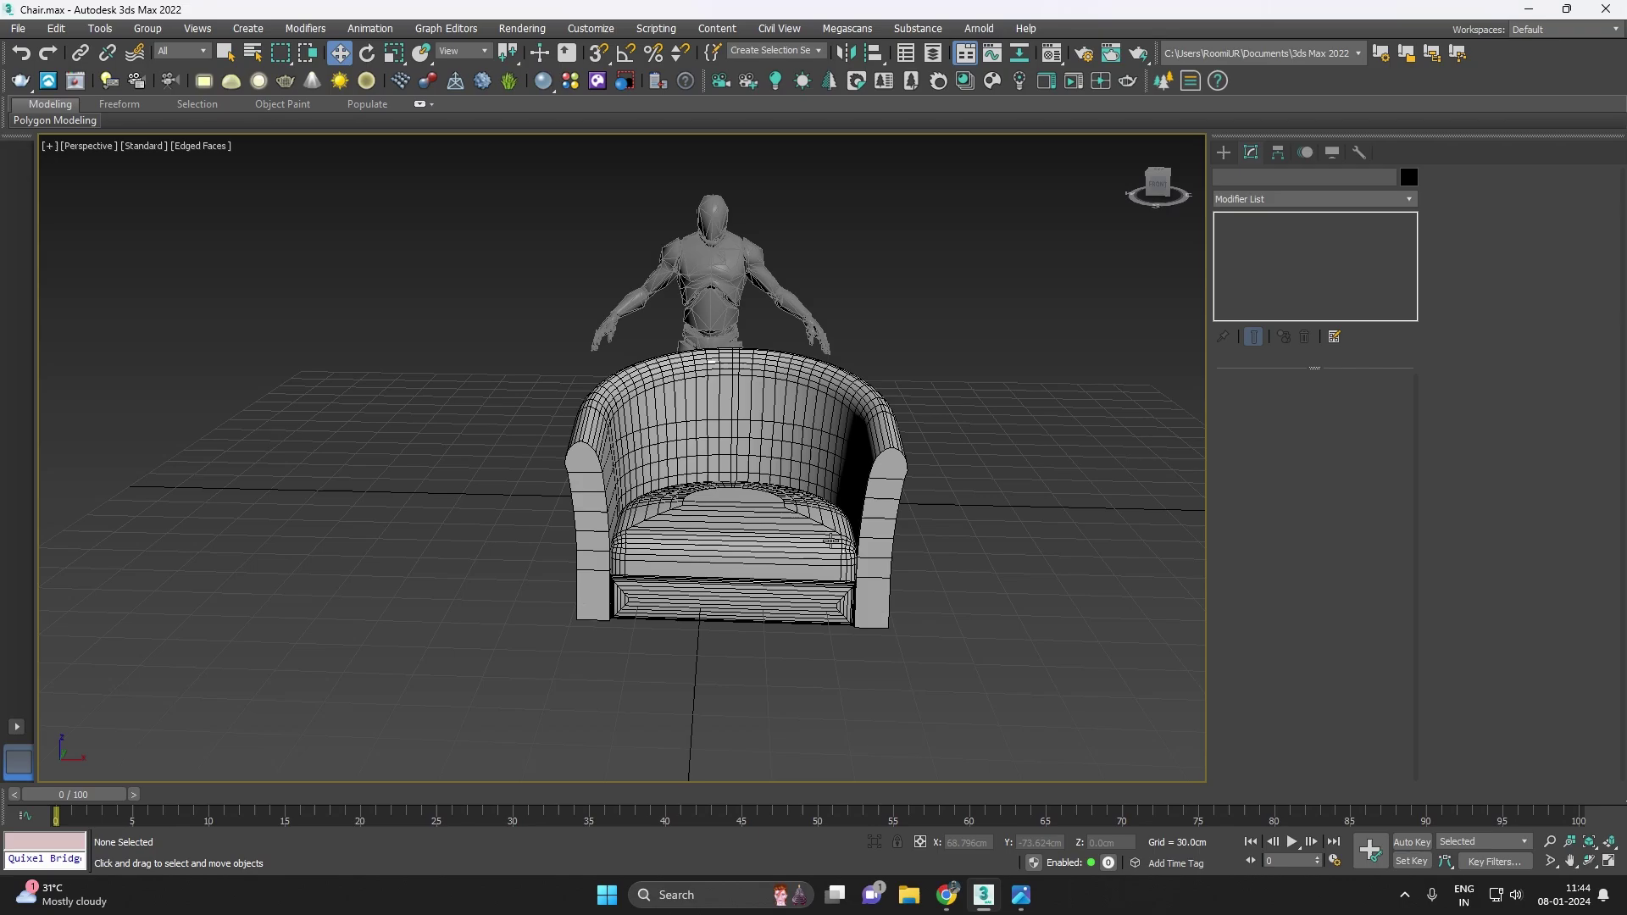
- Orbit to a three-quarter view of the chair and clear the selection
left_click(899, 543)
middle_click_drag(898, 543, 979, 531, "alt")
left_click(1030, 545)
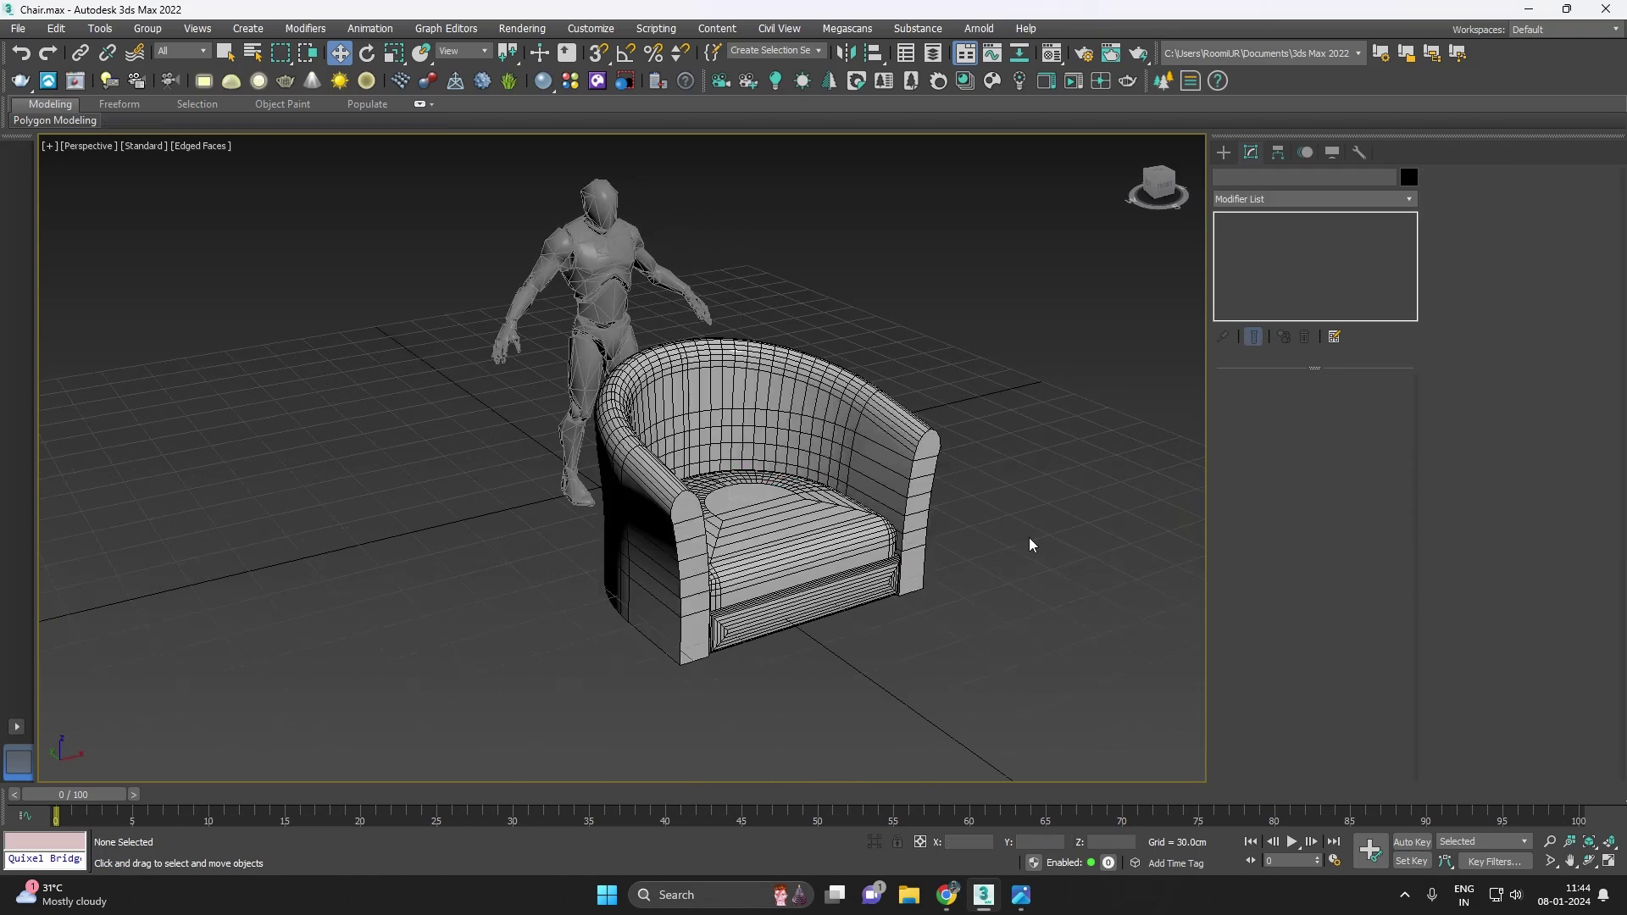
- Draw a two-point Line spline straight down beneath the chair's left arm
left_click(1223, 152)
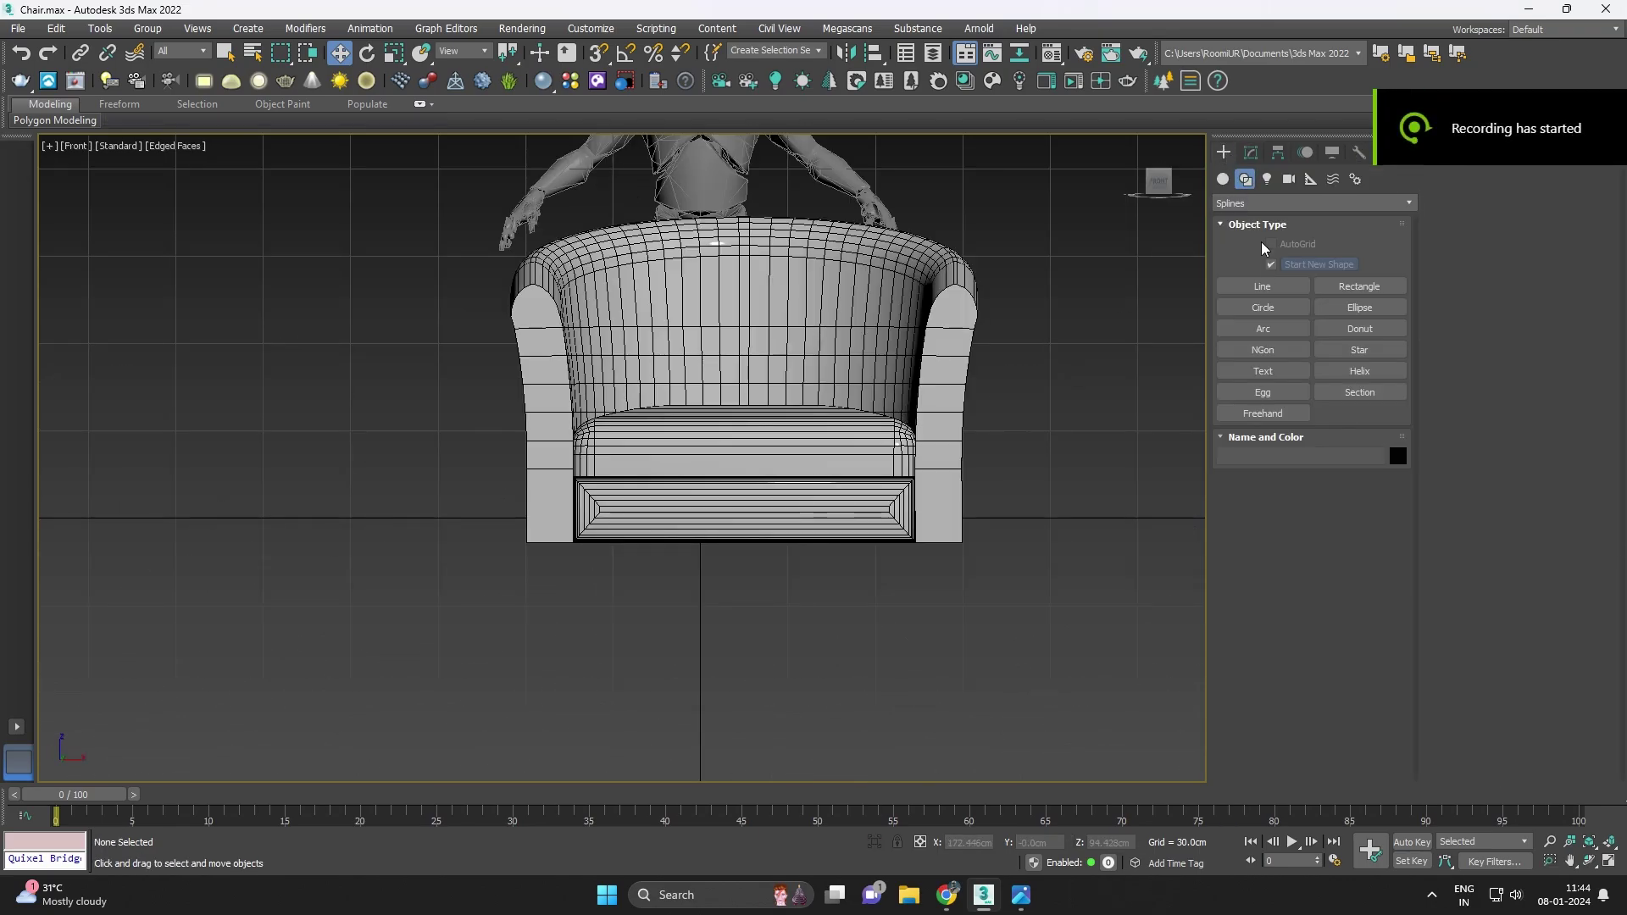
left_click(1263, 287)
scroll(549, 556, "up", 2)
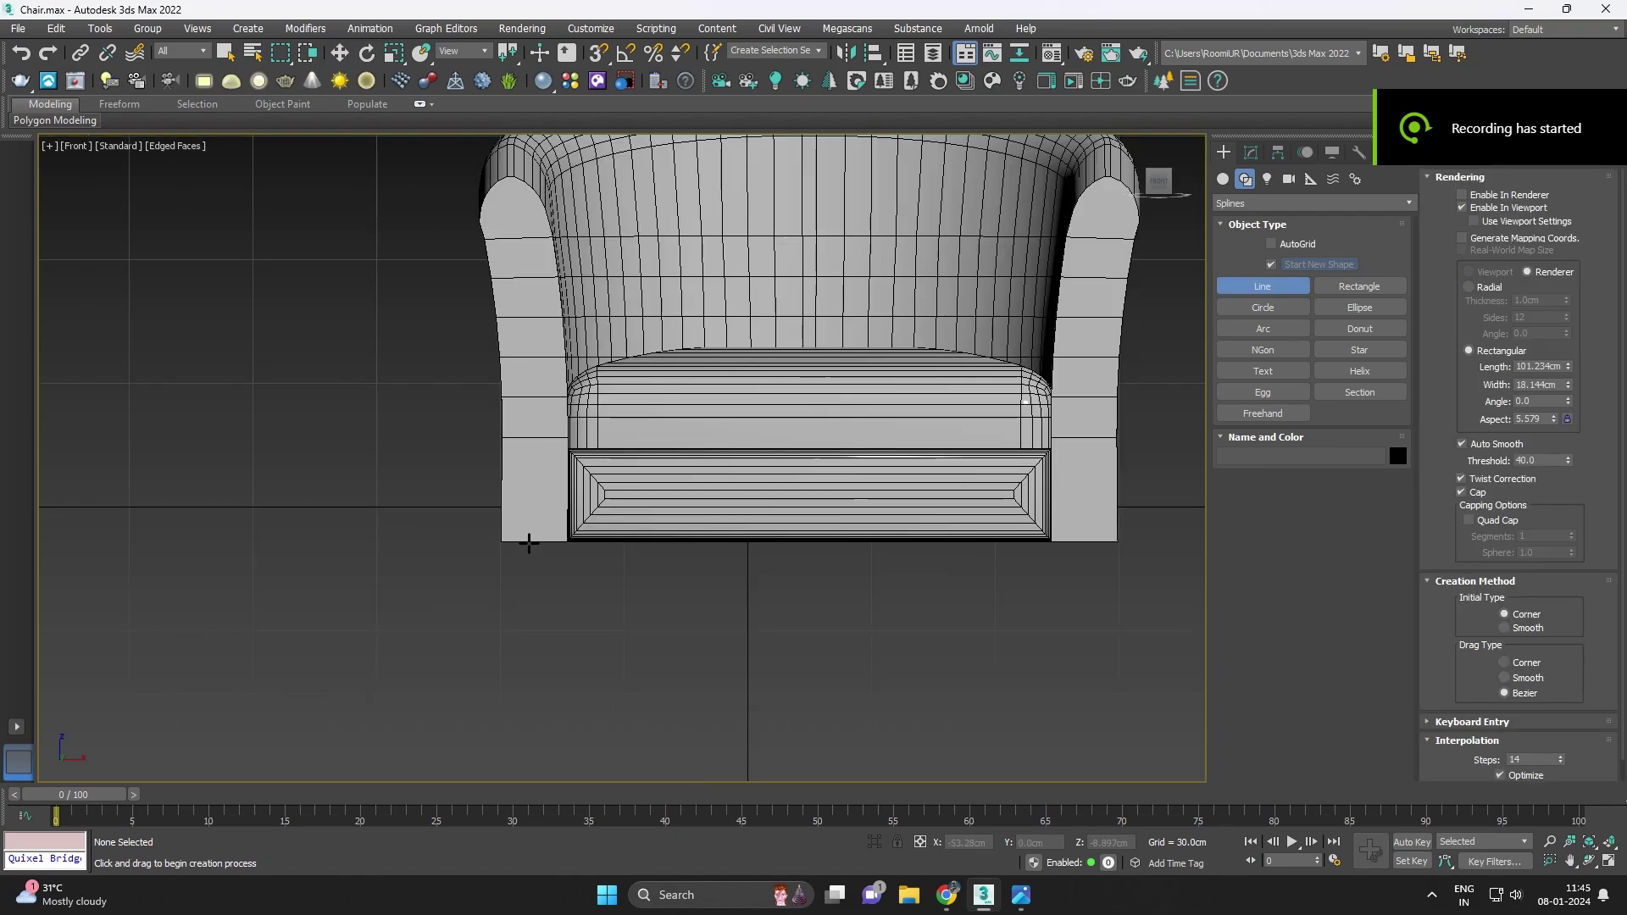
left_click(534, 542)
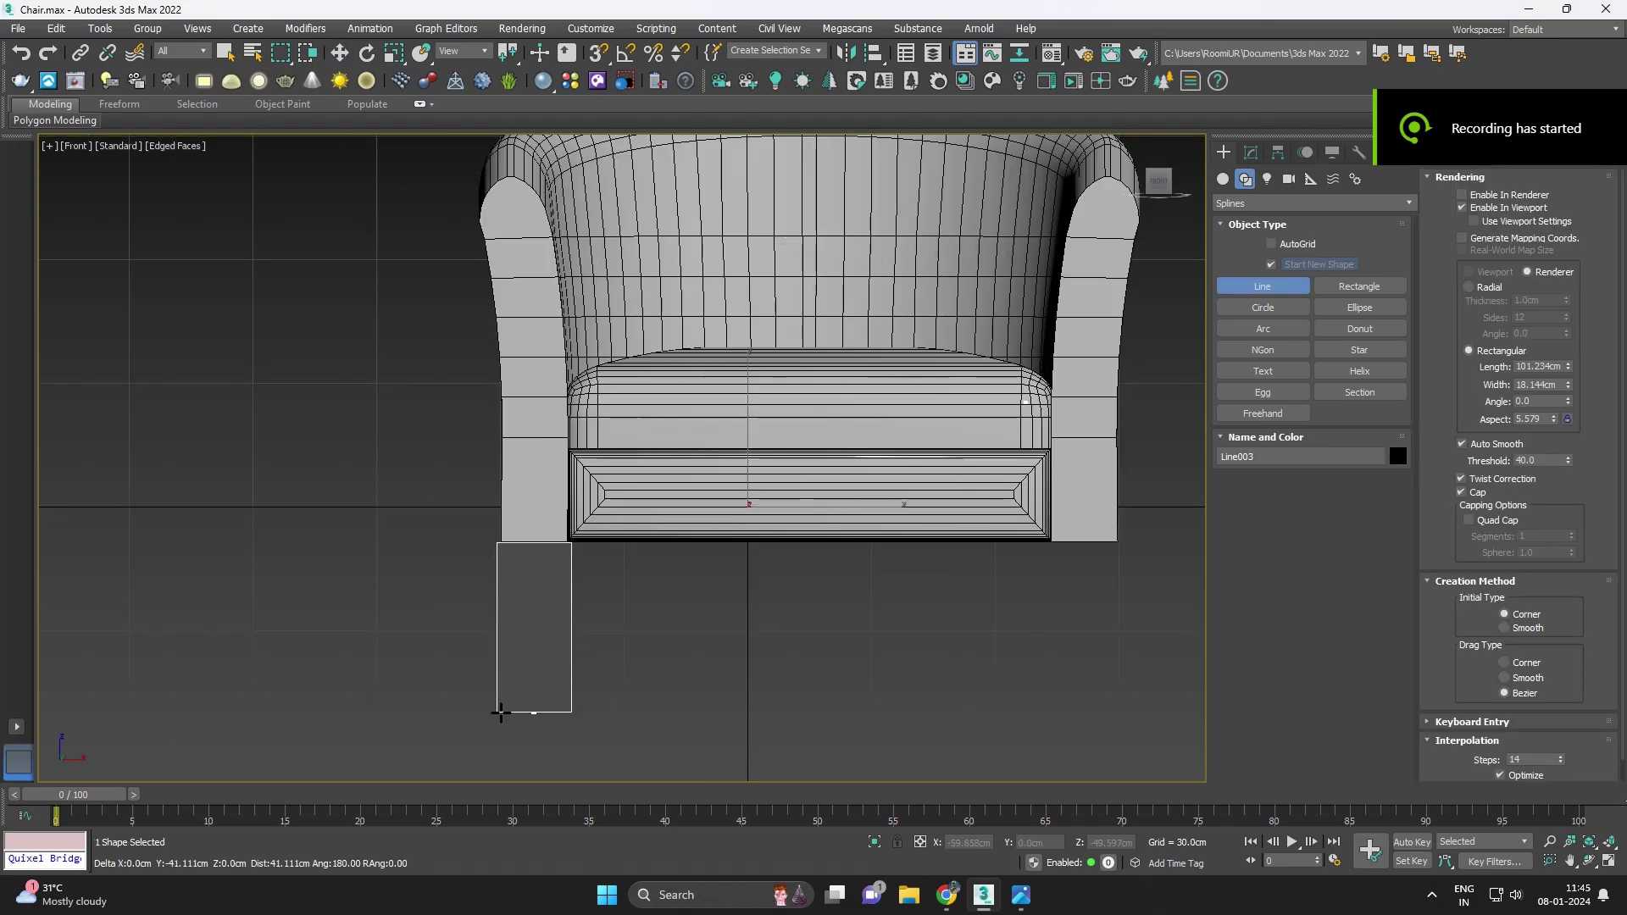
middle_click_drag(518, 757, 567, 621)
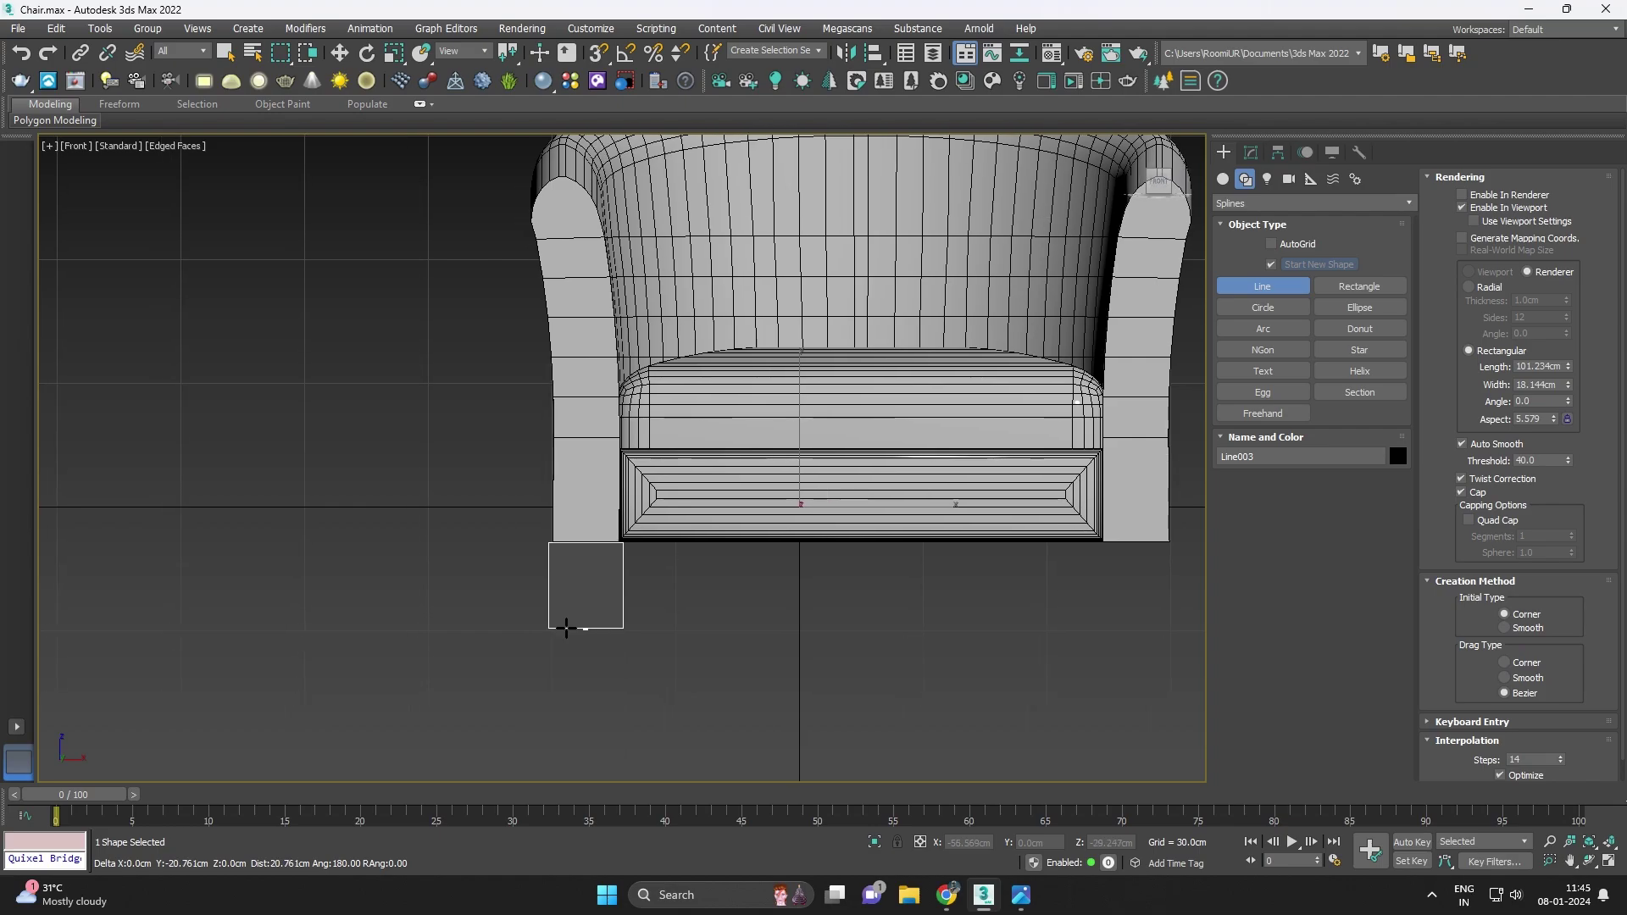
left_click(573, 763)
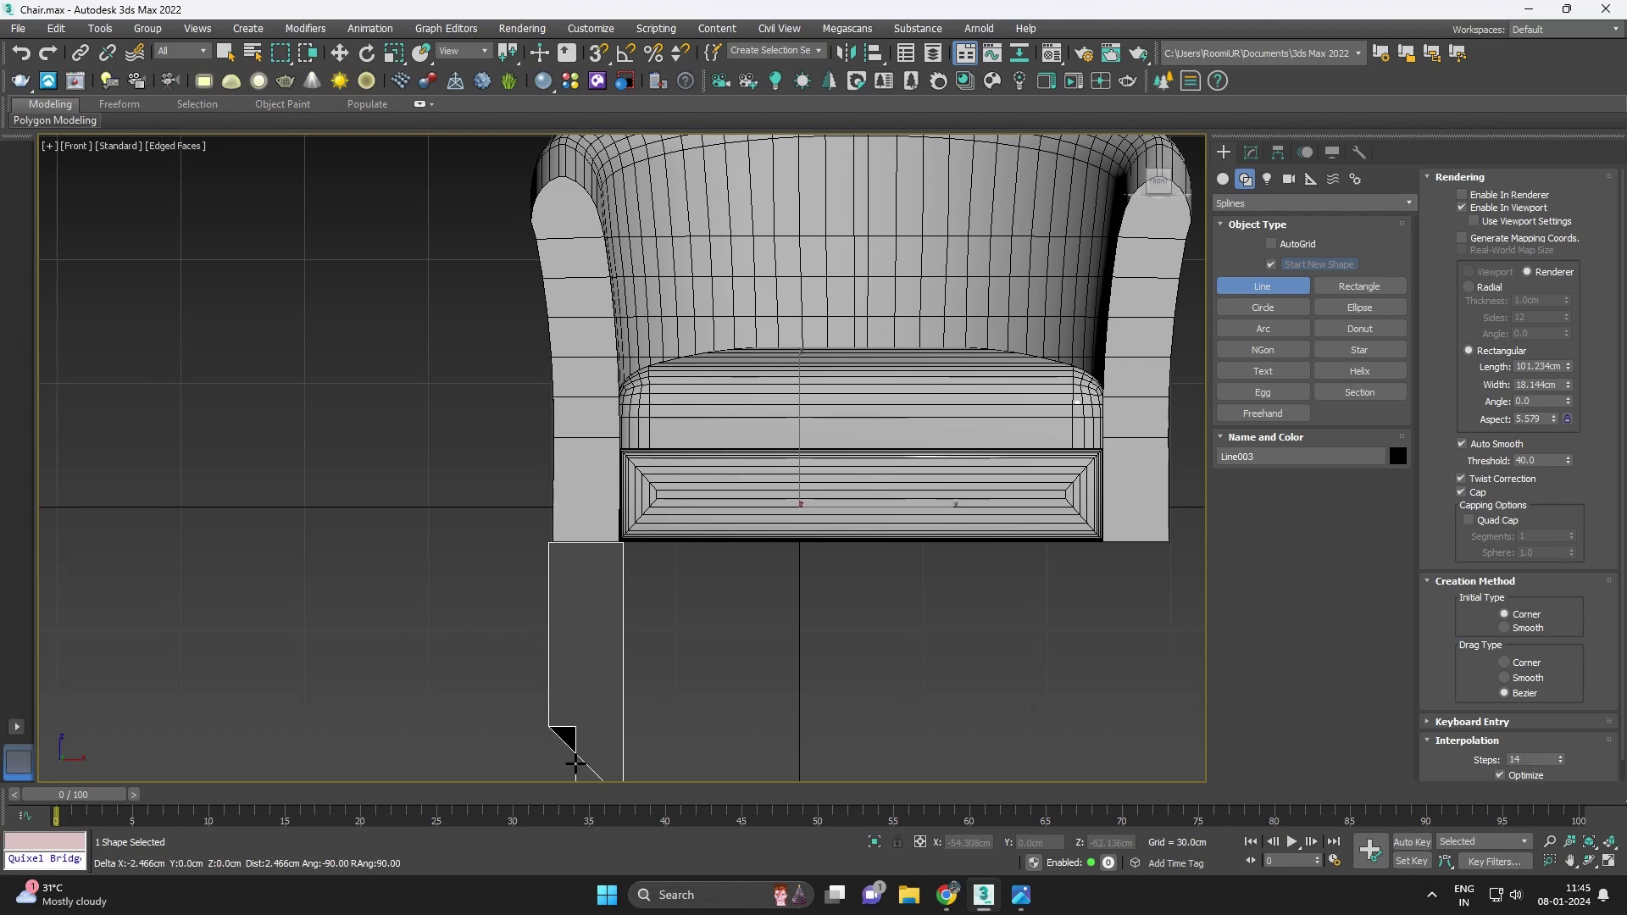
right_click(636, 603)
scroll(635, 604, "down", 2)
key("w")
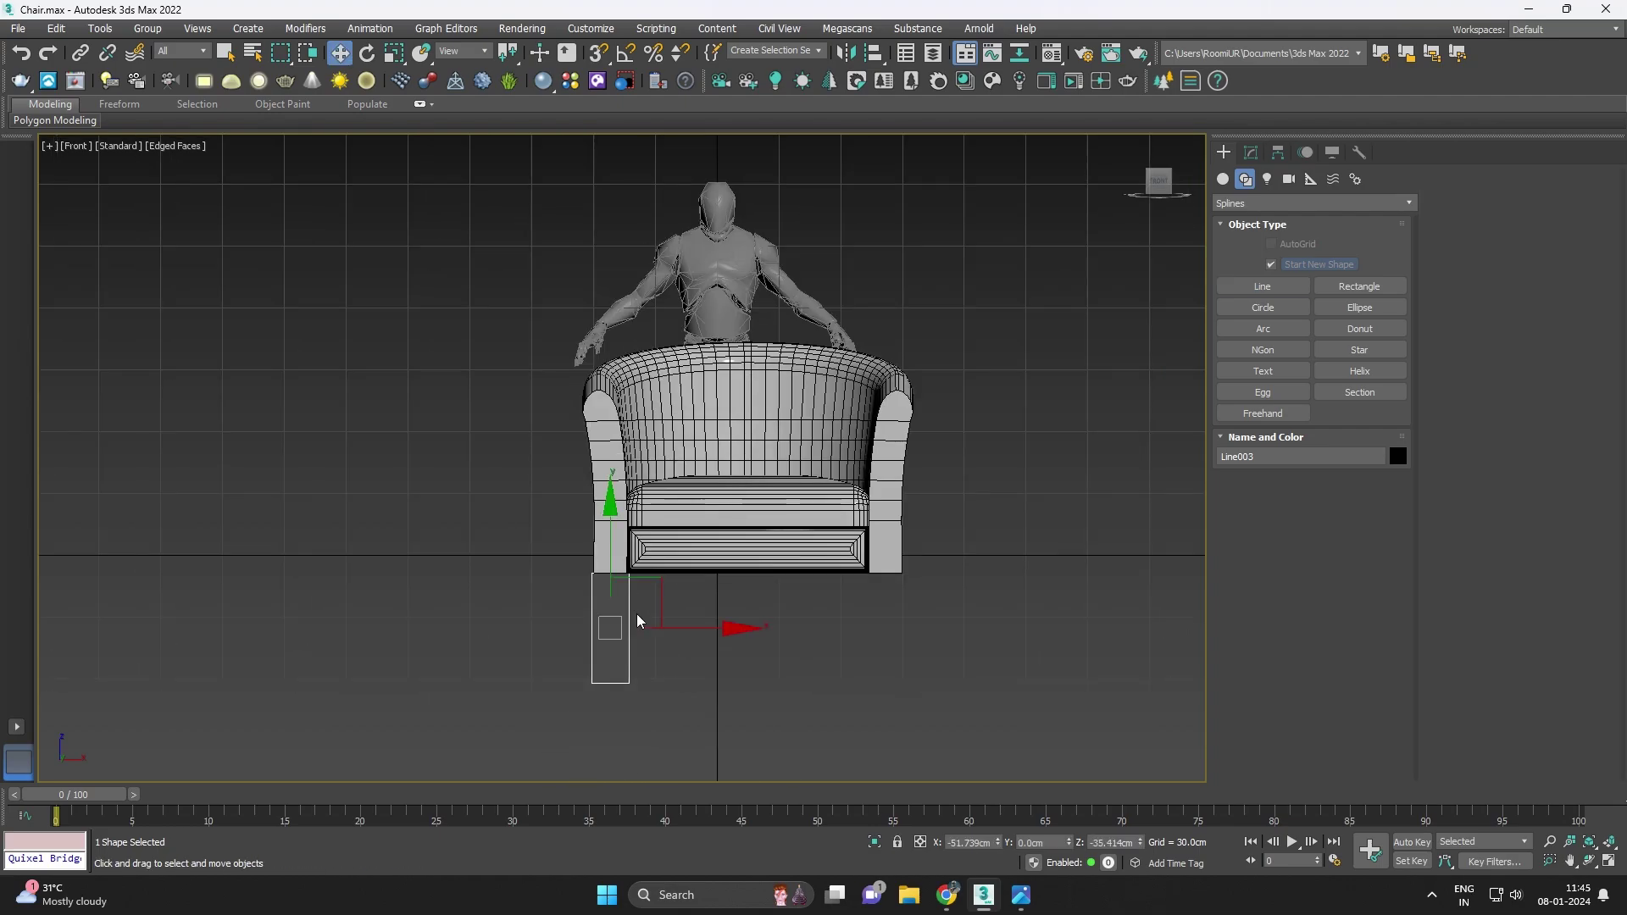